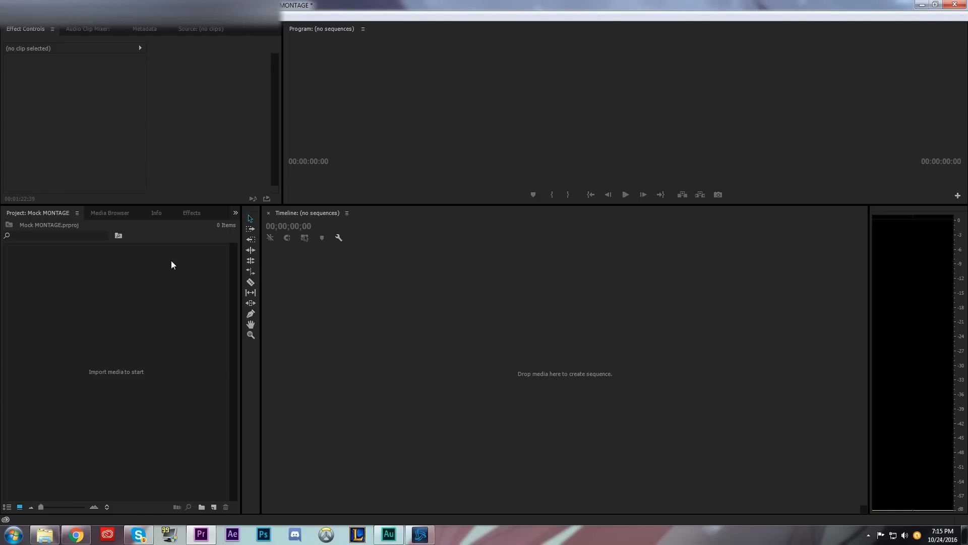
Import the song K-391 - Earth.mp3 from the Music folder on the SSD-500 (E:) drive into the project
{"action": "key", "text": "ctrl+i"}
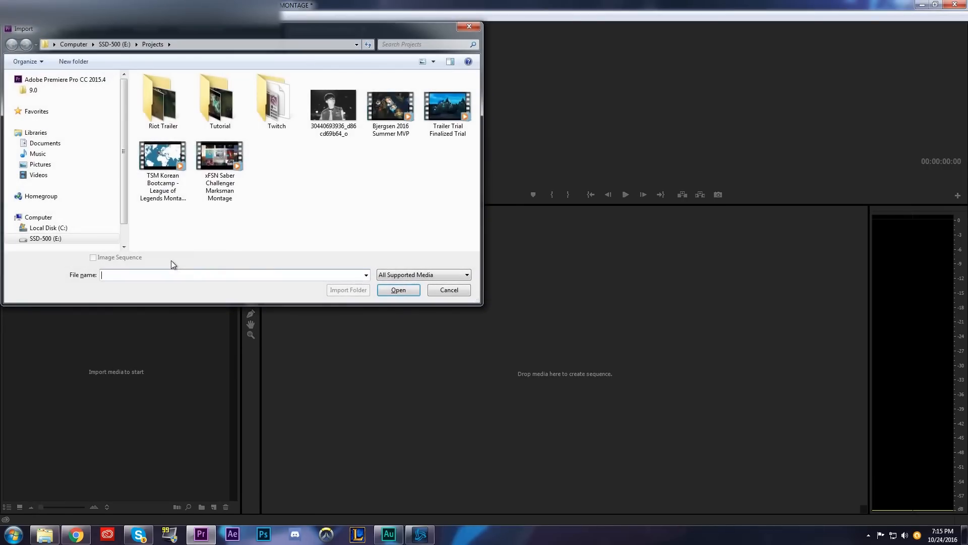
{"action": "left_click", "coordinate": [80, 228]}
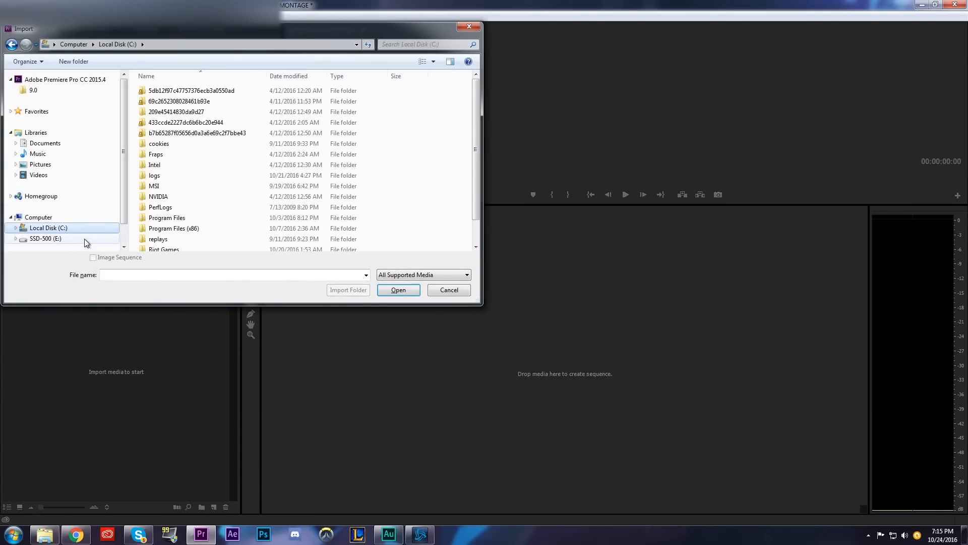
{"action": "left_click", "coordinate": [84, 238]}
{"action": "double_click", "coordinate": [157, 186]}
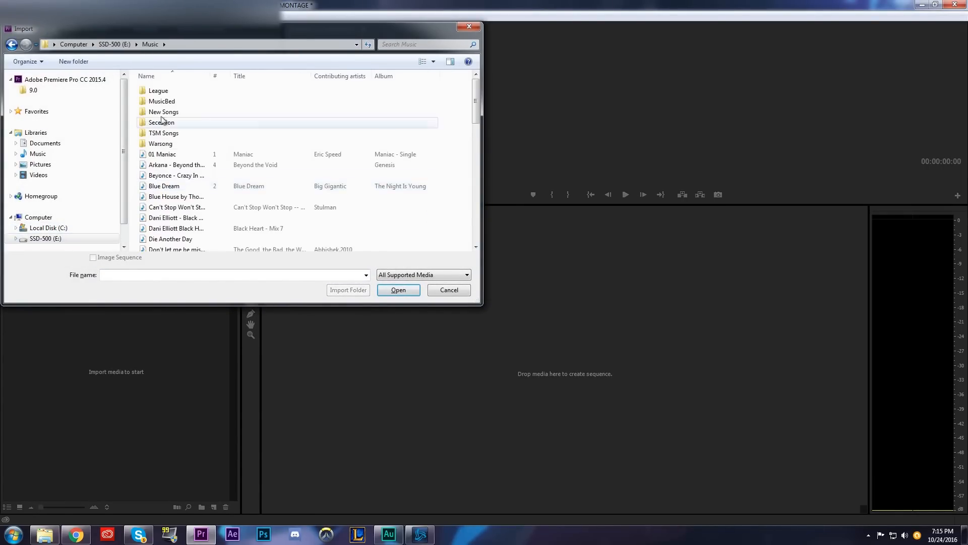
{"action": "scroll", "coordinate": [164, 203], "scroll_direction": "down", "scroll_amount": 3}
{"action": "double_click", "coordinate": [163, 203]}
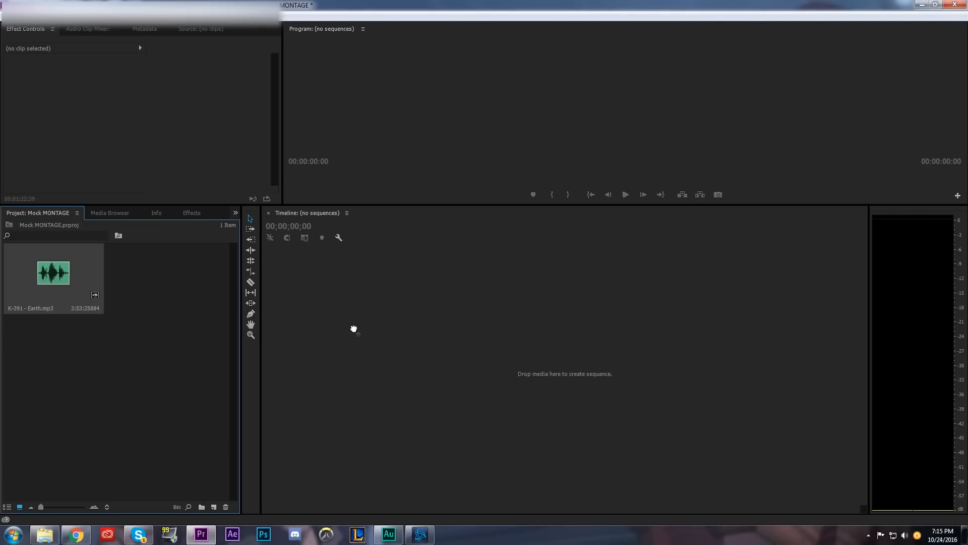
Create a new sequence from K-391 - Earth.mp3 and enlarge the audio tracks to show the waveform
{"action": "left_click_drag", "start_coordinate": [353, 329], "coordinate": [356, 329]}
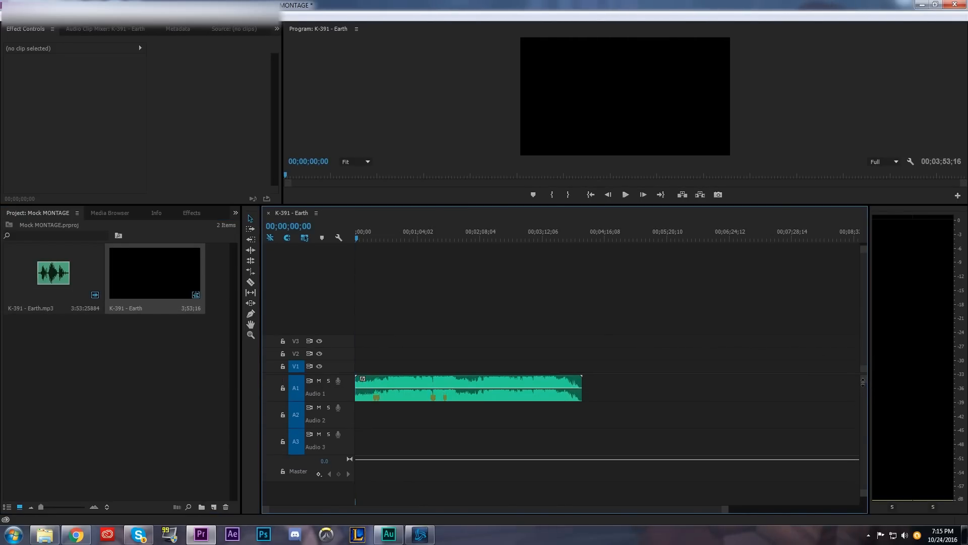
{"action": "left_click_drag", "start_coordinate": [863, 382], "coordinate": [861, 396]}
{"action": "left_click_drag", "start_coordinate": [726, 509], "coordinate": [657, 519]}
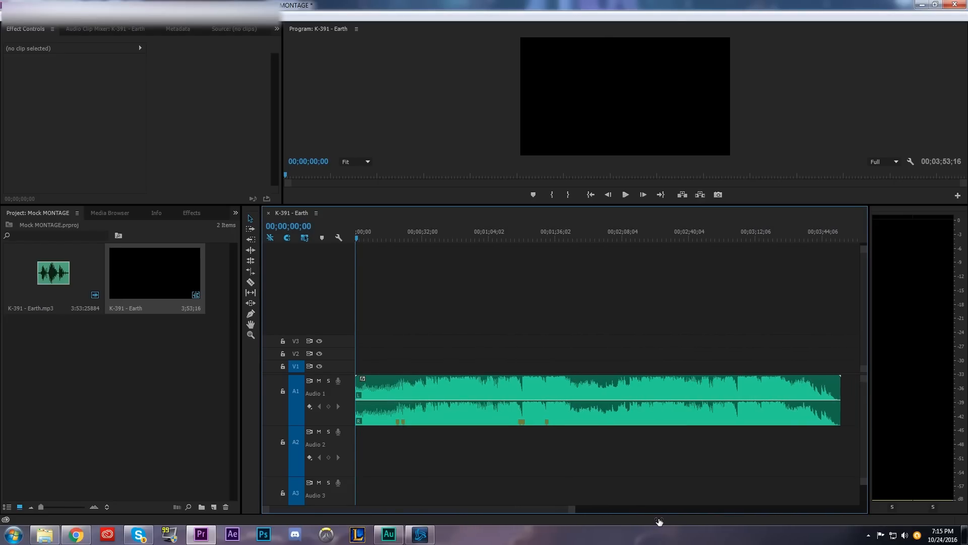
Set the sequence's timebase to 60.00 frames/second
{"action": "left_click", "coordinate": [510, 392]}
{"action": "left_click", "coordinate": [76, 16]}
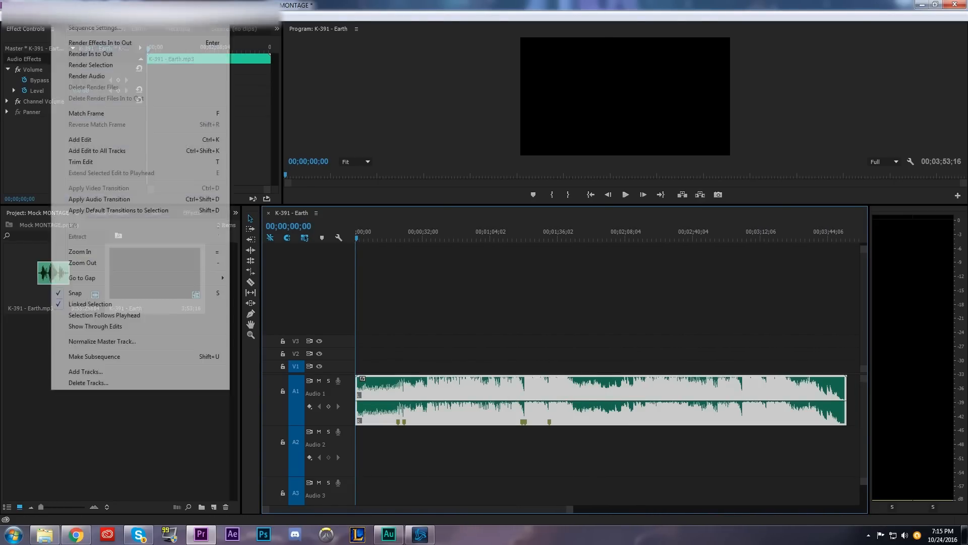
{"action": "left_click", "coordinate": [70, 29]}
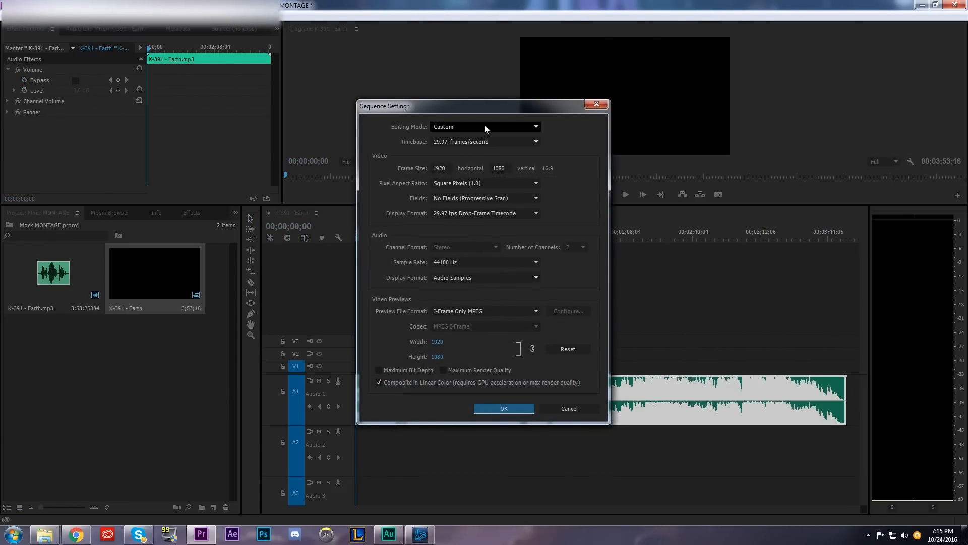
{"action": "left_click", "coordinate": [482, 142]}
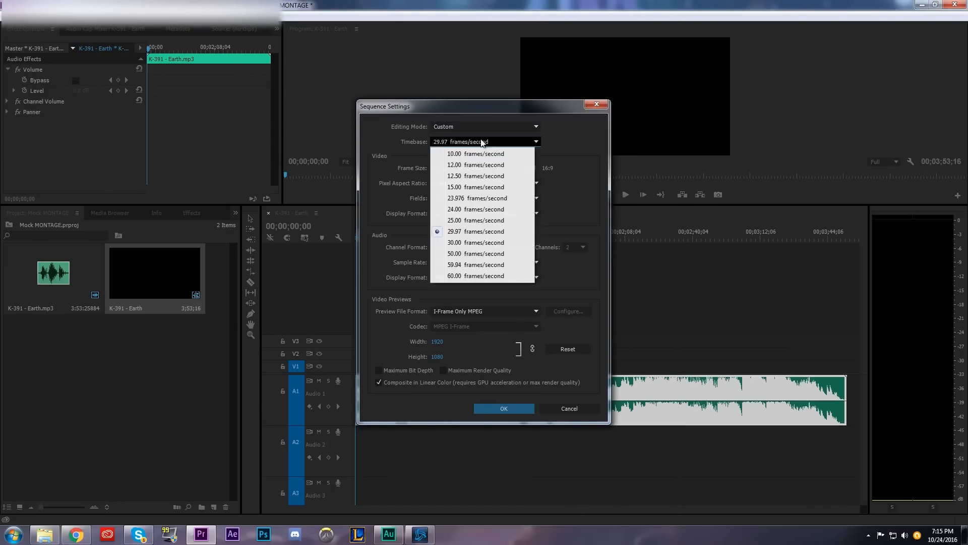
{"action": "left_click", "coordinate": [469, 275]}
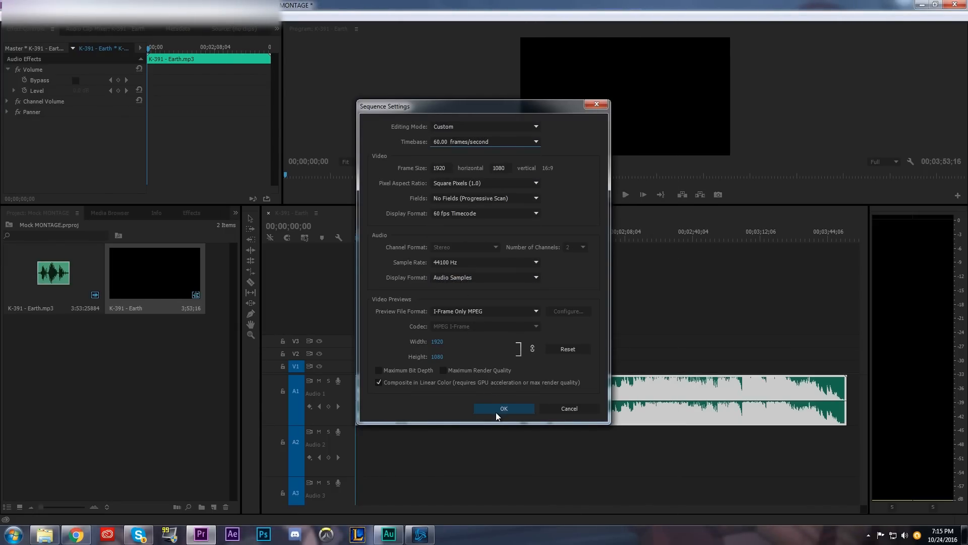
{"action": "left_click", "coordinate": [495, 411]}
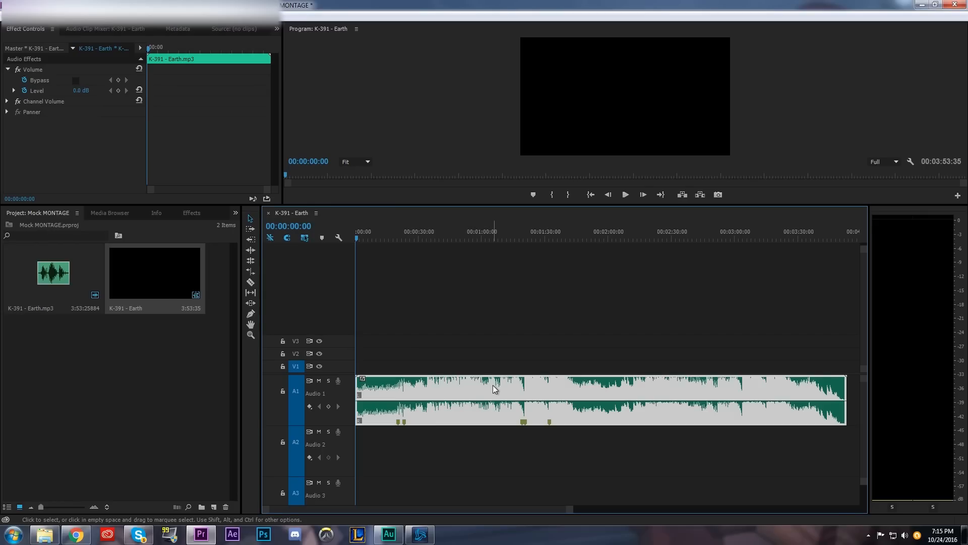
Place a trial marker on the audio clip at 00:00:18:53 and delete it again
{"action": "left_click", "coordinate": [397, 235]}
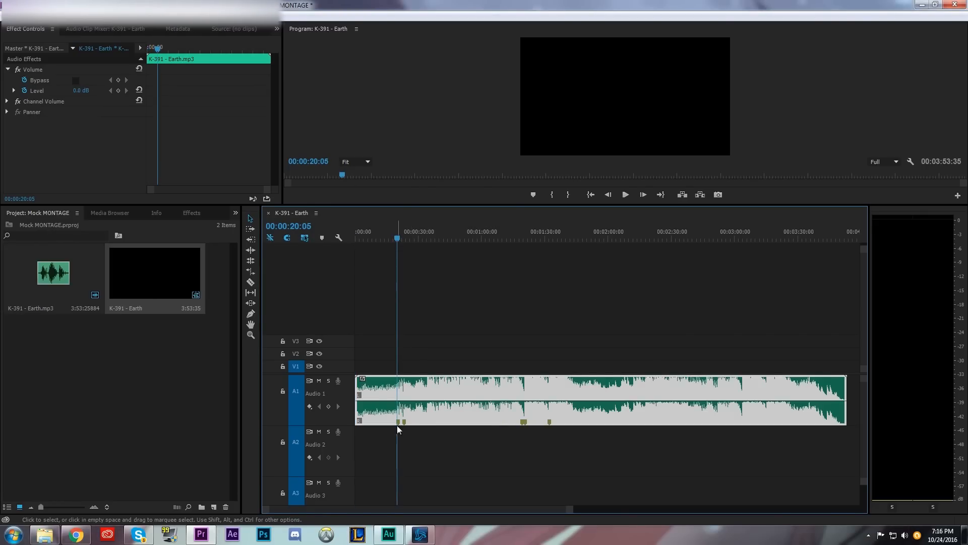
{"action": "left_click_drag", "start_coordinate": [570, 510], "coordinate": [437, 541]}
{"action": "left_click", "coordinate": [460, 236]}
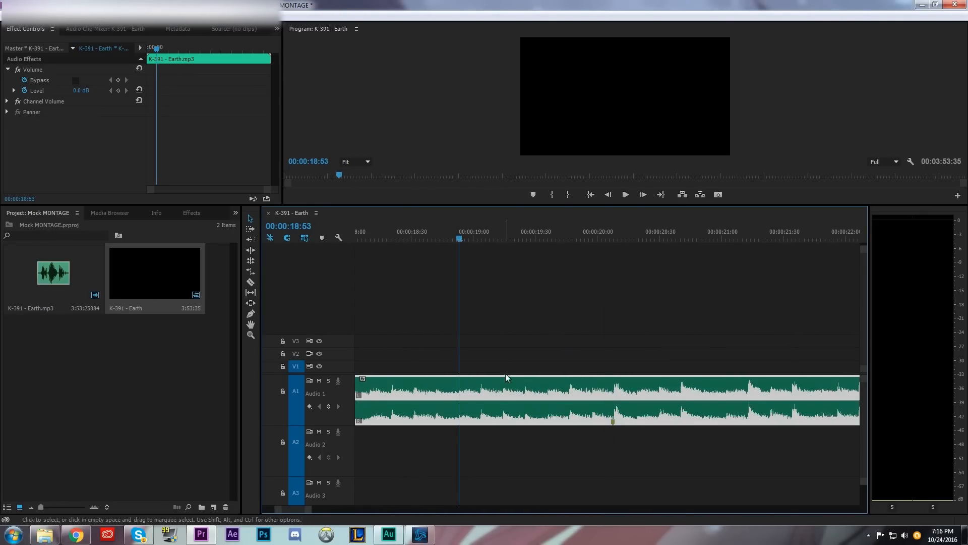
{"action": "key", "text": "m"}
{"action": "key", "text": "n"}
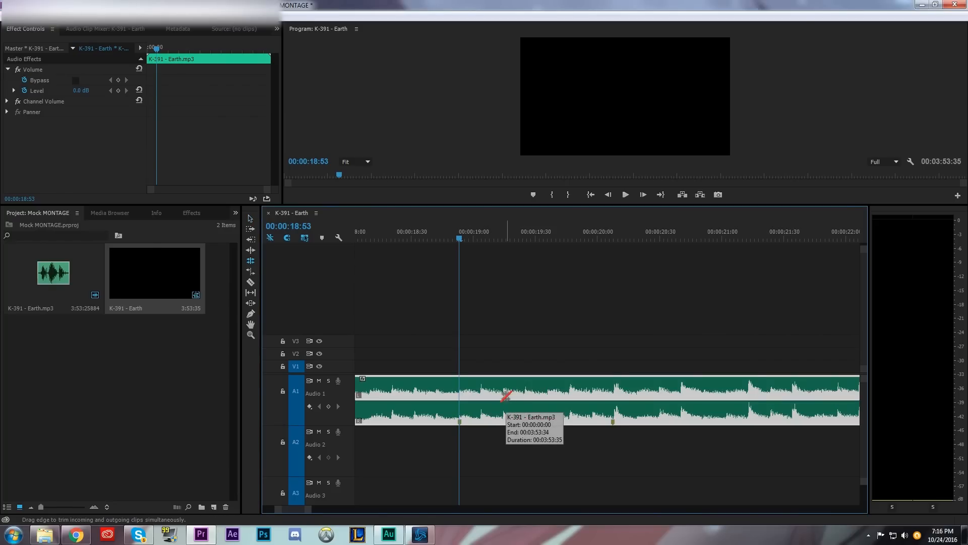
{"action": "left_click", "coordinate": [250, 221]}
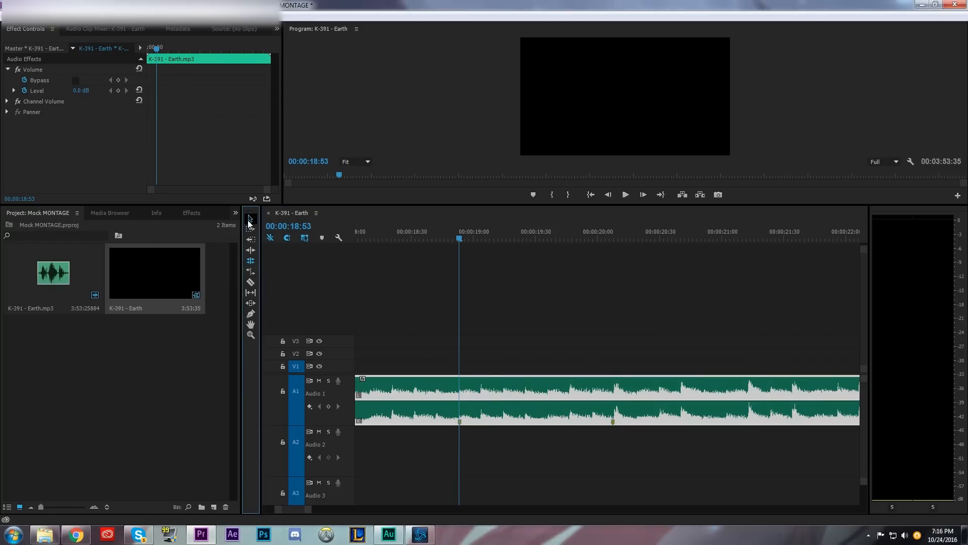
{"action": "left_click", "coordinate": [505, 411]}
{"action": "key", "text": "m"}
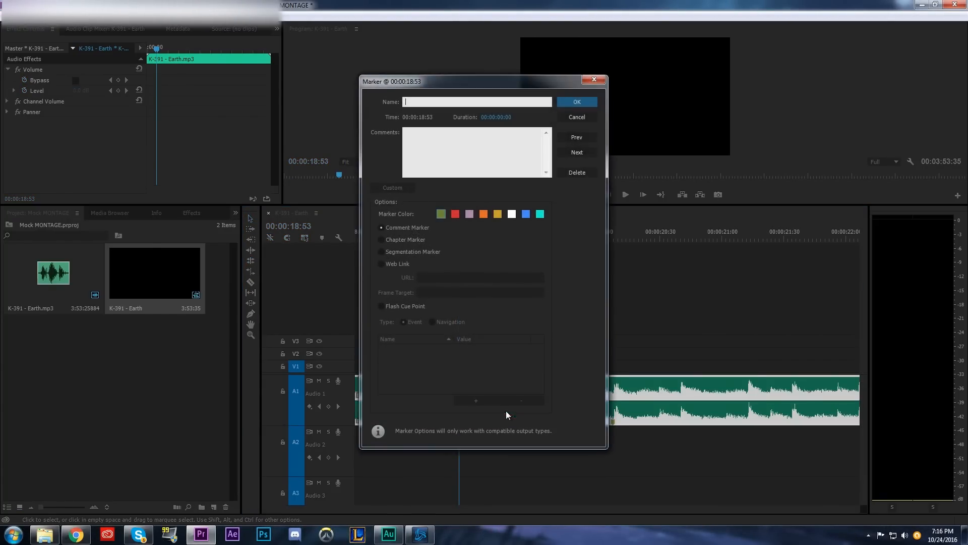
{"action": "left_click", "coordinate": [571, 172]}
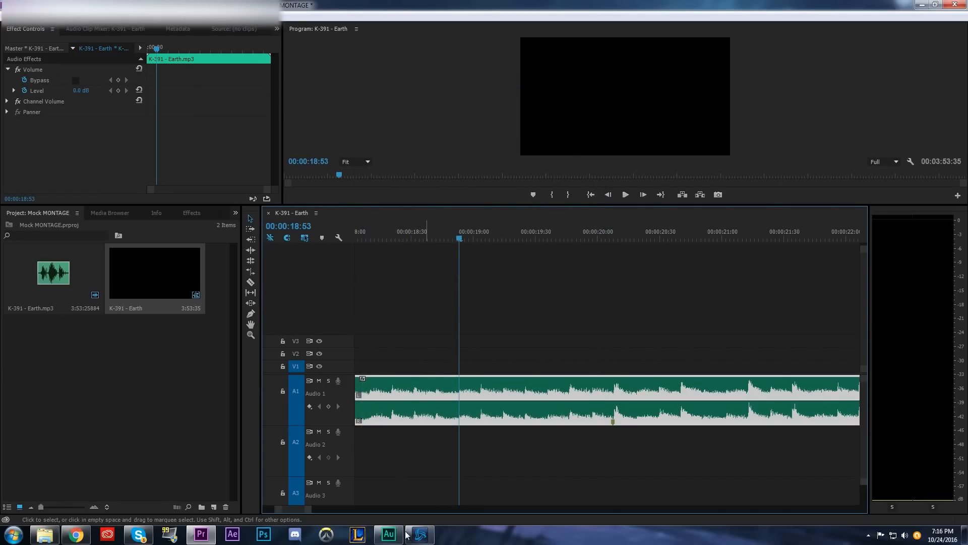
Open the song clip in the Source monitor and clear all of its existing markers
{"action": "key", "text": "minus"}
{"action": "key", "text": "minus"}
{"action": "key", "text": "minus"}
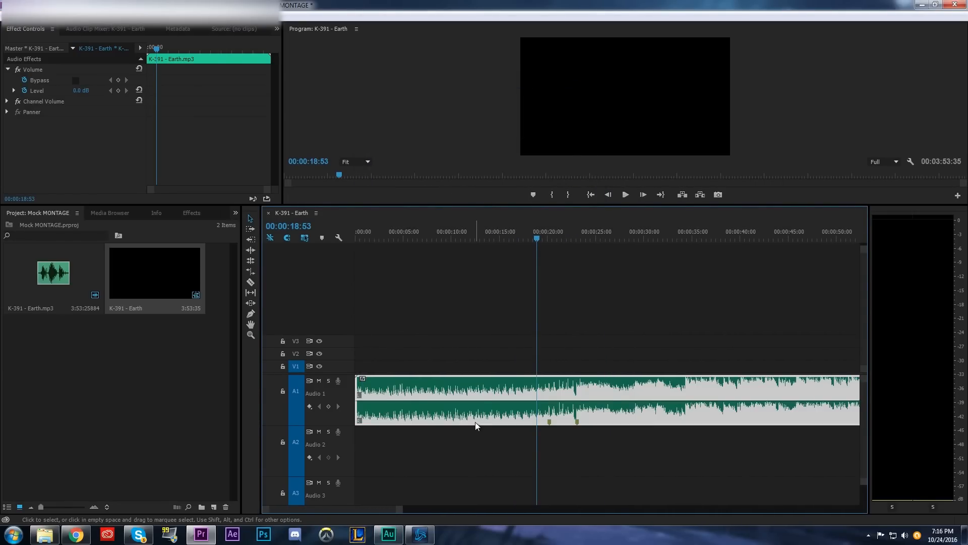
{"action": "double_click", "coordinate": [486, 389]}
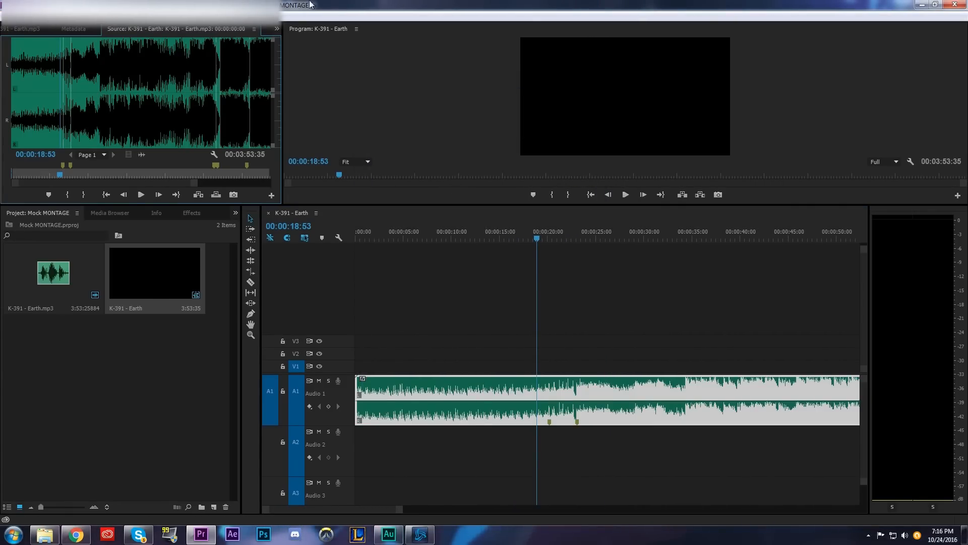
{"action": "right_click", "coordinate": [189, 176]}
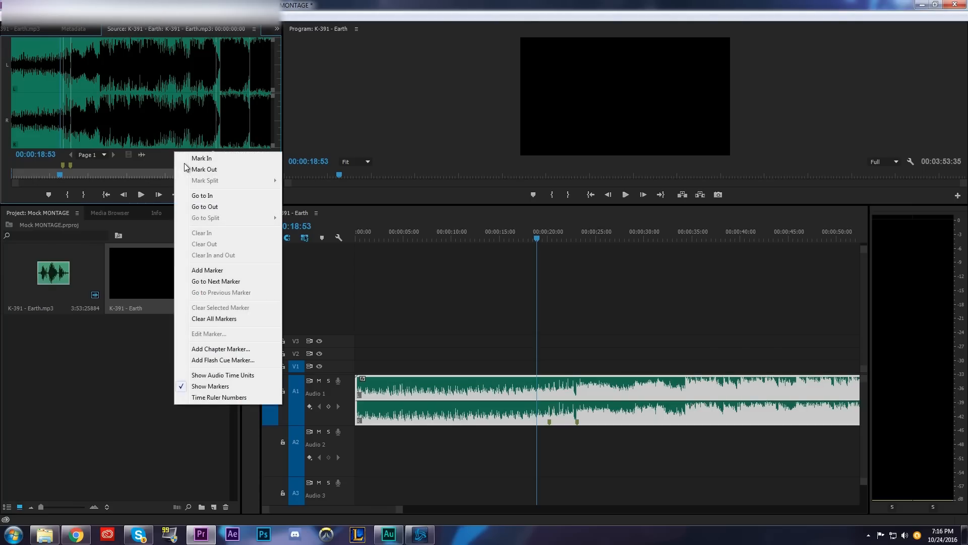
{"action": "left_click", "coordinate": [201, 320]}
{"action": "scroll", "coordinate": [673, 397], "scroll_direction": "down", "scroll_amount": 1}
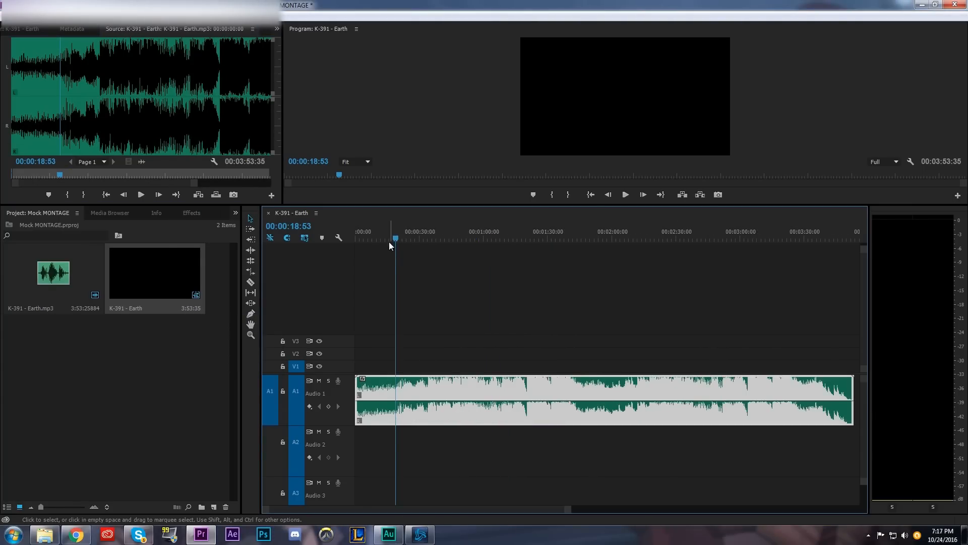
Play back the song's intro to locate the first strong beat before the drop
{"action": "left_click", "coordinate": [385, 239]}
{"action": "left_click_drag", "start_coordinate": [568, 509], "coordinate": [509, 521]}
{"action": "key", "text": "space"}
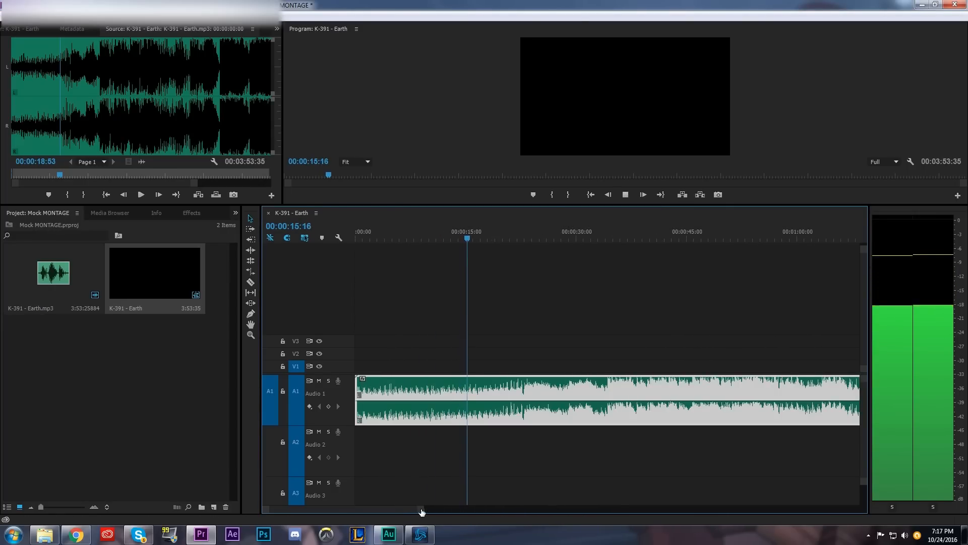
{"action": "key", "text": "equal"}
{"action": "key", "text": "minus"}
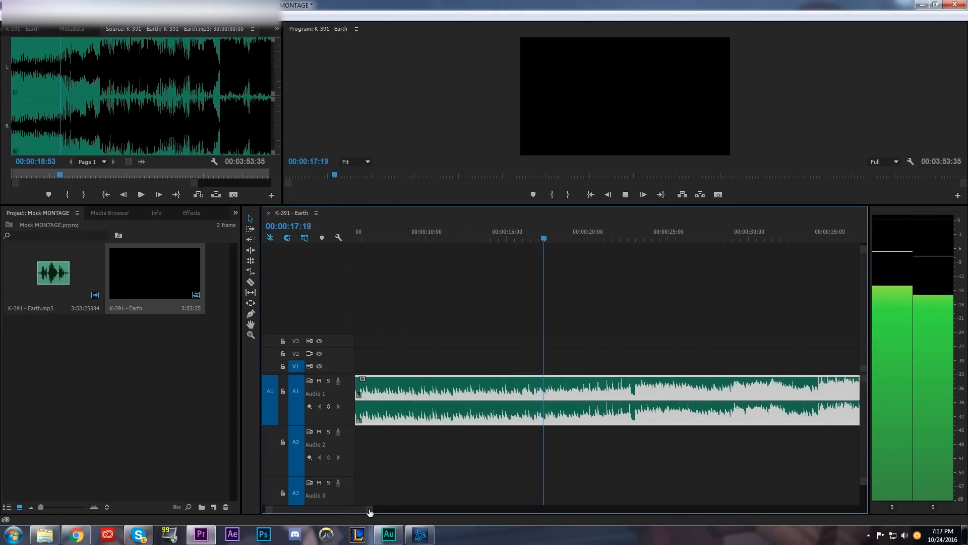
{"action": "key", "text": "equal"}
{"action": "key", "text": "equal"}
{"action": "scroll", "coordinate": [474, 453], "scroll_direction": "down", "scroll_amount": 2}
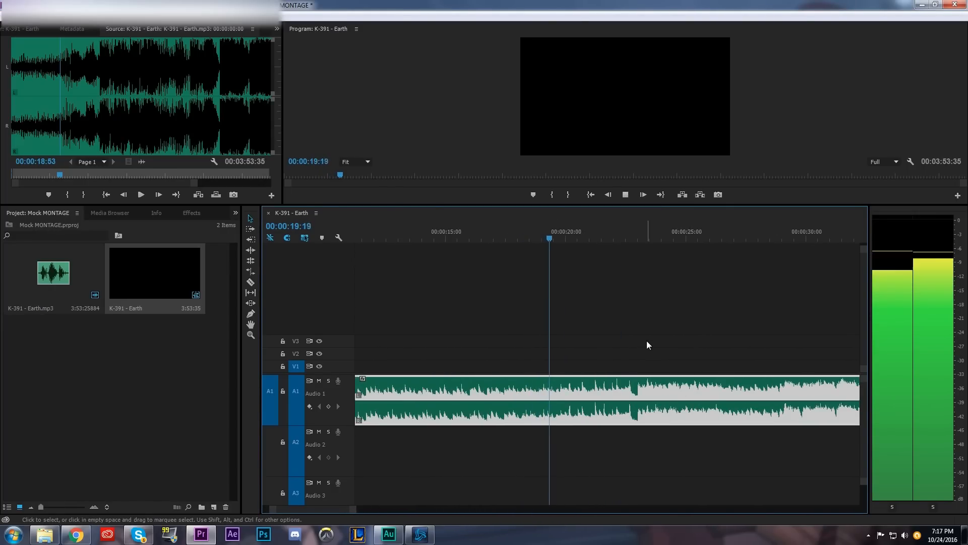
Add a marker to the audio clip on the beat at 00:00:20:07
{"action": "left_click", "coordinate": [570, 237]}
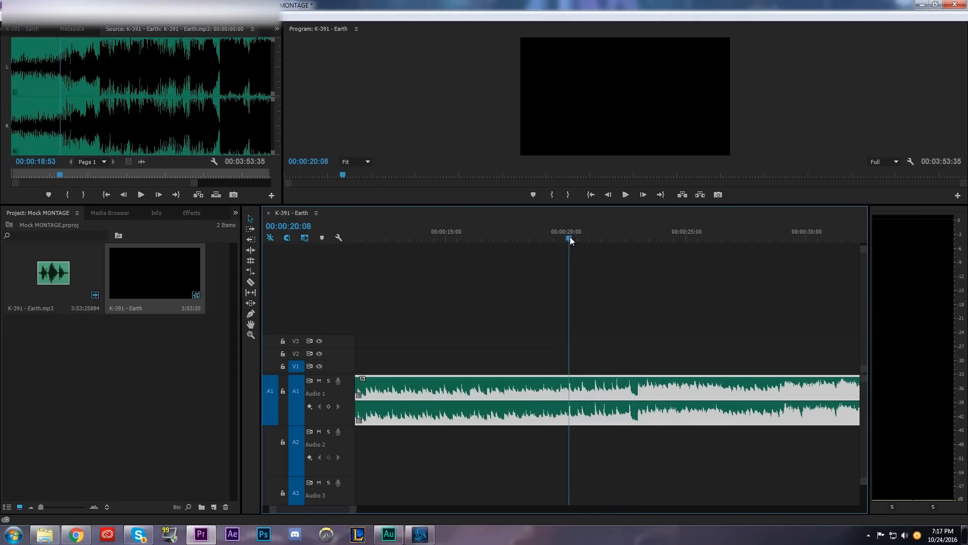
{"action": "key", "text": "space"}
{"action": "left_click", "coordinate": [570, 237]}
{"action": "key", "text": "Left"}
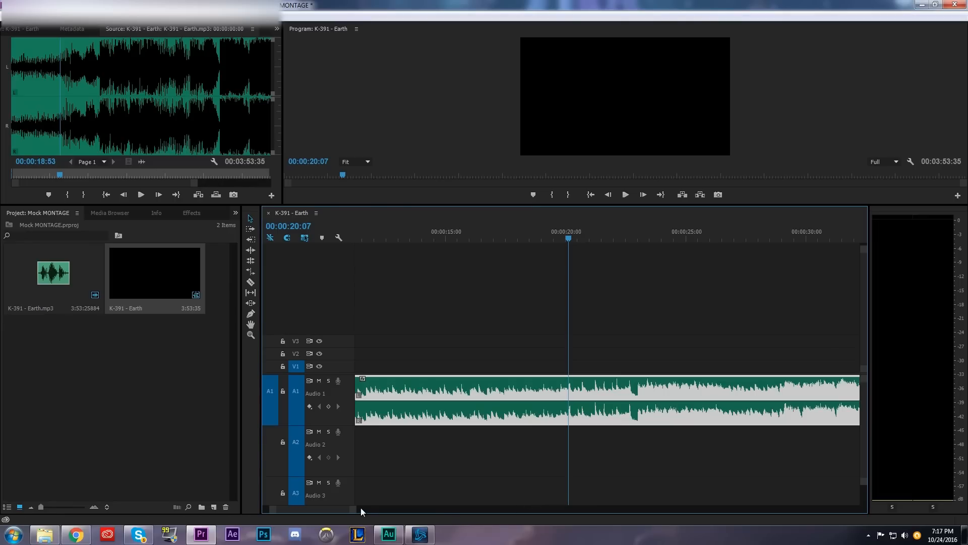
{"action": "left_click_drag", "start_coordinate": [361, 507], "coordinate": [309, 517]}
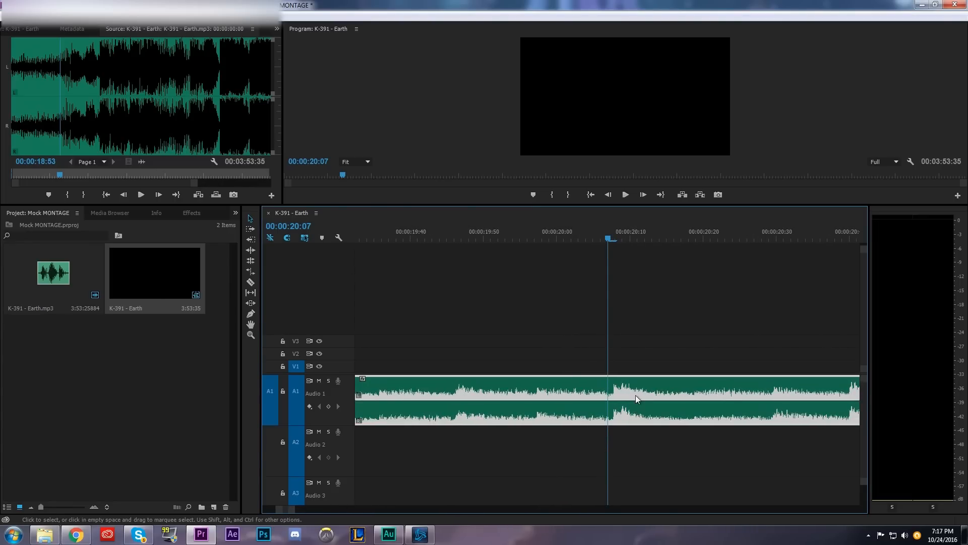
Add a second marker to the audio clip at 00:00:22:59, where the music kicks back in after the quiet gap
{"action": "mouse_move", "coordinate": [298, 512]}
{"action": "left_mouse_down"}
{"action": "mouse_move", "coordinate": [362, 516]}
{"action": "mouse_move", "coordinate": [316, 517]}
{"action": "left_mouse_up"}
{"action": "key", "text": "space"}
{"action": "key", "text": "space"}
{"action": "left_click", "coordinate": [472, 231]}
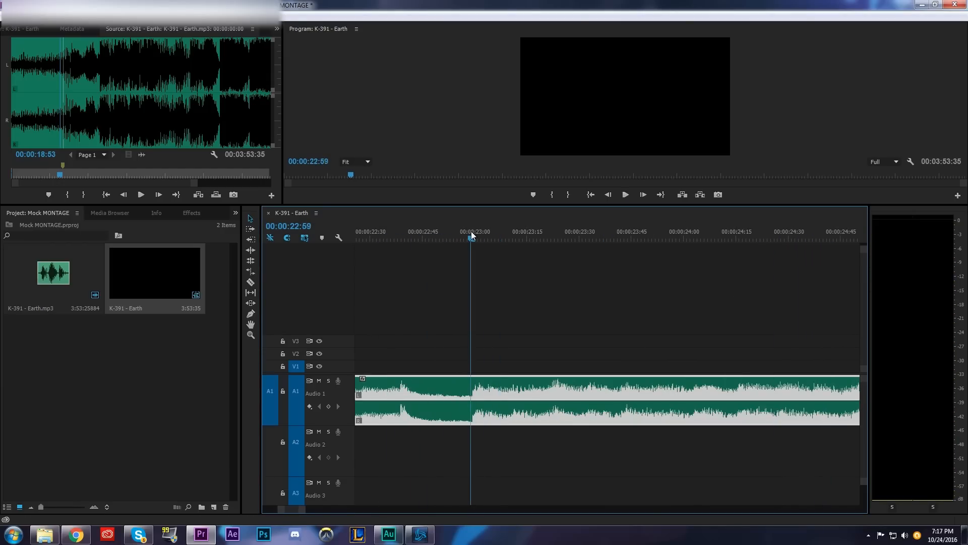
{"action": "key", "text": "m"}
Play the song from 00:00:16:25 past both markers to check their timing against the beat
{"action": "left_click_drag", "start_coordinate": [316, 513], "coordinate": [358, 514]}
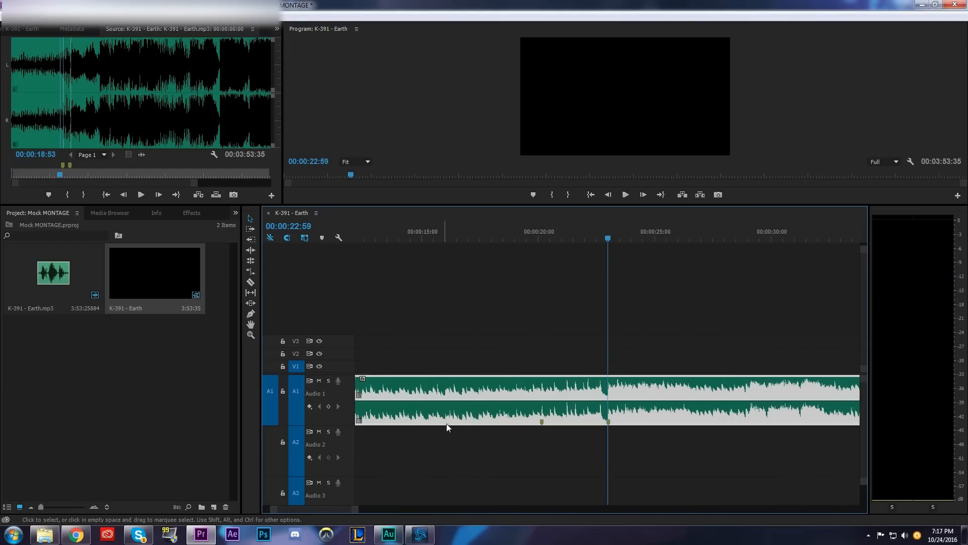
{"action": "left_click", "coordinate": [537, 237]}
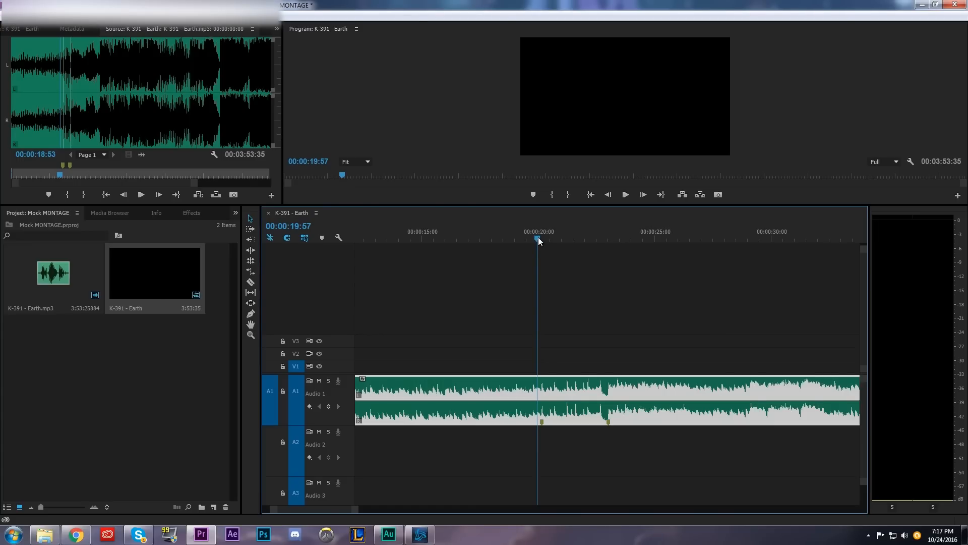
{"action": "left_click", "coordinate": [456, 231]}
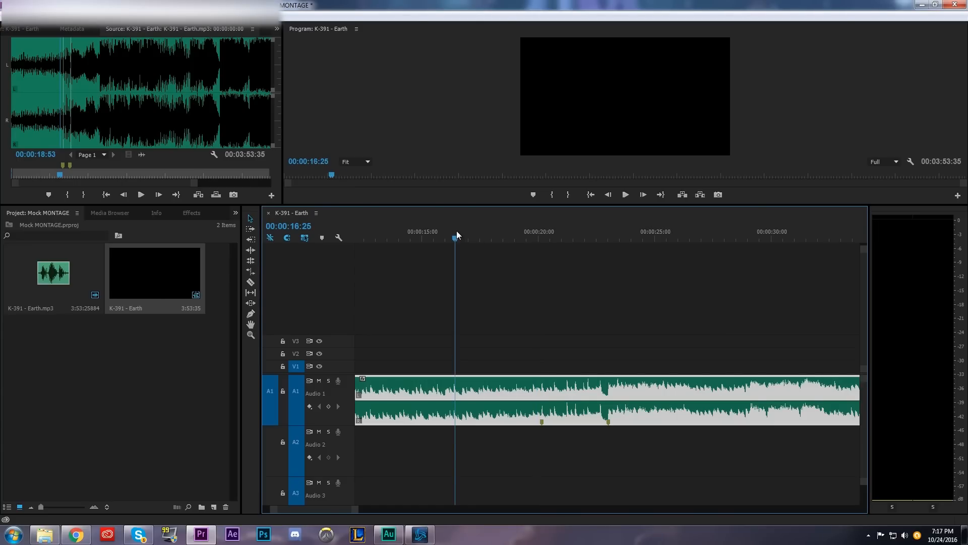
{"action": "key", "text": "space"}
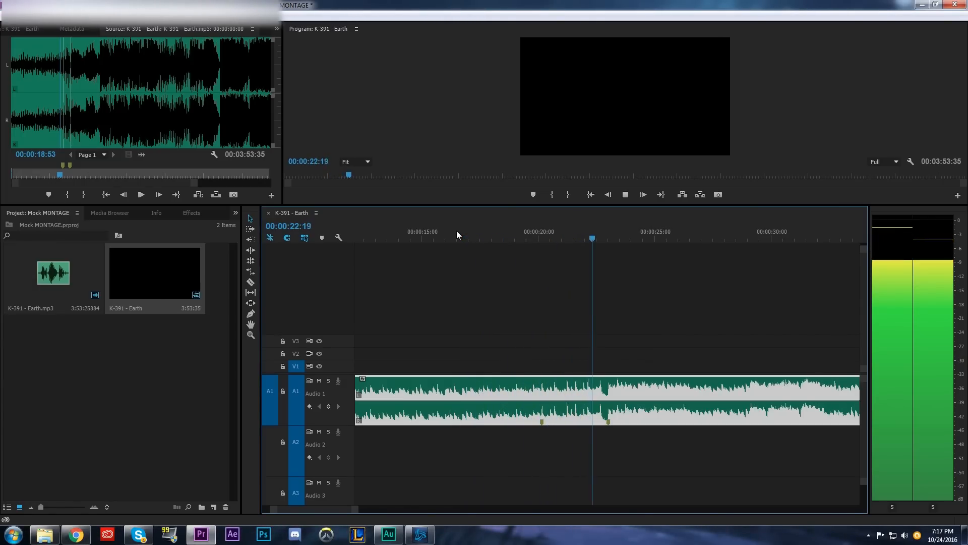
{"action": "key", "text": "space"}
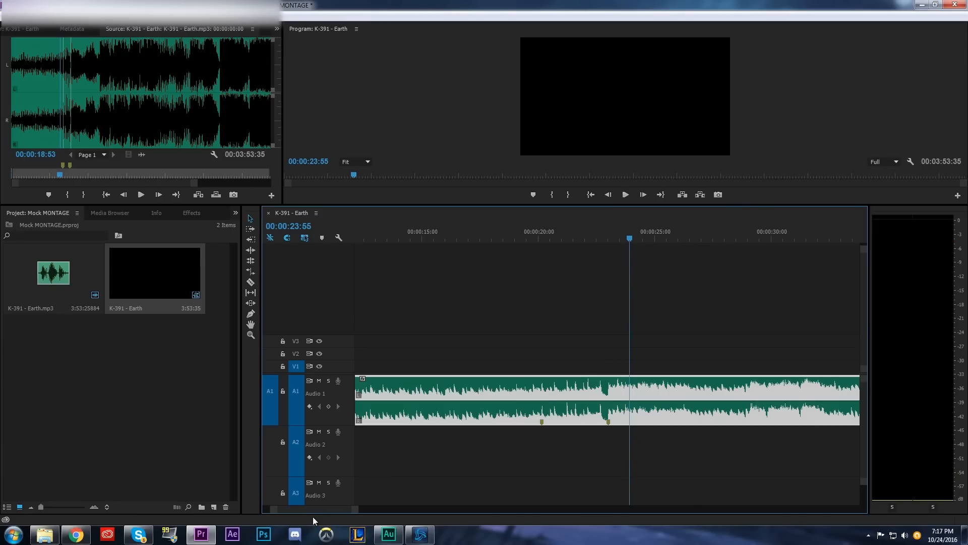
Find the song's second drop and play the passage from about 00:01:18:50 through the quiet gap
{"action": "mouse_move", "coordinate": [354, 510]}
{"action": "left_mouse_down"}
{"action": "mouse_move", "coordinate": [395, 523]}
{"action": "mouse_move", "coordinate": [353, 528]}
{"action": "left_mouse_up"}
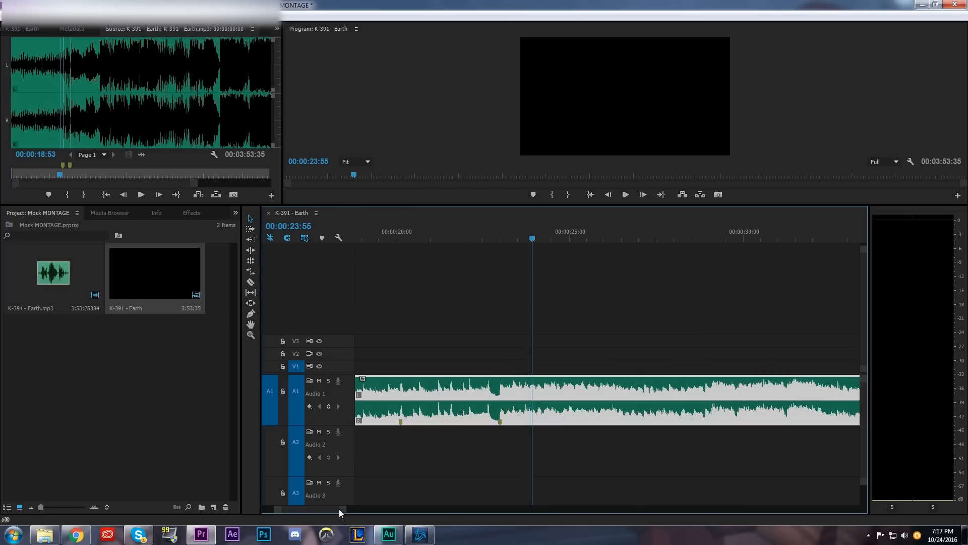
{"action": "left_click_drag", "start_coordinate": [339, 510], "coordinate": [582, 544]}
{"action": "left_click", "coordinate": [623, 237]}
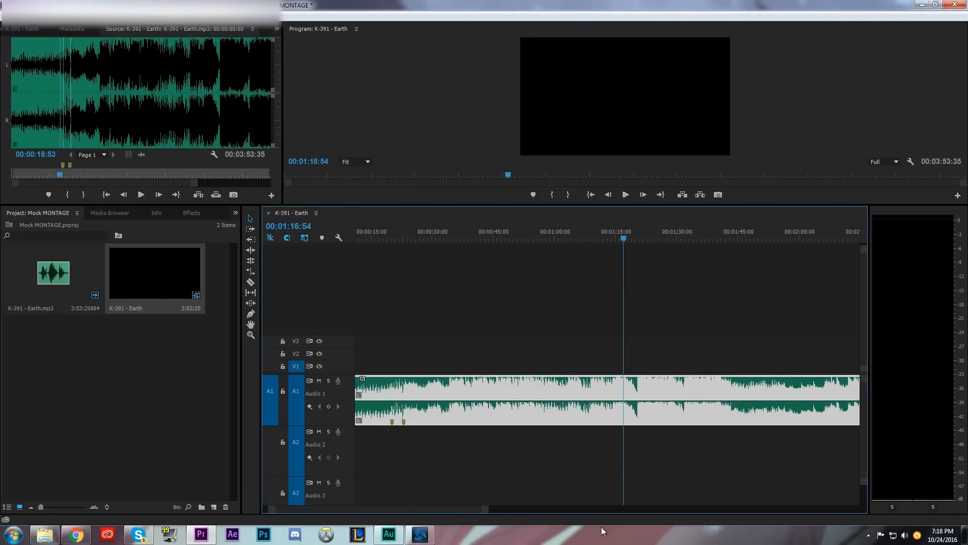
{"action": "left_click_drag", "start_coordinate": [488, 513], "coordinate": [378, 510]}
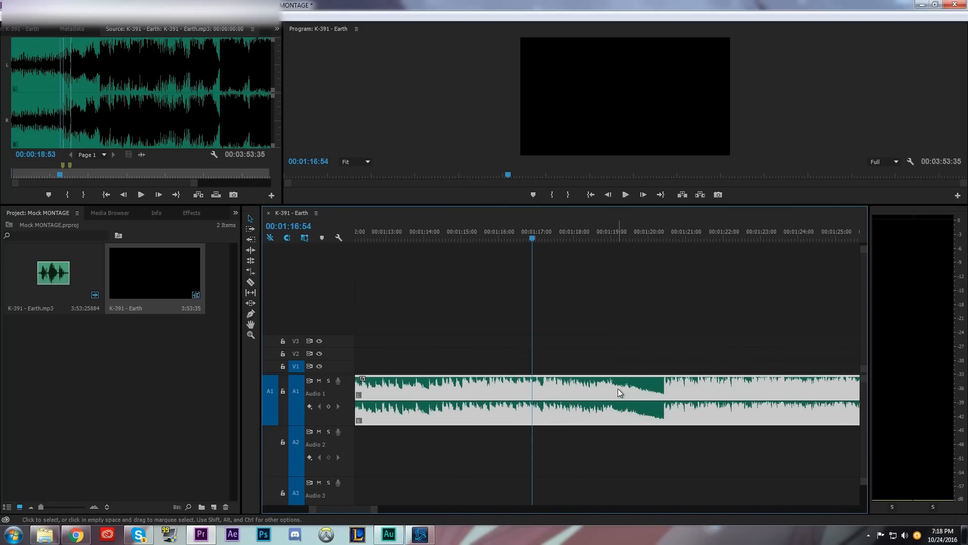
{"action": "left_click", "coordinate": [605, 230]}
{"action": "key", "text": "space"}
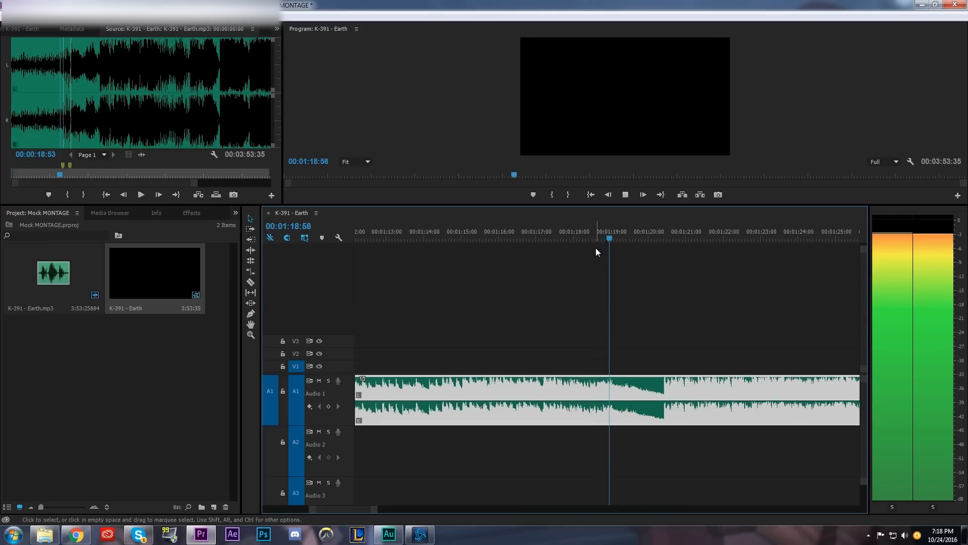
{"action": "key", "text": "space"}
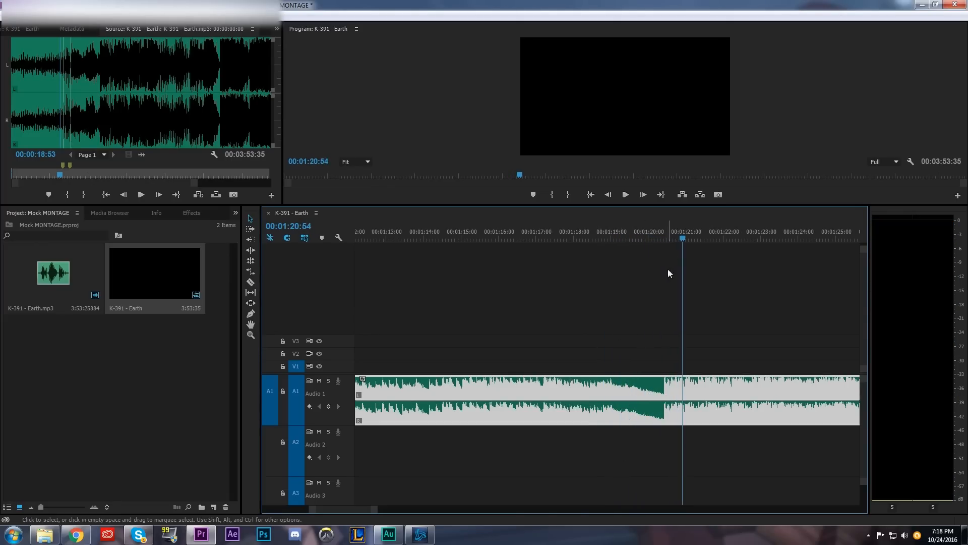
Add a marker to the audio clip at 00:01:20:25, where the music kicks back in after the second quiet gap
{"action": "left_click", "coordinate": [663, 232]}
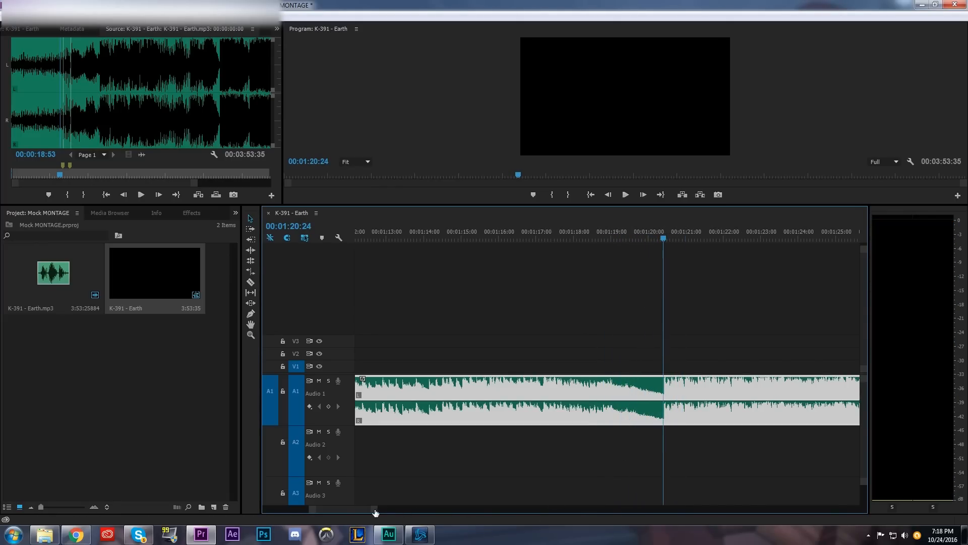
{"action": "key", "text": "="}
{"action": "key", "text": "="}
{"action": "left_click", "coordinate": [615, 237]}
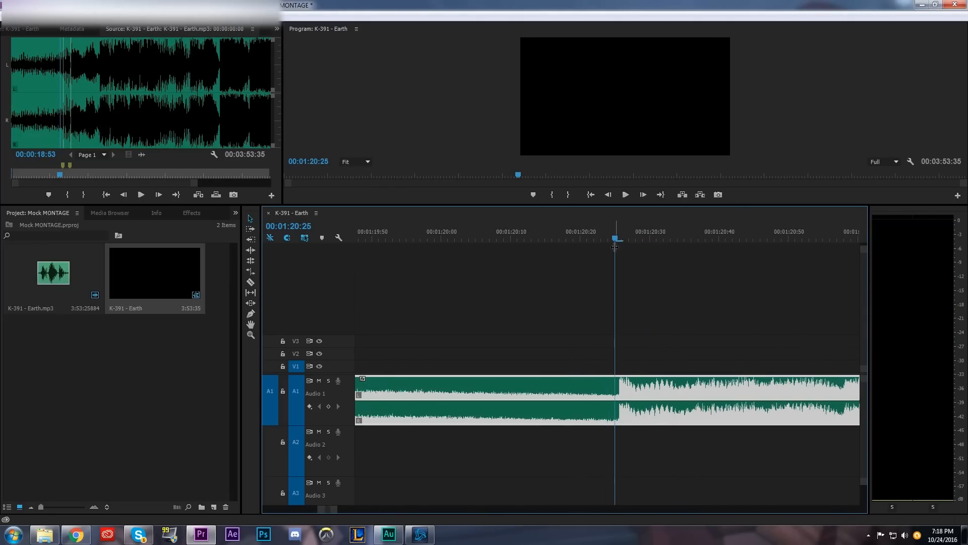
{"action": "key", "text": "m"}
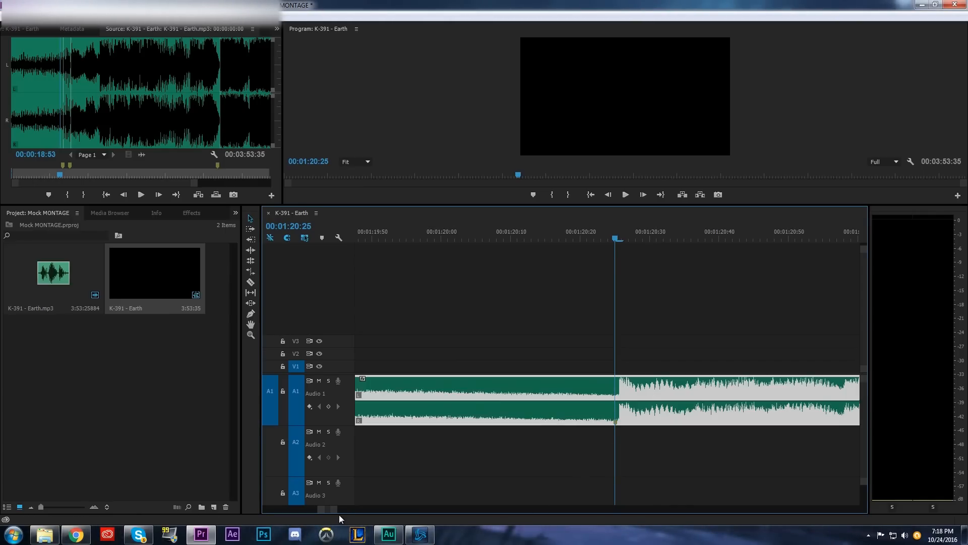
Add a marker to the audio clip at about 00:01:19:00, where the music starts fading before the second drop
{"action": "key", "text": "-"}
{"action": "left_click", "coordinate": [494, 236]}
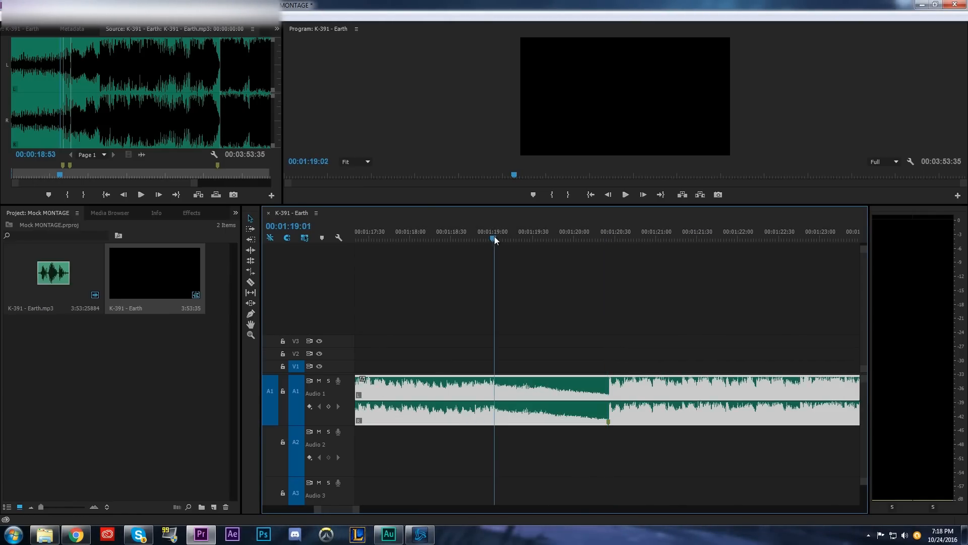
{"action": "left_click", "coordinate": [491, 237]}
{"action": "key", "text": "m"}
Play the song from about 00:01:18:30 past both second-drop markers to check their timing, and fit the whole song in view
{"action": "left_click", "coordinate": [450, 236]}
{"action": "key", "text": "space"}
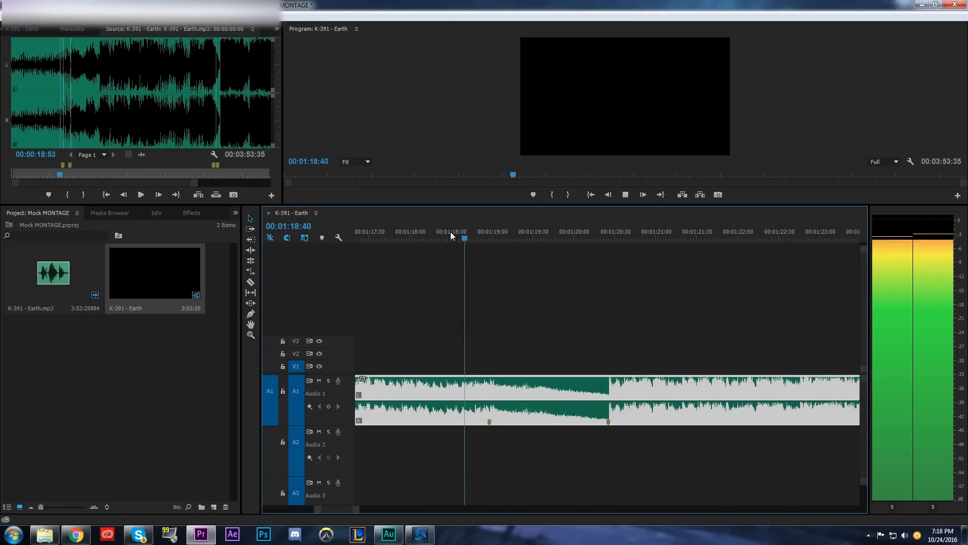
{"action": "key", "text": "backslash"}
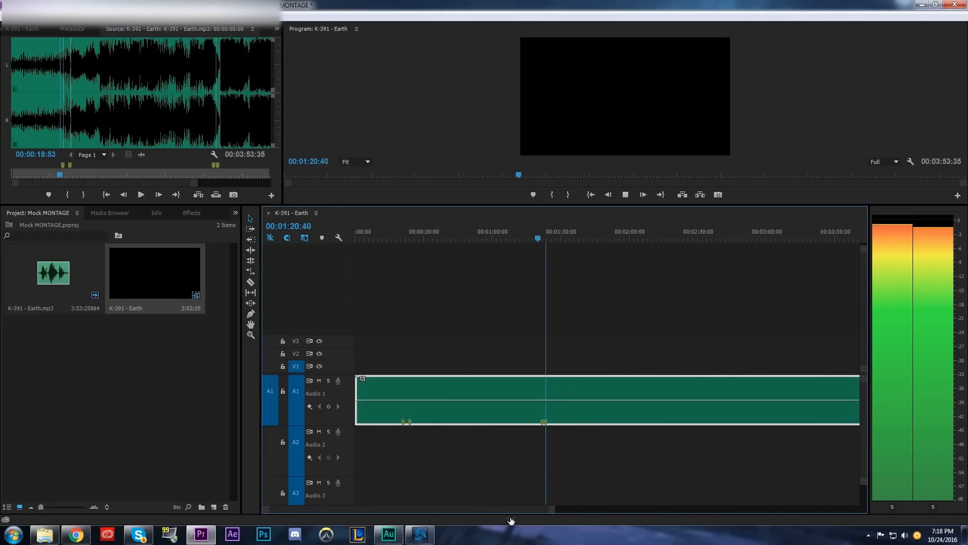
{"action": "key", "text": "space"}
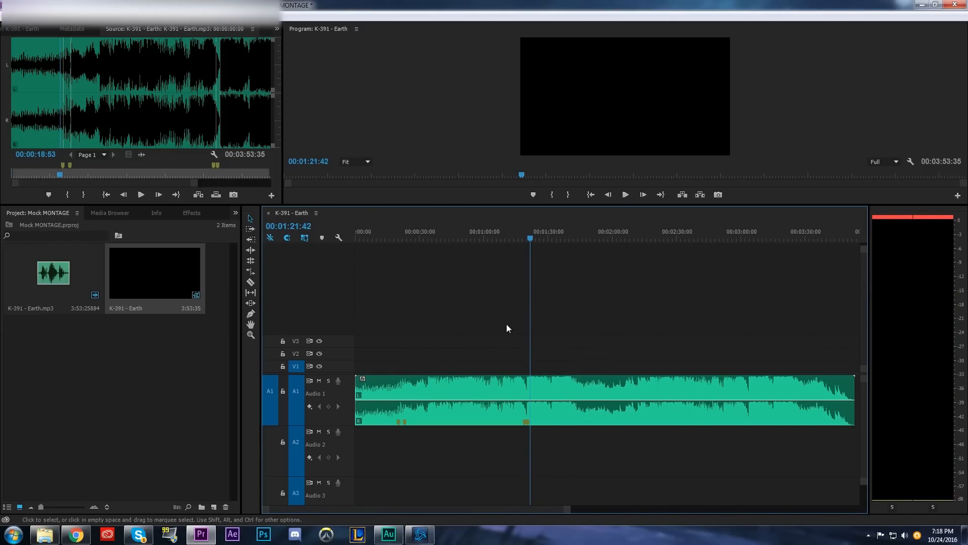
Import all six video clips from the General Recordings > Rengar > S folder on the SSD-500 drive into the project
{"action": "left_click", "coordinate": [44, 534]}
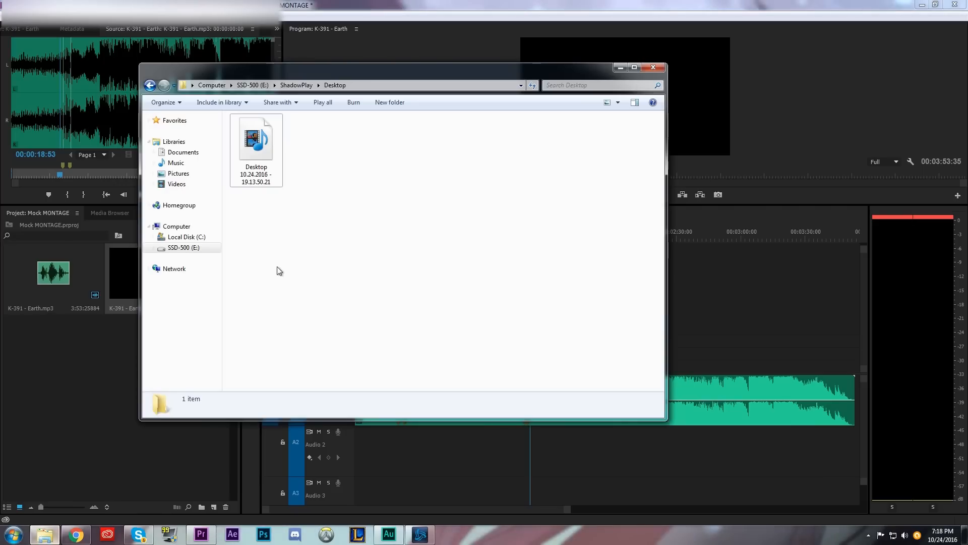
{"action": "left_click", "coordinate": [185, 247]}
{"action": "double_click", "coordinate": [260, 195]}
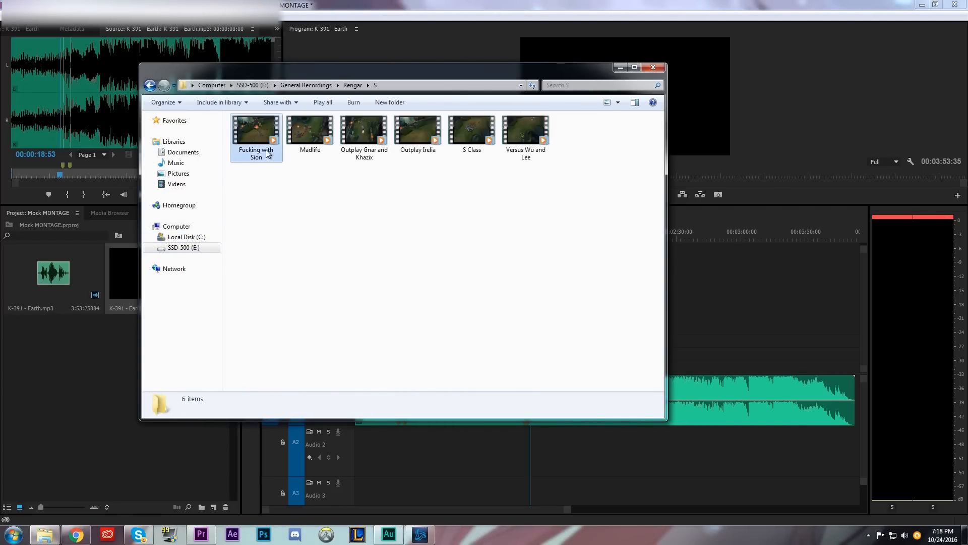
{"action": "left_click", "coordinate": [256, 136]}
{"action": "left_click", "coordinate": [533, 140], "text": "shift"}
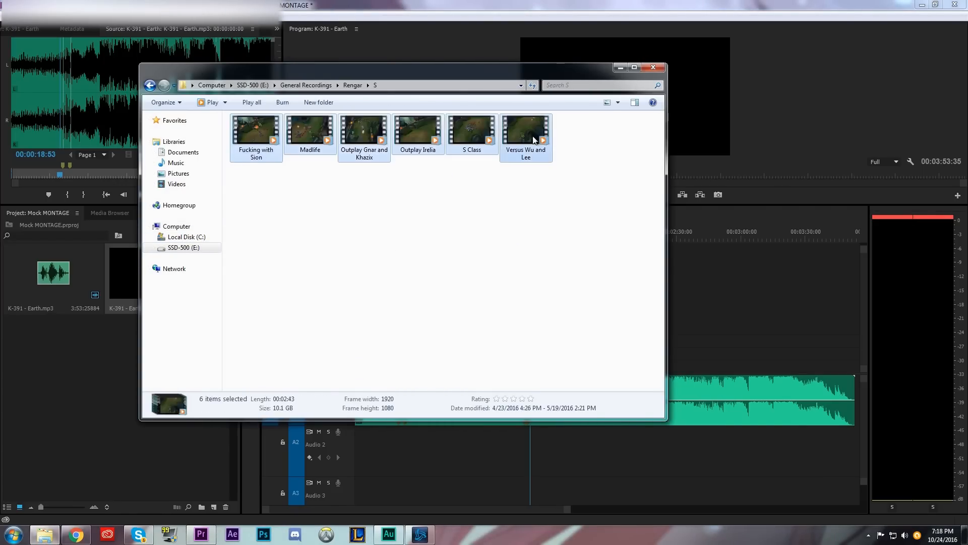
{"action": "left_click_drag", "start_coordinate": [534, 140], "coordinate": [119, 423]}
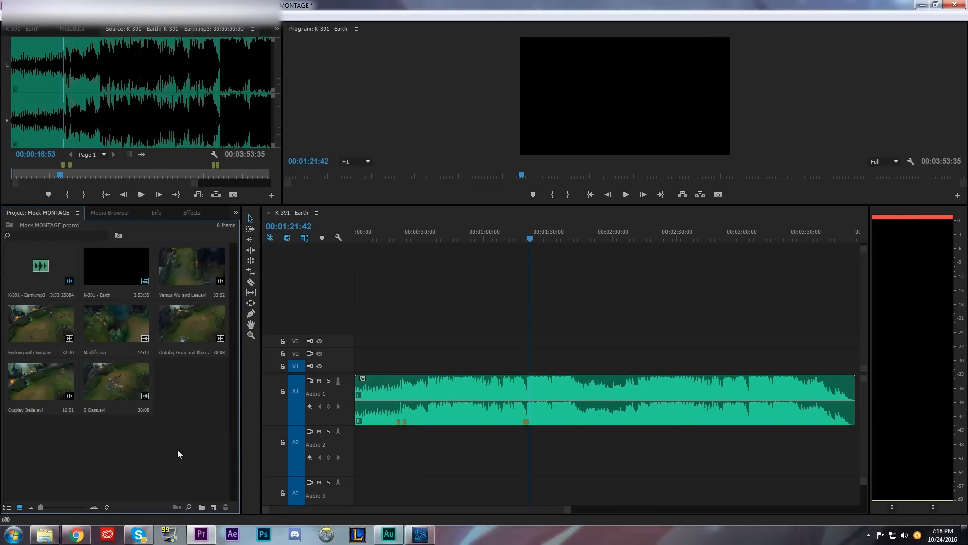
Place Outplay Irelia.avi on V1 with its start aligned to the marker at 00:00:22:59 and its audio on A2
{"action": "left_click_drag", "start_coordinate": [30, 381], "coordinate": [417, 367]}
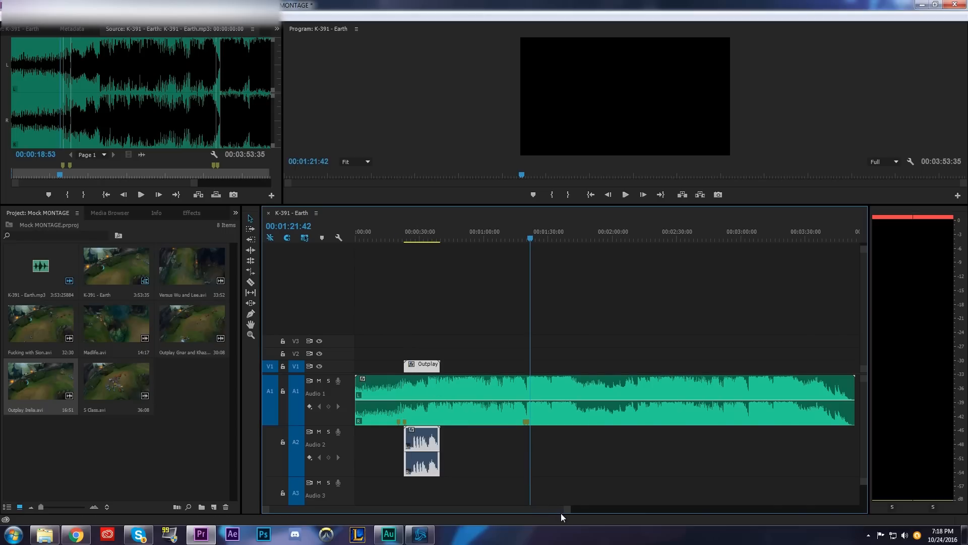
{"action": "left_click_drag", "start_coordinate": [567, 510], "coordinate": [406, 510]}
{"action": "mouse_move", "coordinate": [545, 377]}
{"action": "left_mouse_down"}
{"action": "mouse_move", "coordinate": [561, 379]}
{"action": "mouse_move", "coordinate": [548, 381]}
{"action": "left_mouse_up"}
{"action": "left_click_drag", "start_coordinate": [542, 379], "coordinate": [543, 379]}
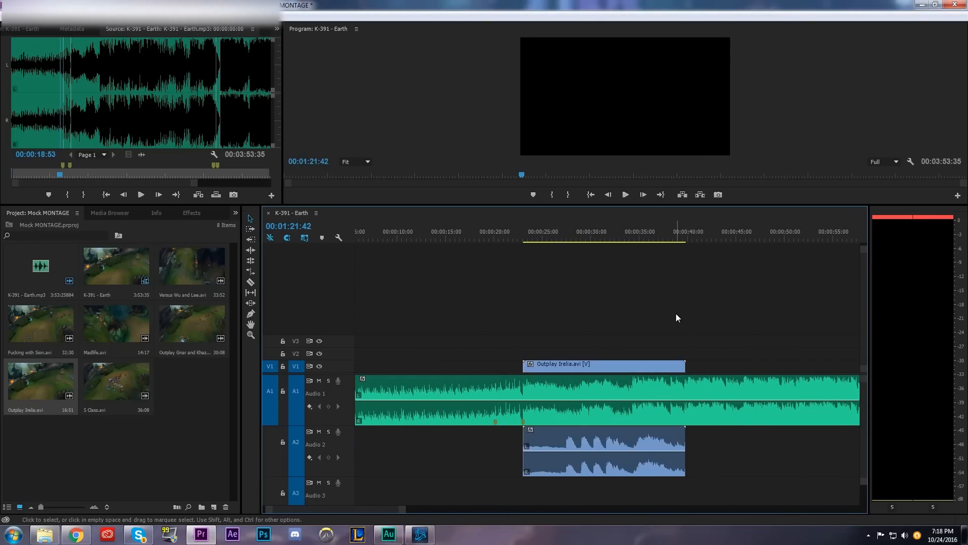
Try moving the Outplay Irelia clip off its marker to test snapping, and undo the move and the clip's placement
{"action": "left_click", "coordinate": [287, 237]}
{"action": "left_click_drag", "start_coordinate": [587, 372], "coordinate": [539, 381]}
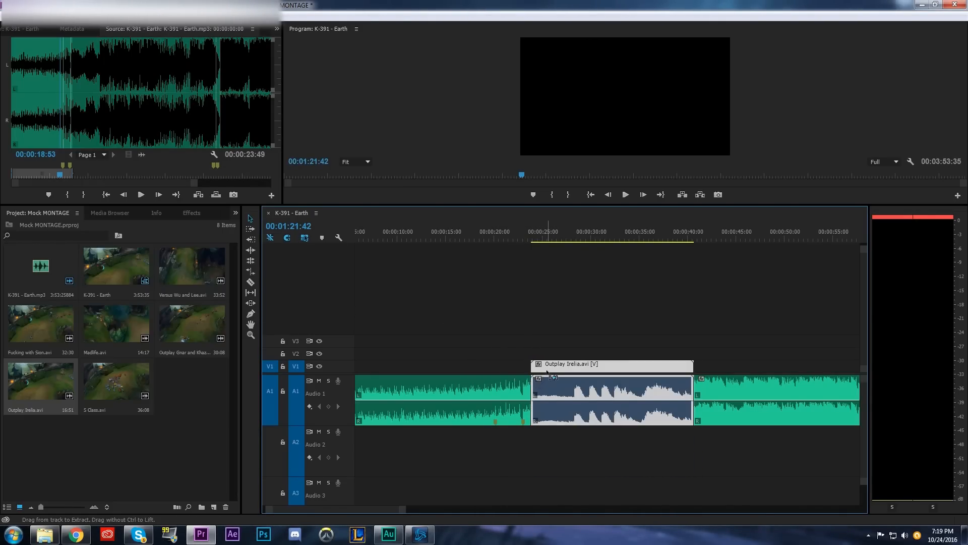
{"action": "key", "text": "ctrl+z"}
{"action": "key", "text": "ctrl+z"}
Play the song from 00:00:19:11 over the first marker pair and inspect the second pair at the later drop
{"action": "left_click", "coordinate": [487, 233]}
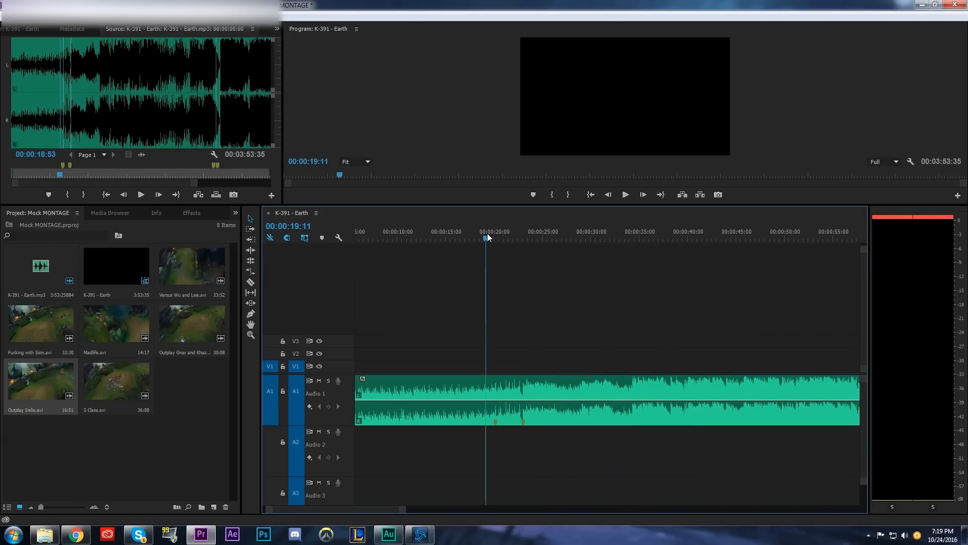
{"action": "key", "text": "space"}
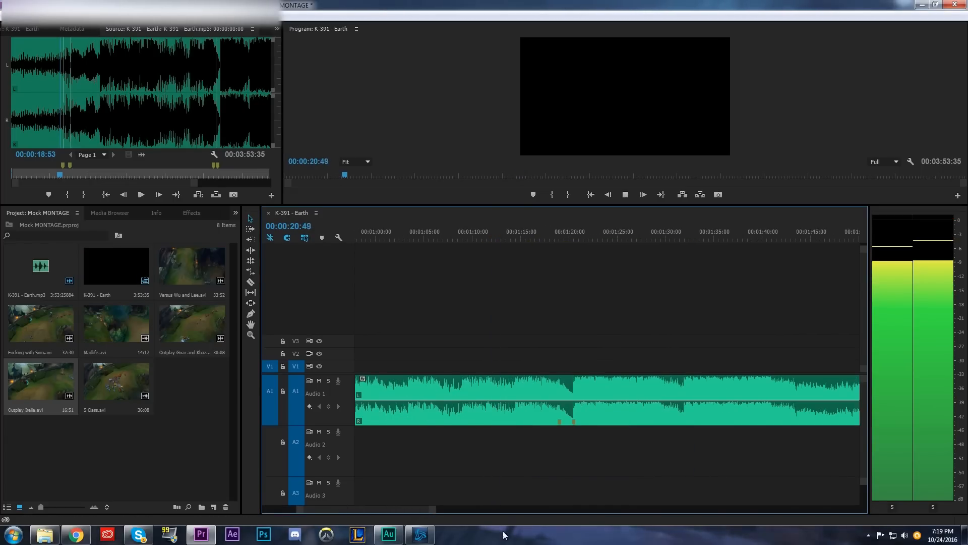
{"action": "left_click_drag", "start_coordinate": [399, 512], "coordinate": [500, 511]}
{"action": "key", "text": "space"}
{"action": "scroll", "coordinate": [656, 387], "scroll_direction": "down", "scroll_amount": 2}
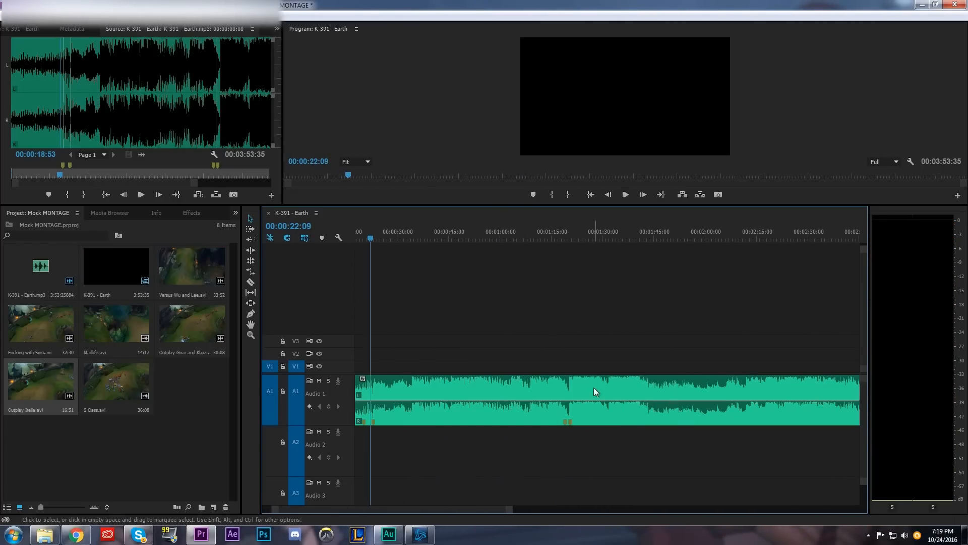
Import the TSM Korean Bootcamp - League of Legends Montage video from the Projects folder on the SSD-500 drive
{"action": "left_click", "coordinate": [45, 534]}
{"action": "left_click", "coordinate": [181, 247]}
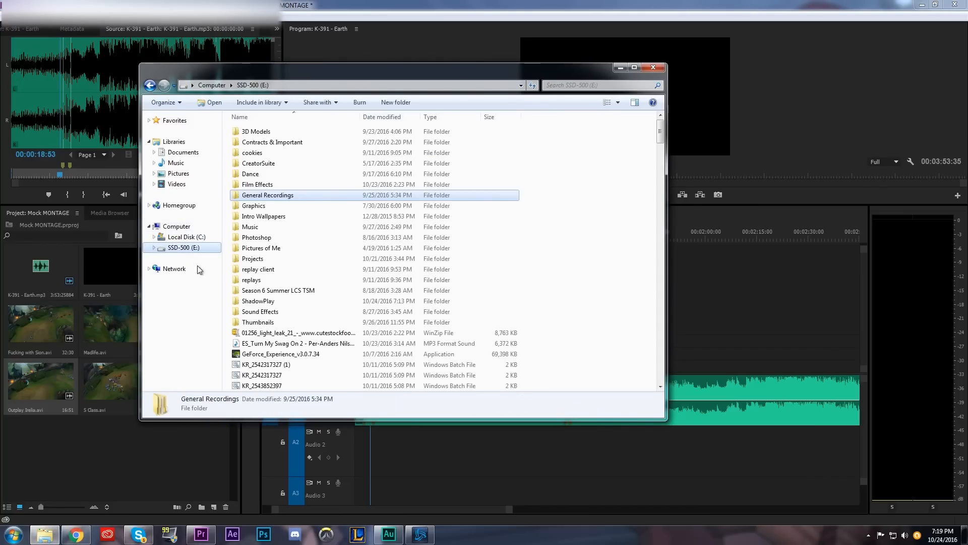
{"action": "double_click", "coordinate": [285, 256]}
{"action": "left_click", "coordinate": [256, 199]}
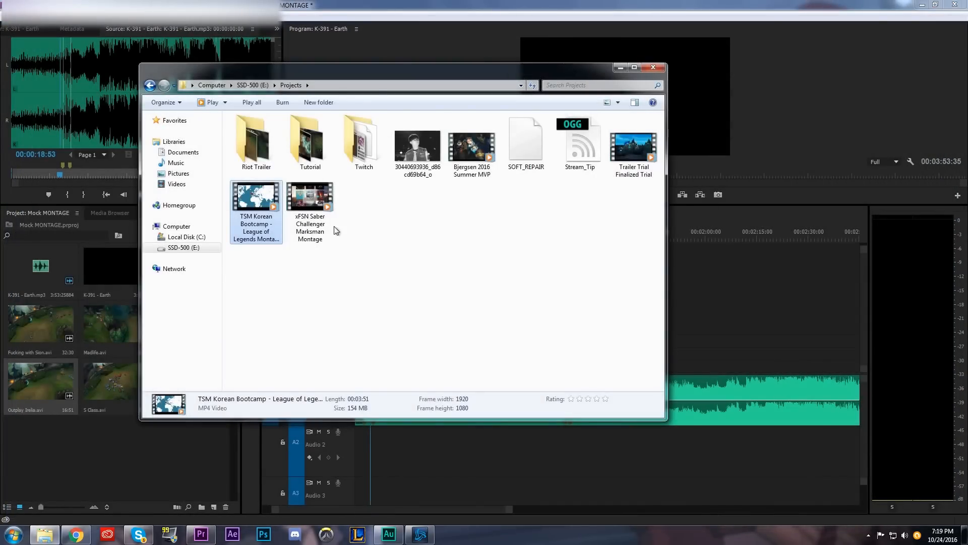
{"action": "left_click_drag", "start_coordinate": [244, 204], "coordinate": [50, 466]}
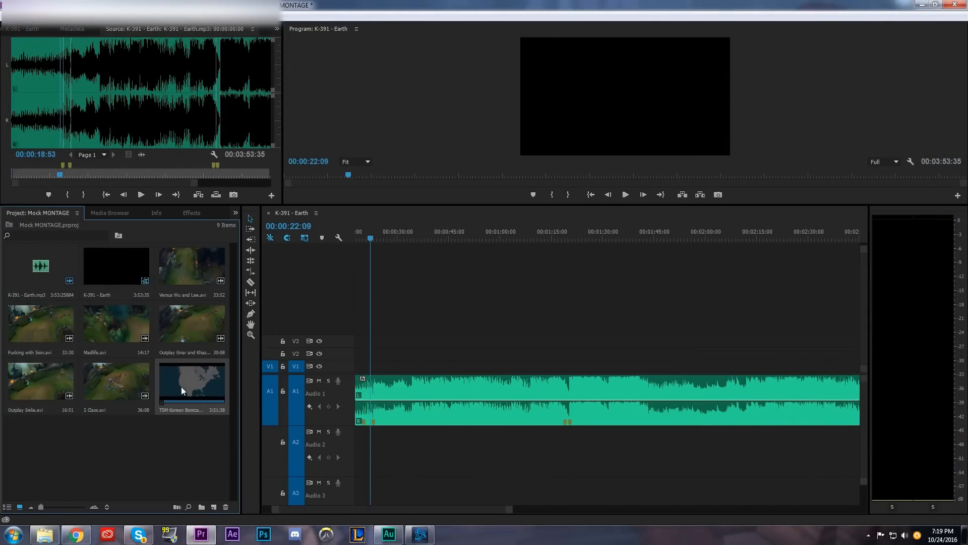
Place the TSM Korean Bootcamp montage on V2, unlink its audio and delete that audio from A2
{"action": "left_click_drag", "start_coordinate": [181, 387], "coordinate": [355, 352]}
{"action": "right_click", "coordinate": [402, 433]}
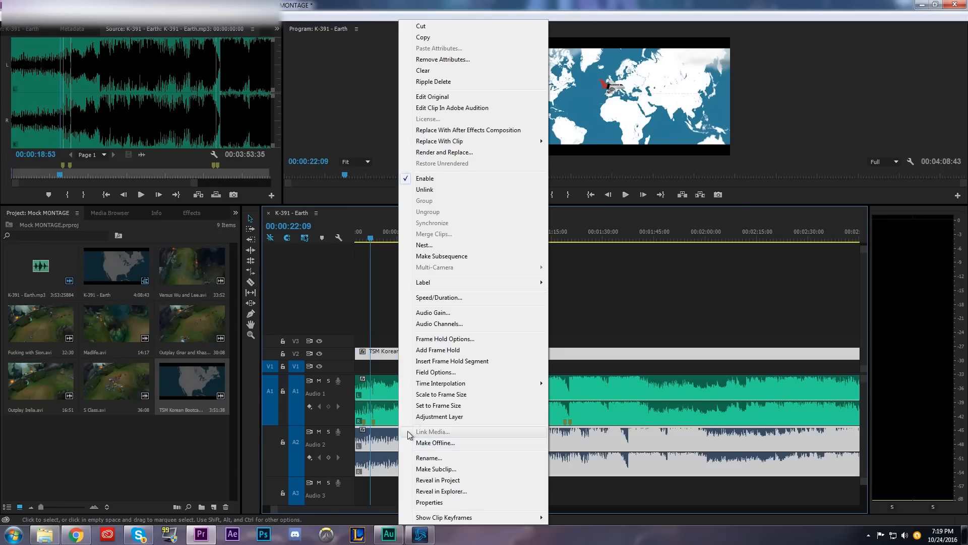
{"action": "left_click", "coordinate": [468, 188]}
{"action": "left_click", "coordinate": [477, 437]}
{"action": "key", "text": "Delete"}
Move the TSM Korean Bootcamp video down to V1 and align its start with the beginning of the sequence
{"action": "left_click_drag", "start_coordinate": [447, 353], "coordinate": [445, 366]}
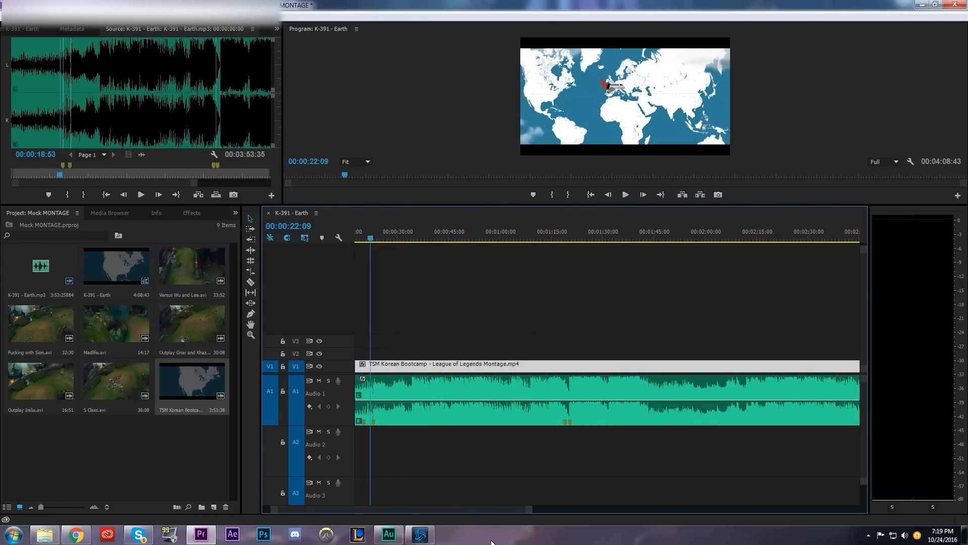
{"action": "left_click_drag", "start_coordinate": [529, 510], "coordinate": [516, 511]}
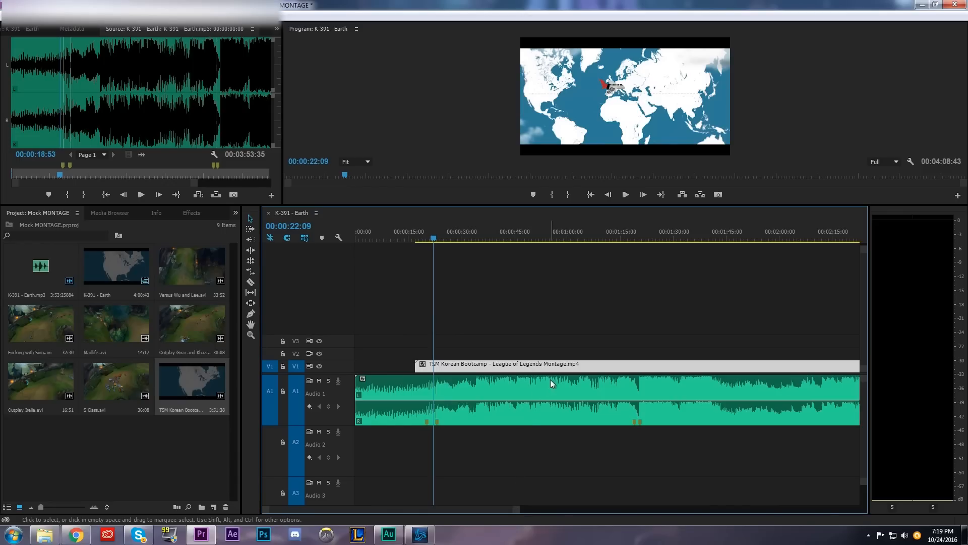
{"action": "left_click_drag", "start_coordinate": [550, 365], "coordinate": [490, 367]}
Play the montage full screen from 00:00:18:58 past the first two markers to examine how the footage matches the beat
{"action": "left_click", "coordinate": [422, 234]}
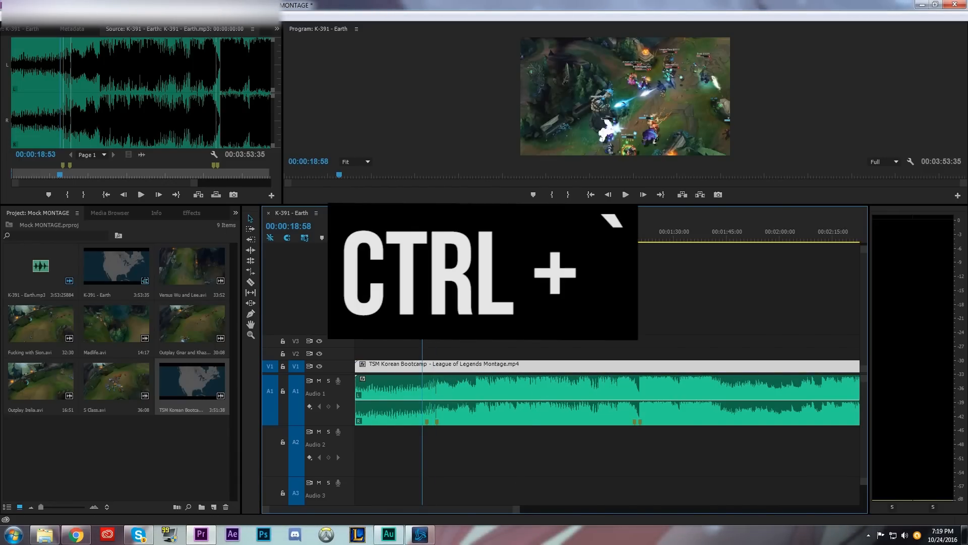
{"action": "key", "text": "ctrl+grave"}
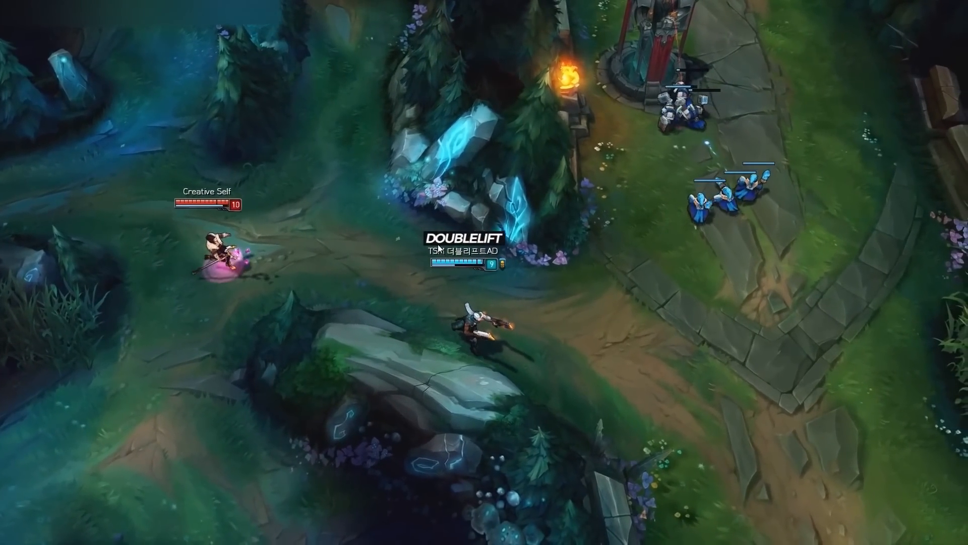
{"action": "key", "text": "Escape"}
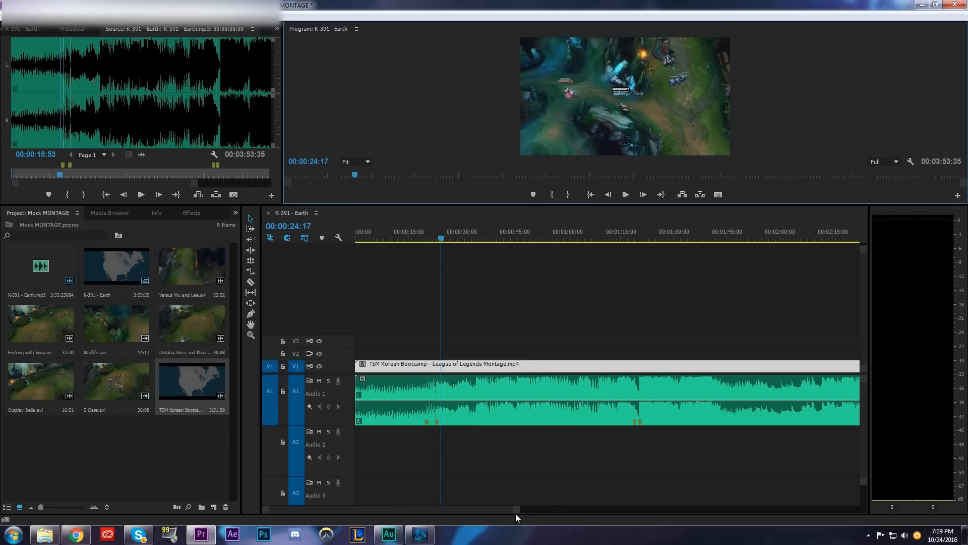
Play the montage from about 00:01:16 past the second marker pair to examine how the footage matches the drop
{"action": "left_click", "coordinate": [633, 237]}
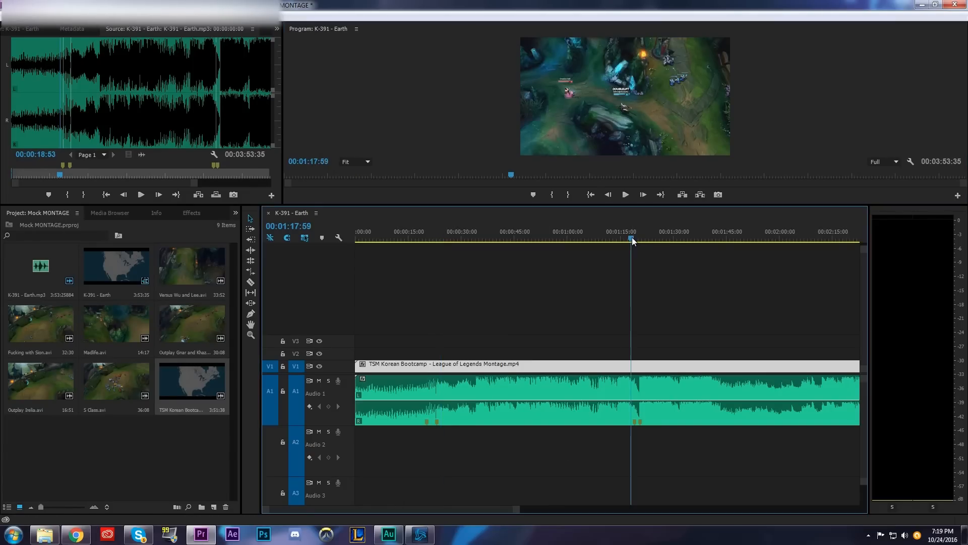
{"action": "left_click", "coordinate": [625, 236]}
{"action": "key", "text": "space"}
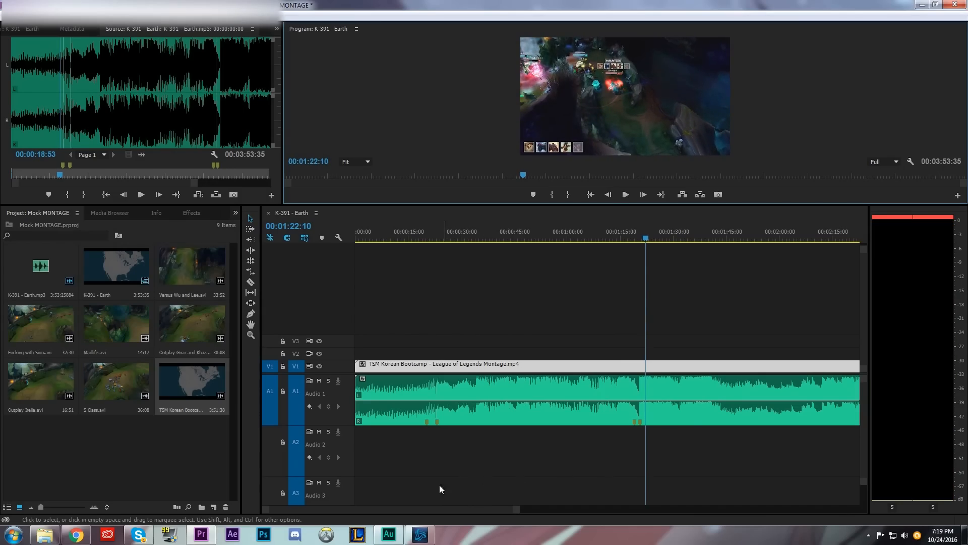
Delete the TSM Korean Bootcamp montage clip from V1, keeping only the song in the sequence
{"action": "left_click_drag", "start_coordinate": [518, 512], "coordinate": [618, 526]}
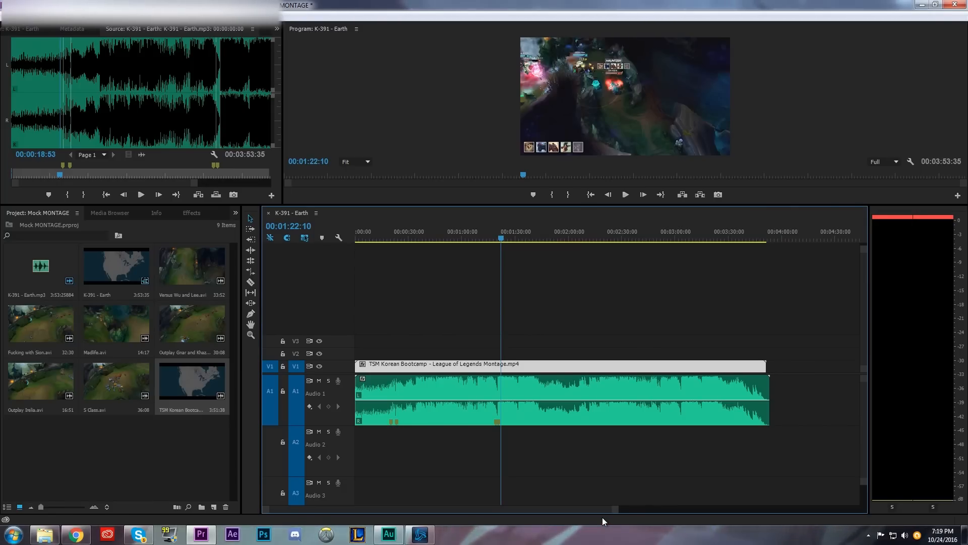
{"action": "left_click", "coordinate": [587, 367]}
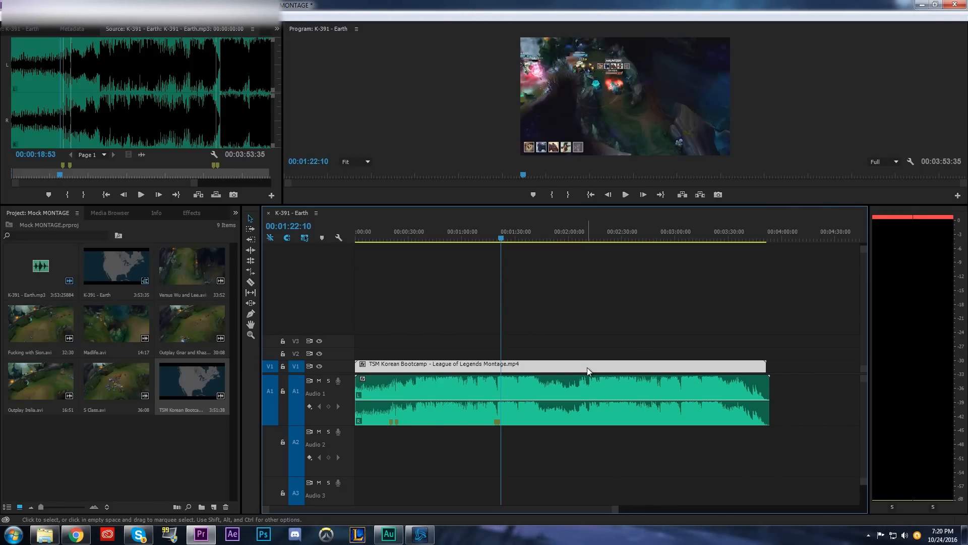
{"action": "key", "text": "Delete"}
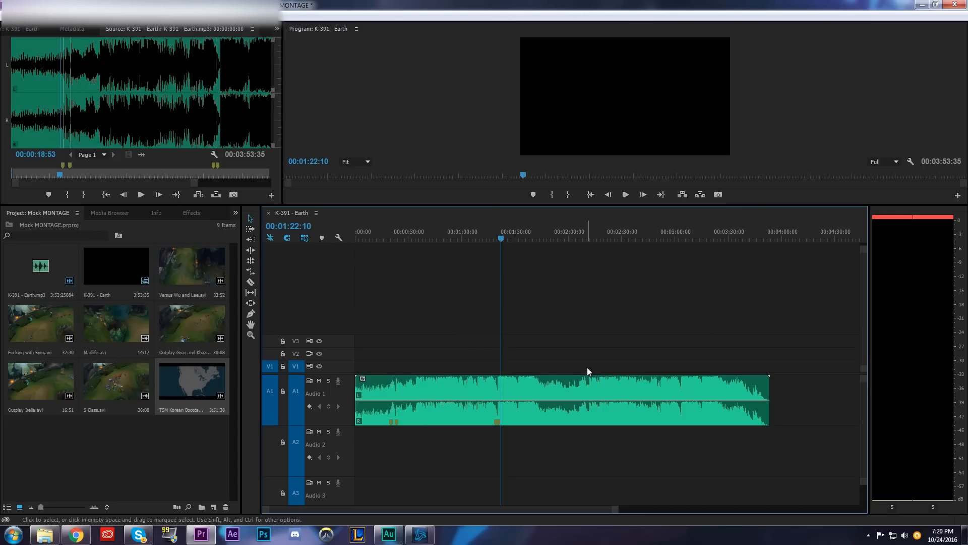
{"action": "left_click_drag", "start_coordinate": [615, 509], "coordinate": [607, 527]}
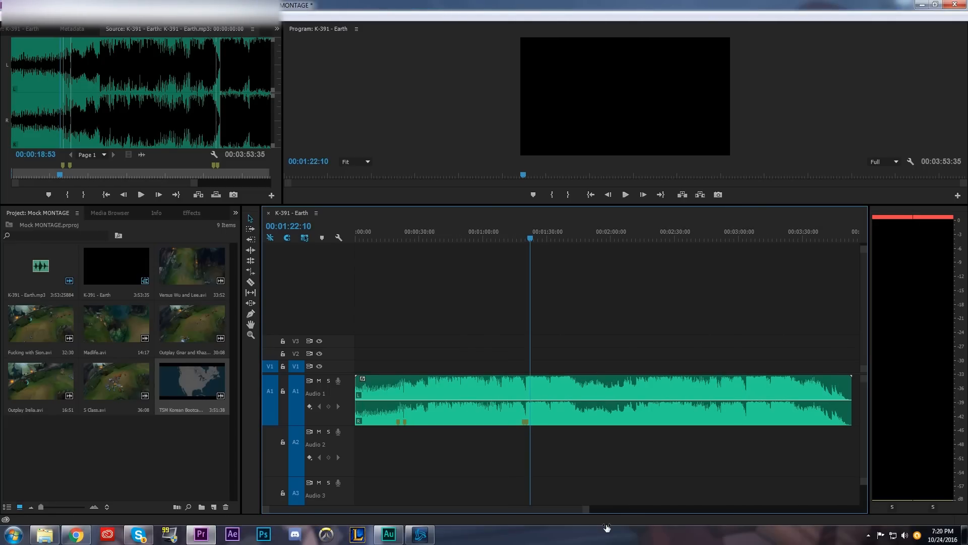
{"action": "left_click", "coordinate": [125, 438]}
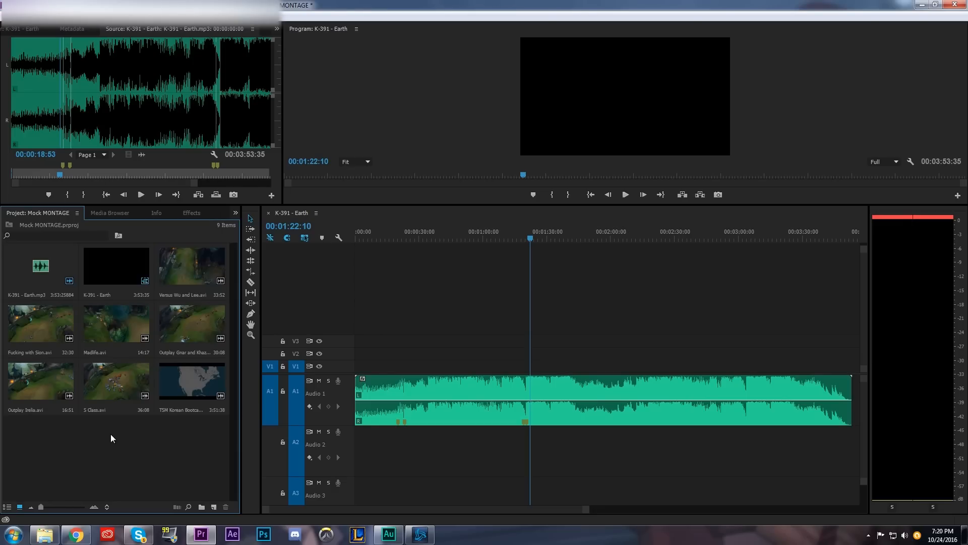
Place Outplay Irelia.avi on V1 and trim it so that the clip ends exactly at the first song marker
{"action": "left_click_drag", "start_coordinate": [36, 389], "coordinate": [379, 367]}
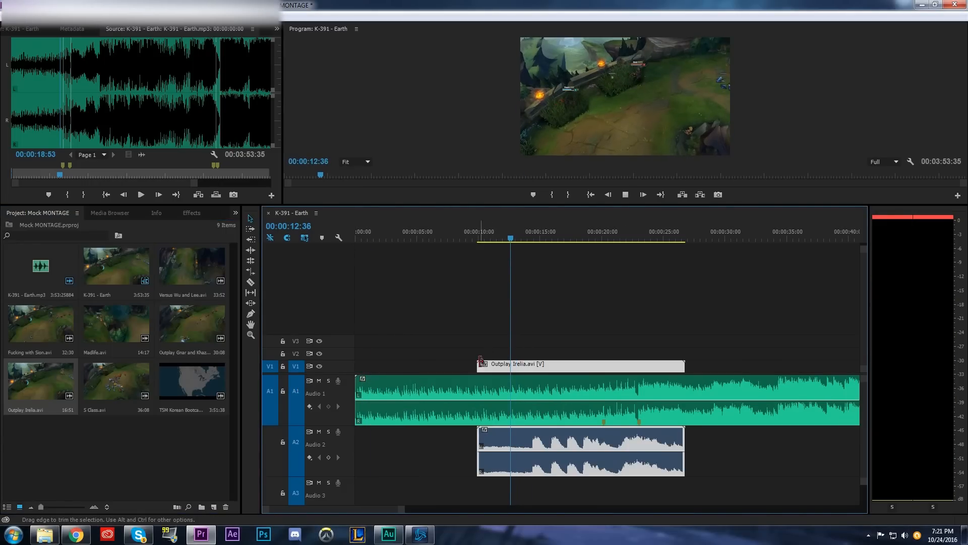
{"action": "left_click_drag", "start_coordinate": [480, 361], "coordinate": [511, 365]}
{"action": "left_click_drag", "start_coordinate": [631, 372], "coordinate": [548, 370]}
{"action": "left_click_drag", "start_coordinate": [531, 238], "coordinate": [570, 252]}
{"action": "mouse_move", "coordinate": [603, 366]}
{"action": "left_mouse_down"}
{"action": "mouse_move", "coordinate": [564, 369]}
{"action": "mouse_move", "coordinate": [592, 370]}
{"action": "left_mouse_up"}
Play the sequence full screen from 00:00:06:18 past the first marker to check how the Outplay Irelia clip fits the song
{"action": "left_click", "coordinate": [433, 235]}
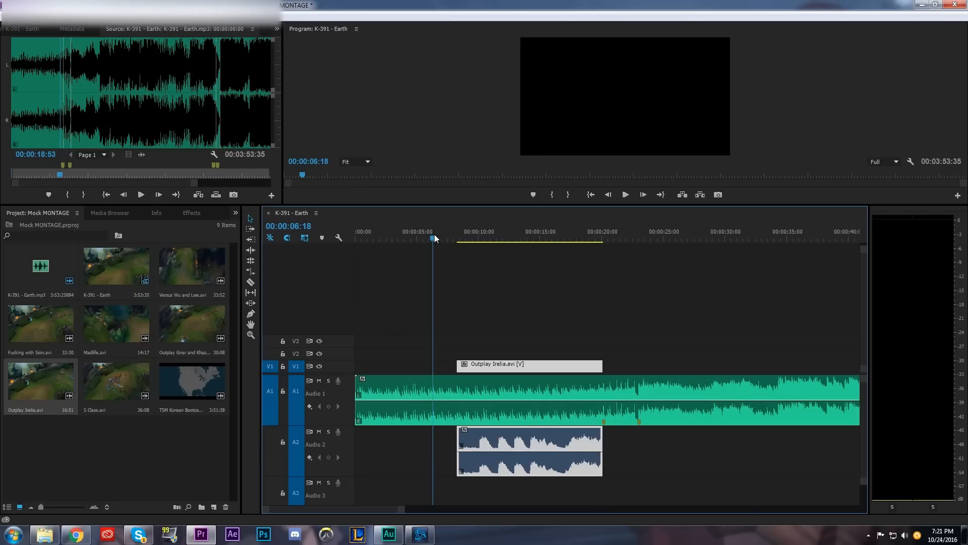
{"action": "key", "text": "space"}
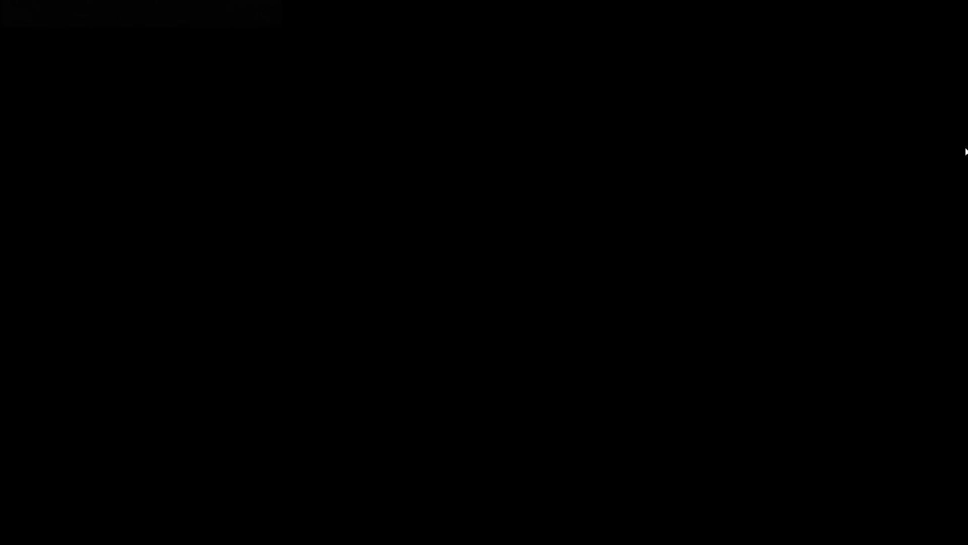
{"action": "key", "text": "ctrl+grave"}
{"action": "key", "text": "space"}
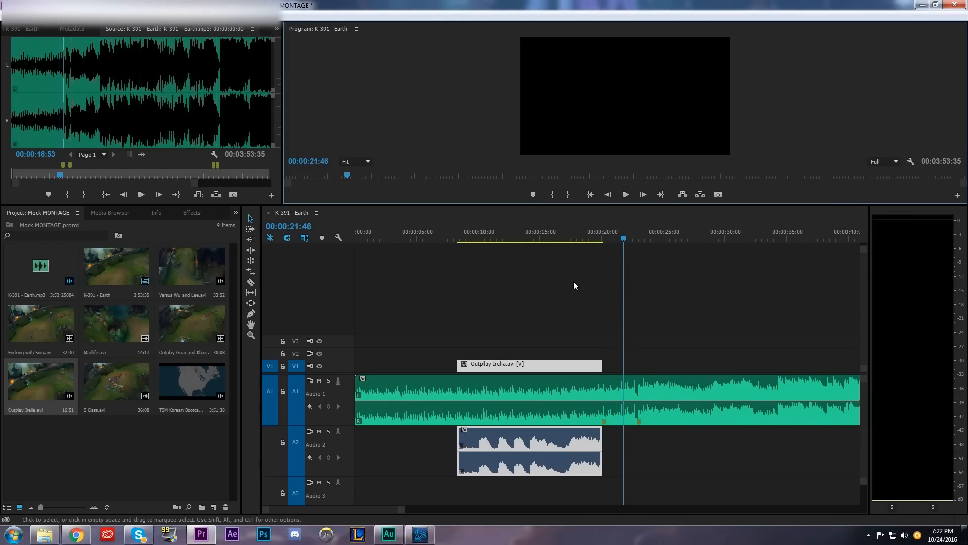
Play the song from 00:00:22:34 past the second marker to hear where the next clip should start
{"action": "scroll", "coordinate": [574, 280], "scroll_direction": "down", "scroll_amount": 2}
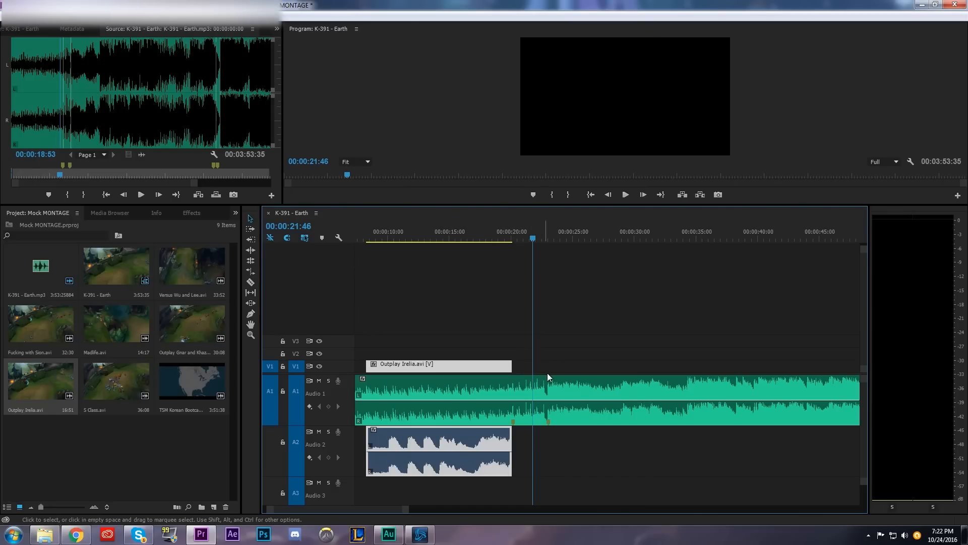
{"action": "left_click", "coordinate": [543, 237]}
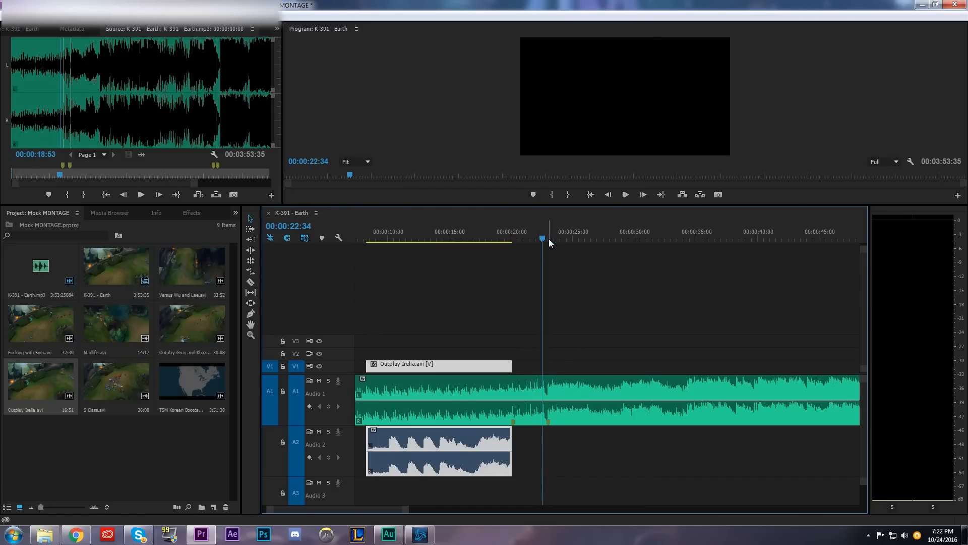
{"action": "key", "text": "space"}
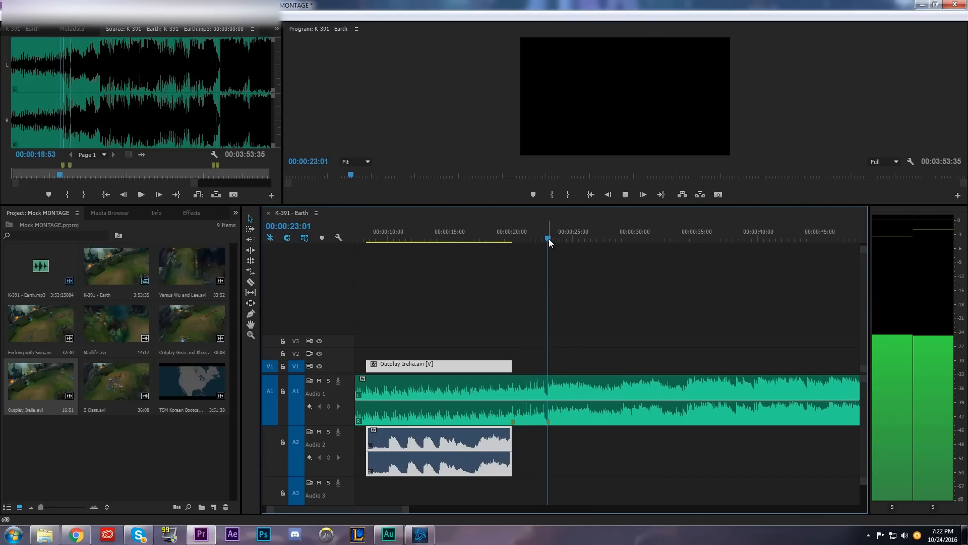
{"action": "key", "text": "space"}
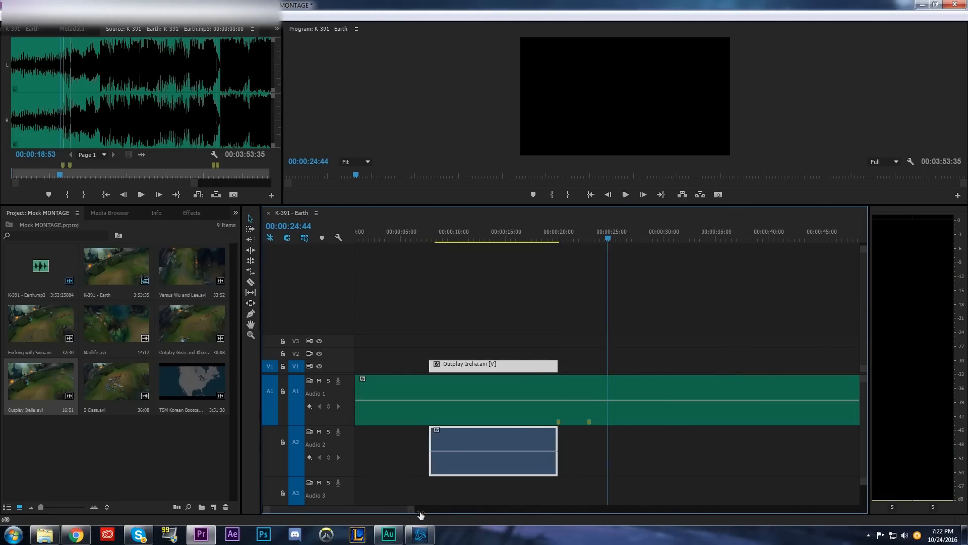
Play the song from 00:01:19:16 past the second marker pair to hear the drop
{"action": "key", "text": "equal"}
{"action": "key", "text": "minus"}
{"action": "key", "text": "minus"}
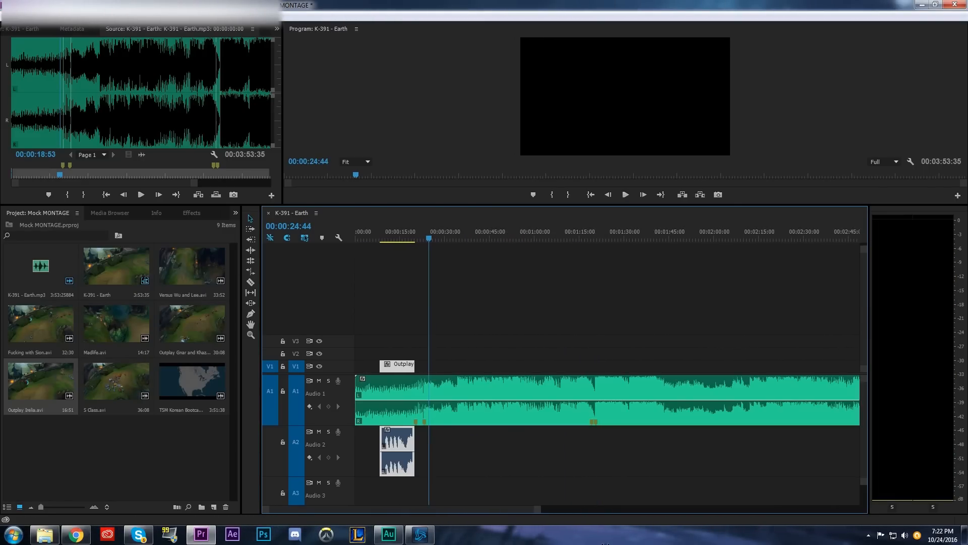
{"action": "left_click", "coordinate": [593, 237]}
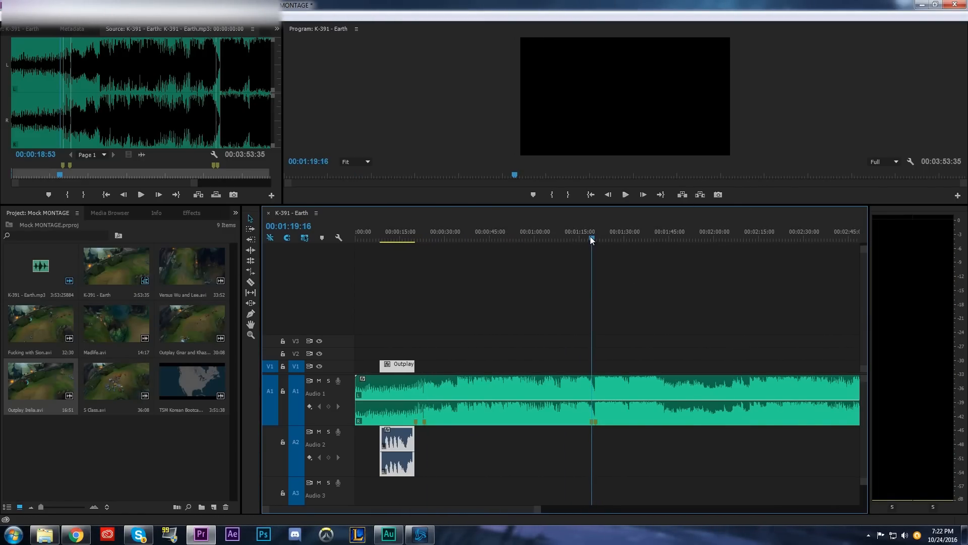
{"action": "key", "text": "space"}
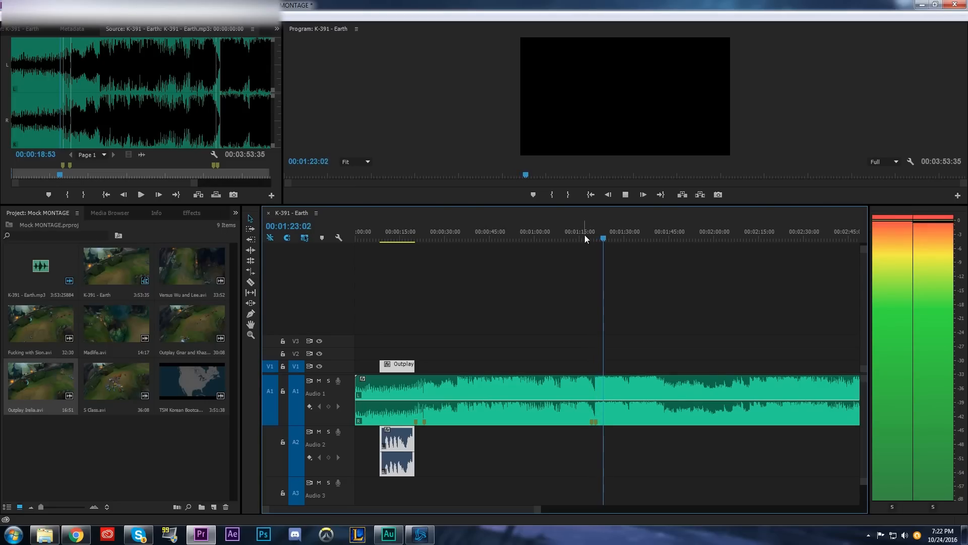
{"action": "key", "text": "space"}
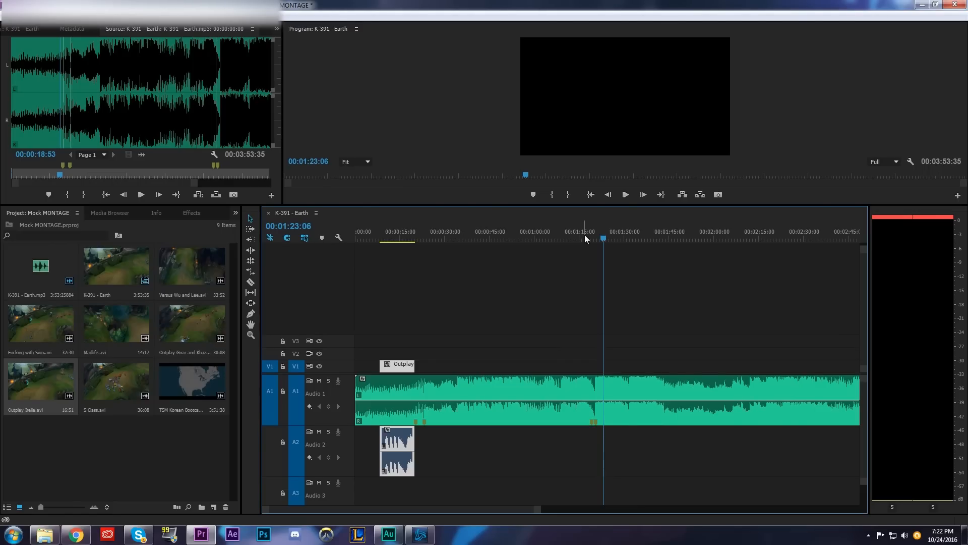
{"action": "key", "text": "minus"}
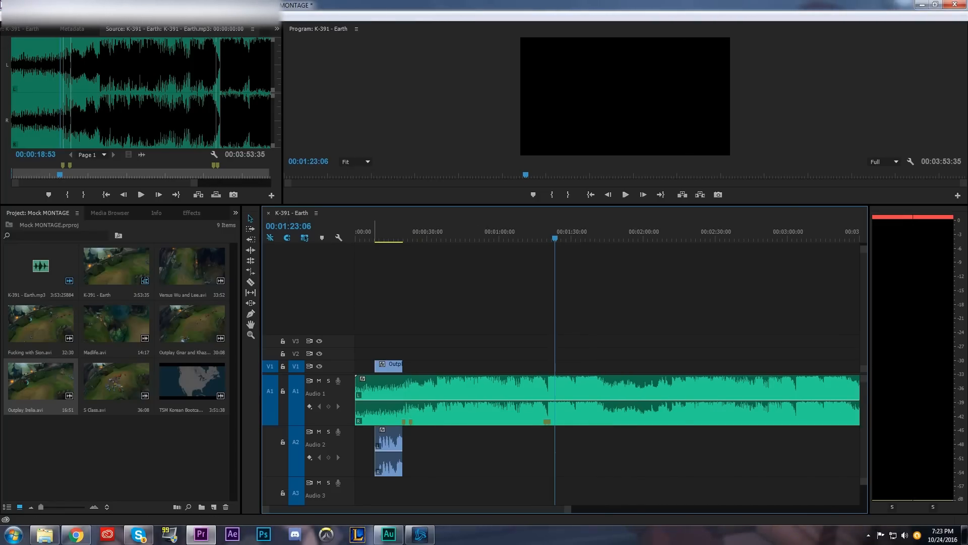
Open the Master of Zed project from the Premiere Pro 9.0 documents folder, saving the changes to Mock MONTAGE
{"action": "left_click", "coordinate": [10, 17]}
{"action": "left_click", "coordinate": [83, 37]}
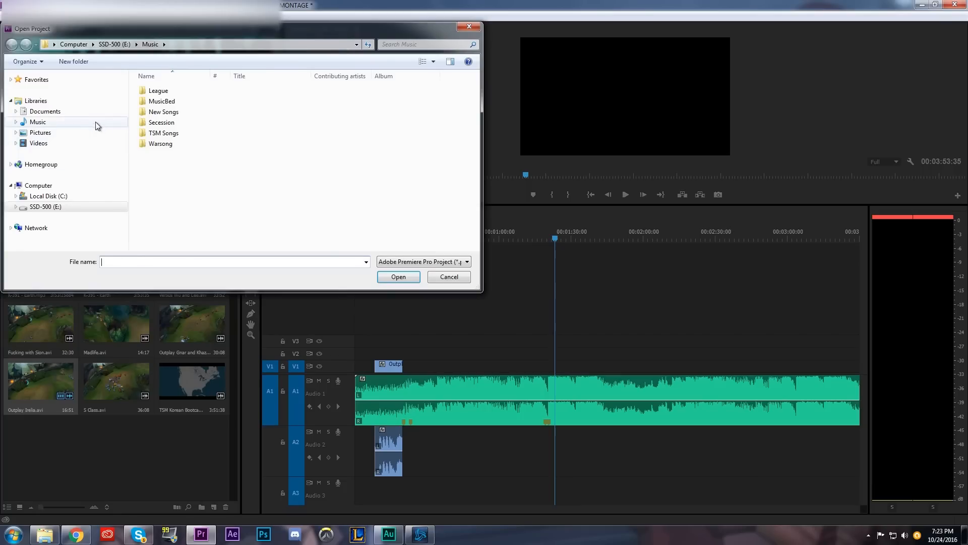
{"action": "left_click", "coordinate": [86, 112]}
{"action": "double_click", "coordinate": [217, 141]}
{"action": "double_click", "coordinate": [211, 157]}
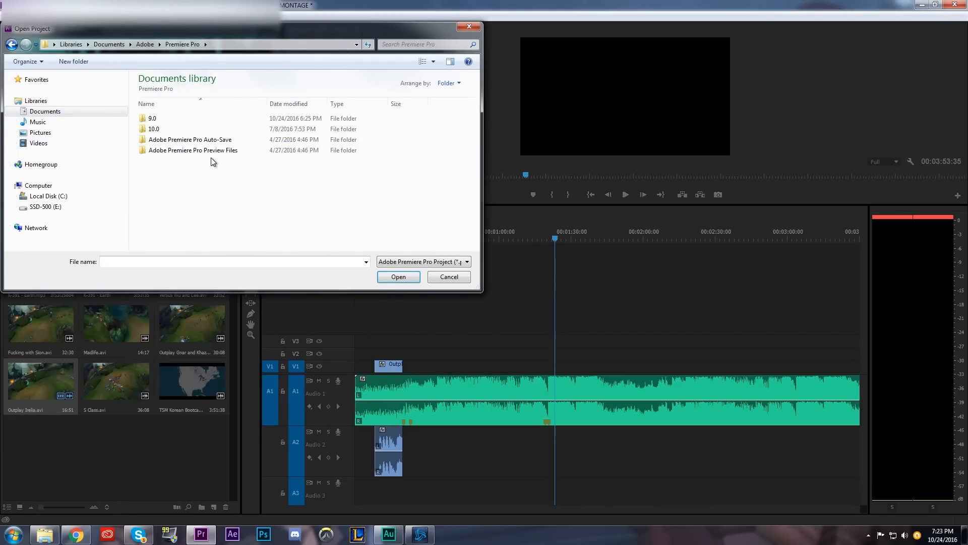
{"action": "double_click", "coordinate": [202, 118]}
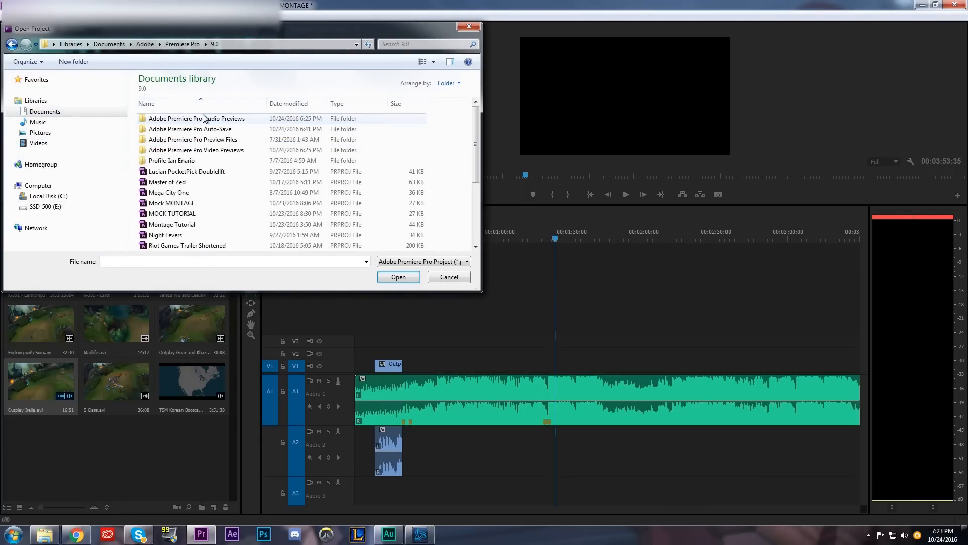
{"action": "double_click", "coordinate": [253, 180]}
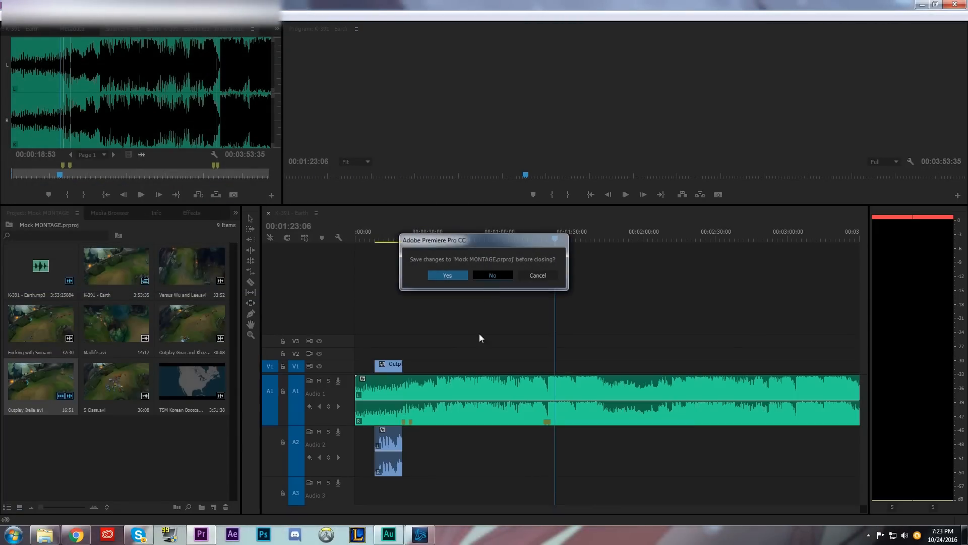
{"action": "key", "text": "Return"}
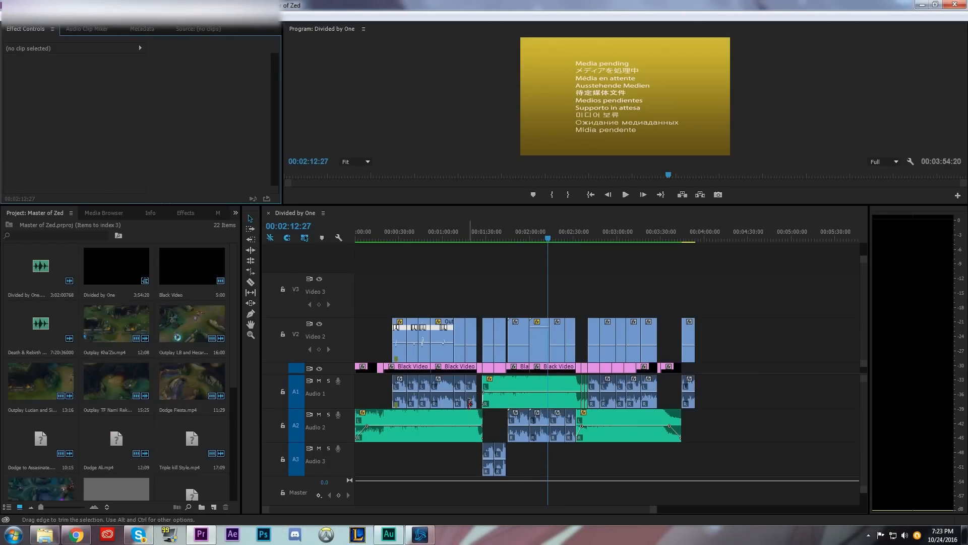
Examine the opening of the Divided by One sequence and its first three clips on V2, including their speed keyframes
{"action": "left_click", "coordinate": [377, 237]}
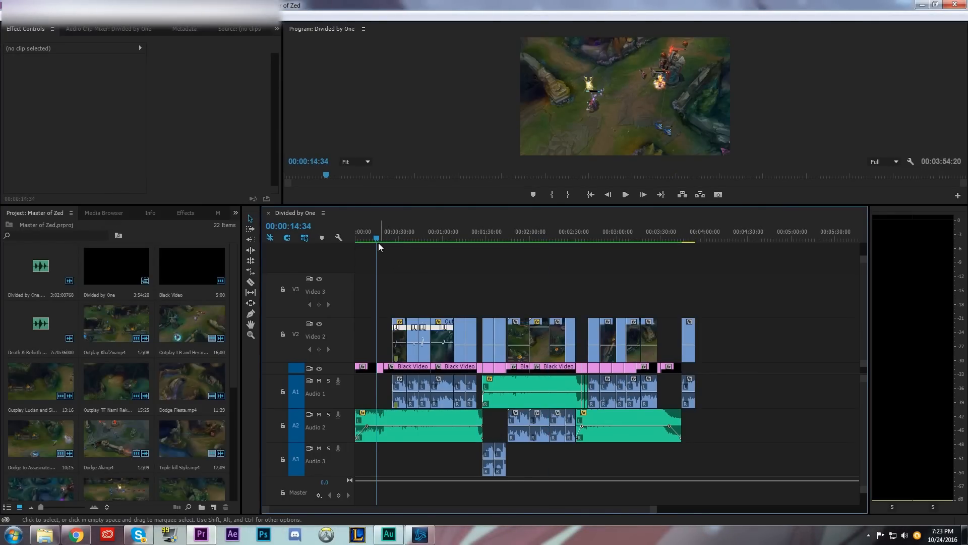
{"action": "left_click_drag", "start_coordinate": [654, 510], "coordinate": [621, 519]}
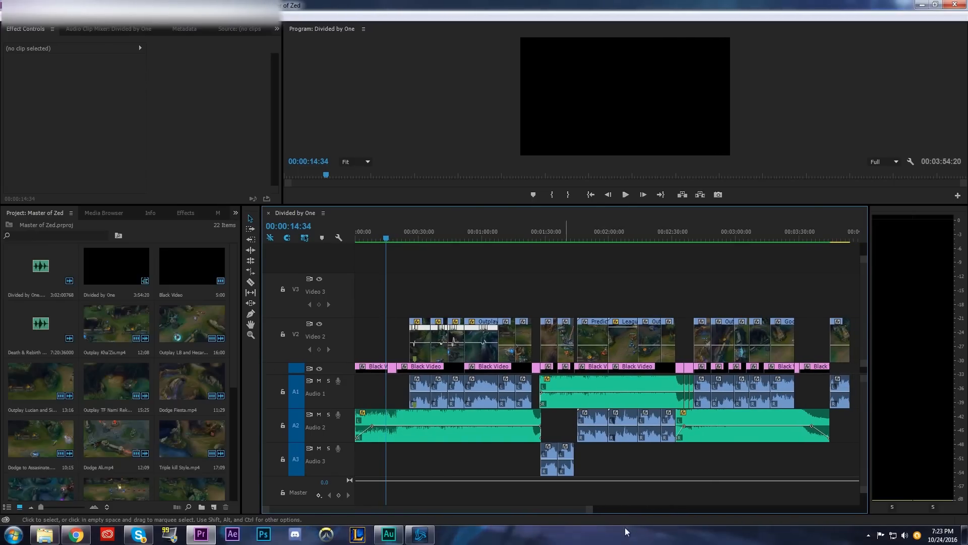
{"action": "left_click_drag", "start_coordinate": [590, 509], "coordinate": [471, 510]}
{"action": "left_click", "coordinate": [519, 331]}
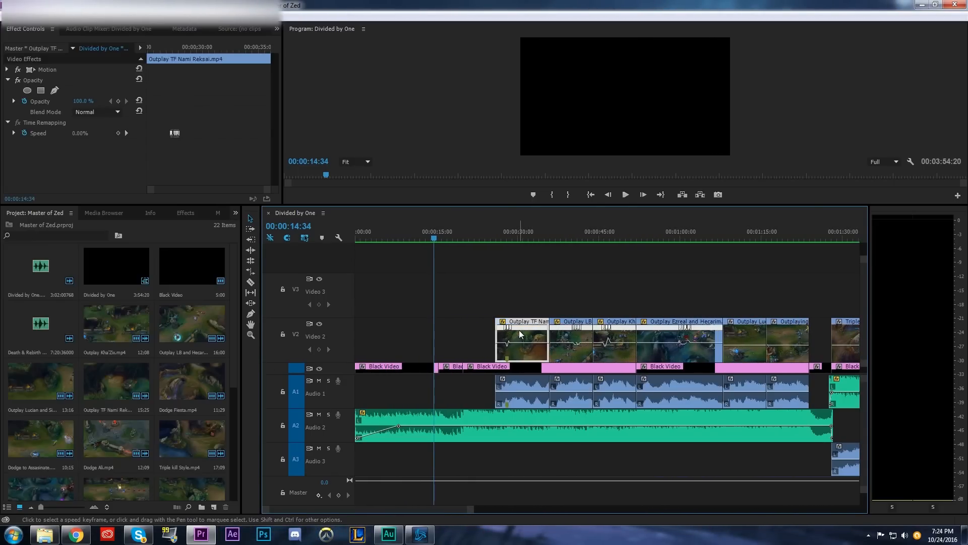
{"action": "left_click", "coordinate": [574, 338]}
{"action": "left_click", "coordinate": [612, 339]}
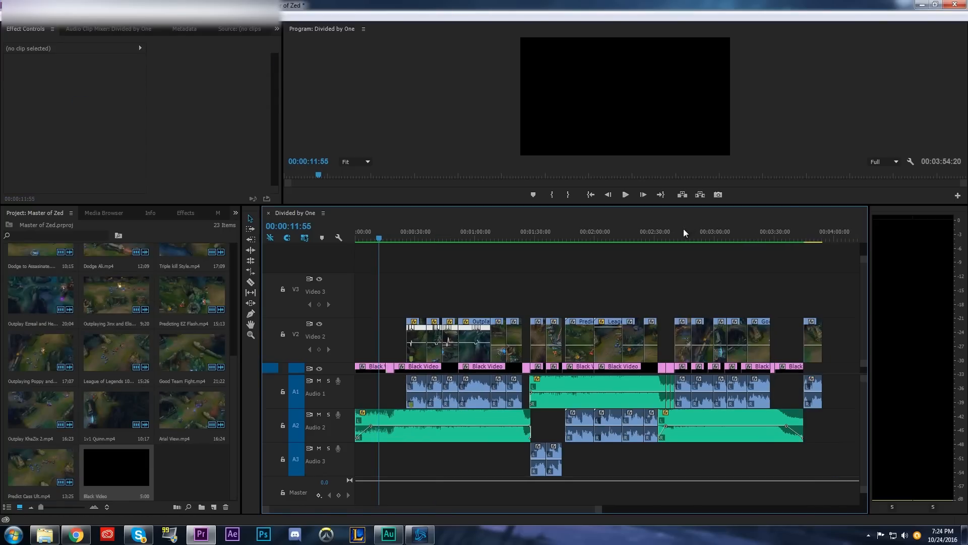
Try moving the Black Video clip near 00:02:34 from V1 up to V2, and undo the move
{"action": "left_click", "coordinate": [663, 234]}
{"action": "left_click_drag", "start_coordinate": [593, 513], "coordinate": [510, 513]}
{"action": "left_click_drag", "start_coordinate": [596, 367], "coordinate": [639, 335]}
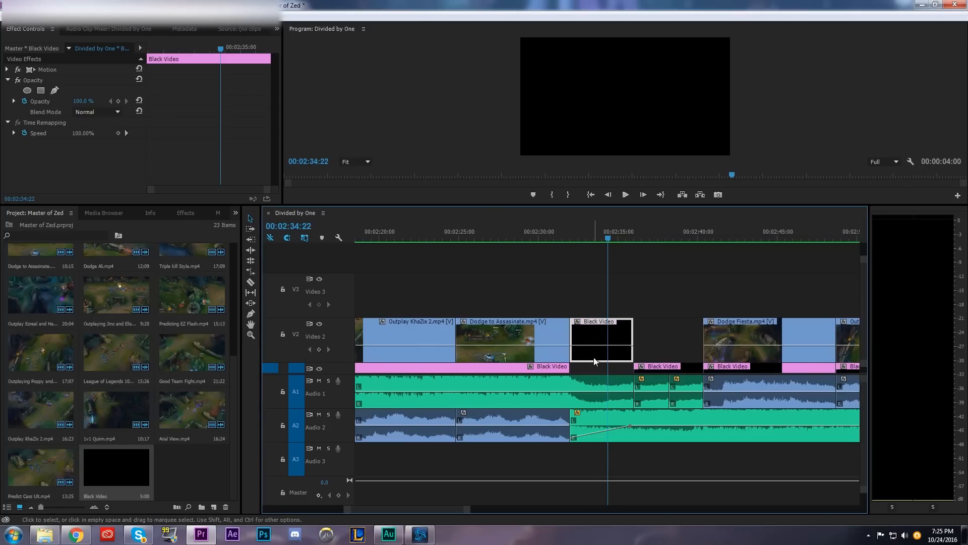
{"action": "key", "text": "ctrl+z"}
{"action": "mouse_move", "coordinate": [591, 365]}
{"action": "left_mouse_down"}
{"action": "mouse_move", "coordinate": [600, 347]}
{"action": "mouse_move", "coordinate": [602, 368]}
{"action": "left_mouse_up"}
{"action": "left_click", "coordinate": [584, 295]}
{"action": "left_click_drag", "start_coordinate": [468, 510], "coordinate": [683, 510]}
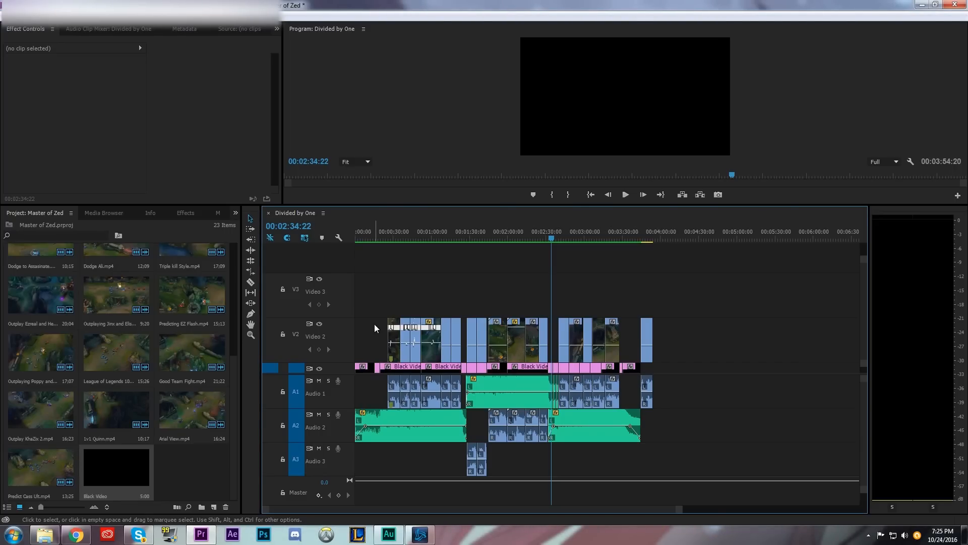
{"action": "key", "text": "equal"}
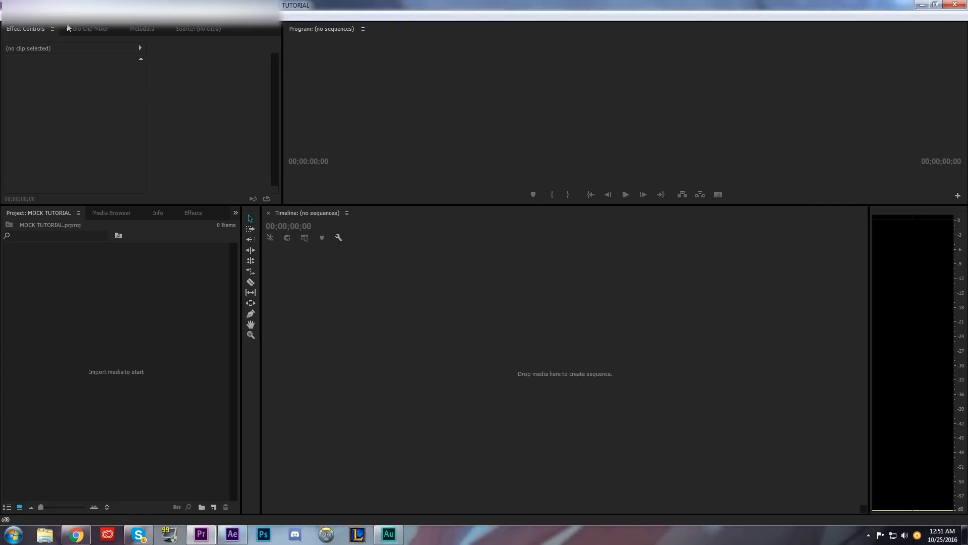
Import all six gameplay clips from the General Recordings > Rengar > S folder into the MOCK TUTORIAL project
{"action": "left_click", "coordinate": [46, 271]}
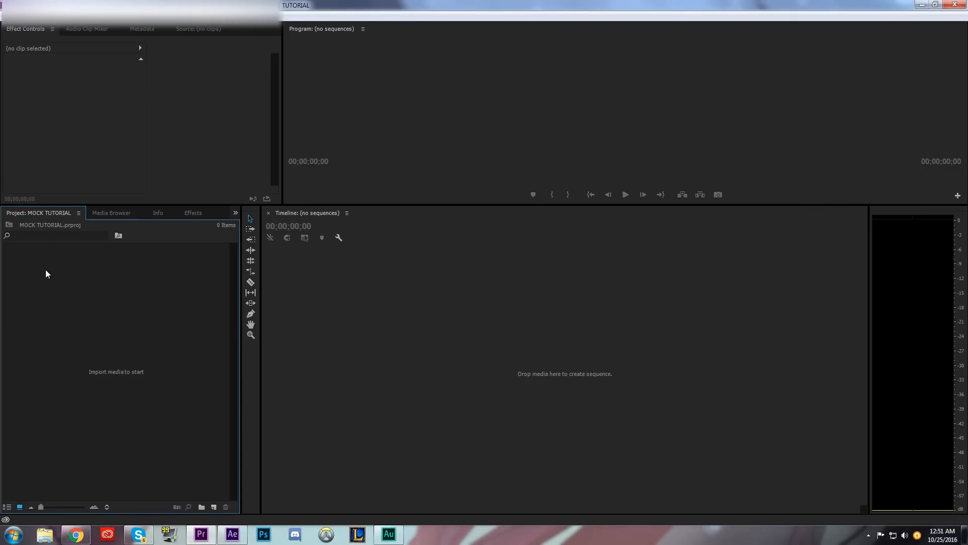
{"action": "double_click", "coordinate": [48, 259]}
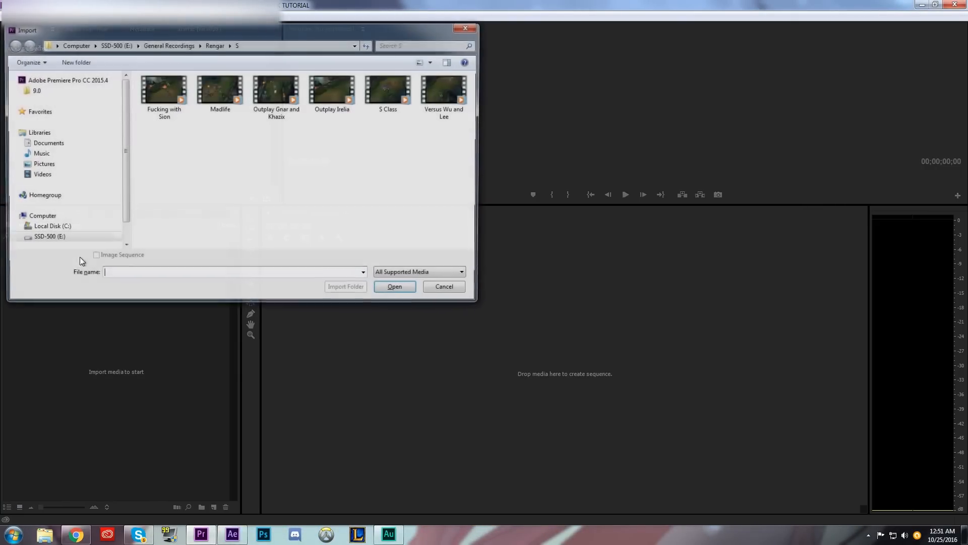
{"action": "left_click", "coordinate": [162, 93]}
{"action": "left_click", "coordinate": [447, 93], "text": "shift"}
{"action": "left_click", "coordinate": [399, 289]}
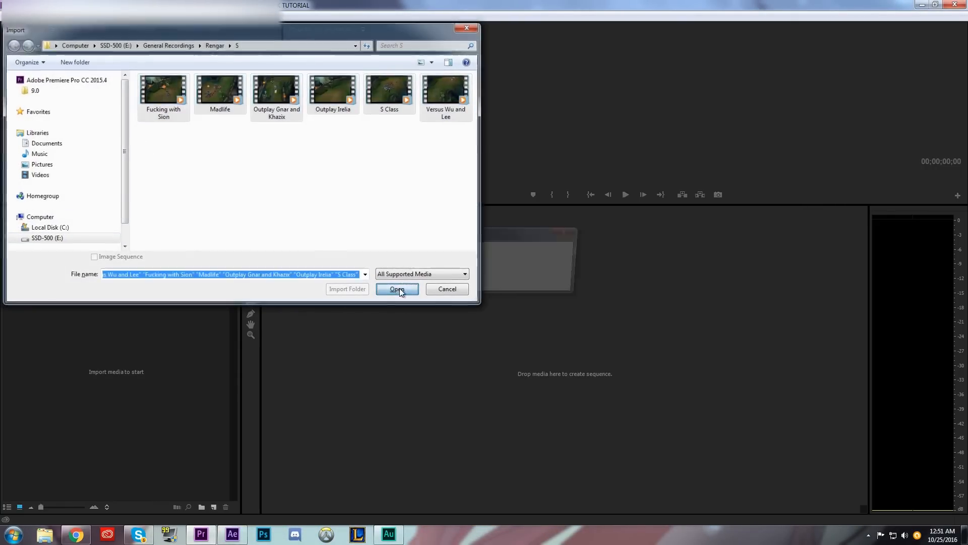
Create a new sequence from the S Class.avi clip and set its timebase to 60.00 frames/second
{"action": "left_click", "coordinate": [164, 395]}
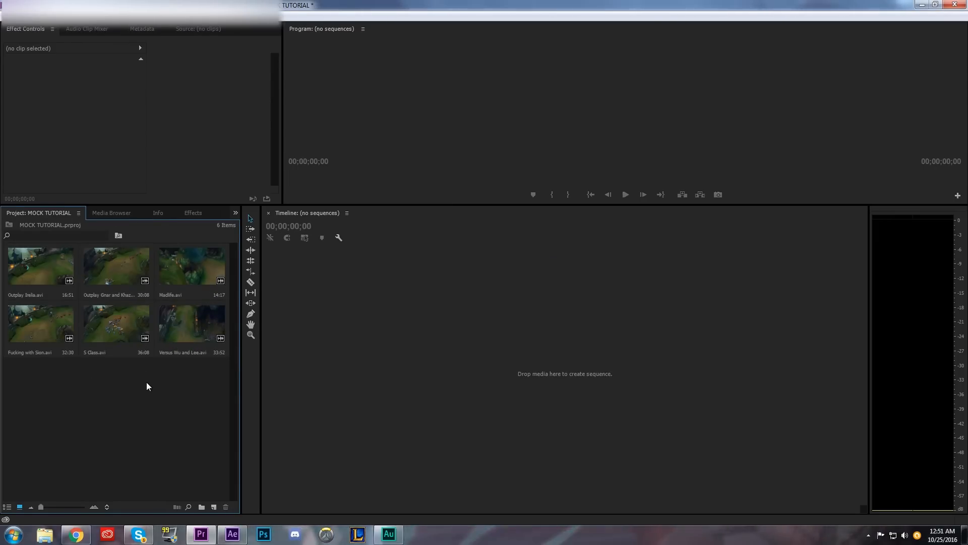
{"action": "double_click", "coordinate": [114, 333]}
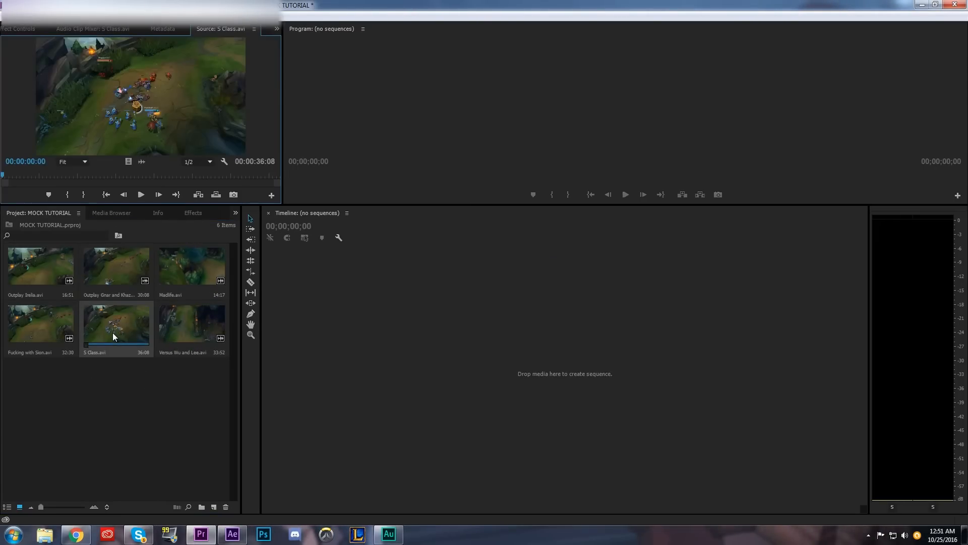
{"action": "right_click", "coordinate": [113, 334]}
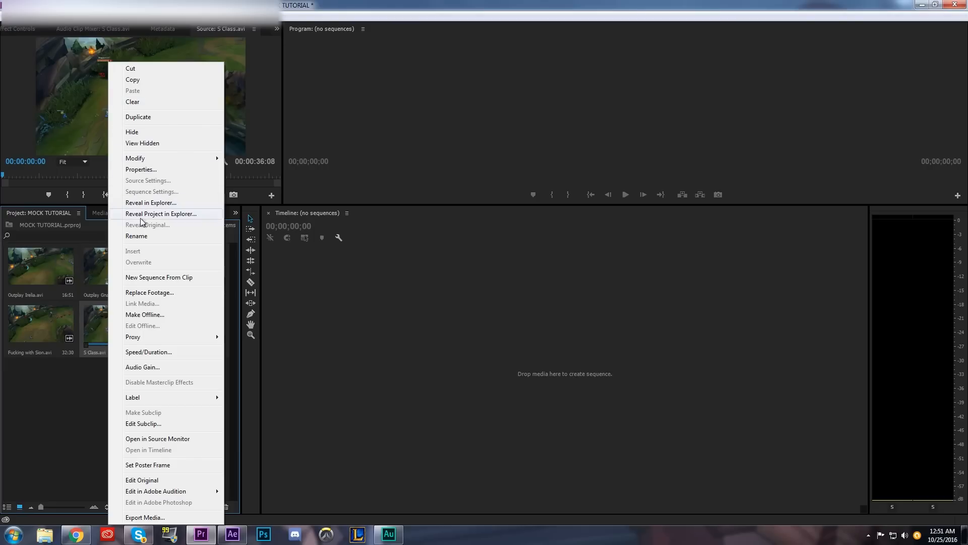
{"action": "left_click", "coordinate": [142, 279]}
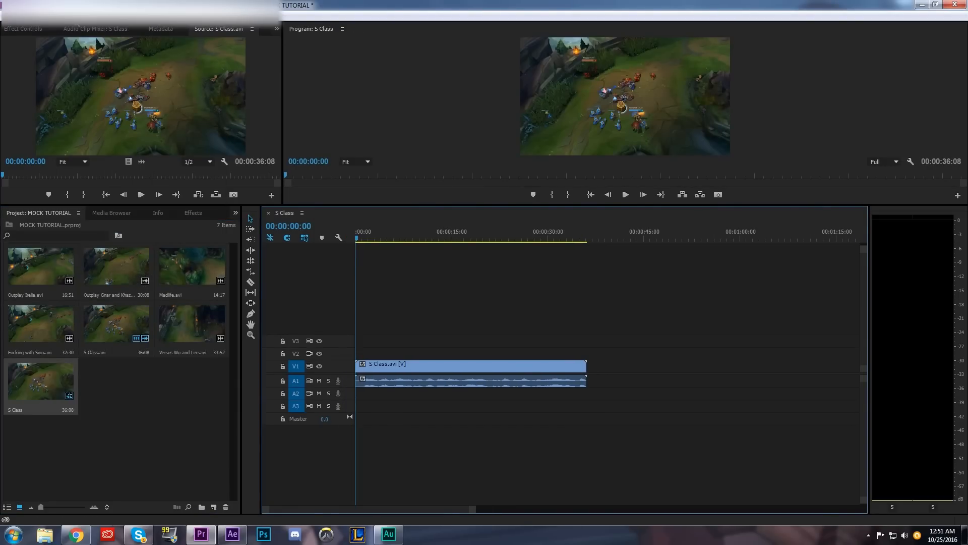
{"action": "left_click", "coordinate": [484, 141]}
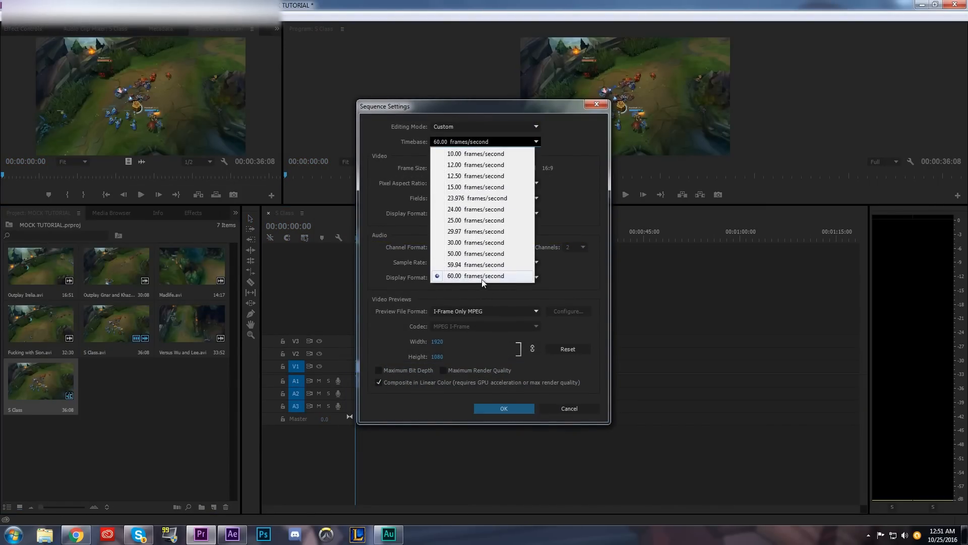
{"action": "left_click", "coordinate": [482, 276]}
{"action": "left_click", "coordinate": [489, 410]}
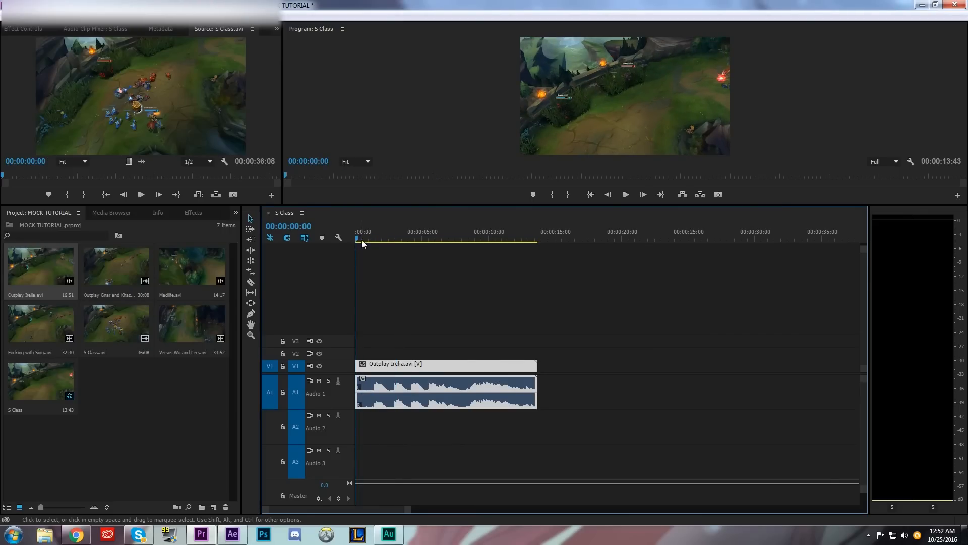
Trim the end of Outplay Irelia.avi to 00:00:12:02 and place Madlife.avi directly after it on V1
{"action": "left_click_drag", "start_coordinate": [361, 244], "coordinate": [516, 305]}
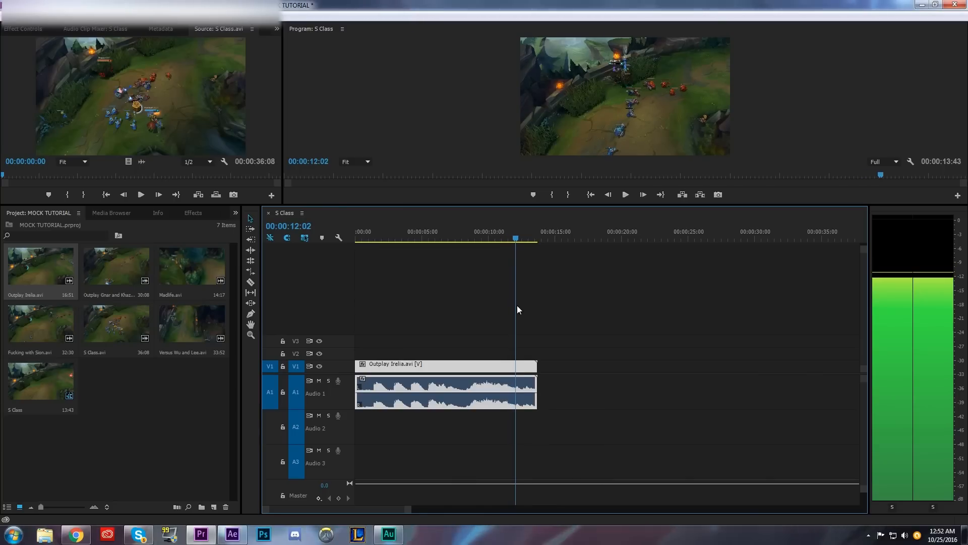
{"action": "left_click_drag", "start_coordinate": [537, 366], "coordinate": [515, 366]}
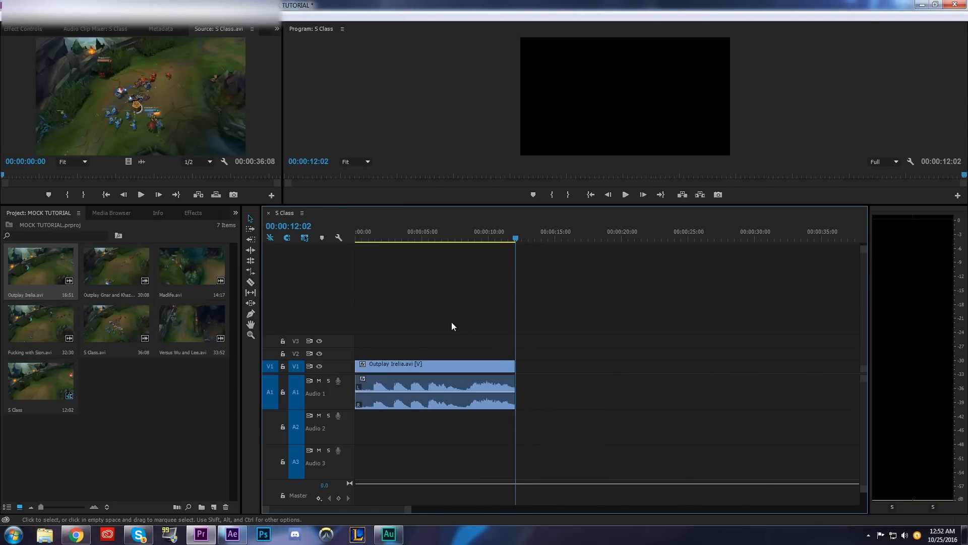
{"action": "left_click", "coordinate": [164, 384]}
{"action": "left_click_drag", "start_coordinate": [192, 265], "coordinate": [519, 367]}
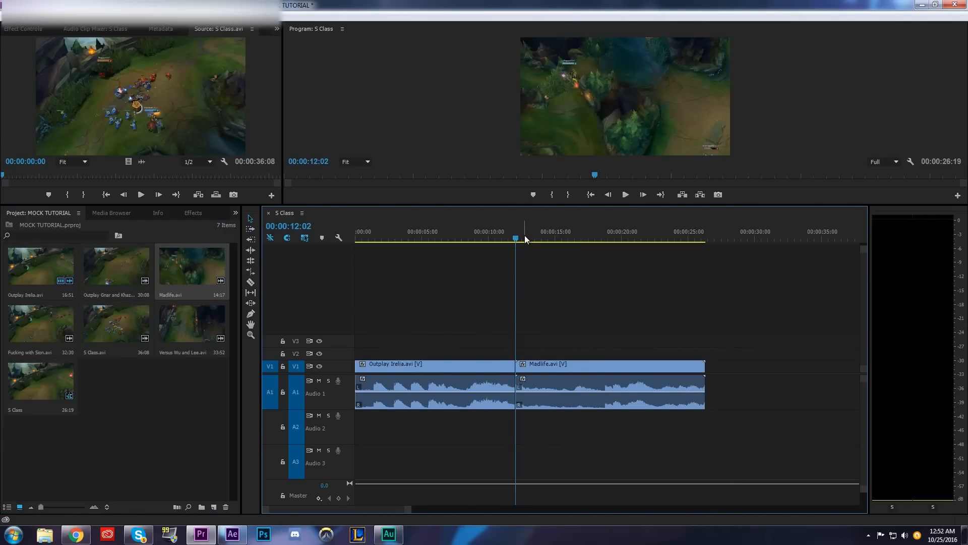
Review the Madlife clip and move it up to V2 so its start overlaps the end of Outplay Irelia
{"action": "left_click_drag", "start_coordinate": [525, 240], "coordinate": [535, 243]}
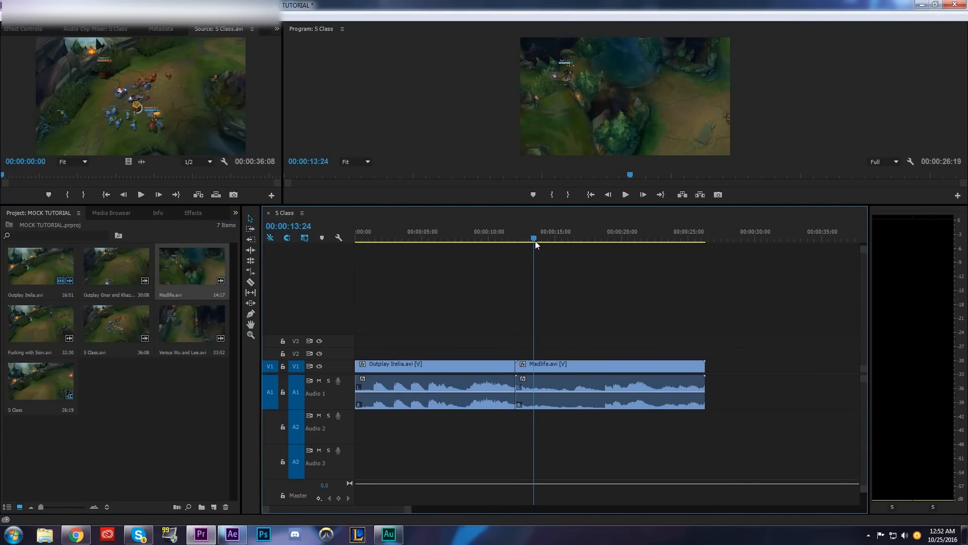
{"action": "left_click", "coordinate": [573, 238]}
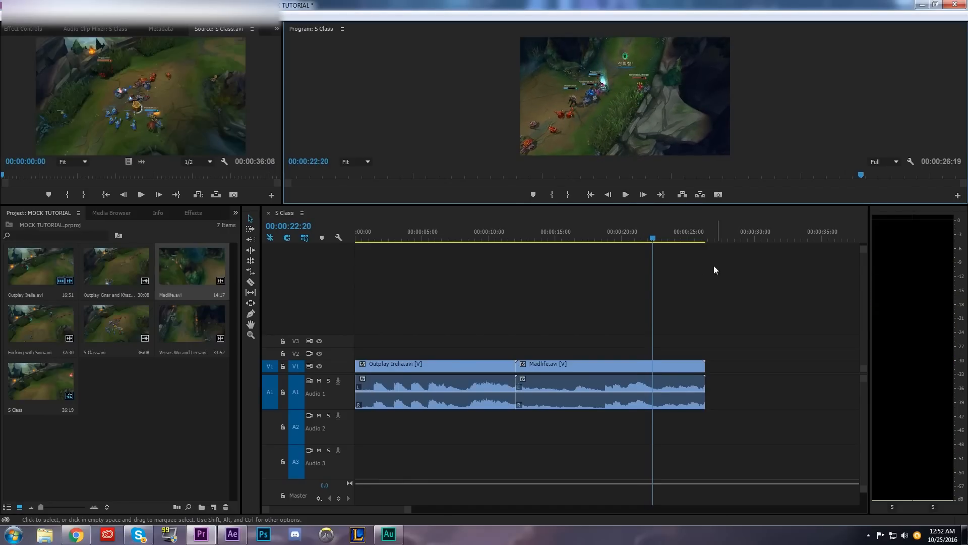
{"action": "left_click_drag", "start_coordinate": [567, 364], "coordinate": [533, 358]}
{"action": "left_click", "coordinate": [491, 318]}
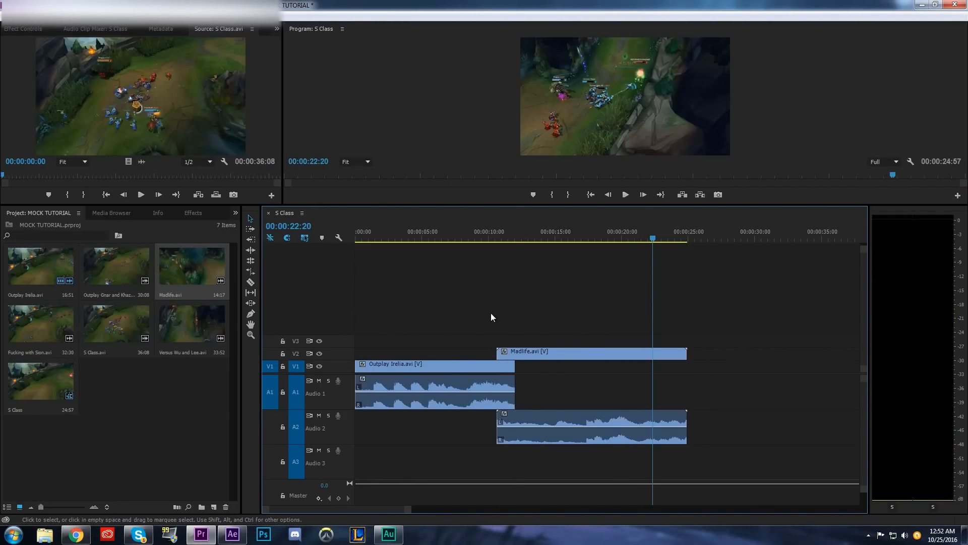
Shift the Madlife clip on V2 to start at 00:00:10:59, about one second before Outplay Irelia ends
{"action": "left_click", "coordinate": [499, 238]}
{"action": "left_click", "coordinate": [514, 239]}
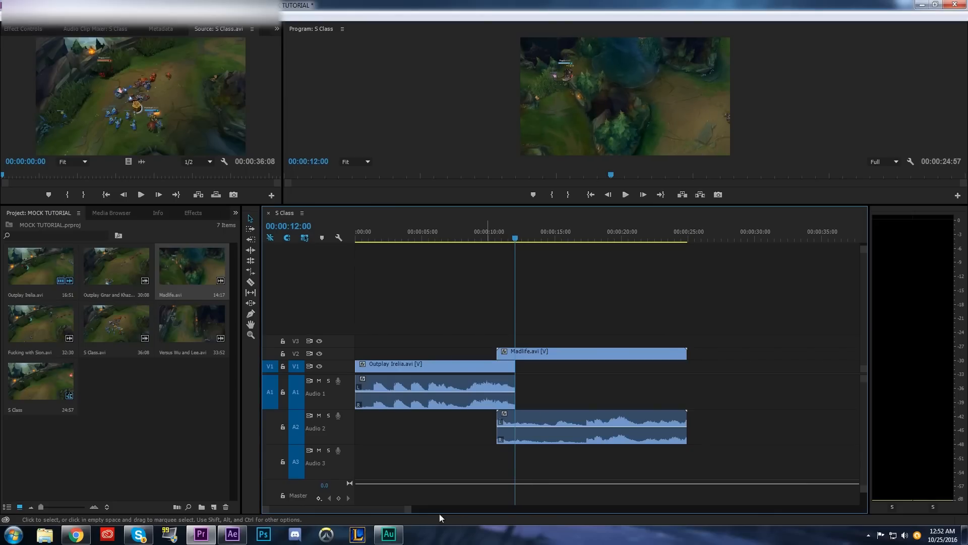
{"action": "left_click_drag", "start_coordinate": [407, 509], "coordinate": [331, 509]}
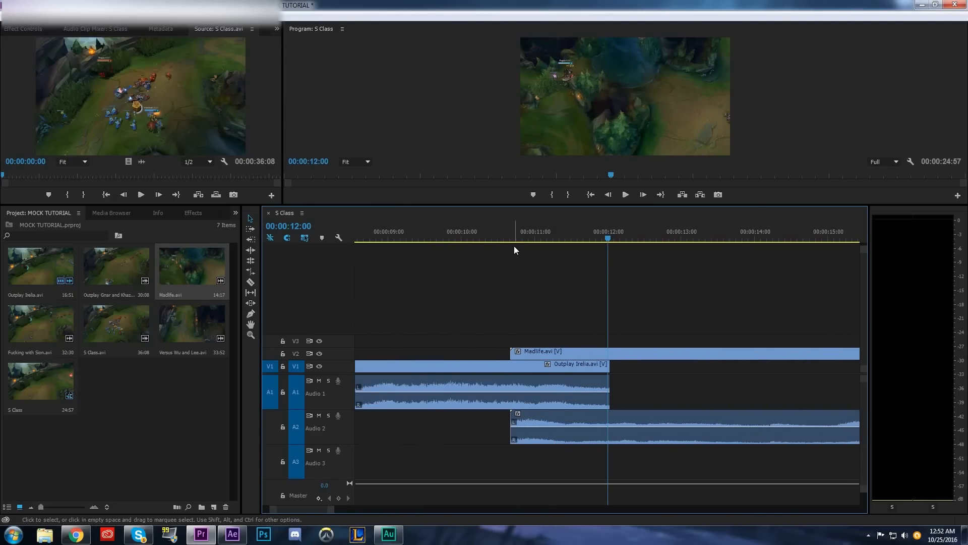
{"action": "left_click", "coordinate": [535, 241]}
{"action": "left_click_drag", "start_coordinate": [568, 353], "coordinate": [592, 356]}
{"action": "left_click", "coordinate": [560, 334]}
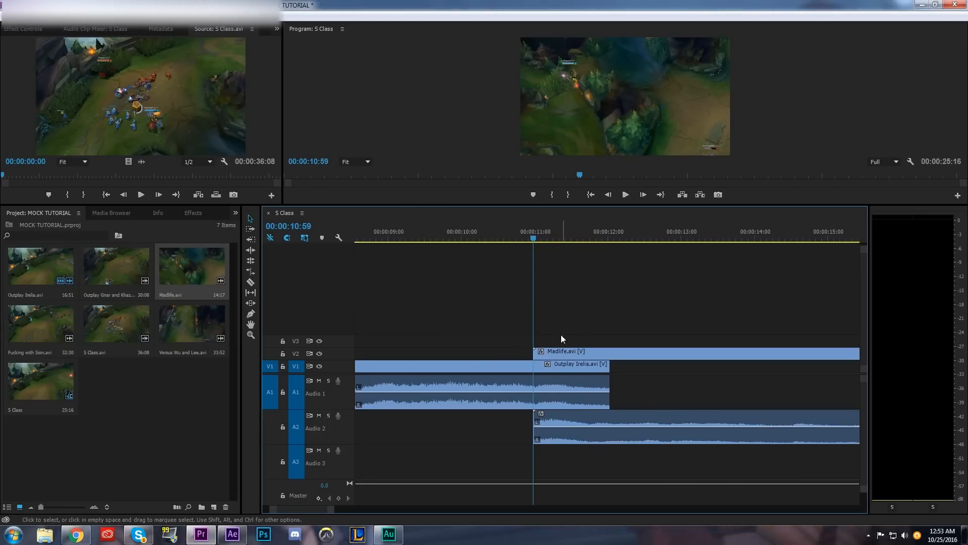
Copy the Outplay Irelia and Madlife clips together from the timeline and switch to After Effects
{"action": "left_click_drag", "start_coordinate": [331, 510], "coordinate": [405, 510]}
{"action": "left_click", "coordinate": [556, 430]}
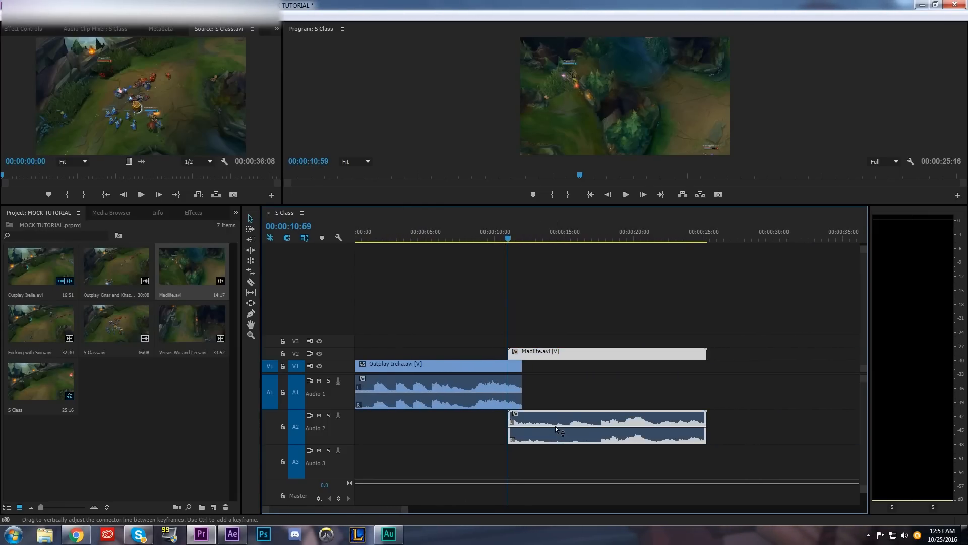
{"action": "left_click", "coordinate": [445, 403], "text": "shift"}
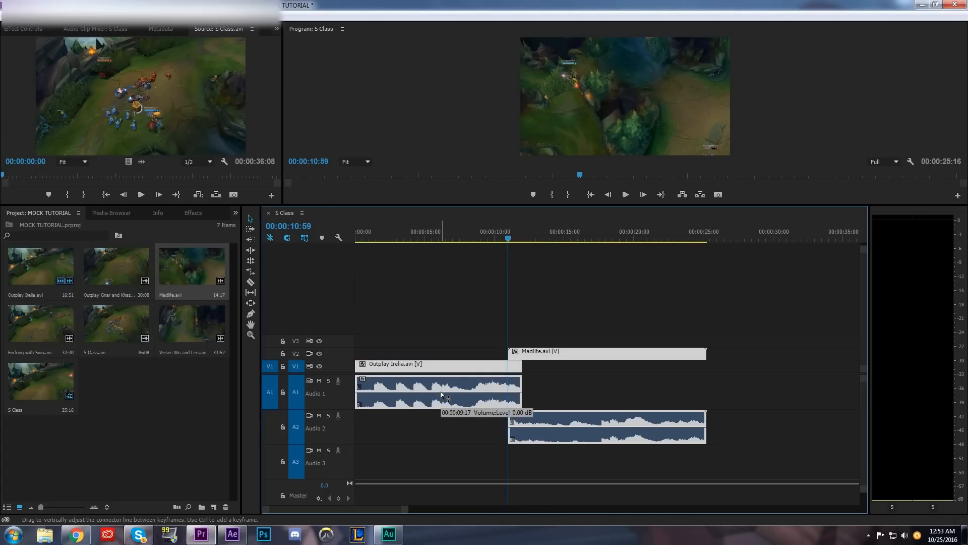
{"action": "left_click", "coordinate": [573, 327]}
{"action": "left_click", "coordinate": [553, 355]}
{"action": "left_click", "coordinate": [489, 369], "text": "shift"}
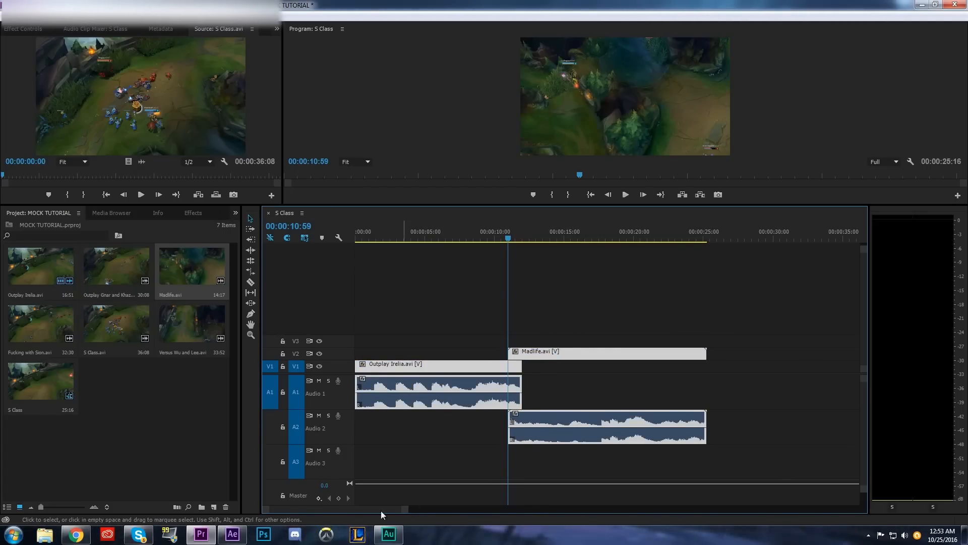
{"action": "left_click", "coordinate": [232, 534]}
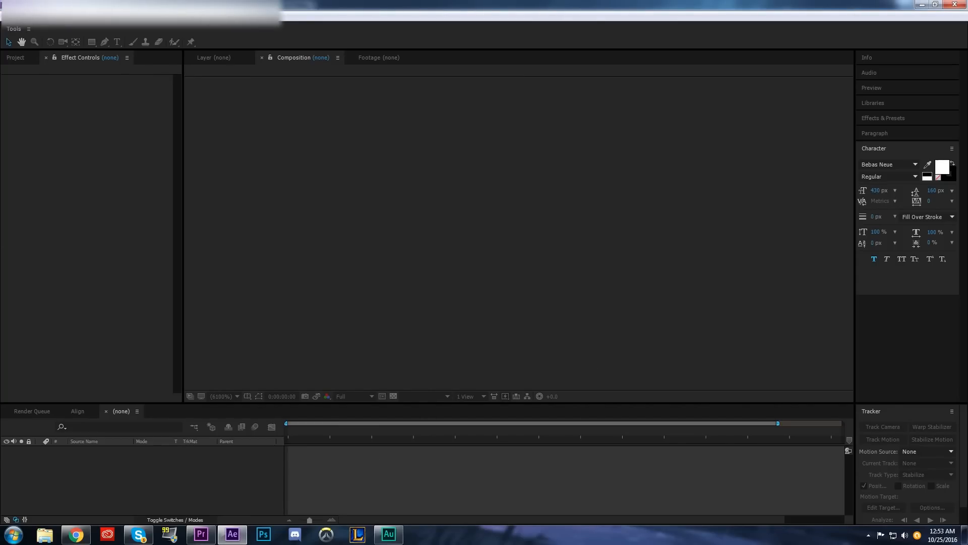
Create a new 60 fps composition and paste both copied gameplay clips into it
{"action": "left_click", "coordinate": [56, 16]}
{"action": "left_click", "coordinate": [55, 27]}
{"action": "left_click", "coordinate": [231, 467]}
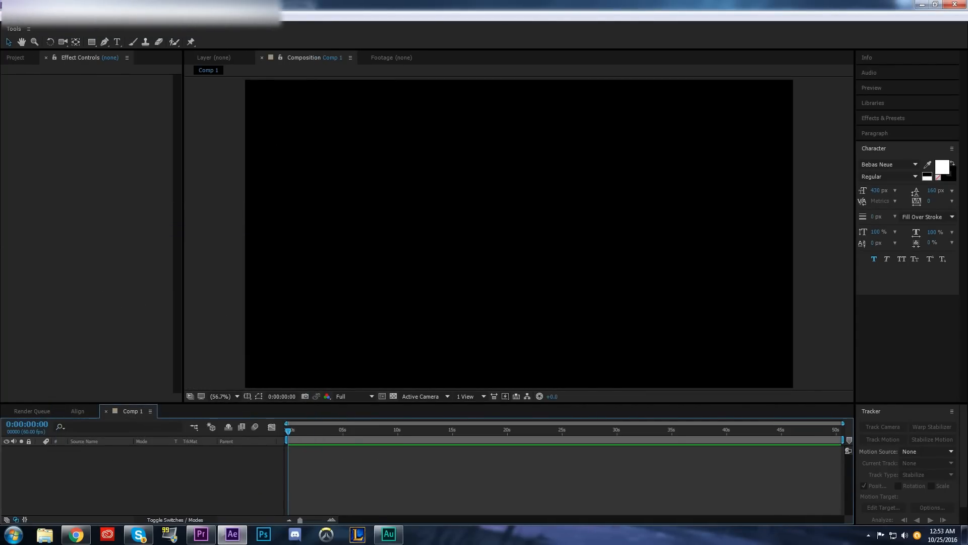
{"action": "left_click", "coordinate": [53, 15]}
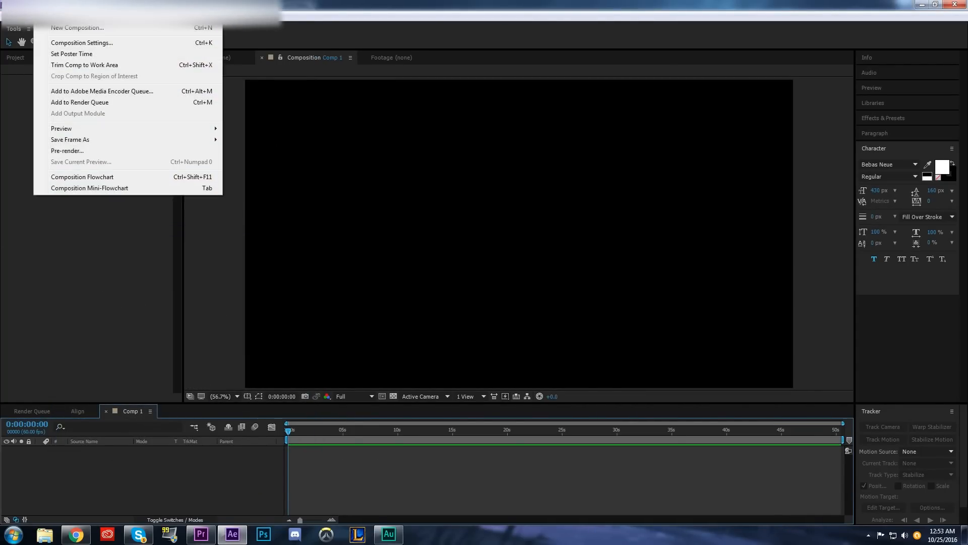
{"action": "left_click", "coordinate": [61, 42]}
{"action": "left_click", "coordinate": [283, 470]}
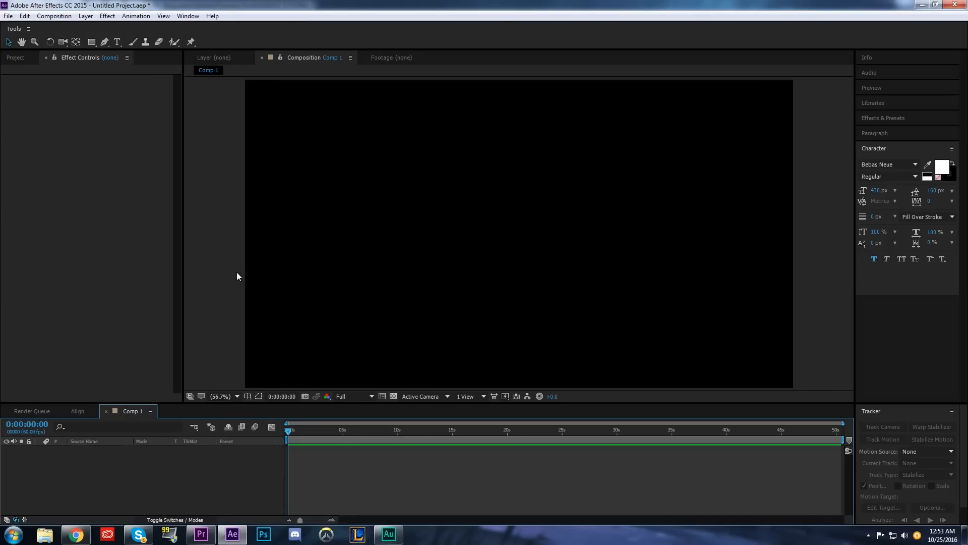
{"action": "key", "text": "ctrl+v"}
Set the end of the composition's work area to the end of the Madlife layer, at about 0:00:25:11
{"action": "left_click", "coordinate": [292, 432]}
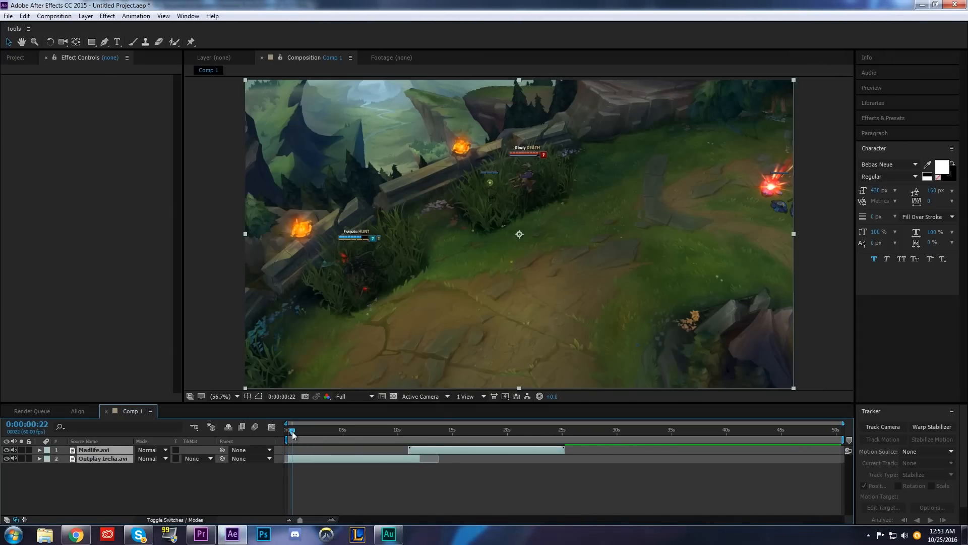
{"action": "left_click_drag", "start_coordinate": [292, 434], "coordinate": [419, 447]}
{"action": "mouse_move", "coordinate": [301, 520]}
{"action": "left_mouse_down"}
{"action": "mouse_move", "coordinate": [316, 527]}
{"action": "mouse_move", "coordinate": [303, 525]}
{"action": "left_mouse_up"}
{"action": "left_click_drag", "start_coordinate": [609, 434], "coordinate": [601, 436]}
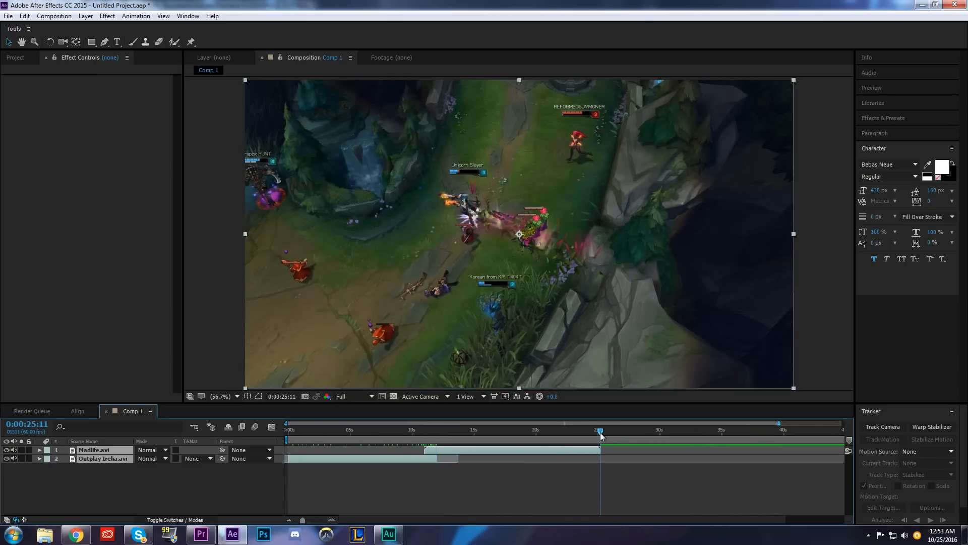
{"action": "left_click_drag", "start_coordinate": [303, 527], "coordinate": [300, 526]}
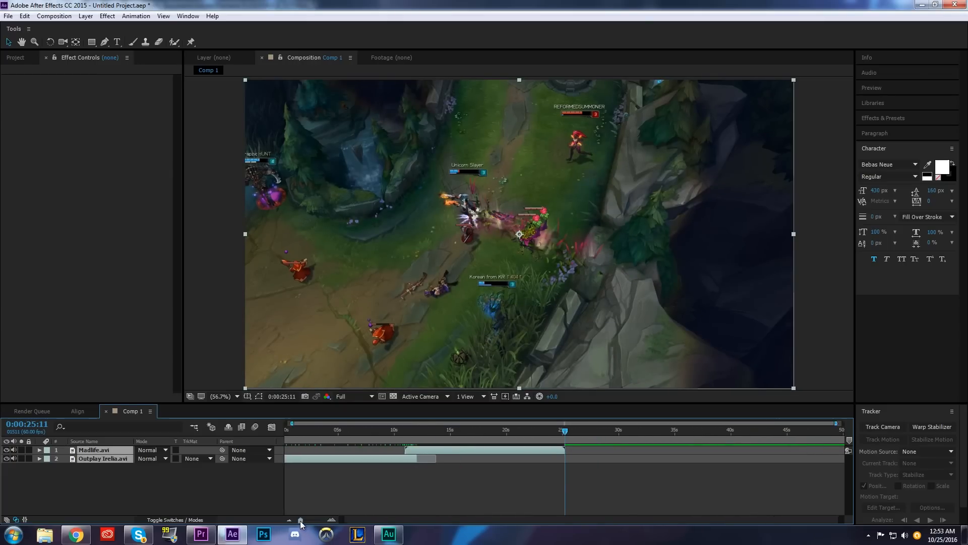
{"action": "left_click_drag", "start_coordinate": [836, 440], "coordinate": [567, 440]}
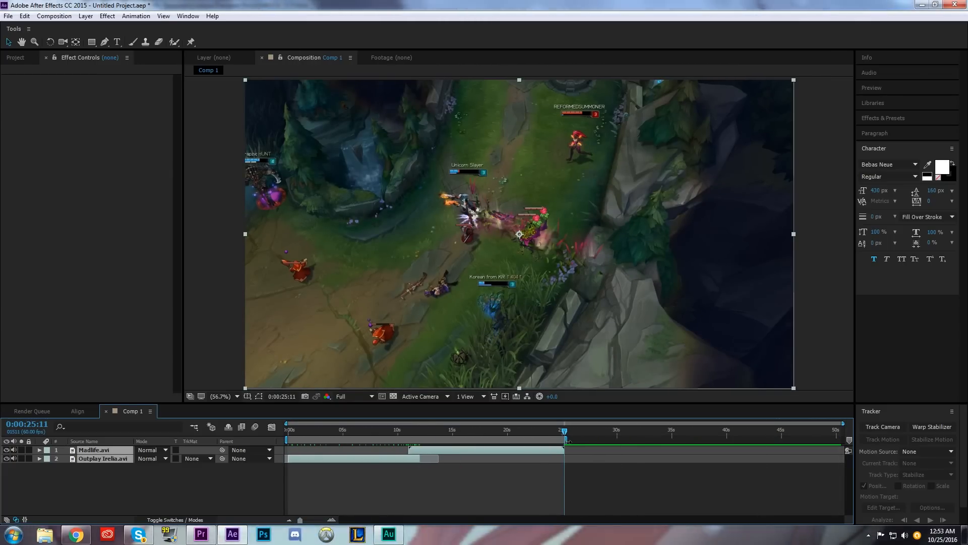
{"action": "left_click", "coordinate": [324, 520]}
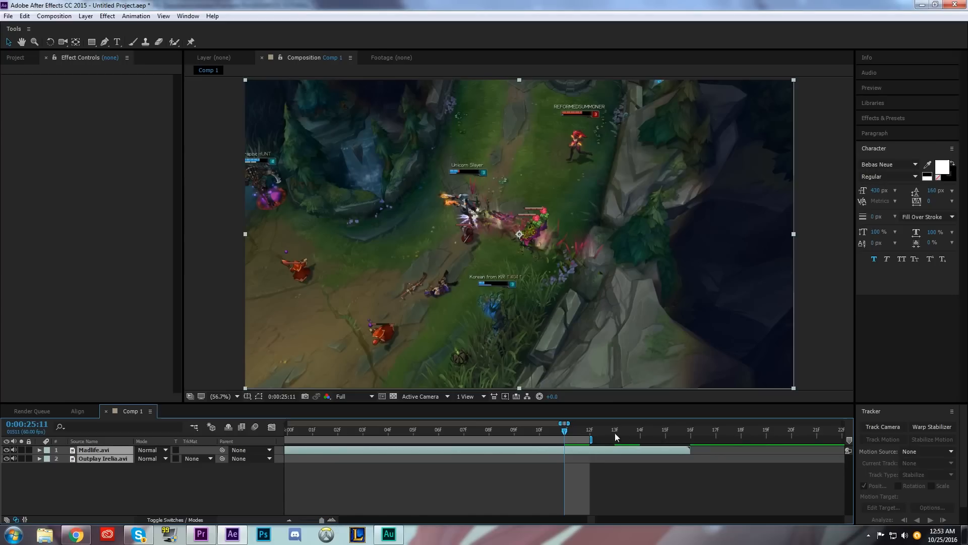
{"action": "left_click_drag", "start_coordinate": [591, 440], "coordinate": [692, 445]}
{"action": "left_click_drag", "start_coordinate": [321, 522], "coordinate": [300, 523]}
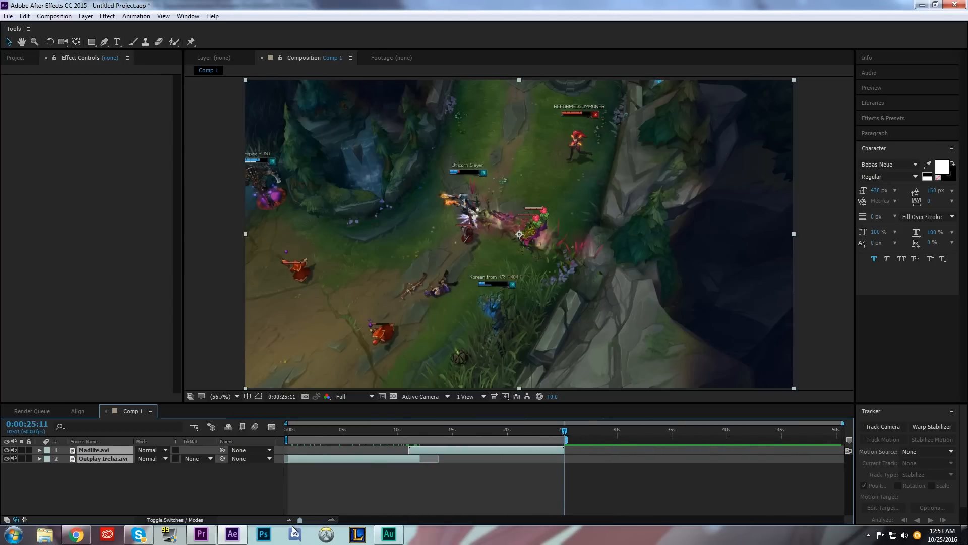
Add a Position keyframe to the Outplay Irelia layer at 0:00:10:59, where the Madlife layer begins, and show only its keyframed properties
{"action": "left_click", "coordinate": [409, 431]}
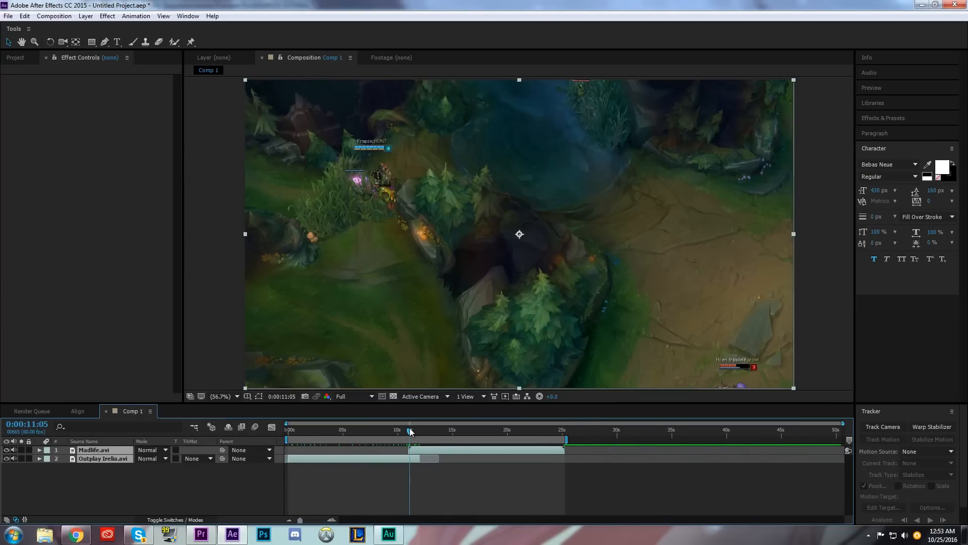
{"action": "left_click", "coordinate": [431, 497]}
{"action": "left_click_drag", "start_coordinate": [300, 520], "coordinate": [320, 520]}
{"action": "left_click_drag", "start_coordinate": [565, 432], "coordinate": [558, 433]}
{"action": "left_click", "coordinate": [536, 458]}
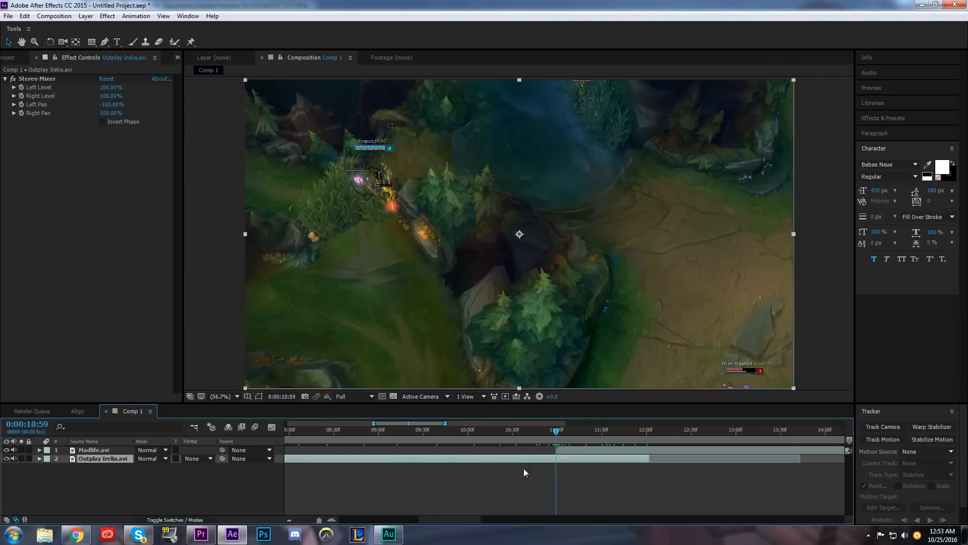
{"action": "left_click", "coordinate": [40, 458]}
{"action": "left_click", "coordinate": [48, 475]}
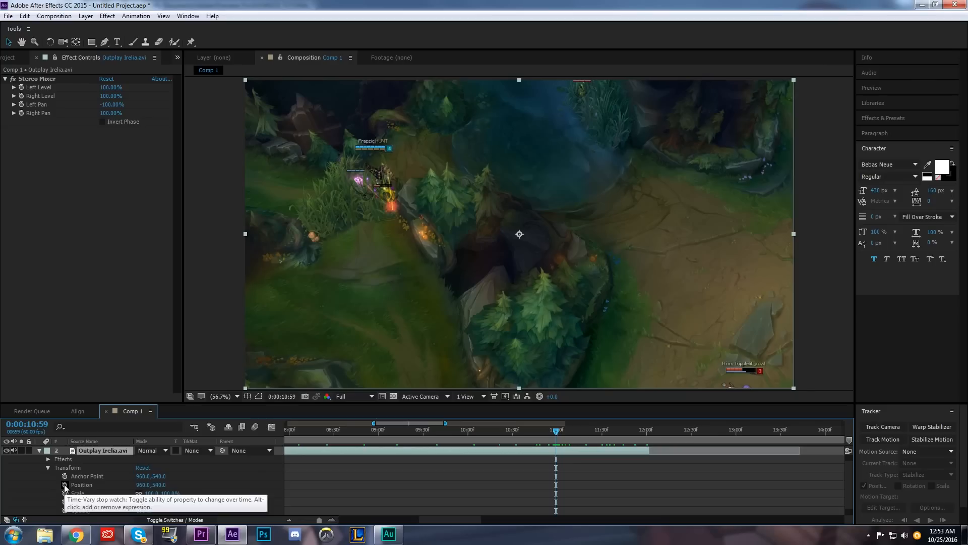
{"action": "key", "text": "u"}
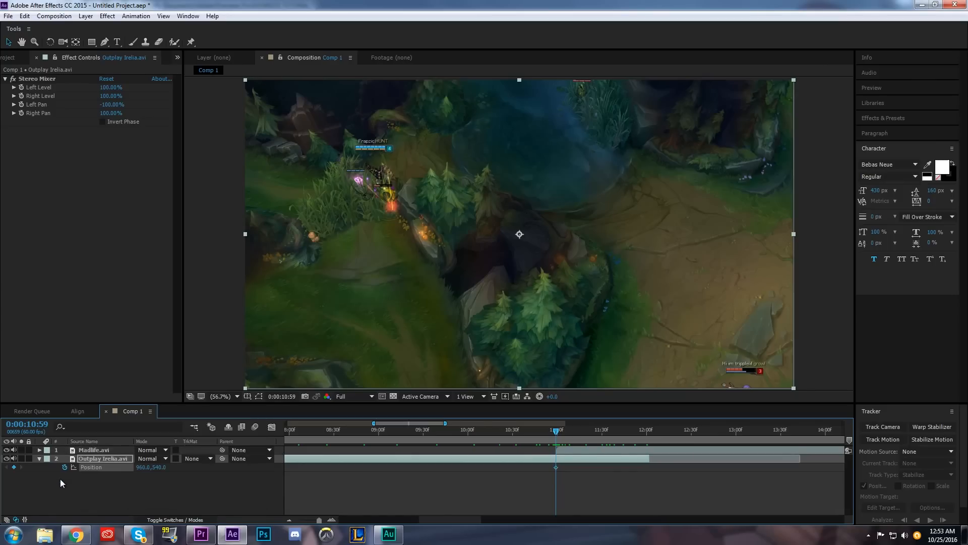
Add a second Position keyframe of -960, 540 to the Outplay Irelia layer at 0:00:12:01
{"action": "left_click_drag", "start_coordinate": [566, 467], "coordinate": [543, 471]}
{"action": "left_click_drag", "start_coordinate": [556, 429], "coordinate": [649, 435]}
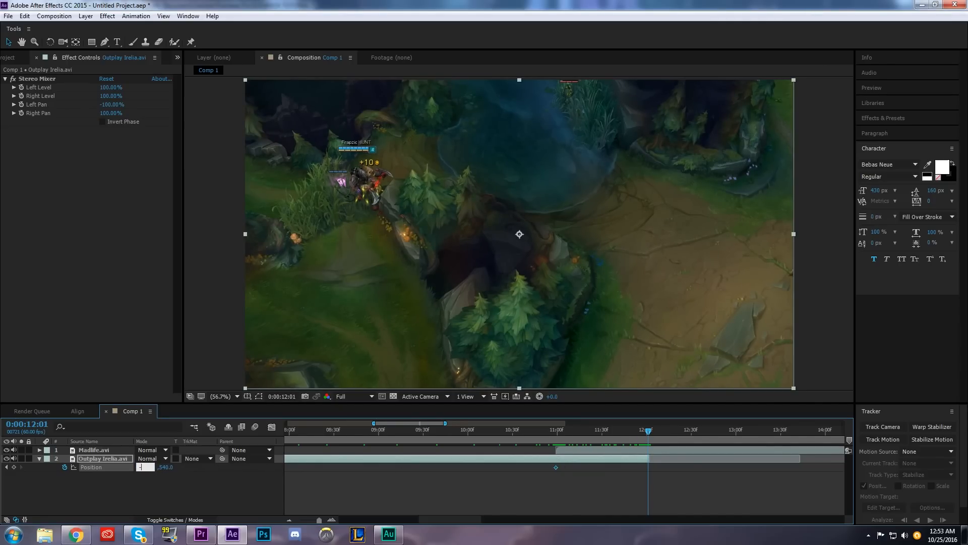
{"action": "type", "text": "0"}
{"action": "key", "text": "Return"}
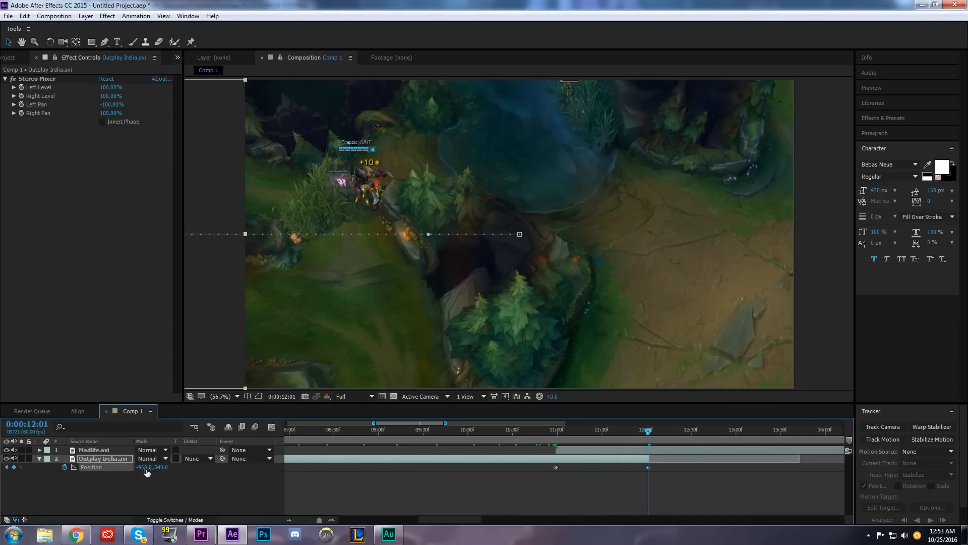
Add Position keyframes to the Madlife layer: 960, 540 at 0:00:12:01 and 2880, 540 at 0:00:10:59, showing only its keyframed properties
{"action": "left_click", "coordinate": [581, 449]}
{"action": "left_click", "coordinate": [40, 449]}
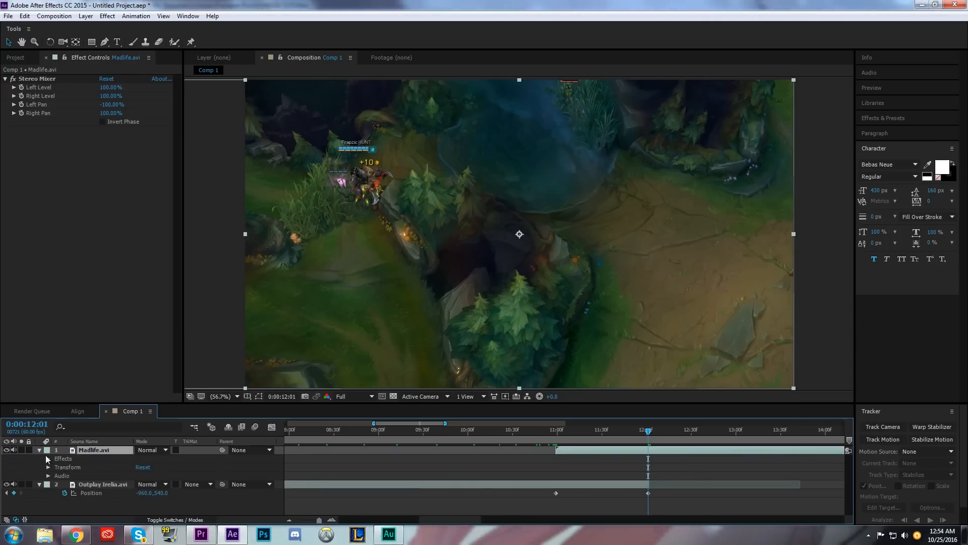
{"action": "left_click", "coordinate": [48, 467]}
{"action": "key", "text": "u"}
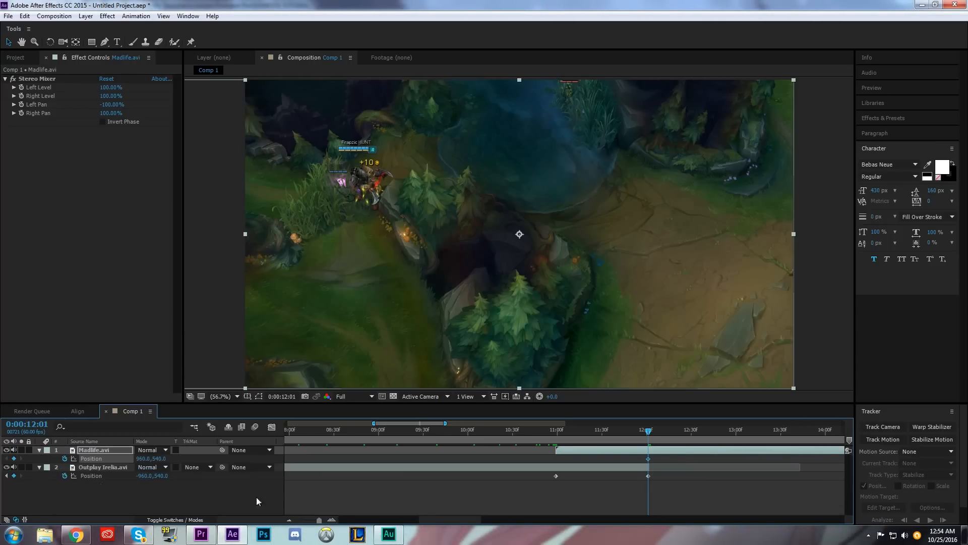
{"action": "left_click_drag", "start_coordinate": [648, 432], "coordinate": [556, 442]}
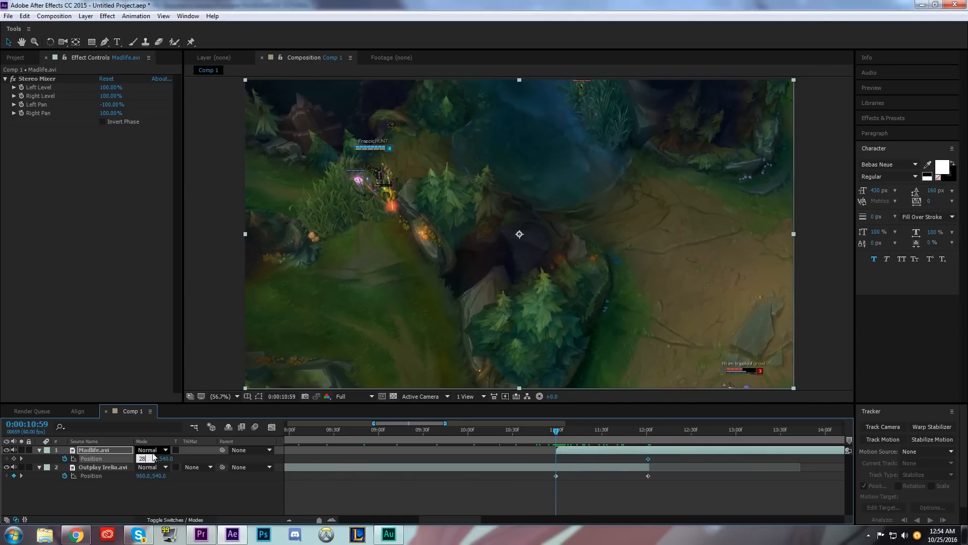
{"action": "key", "text": "Return"}
Preview the sliding transition between the two clips from just before the first Position keyframes
{"action": "mouse_move", "coordinate": [557, 434]}
{"action": "left_mouse_down"}
{"action": "mouse_move", "coordinate": [659, 447]}
{"action": "mouse_move", "coordinate": [557, 453]}
{"action": "left_mouse_up"}
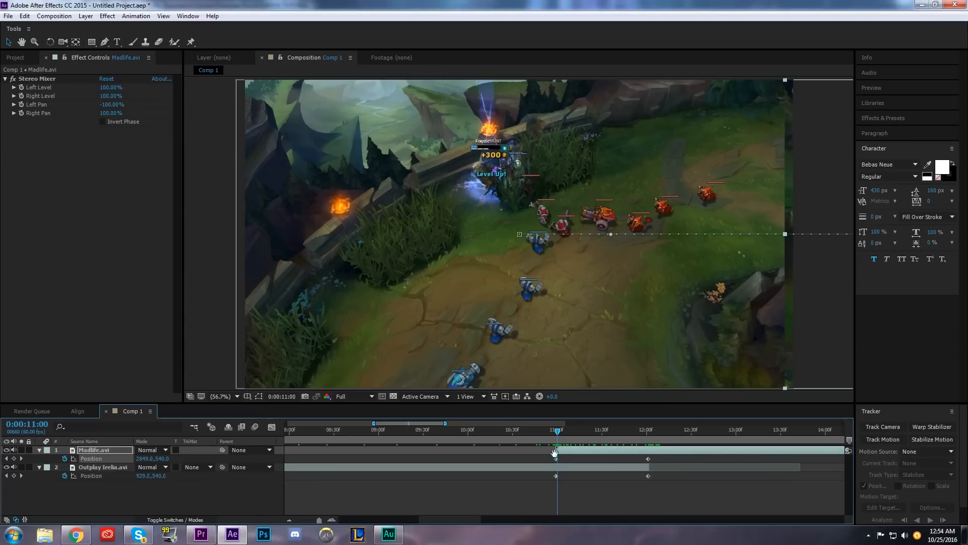
{"action": "key", "text": "space"}
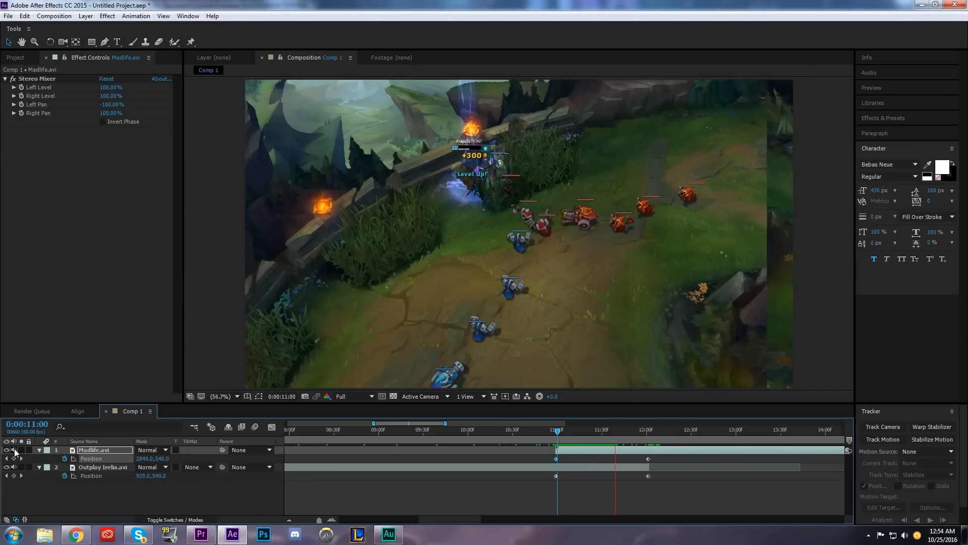
{"action": "left_click_drag", "start_coordinate": [563, 437], "coordinate": [555, 442]}
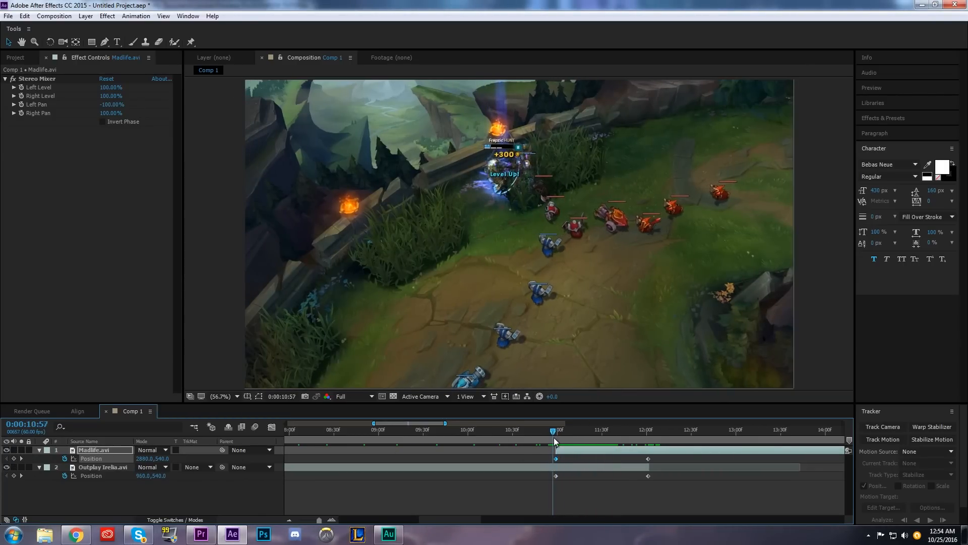
{"action": "key", "text": "space"}
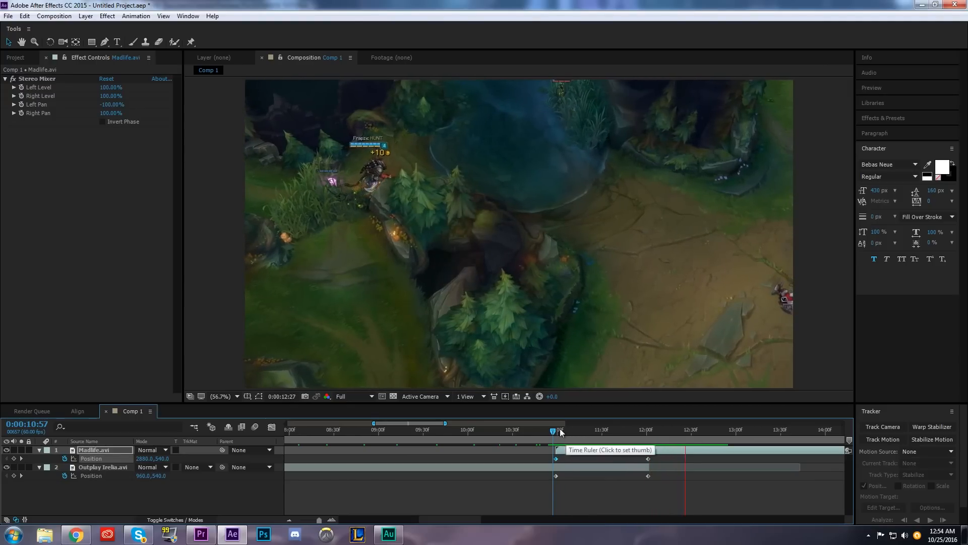
{"action": "left_click", "coordinate": [565, 430]}
{"action": "left_click_drag", "start_coordinate": [561, 434], "coordinate": [552, 465]}
{"action": "key", "text": "space"}
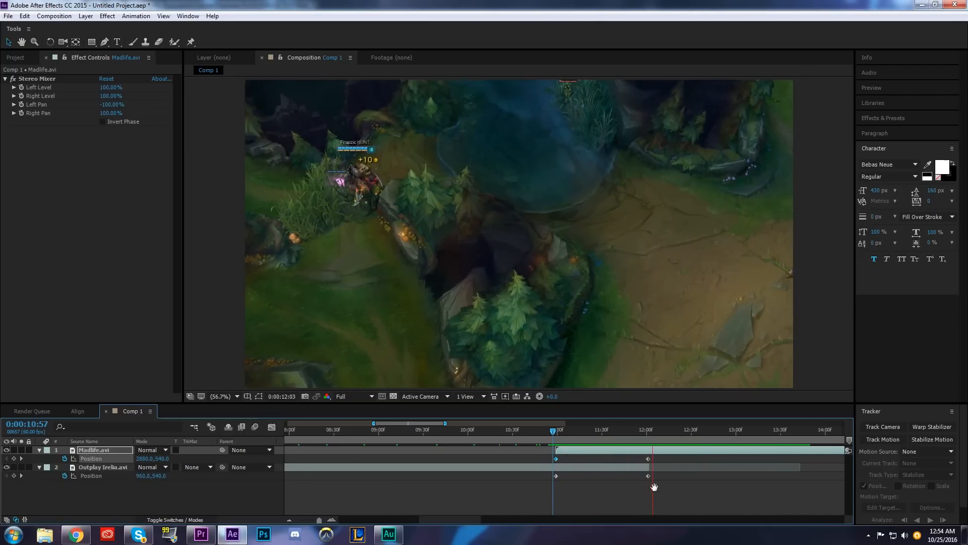
{"action": "left_click", "coordinate": [550, 434]}
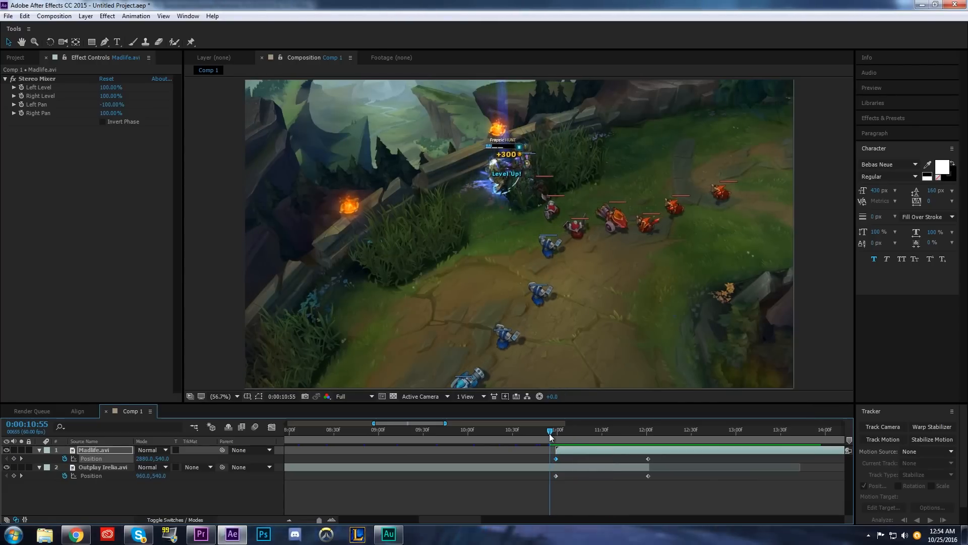
Try Easy Ease from the keyframe assistant on all four Position keyframes of both layers, and undo it
{"action": "left_click_drag", "start_coordinate": [692, 507], "coordinate": [510, 441]}
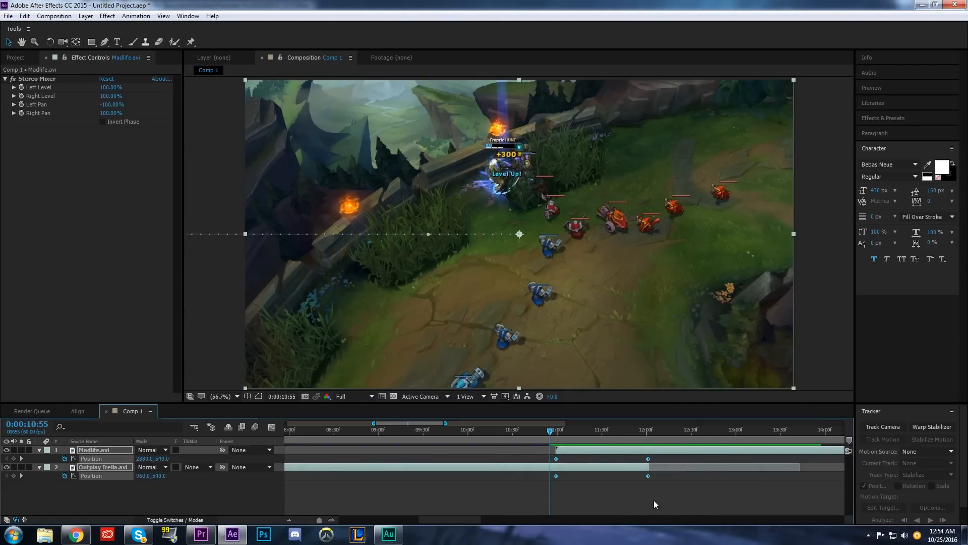
{"action": "left_click_drag", "start_coordinate": [676, 492], "coordinate": [548, 447]}
{"action": "right_click", "coordinate": [555, 459]}
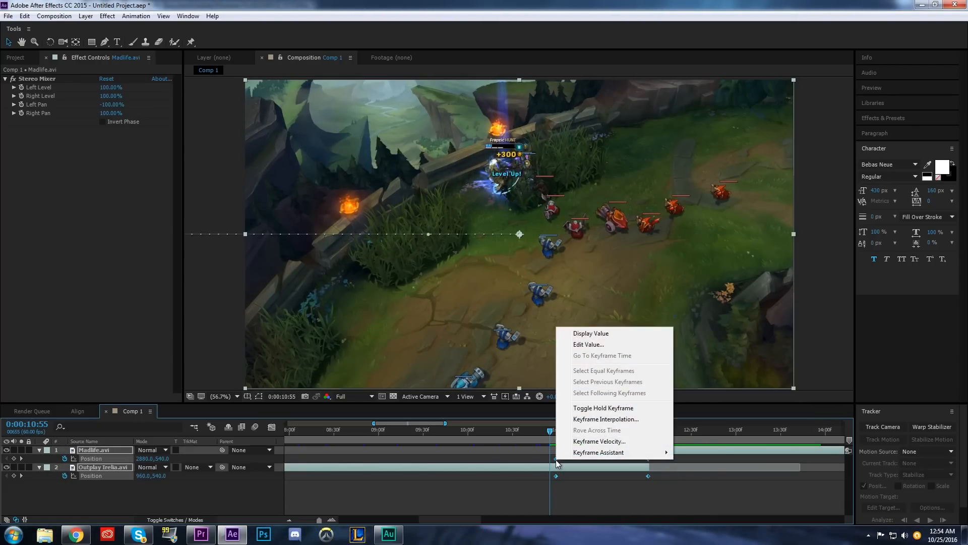
{"action": "mouse_move", "coordinate": [600, 456]}
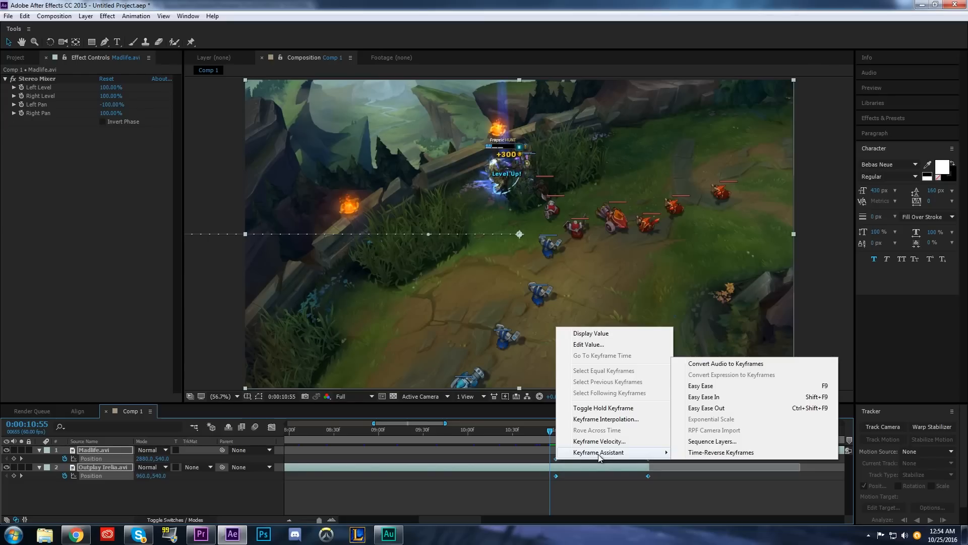
{"action": "left_click", "coordinate": [703, 387]}
{"action": "key", "text": "ctrl+z"}
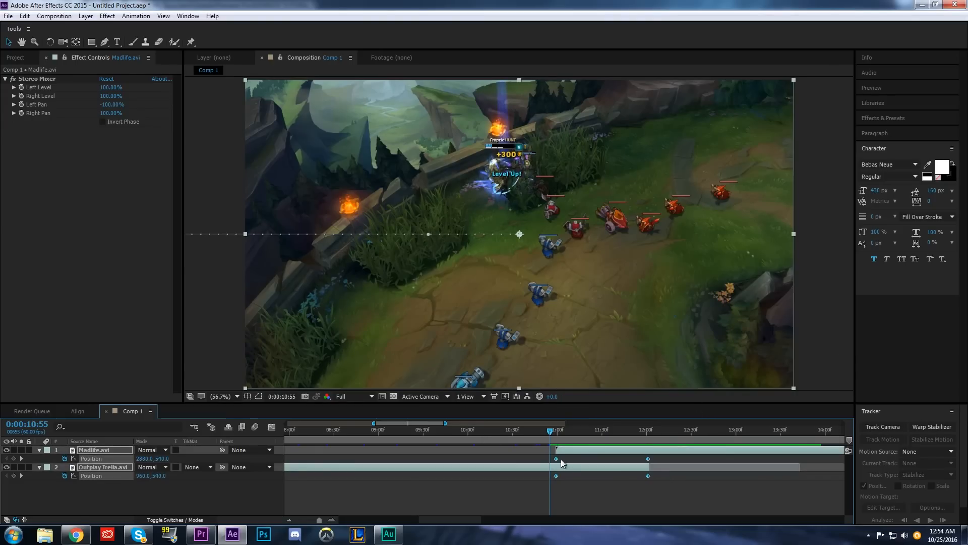
Apply Easy Ease to the Position keyframes of both the Madlife and Outplay Irelia layers and preview the smoothed slide
{"action": "left_click_drag", "start_coordinate": [667, 494], "coordinate": [505, 436]}
{"action": "key", "text": "F9"}
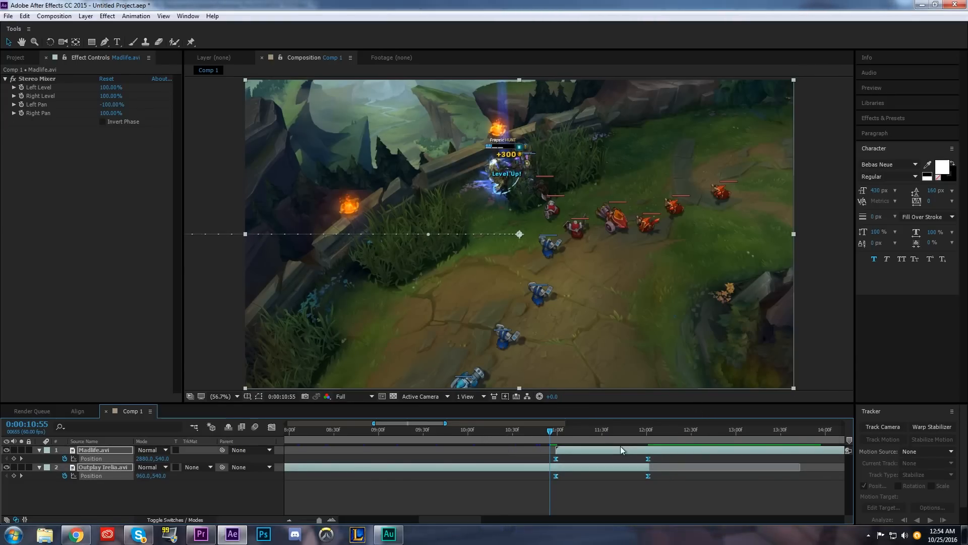
{"action": "key", "text": "space"}
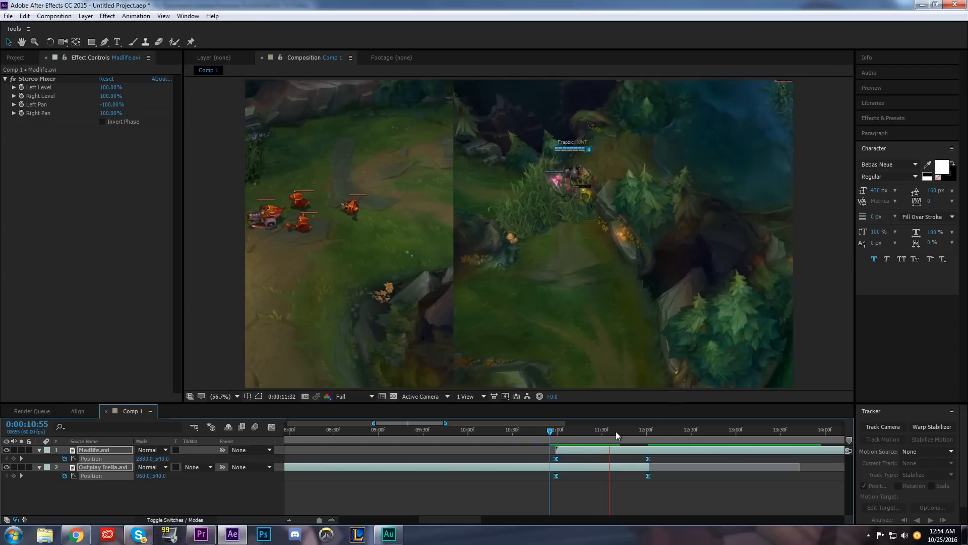
{"action": "left_click", "coordinate": [552, 432]}
{"action": "key", "text": "space"}
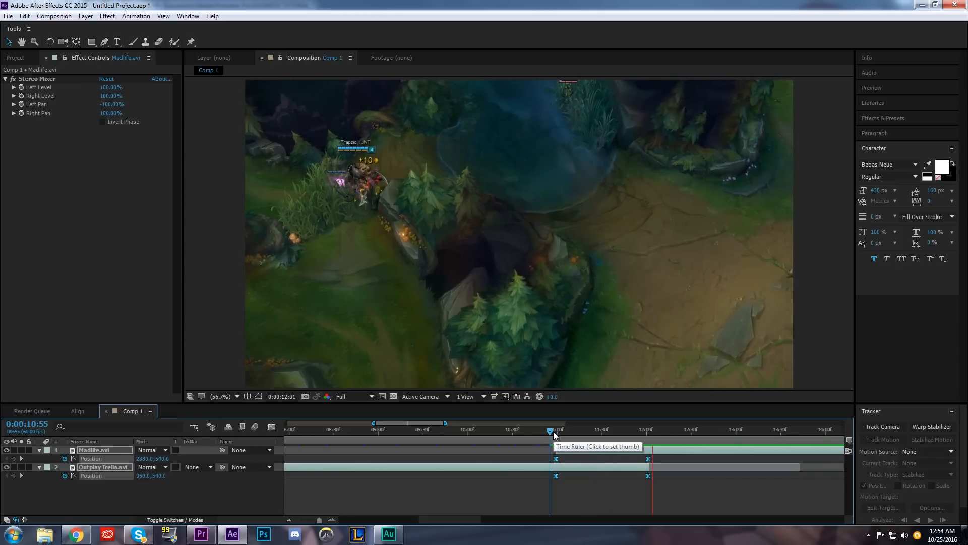
{"action": "left_click", "coordinate": [553, 432]}
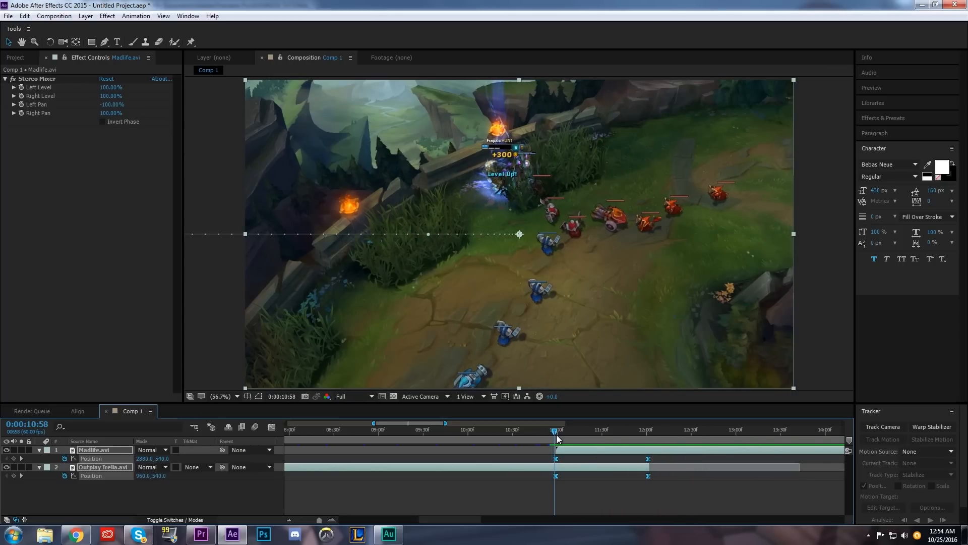
{"action": "left_click_drag", "start_coordinate": [559, 435], "coordinate": [653, 466]}
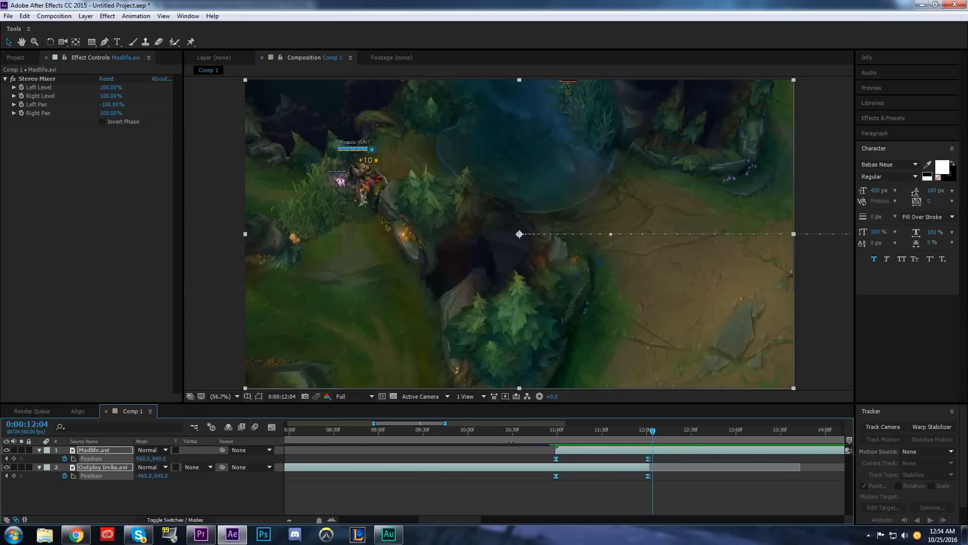
Try to reshape the Position speed curve in the Graph Editor by lengthening the end keyframe's influence, and undo it
{"action": "left_click", "coordinate": [272, 427]}
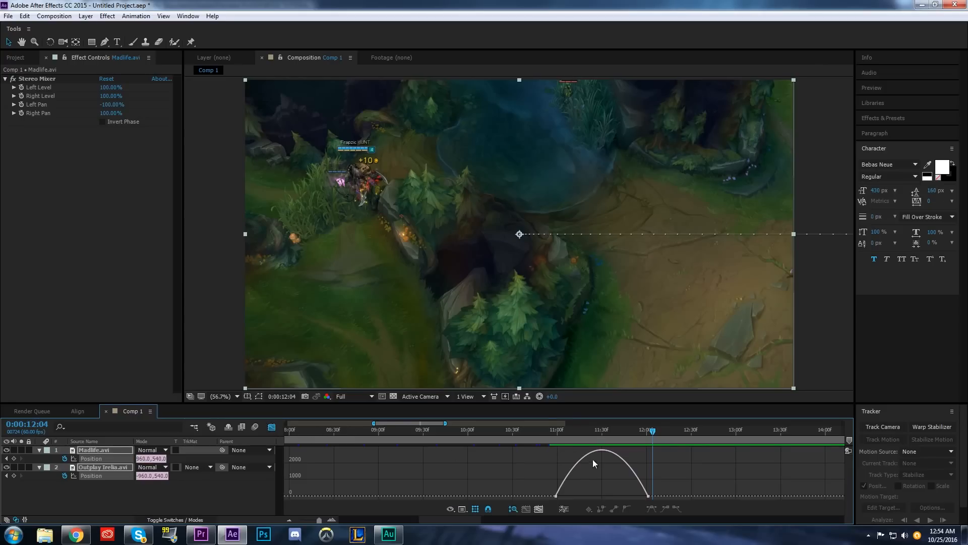
{"action": "left_click", "coordinate": [570, 471]}
{"action": "left_click_drag", "start_coordinate": [632, 492], "coordinate": [608, 495]}
{"action": "left_click", "coordinate": [633, 486]}
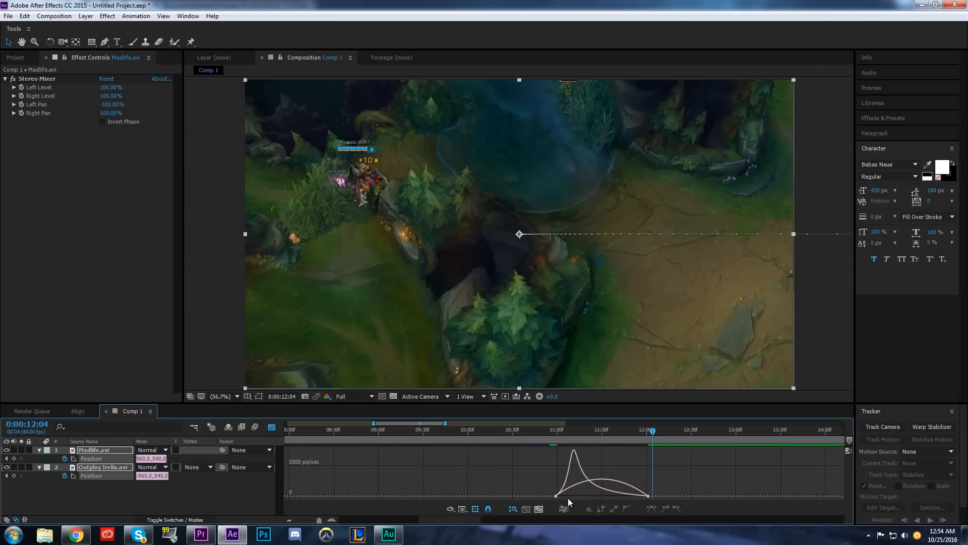
{"action": "key", "text": "ctrl+z"}
{"action": "left_click", "coordinate": [272, 426]}
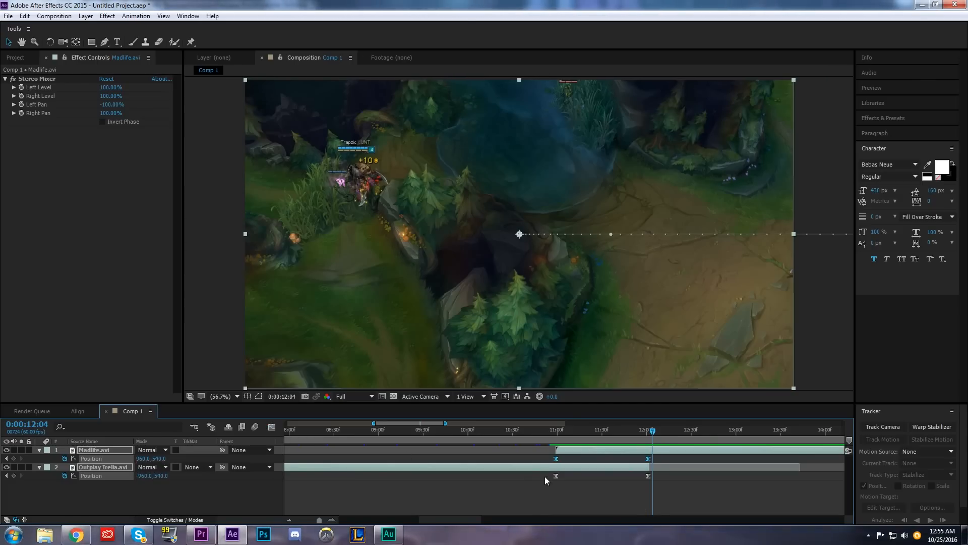
Lengthen the end keyframes' influence on both layers' Position speed curves so the slide peaks early and slows gradually, and preview it
{"action": "left_click_drag", "start_coordinate": [537, 454], "coordinate": [667, 496]}
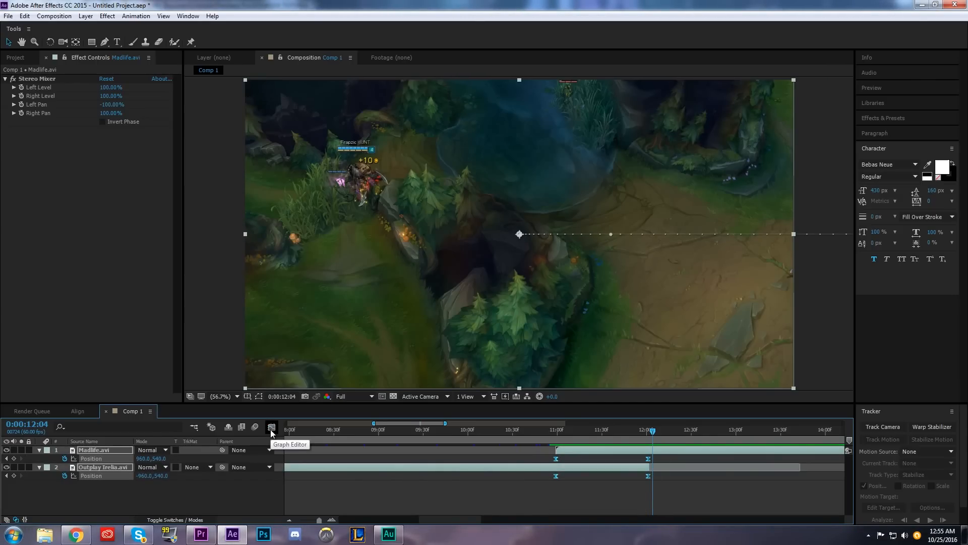
{"action": "left_click", "coordinate": [272, 427]}
{"action": "left_click_drag", "start_coordinate": [555, 487], "coordinate": [693, 478]}
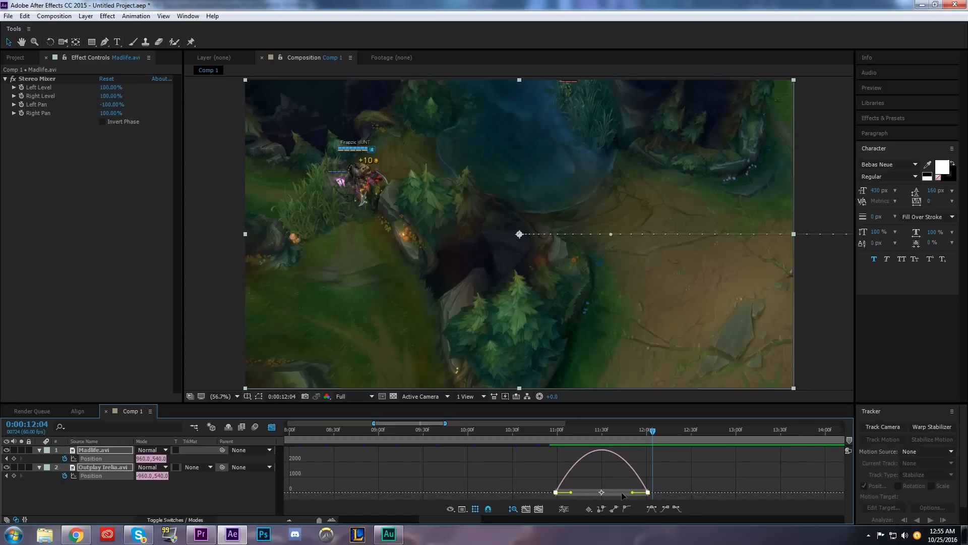
{"action": "left_click_drag", "start_coordinate": [633, 494], "coordinate": [597, 491]}
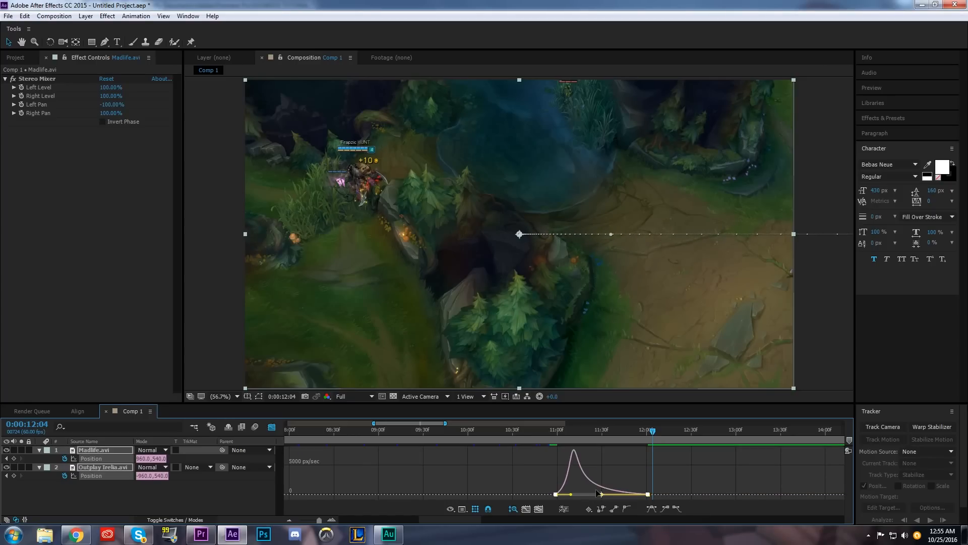
{"action": "left_click", "coordinate": [556, 435]}
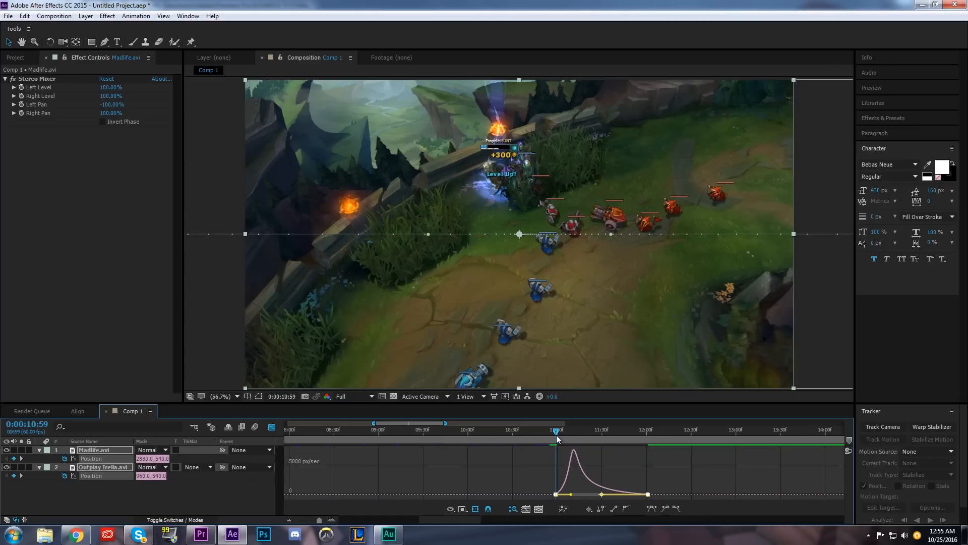
{"action": "left_click_drag", "start_coordinate": [558, 439], "coordinate": [554, 464]}
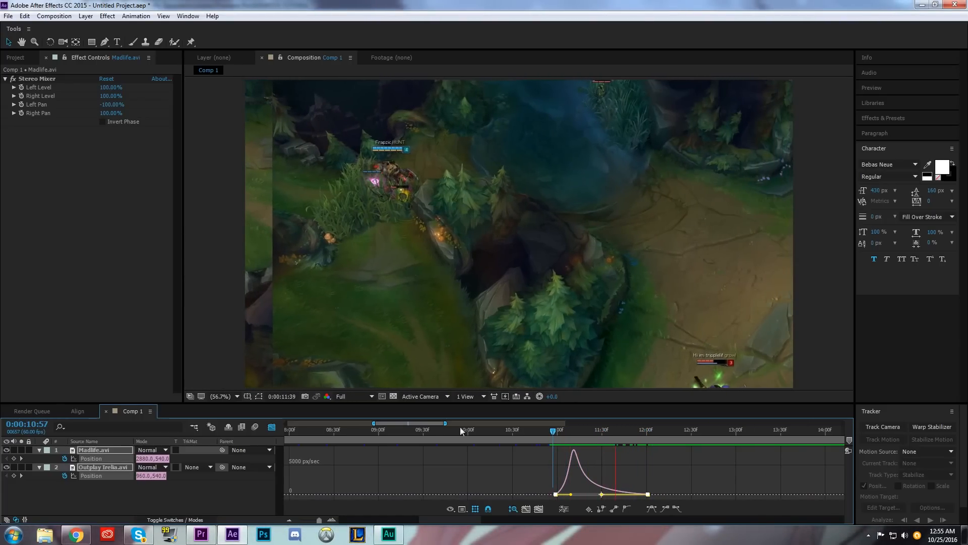
{"action": "left_click", "coordinate": [272, 427]}
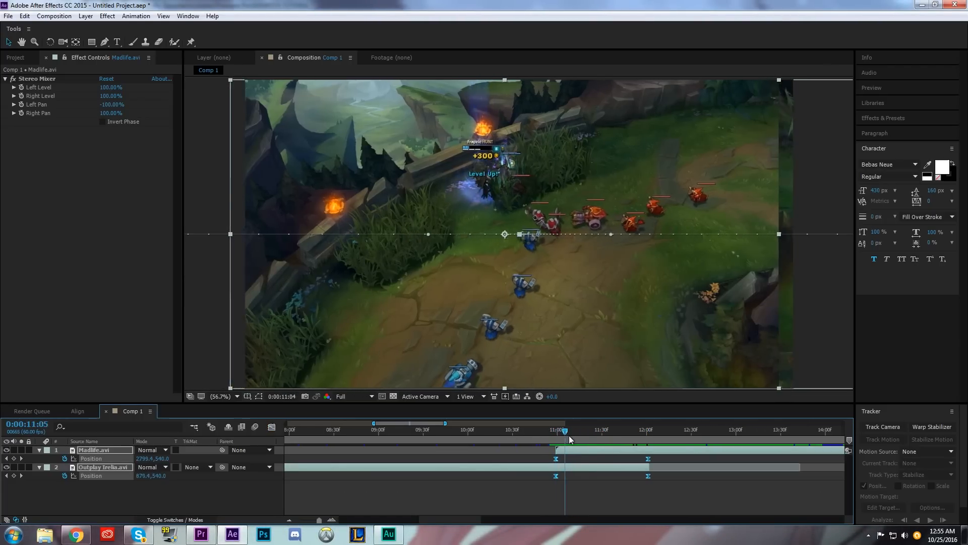
{"action": "key", "text": "space"}
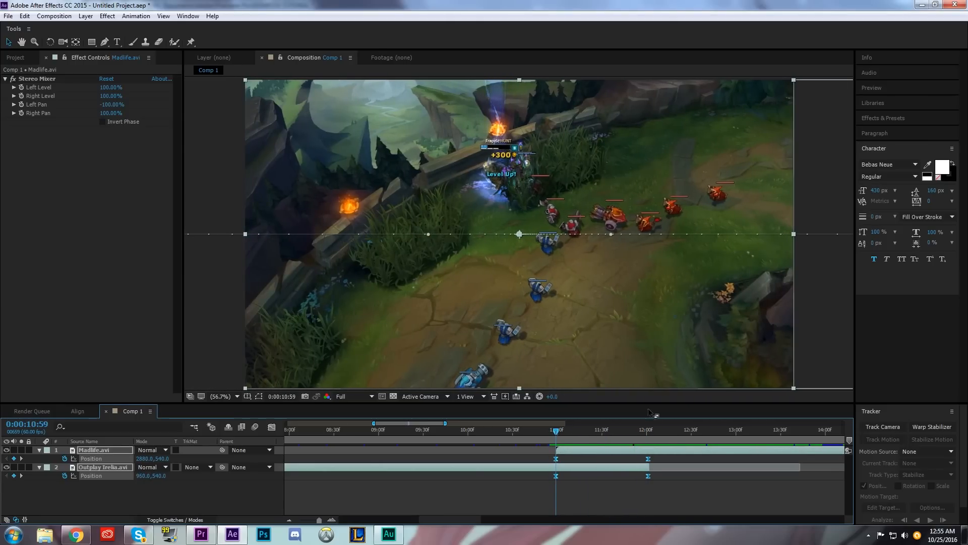
Add an adjustment layer above both clips and apply Directional Blur to it with a Direction of 90°
{"action": "left_click", "coordinate": [86, 17]}
{"action": "mouse_move", "coordinate": [151, 30]}
{"action": "left_click", "coordinate": [289, 95]}
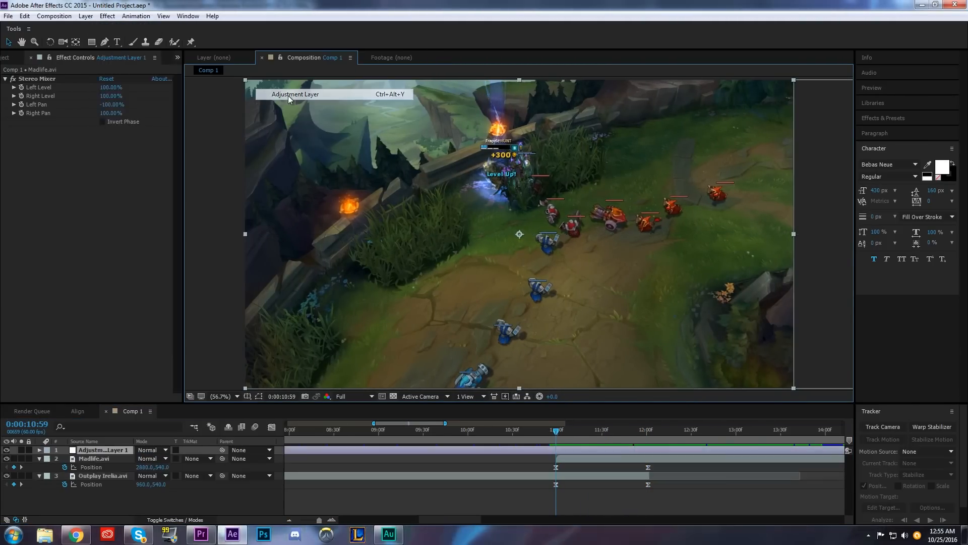
{"action": "right_click", "coordinate": [53, 139]}
{"action": "right_click", "coordinate": [37, 143]}
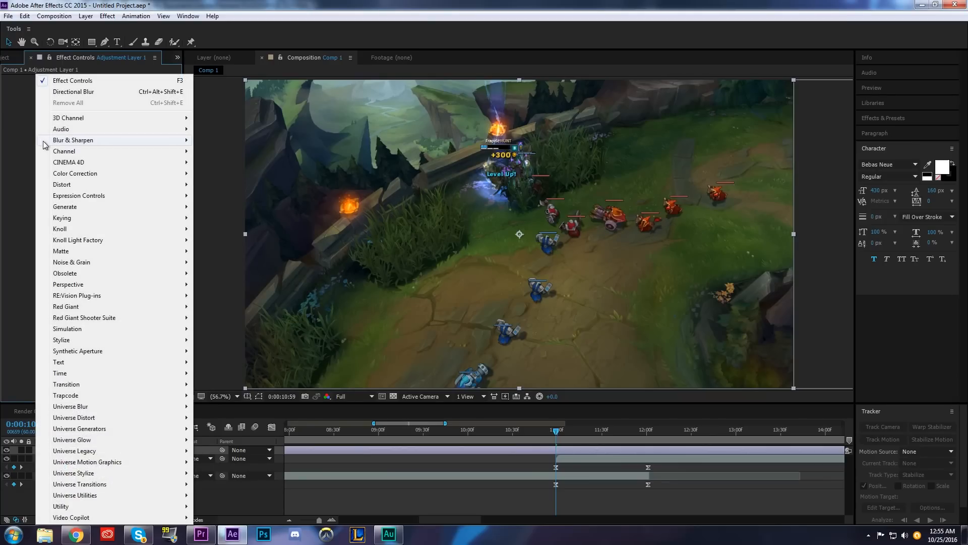
{"action": "mouse_move", "coordinate": [73, 141]}
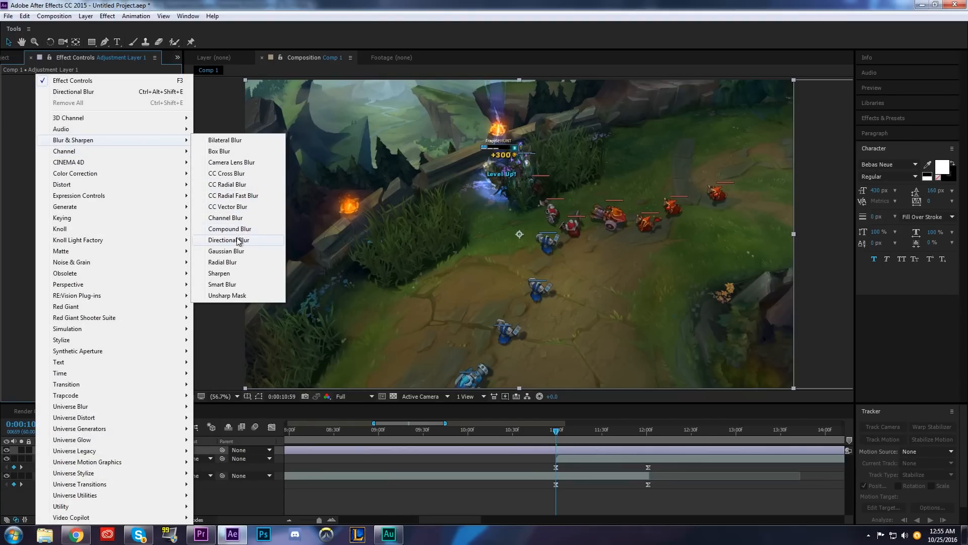
{"action": "left_click", "coordinate": [239, 240]}
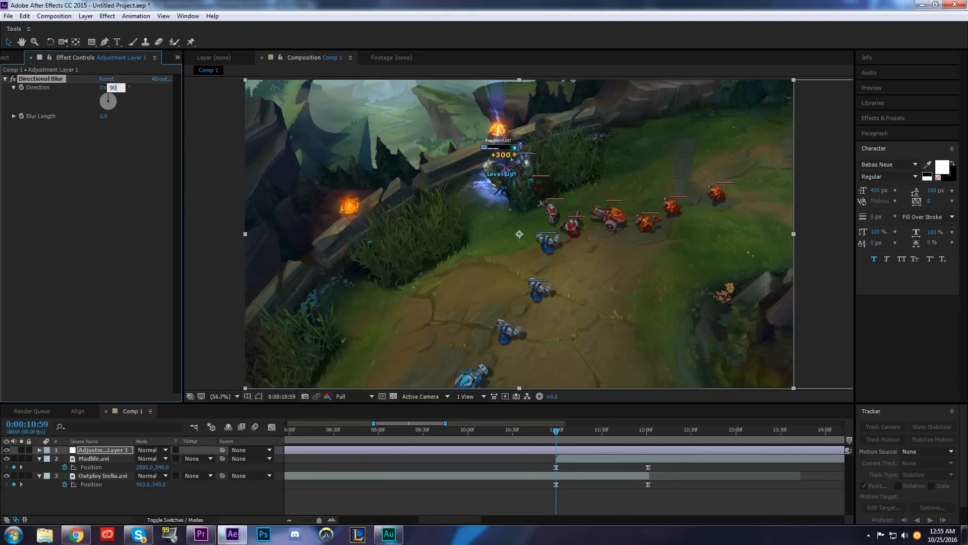
Keyframe the Directional Blur's Blur Length at 0 on the slide's first frame, 0:00:10:59, and again at its last, 0:00:12:01
{"action": "mouse_move", "coordinate": [563, 433]}
{"action": "left_mouse_down"}
{"action": "mouse_move", "coordinate": [623, 437]}
{"action": "mouse_move", "coordinate": [558, 440]}
{"action": "left_mouse_up"}
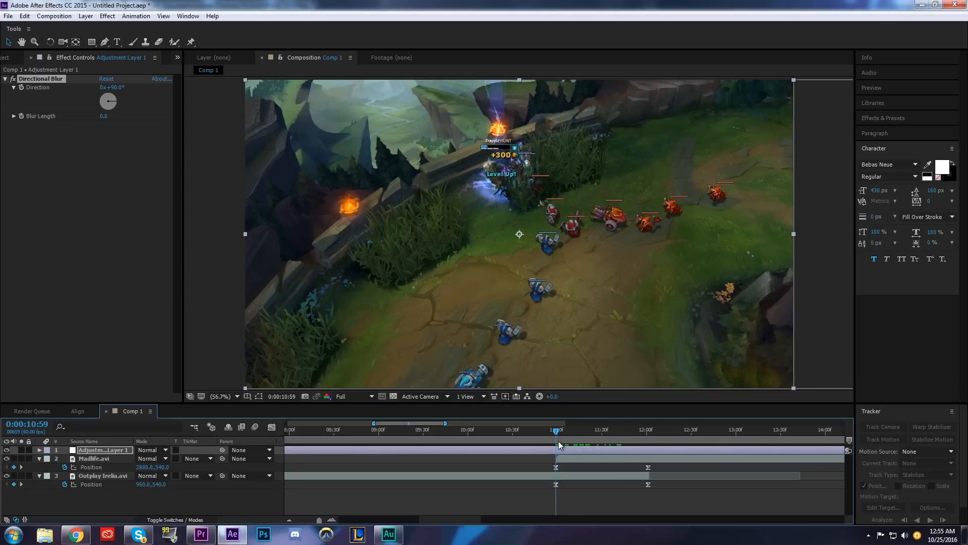
{"action": "left_click", "coordinate": [18, 118]}
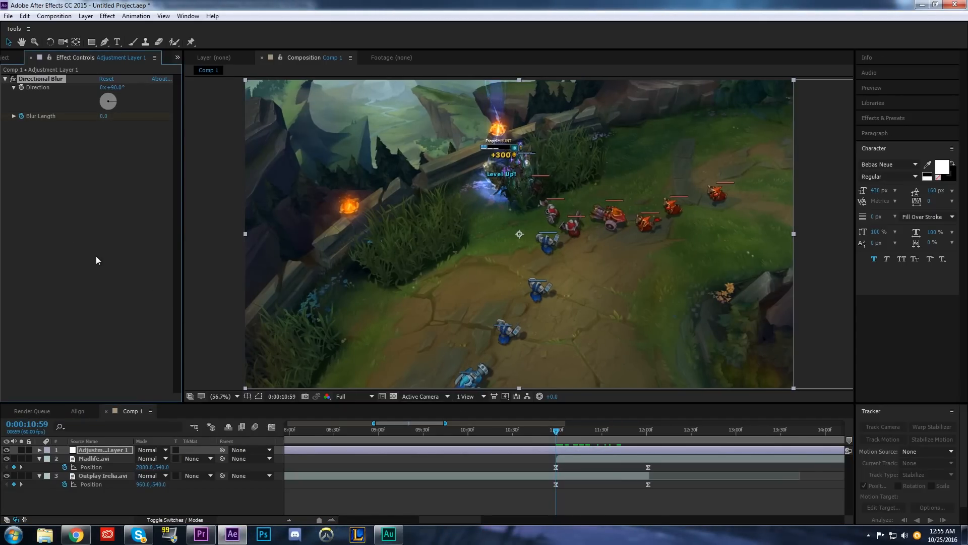
{"action": "left_click_drag", "start_coordinate": [555, 433], "coordinate": [646, 446]}
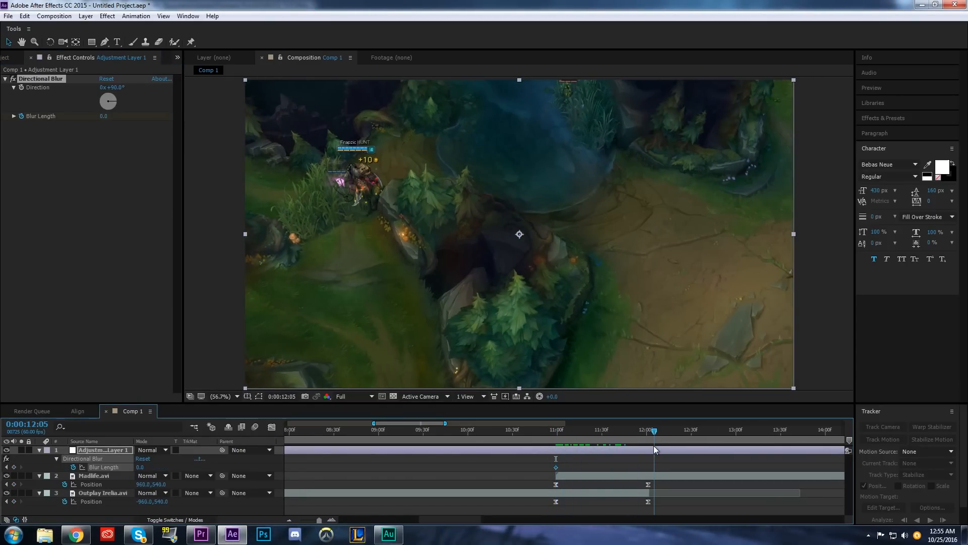
{"action": "key", "text": "Page_Down"}
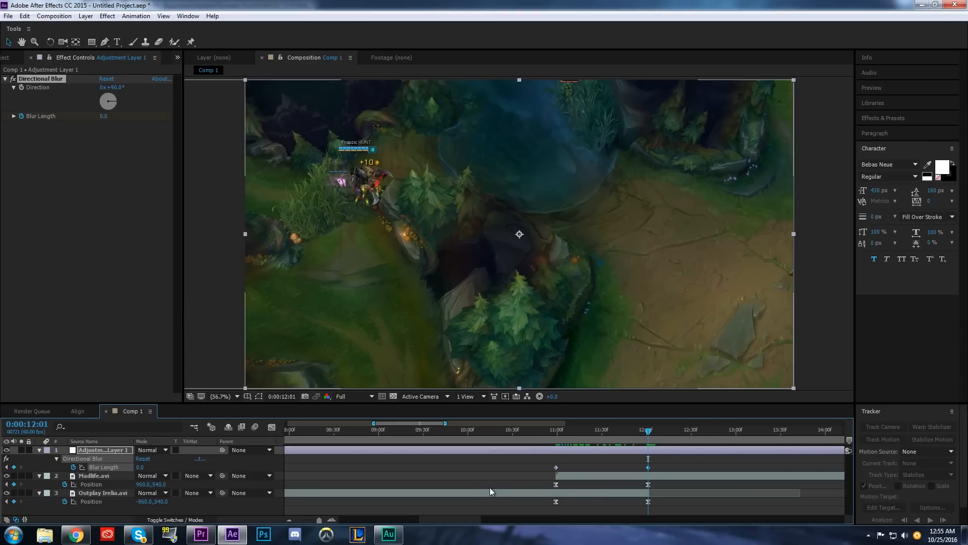
Find the peak of the clips' Position speed curve and set Blur Length to 75 there, at 0:00:11:11
{"action": "left_click_drag", "start_coordinate": [489, 491], "coordinate": [654, 508]}
{"action": "left_click", "coordinate": [271, 427]}
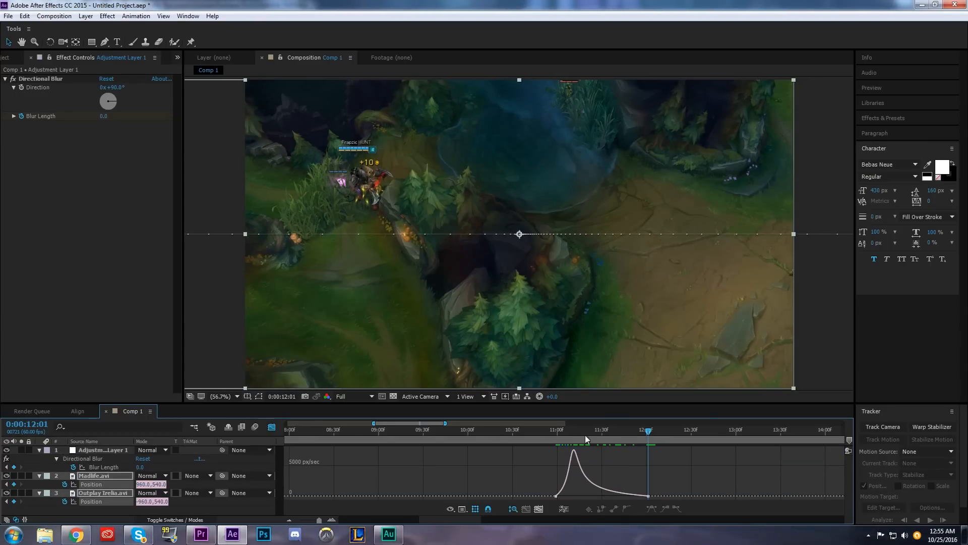
{"action": "left_click", "coordinate": [574, 431]}
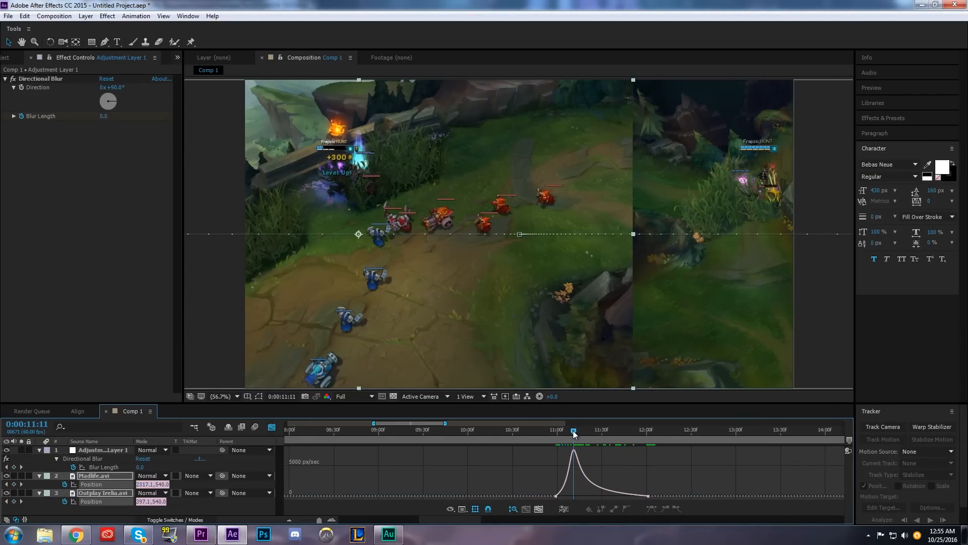
{"action": "left_click", "coordinate": [269, 428]}
{"action": "left_click", "coordinate": [392, 475]}
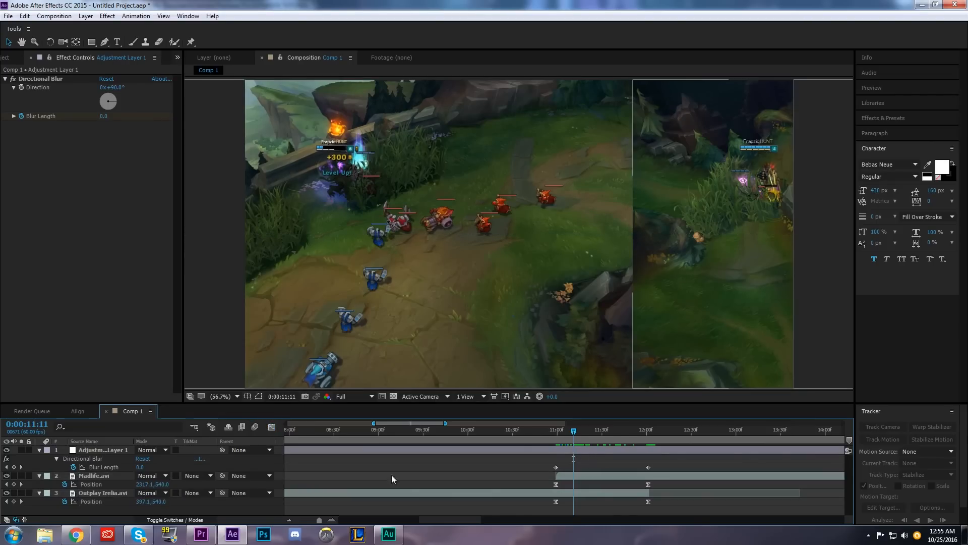
{"action": "left_click", "coordinate": [139, 467]}
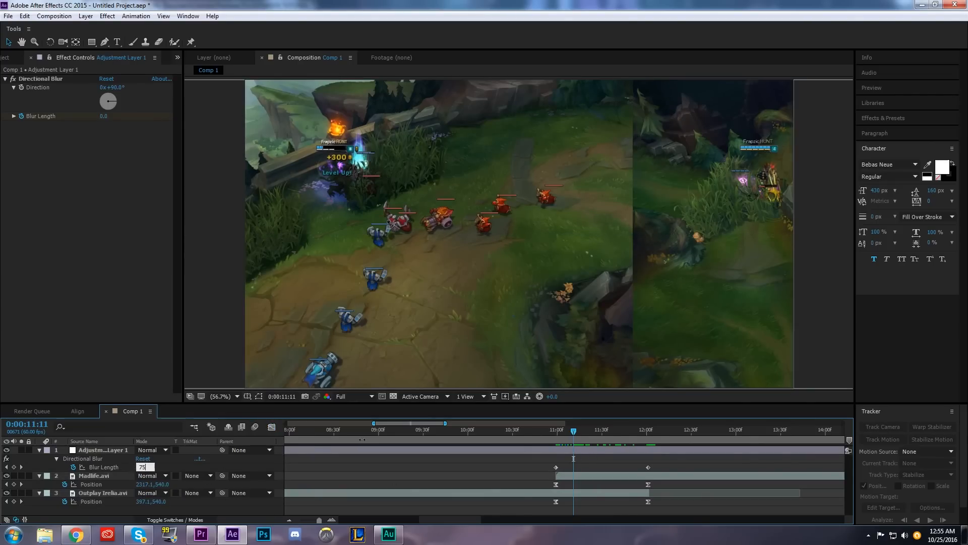
{"action": "type", "text": "75"}
{"action": "key", "text": "Return"}
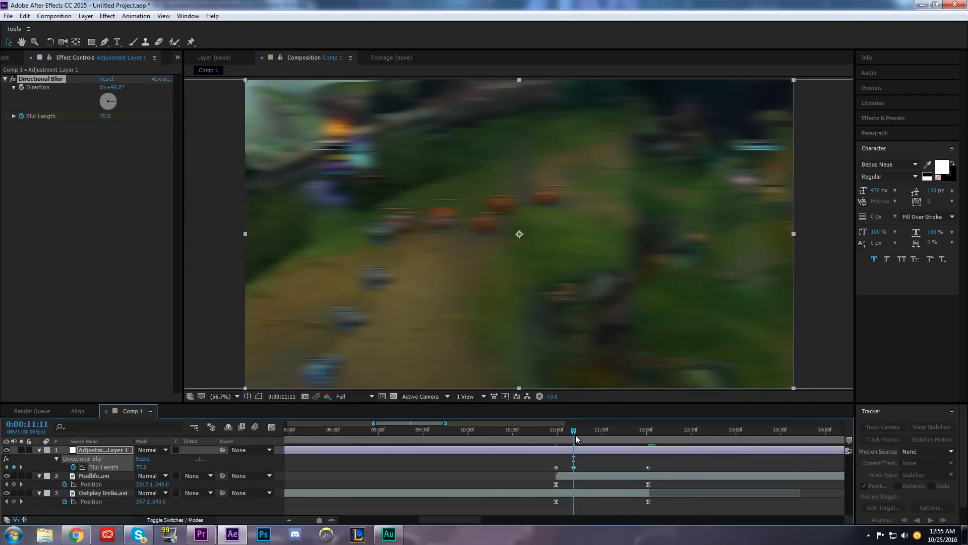
Apply Easy Ease to the Blur Length keyframes, lengthen the end keyframe's influence in the Graph Editor, and preview the blur
{"action": "left_click_drag", "start_coordinate": [577, 436], "coordinate": [550, 470]}
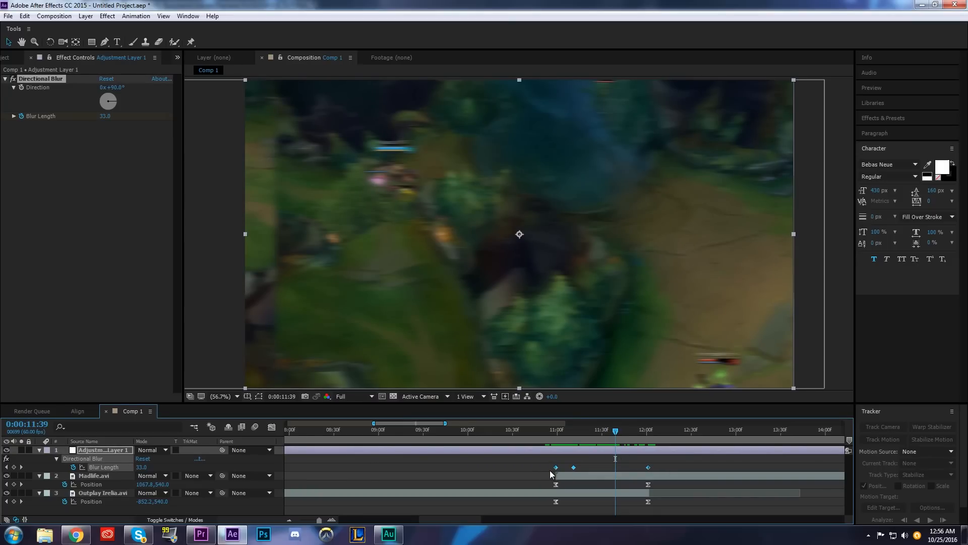
{"action": "key", "text": "F9"}
{"action": "left_click", "coordinate": [271, 429]}
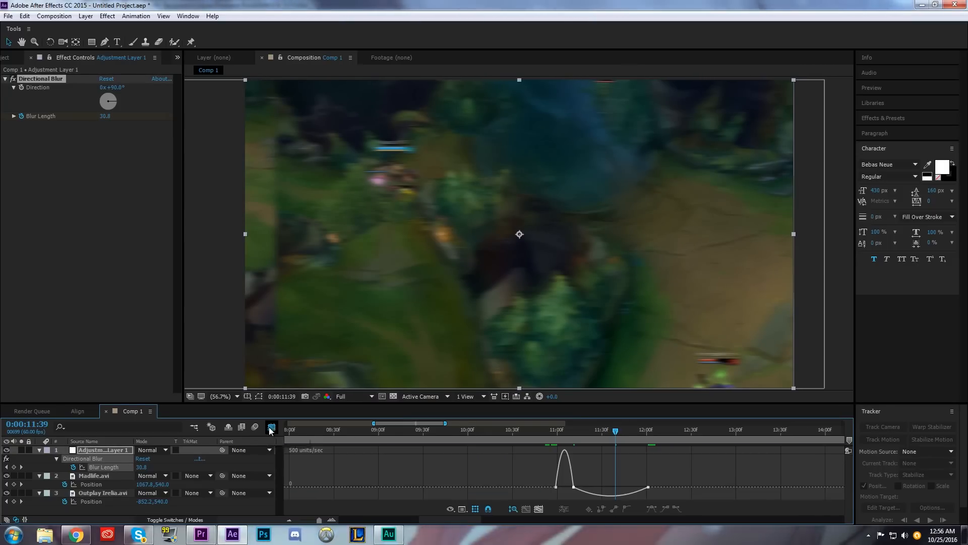
{"action": "left_click", "coordinate": [634, 494]}
{"action": "left_click_drag", "start_coordinate": [637, 488], "coordinate": [605, 488]}
{"action": "left_click", "coordinate": [271, 427]}
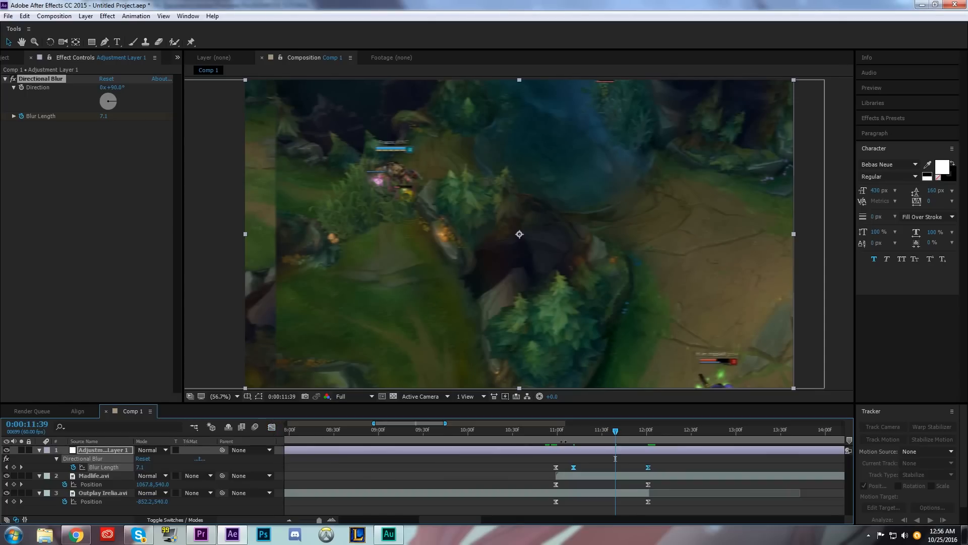
{"action": "left_click", "coordinate": [555, 433]}
{"action": "key", "text": "space"}
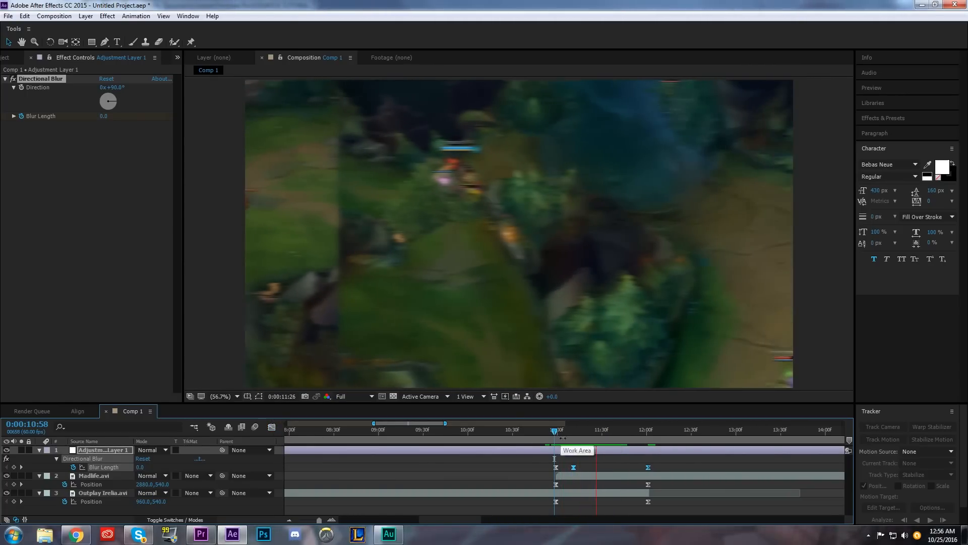
Reshape the Blur Length speed curve so the blur builds up more gradually after the first keyframe, and preview the transition
{"action": "left_click", "coordinate": [560, 433]}
{"action": "left_click", "coordinate": [563, 436]}
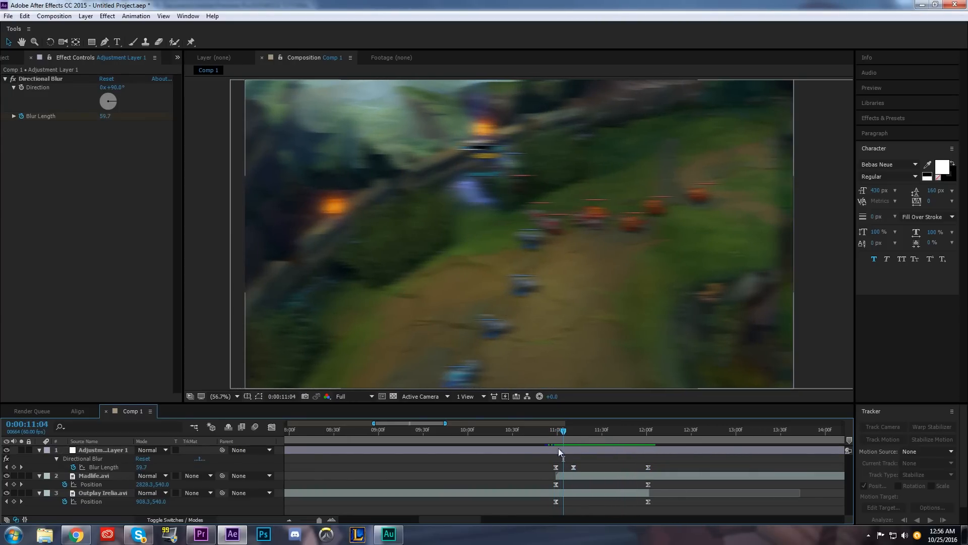
{"action": "left_click", "coordinate": [559, 448]}
{"action": "left_click", "coordinate": [271, 428]}
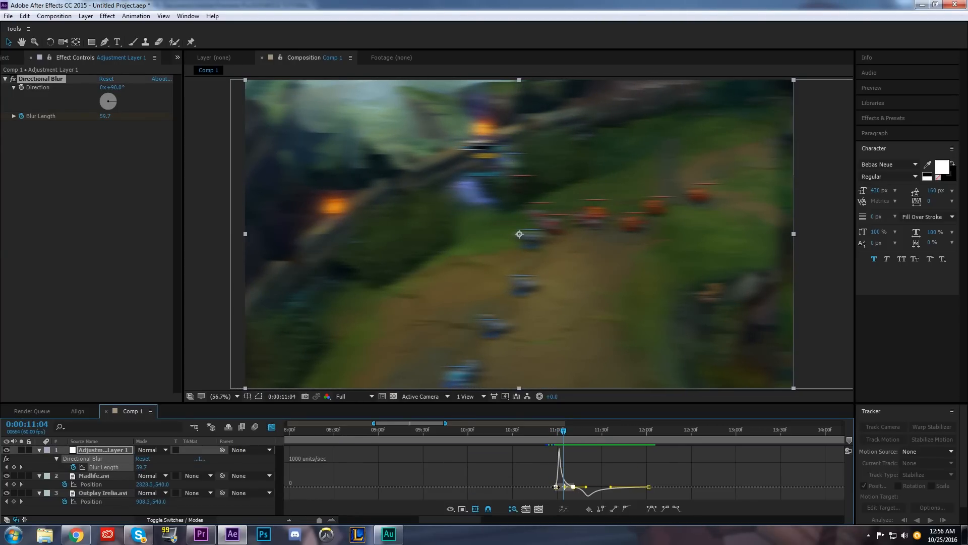
{"action": "left_click", "coordinate": [556, 487]}
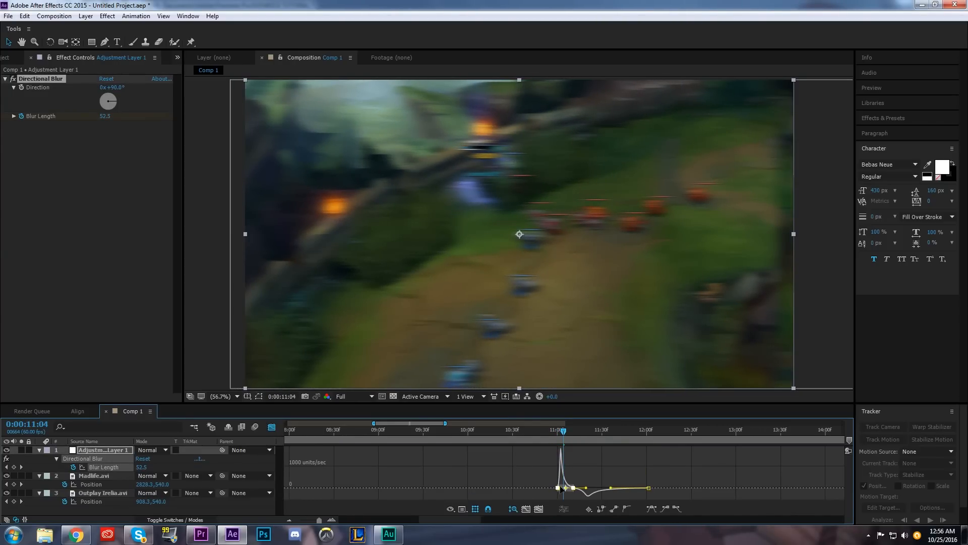
{"action": "left_click_drag", "start_coordinate": [560, 488], "coordinate": [572, 489]}
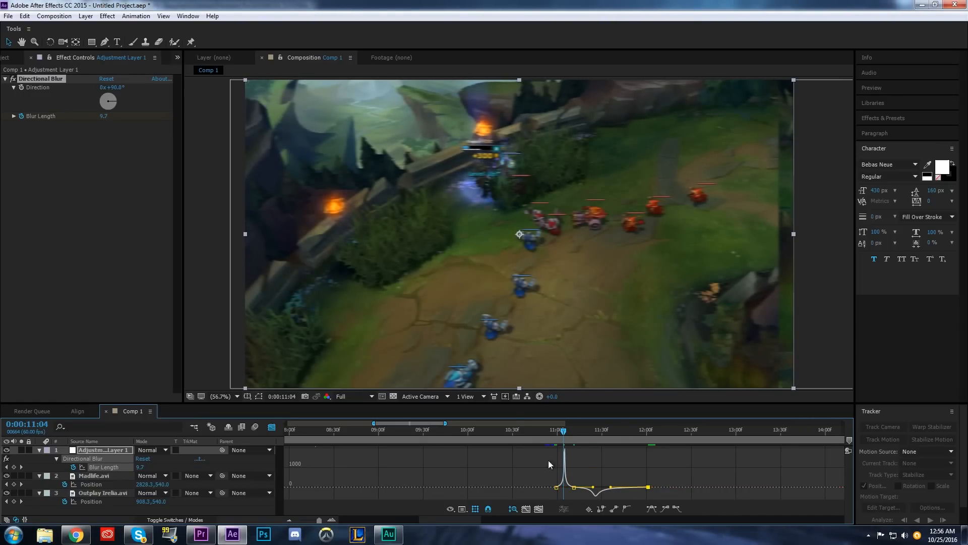
{"action": "left_click", "coordinate": [268, 428]}
{"action": "mouse_move", "coordinate": [547, 433]}
{"action": "left_mouse_down"}
{"action": "mouse_move", "coordinate": [632, 450]}
{"action": "mouse_move", "coordinate": [555, 450]}
{"action": "left_mouse_up"}
{"action": "key", "text": "space"}
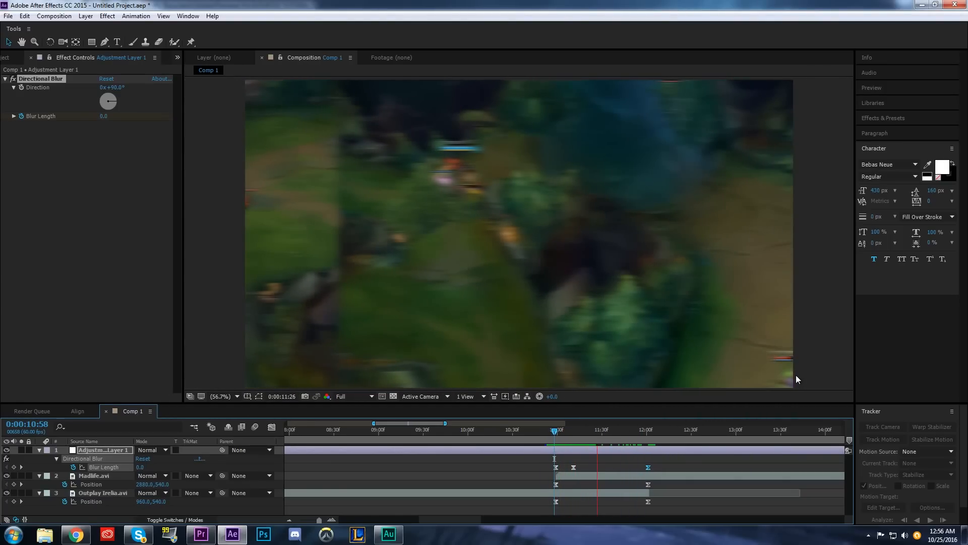
{"action": "left_click", "coordinate": [556, 433]}
{"action": "key", "text": "space"}
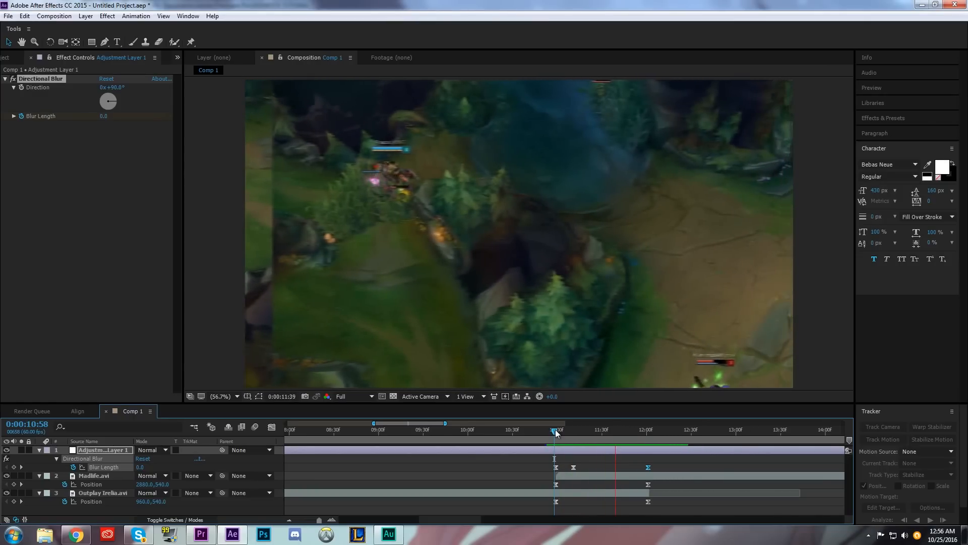
Add a Blur Length keyframe of 0 at 0:00:11:30 so the blur clears earlier, and preview the transition
{"action": "left_click_drag", "start_coordinate": [555, 431], "coordinate": [601, 446]}
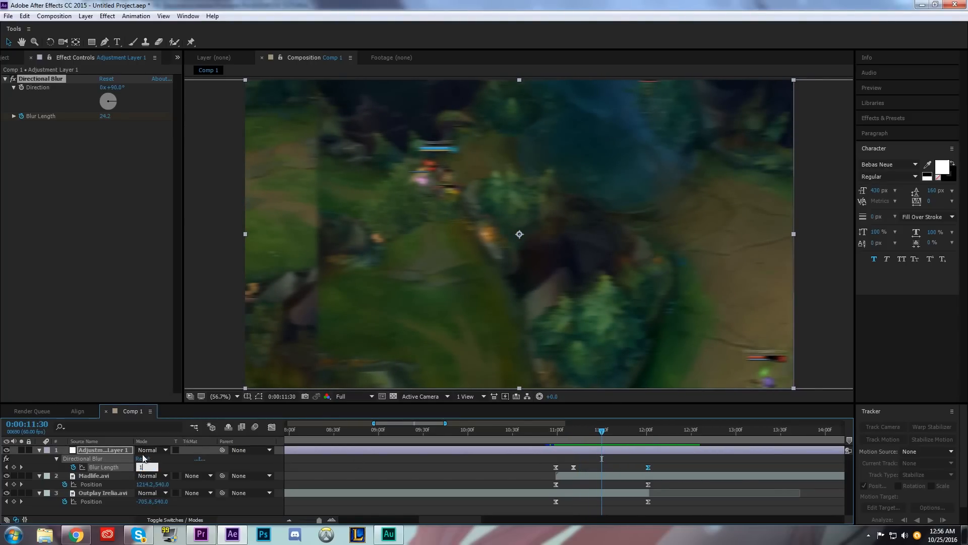
{"action": "left_click", "coordinate": [553, 432]}
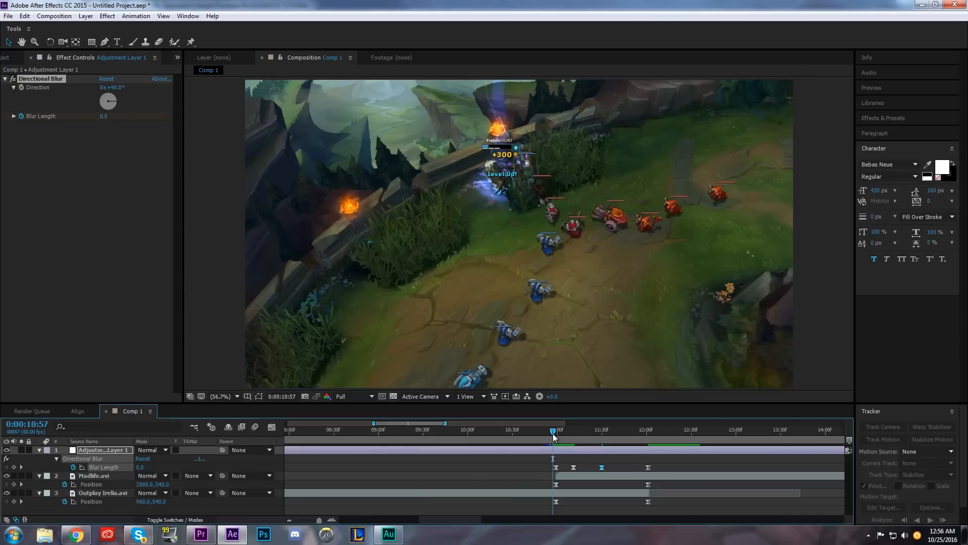
{"action": "key", "text": "space"}
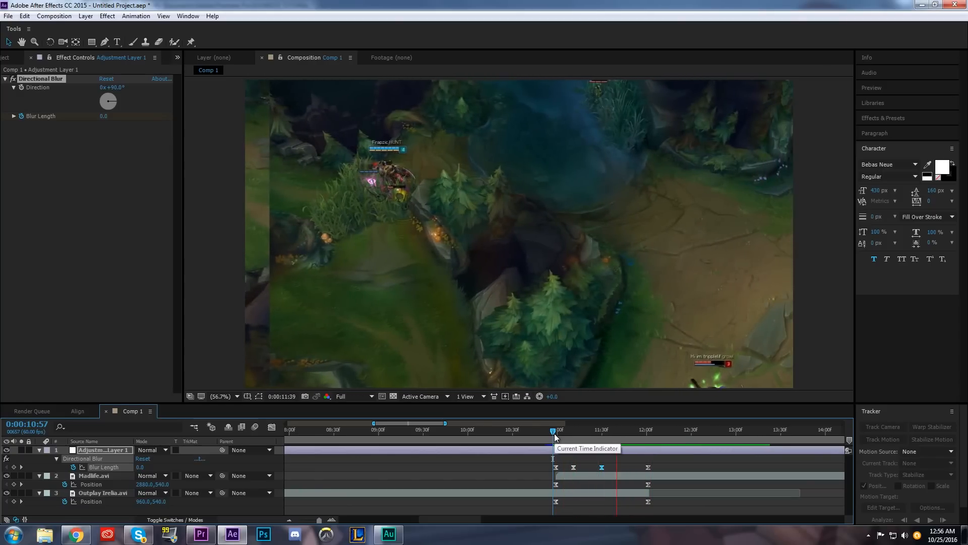
{"action": "key", "text": "space"}
Collapse the adjustment layer's properties and review the Position keyframes of both clips and the adjustment layer across the slide
{"action": "left_click_drag", "start_coordinate": [572, 444], "coordinate": [601, 470]}
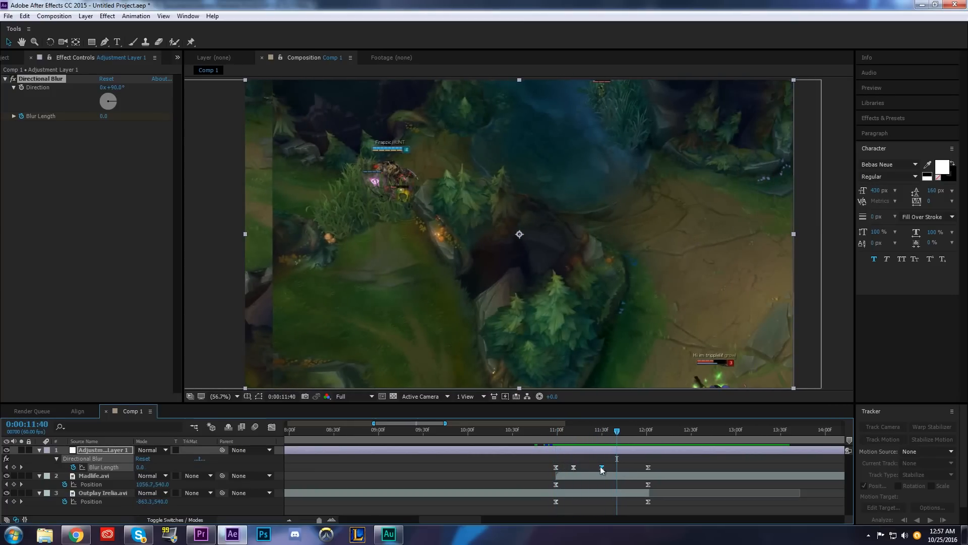
{"action": "left_click", "coordinate": [39, 450]}
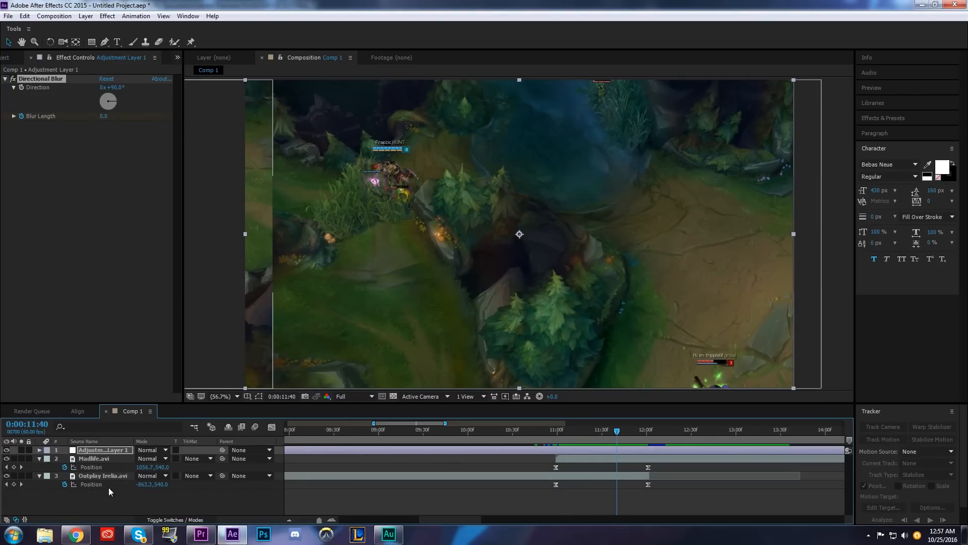
{"action": "left_click", "coordinate": [108, 487]}
{"action": "left_click", "coordinate": [83, 468]}
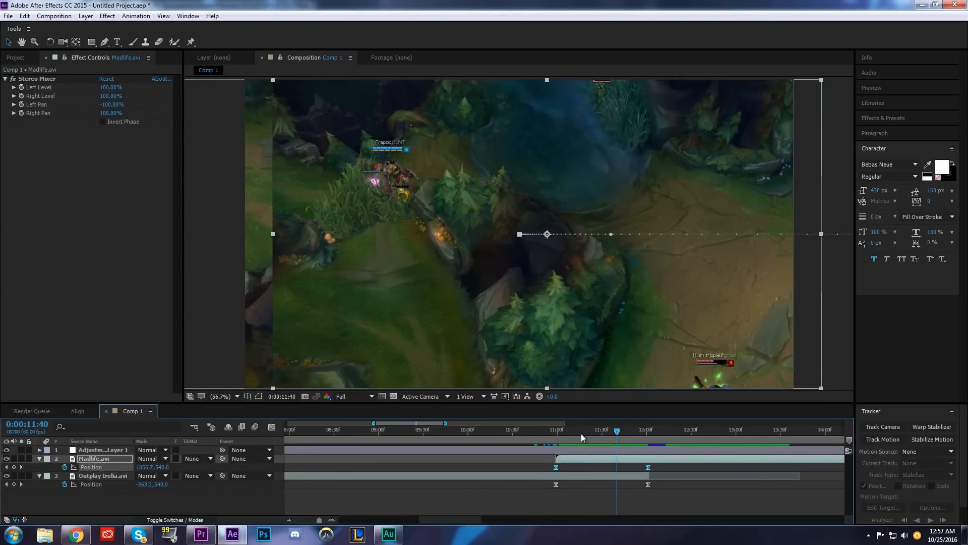
{"action": "left_click_drag", "start_coordinate": [581, 434], "coordinate": [555, 486]}
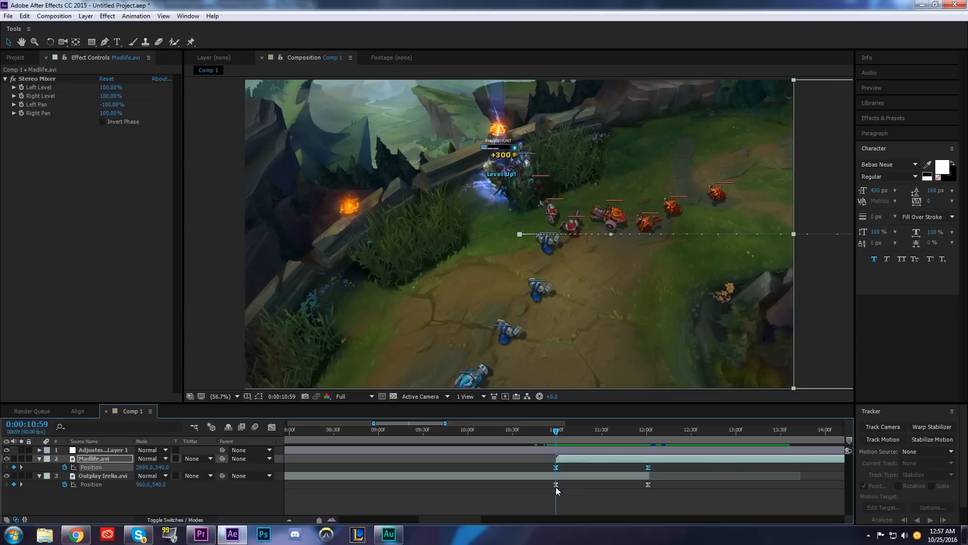
{"action": "left_click", "coordinate": [82, 449]}
{"action": "left_click_drag", "start_coordinate": [555, 435], "coordinate": [635, 446]}
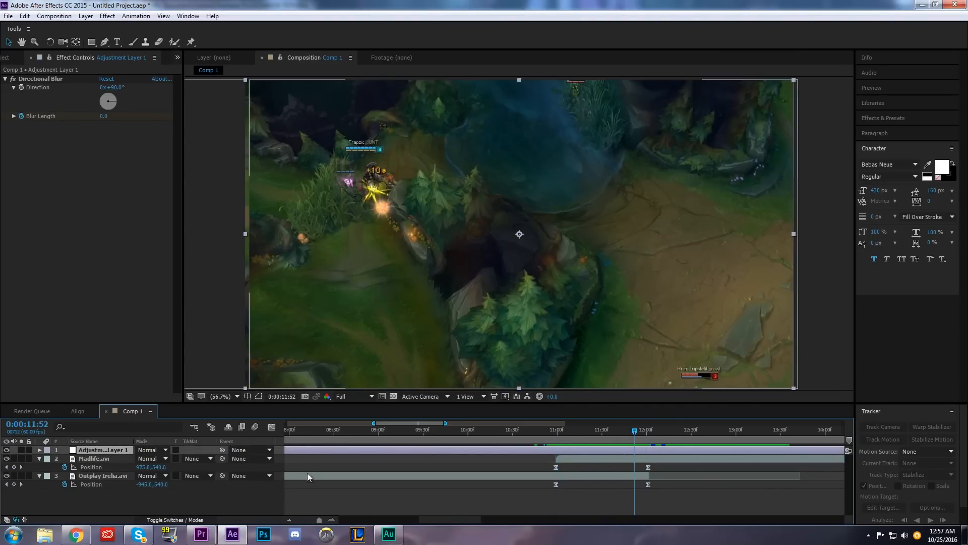
Delete the adjustment layer, Madlife and Outplay Irelia layers to empty the composition
{"action": "left_click", "coordinate": [290, 476]}
{"action": "left_click", "coordinate": [99, 460]}
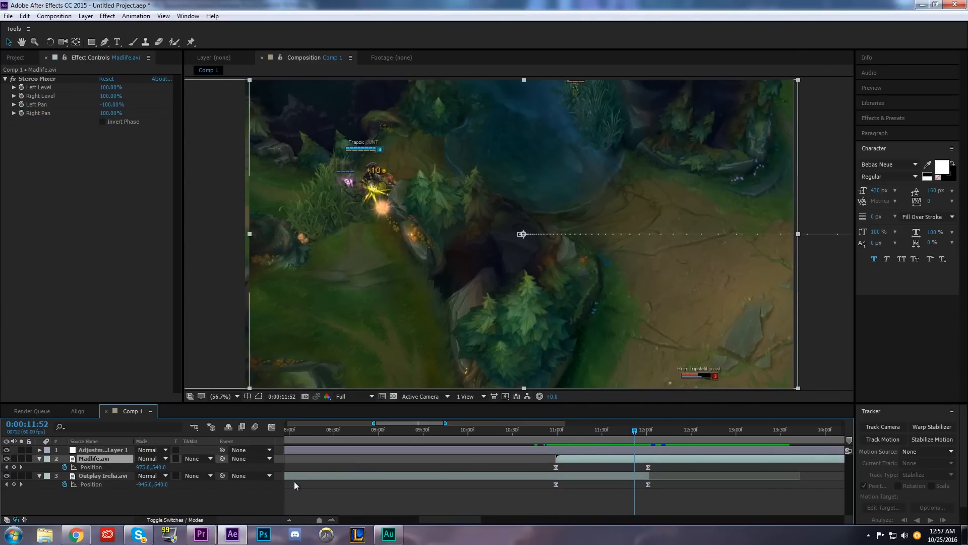
{"action": "key", "text": "Delete"}
{"action": "left_click", "coordinate": [101, 465]}
{"action": "key", "text": "Delete"}
{"action": "left_click", "coordinate": [104, 451]}
{"action": "key", "text": "Delete"}
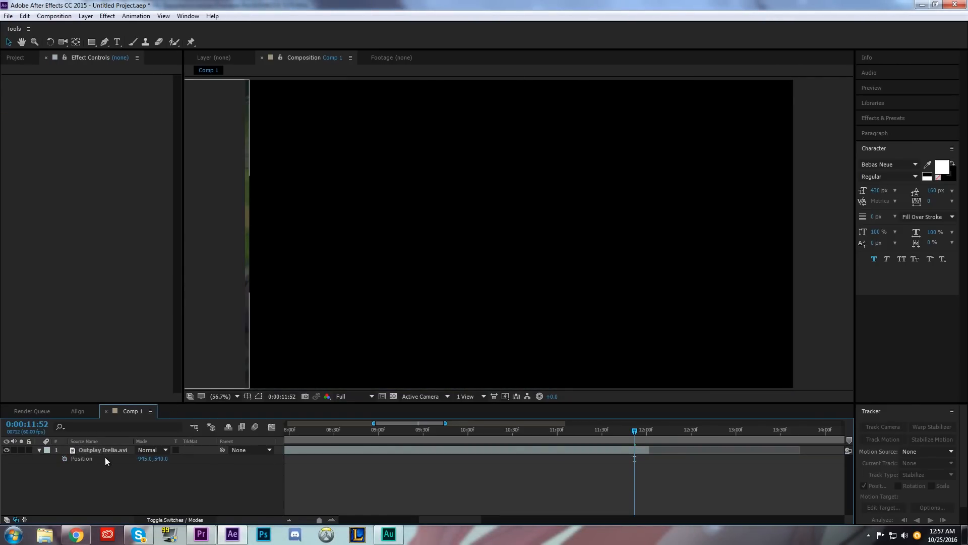
{"action": "left_click", "coordinate": [109, 449]}
{"action": "key", "text": "Delete"}
Add fresh copies of Madlife.avi and Outplay Irelia.avi to Comp 1, with Outplay Irelia above Madlife
{"action": "left_click", "coordinate": [15, 57]}
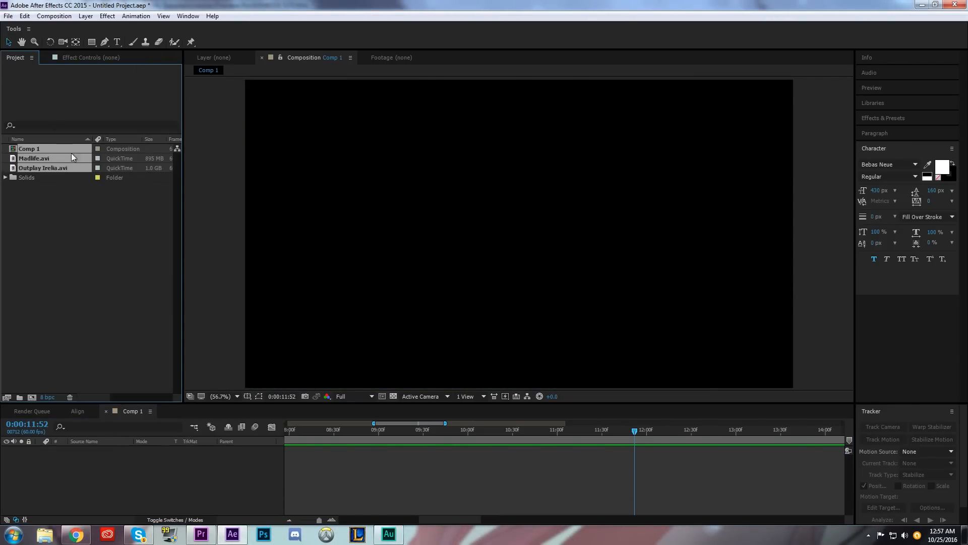
{"action": "left_click", "coordinate": [61, 194]}
{"action": "left_click_drag", "start_coordinate": [41, 158], "coordinate": [116, 478]}
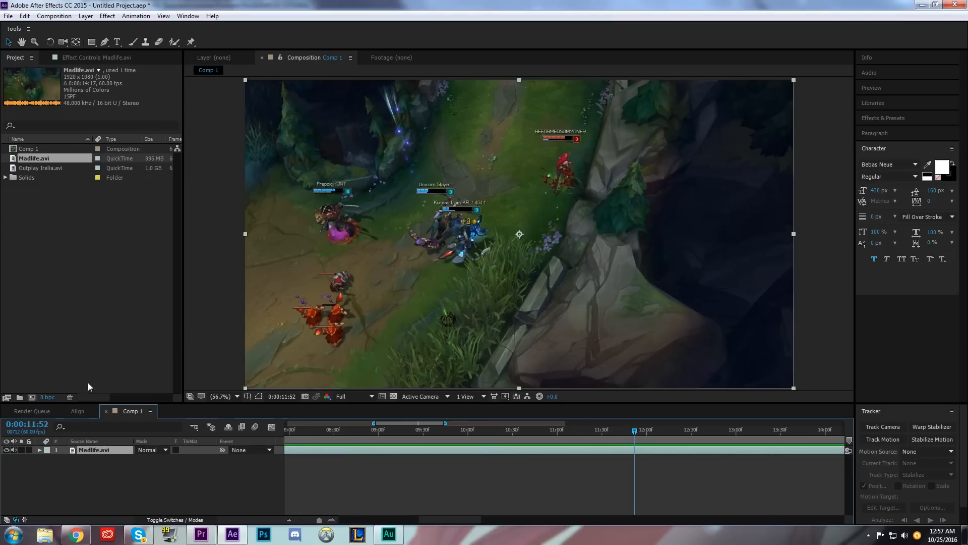
{"action": "left_click_drag", "start_coordinate": [35, 168], "coordinate": [96, 447]}
Move the Madlife layer to start at 0:00:14:29, overlapping the end of Outplay Irelia, and set the current time to 0:00:16:32
{"action": "left_click", "coordinate": [299, 521]}
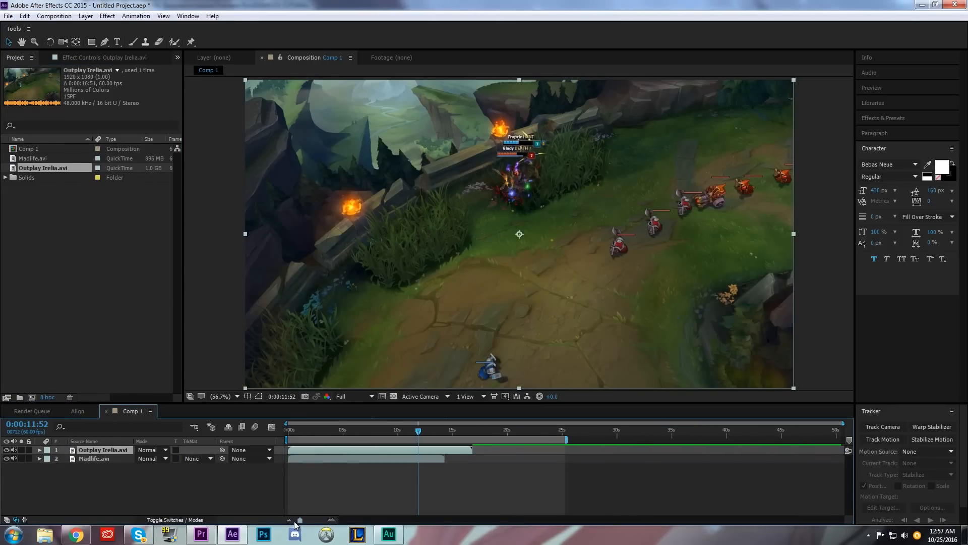
{"action": "left_click_drag", "start_coordinate": [359, 456], "coordinate": [500, 460]}
{"action": "left_click_drag", "start_coordinate": [300, 520], "coordinate": [312, 521]}
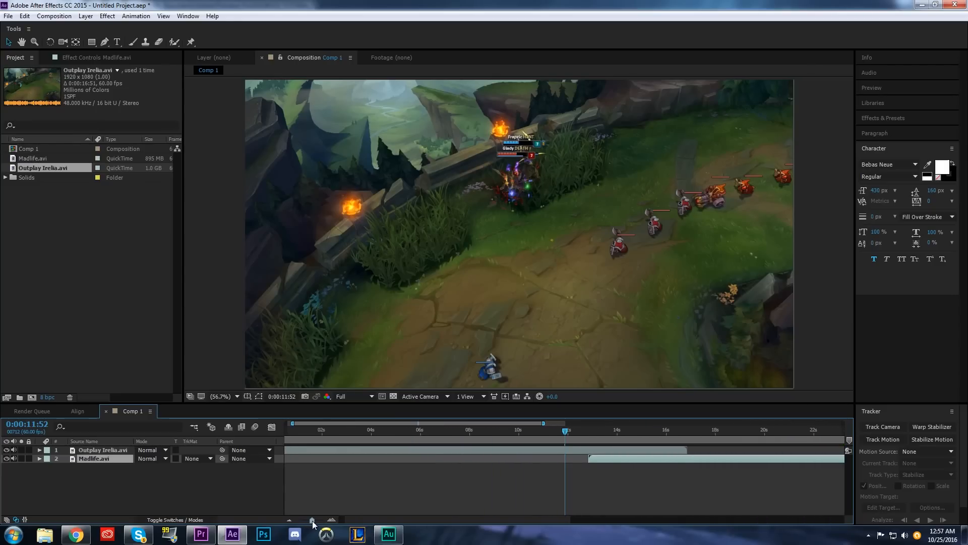
{"action": "left_click_drag", "start_coordinate": [600, 438], "coordinate": [691, 465]}
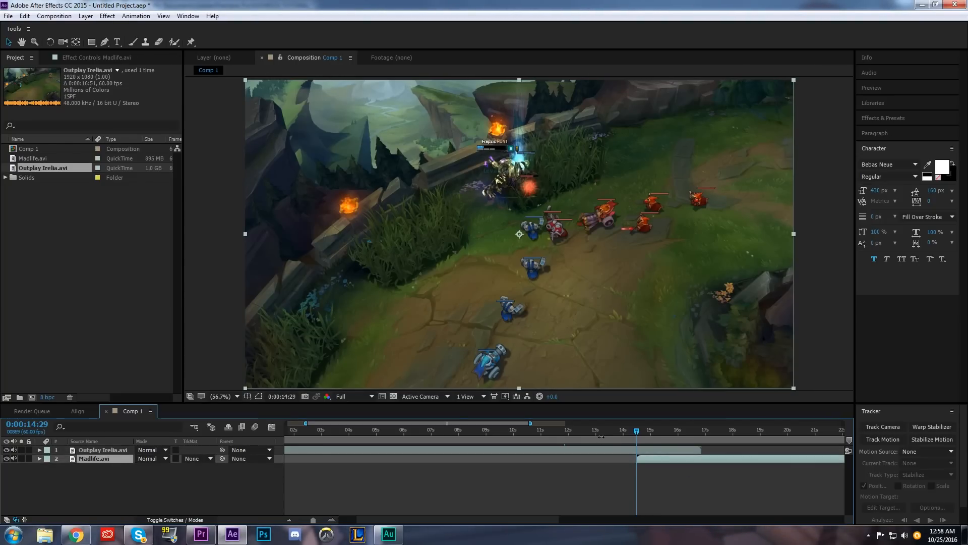
{"action": "left_click_drag", "start_coordinate": [590, 432], "coordinate": [692, 461]}
{"action": "left_click_drag", "start_coordinate": [312, 520], "coordinate": [318, 521]}
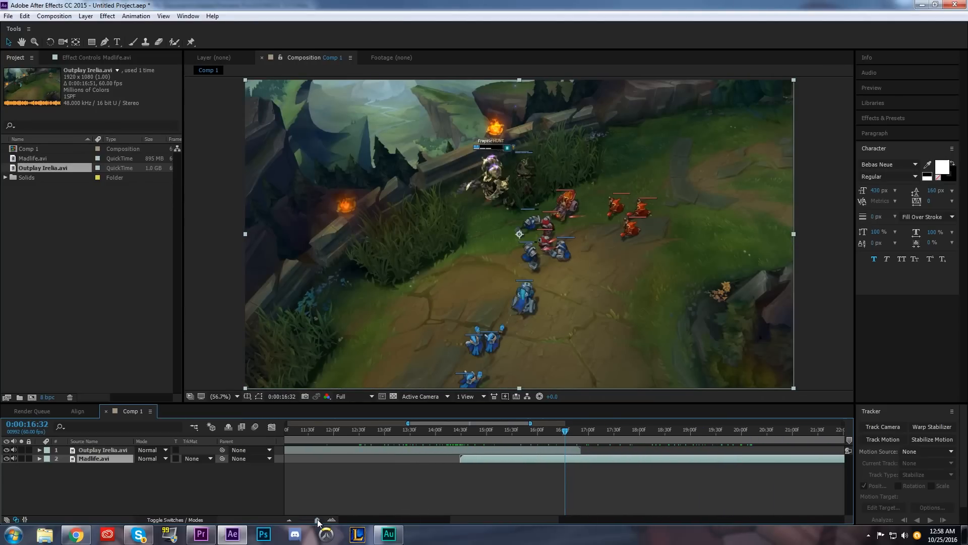
Split the Outplay Irelia layer at 0:00:14:29 and the Madlife layer at 0:00:16:51
{"action": "left_click_drag", "start_coordinate": [437, 429], "coordinate": [461, 433]}
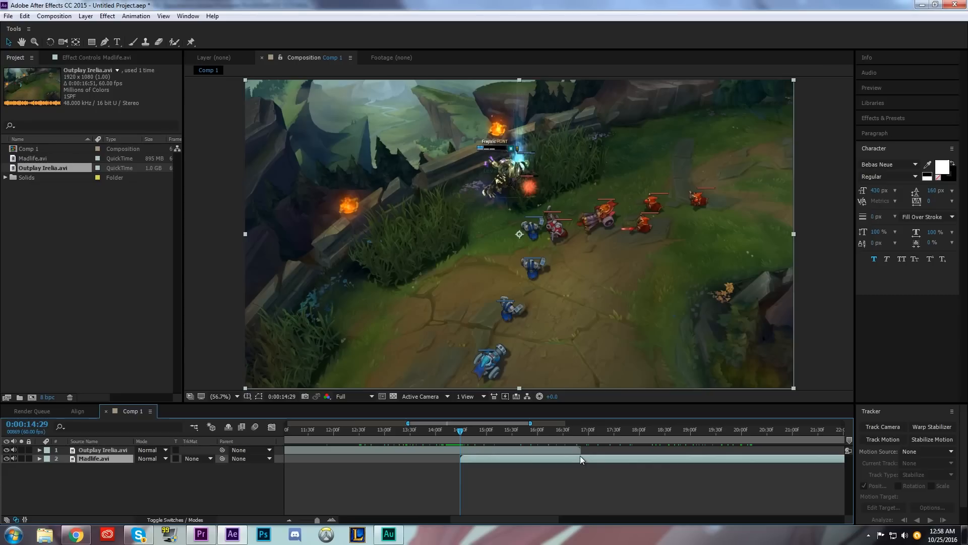
{"action": "left_click", "coordinate": [475, 451]}
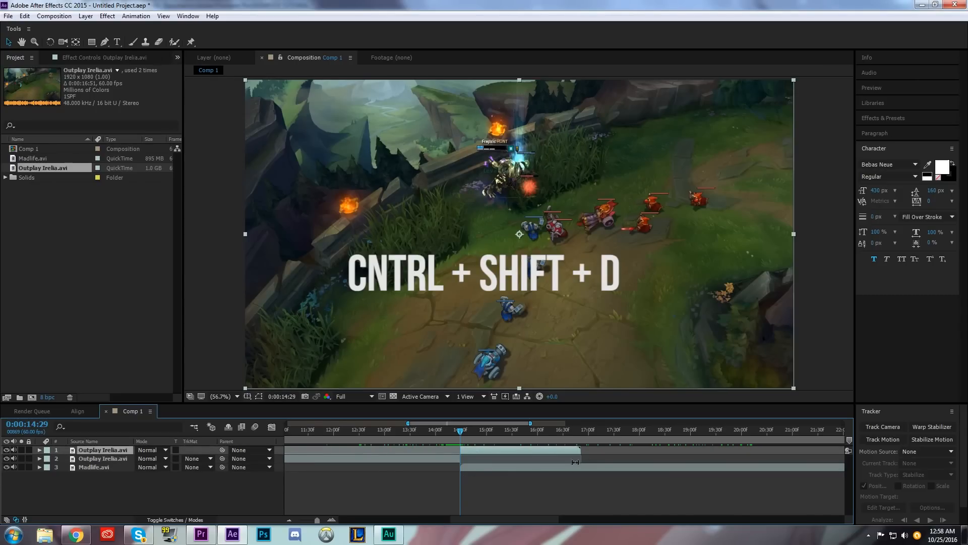
{"action": "left_click", "coordinate": [580, 429]}
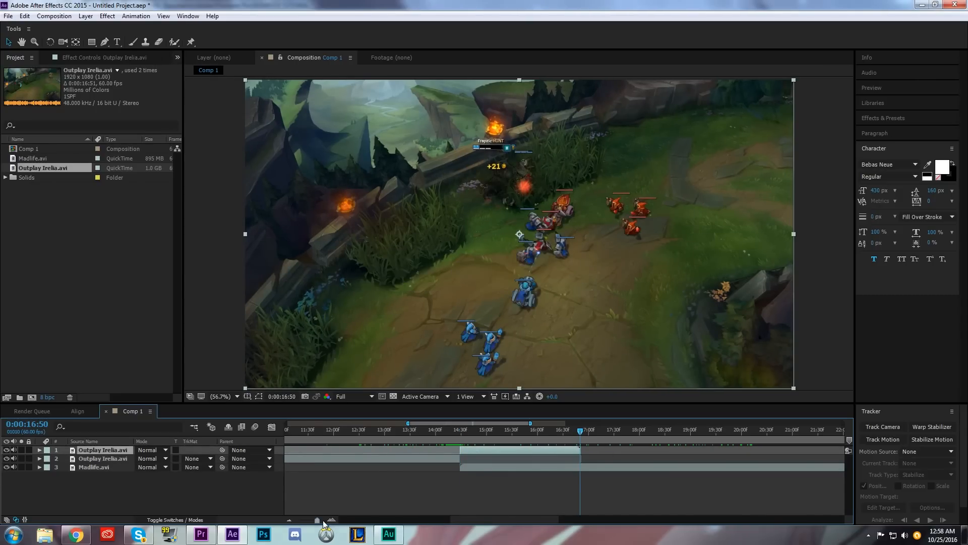
{"action": "left_click_drag", "start_coordinate": [317, 520], "coordinate": [326, 520]}
{"action": "mouse_move", "coordinate": [588, 431]}
{"action": "left_mouse_down"}
{"action": "mouse_move", "coordinate": [565, 433]}
{"action": "mouse_move", "coordinate": [589, 432]}
{"action": "mouse_move", "coordinate": [592, 463]}
{"action": "mouse_move", "coordinate": [591, 436]}
{"action": "mouse_move", "coordinate": [573, 434]}
{"action": "mouse_move", "coordinate": [585, 440]}
{"action": "left_mouse_up"}
{"action": "left_click", "coordinate": [595, 467]}
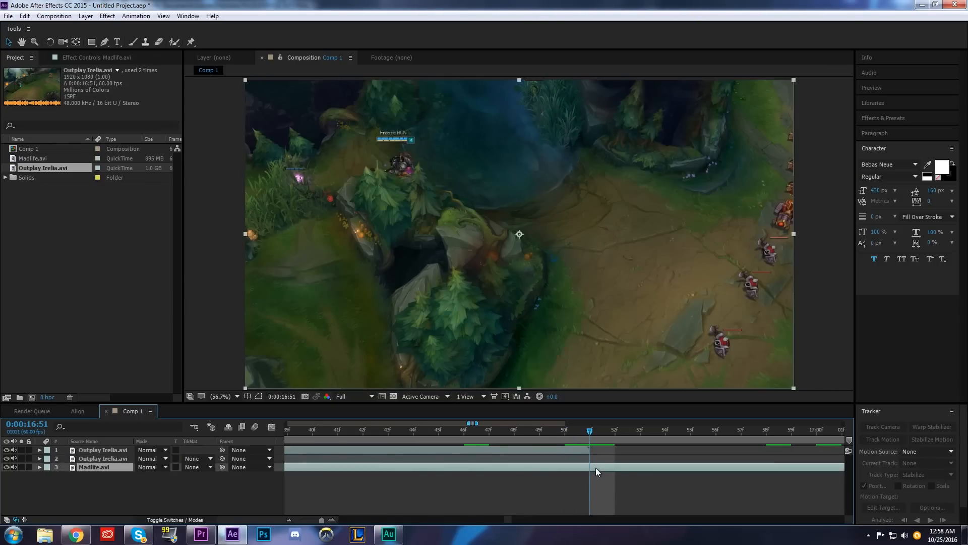
{"action": "left_click_drag", "start_coordinate": [322, 523], "coordinate": [312, 524]}
{"action": "key", "text": "ctrl+shift+d"}
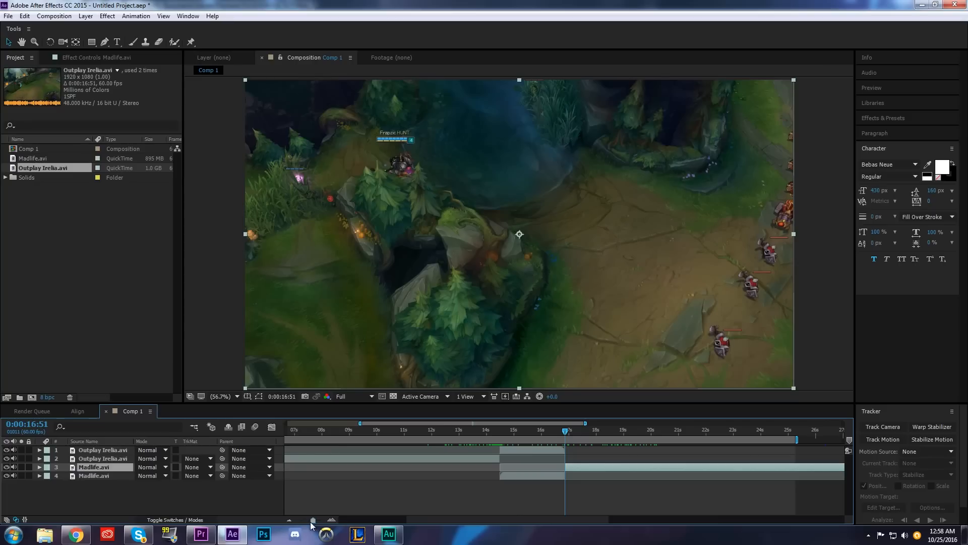
Move the overlapping Madlife segment directly beneath the later Outplay Irelia segment, and select both overlapping segments
{"action": "left_click_drag", "start_coordinate": [107, 467], "coordinate": [110, 458]}
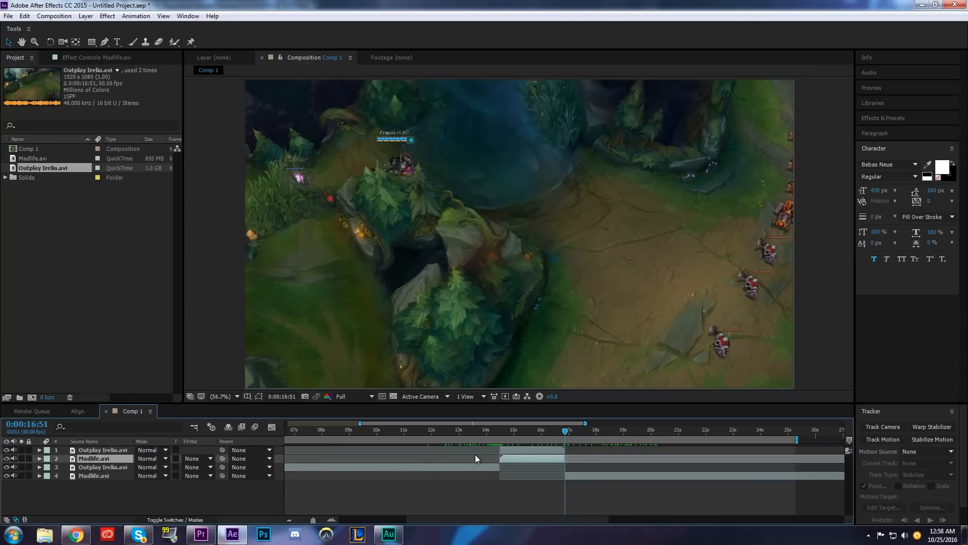
{"action": "left_click", "coordinate": [508, 450]}
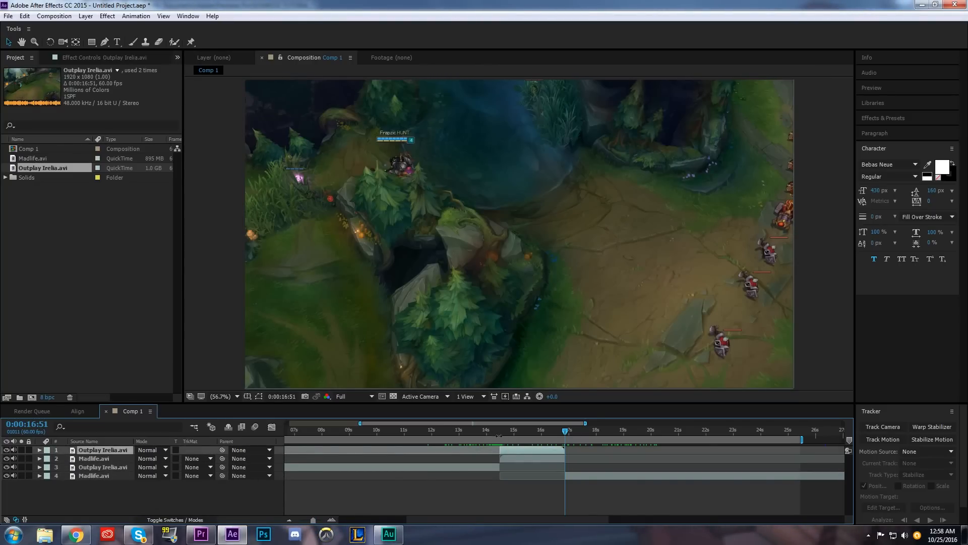
{"action": "left_click_drag", "start_coordinate": [507, 433], "coordinate": [536, 438]}
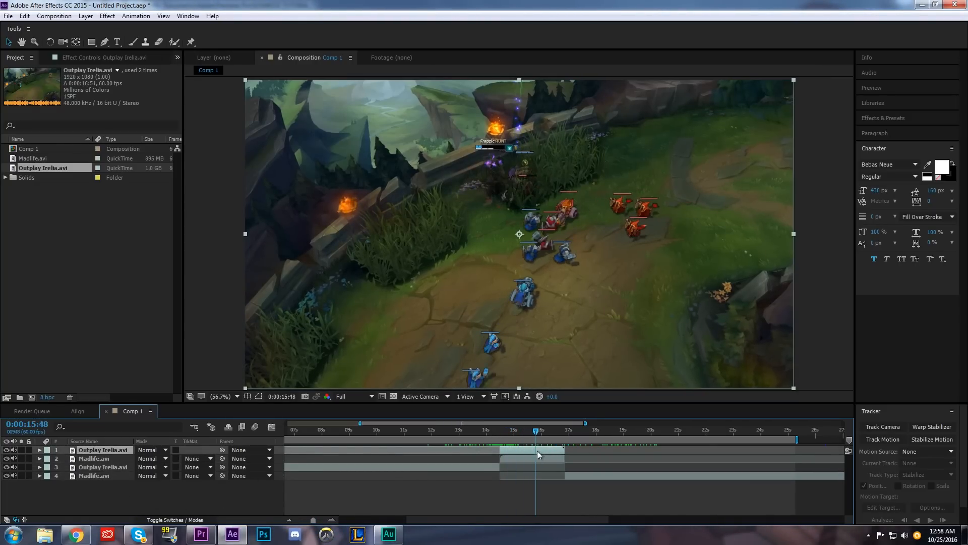
{"action": "left_click", "coordinate": [540, 456], "text": "shift"}
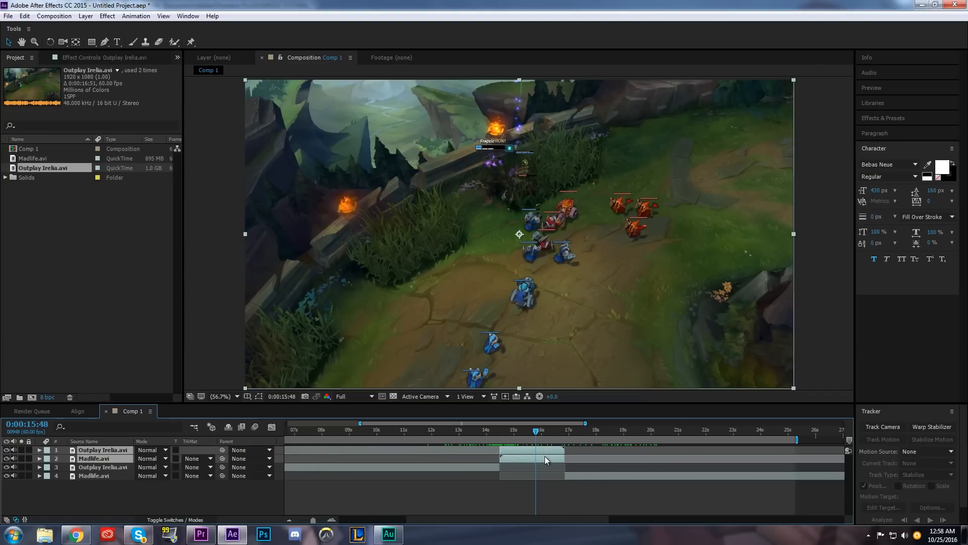
Try pre-composing the two overlapping segments under the name Transition, look inside the new composition, and undo the pre-composition
{"action": "right_click", "coordinate": [545, 456]}
{"action": "left_click", "coordinate": [576, 366]}
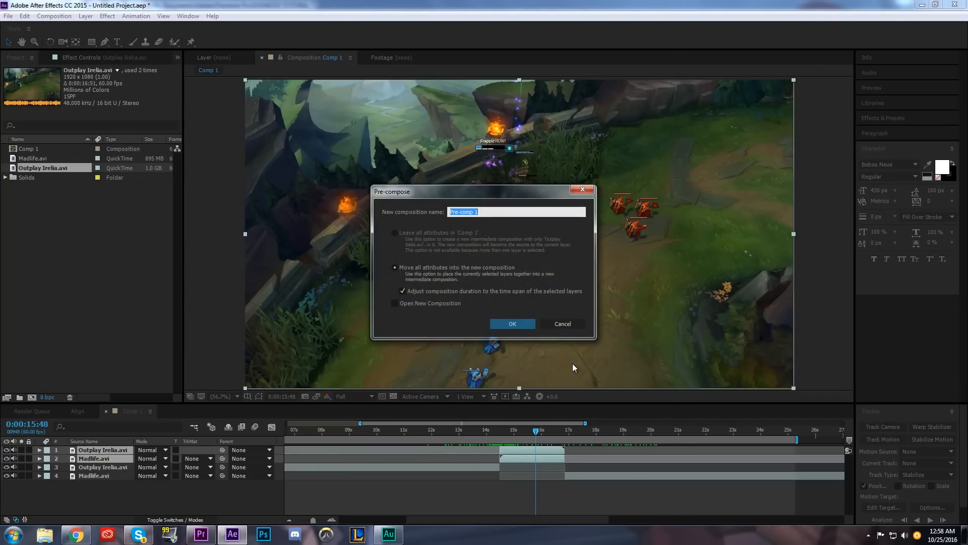
{"action": "type", "text": "Transit"}
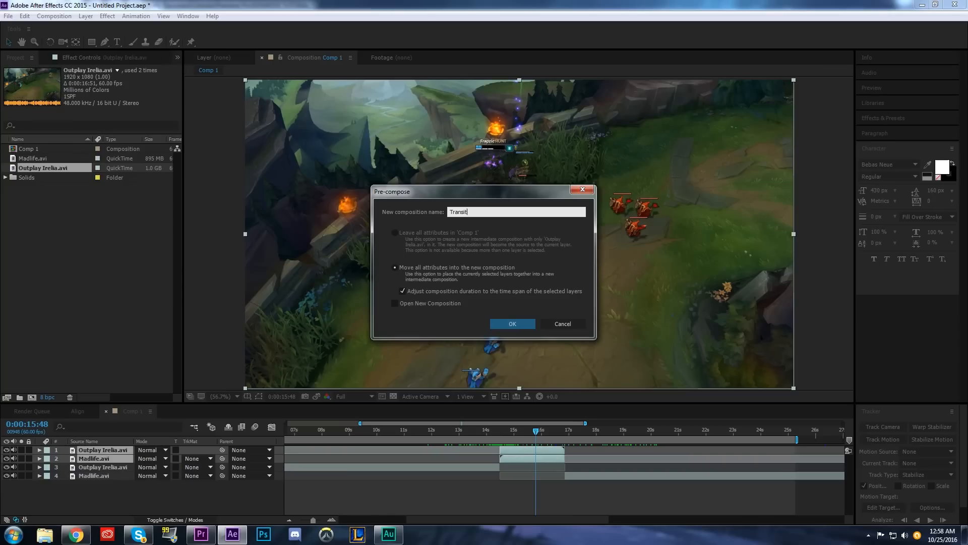
{"action": "type", "text": "ion"}
{"action": "key", "text": "Return"}
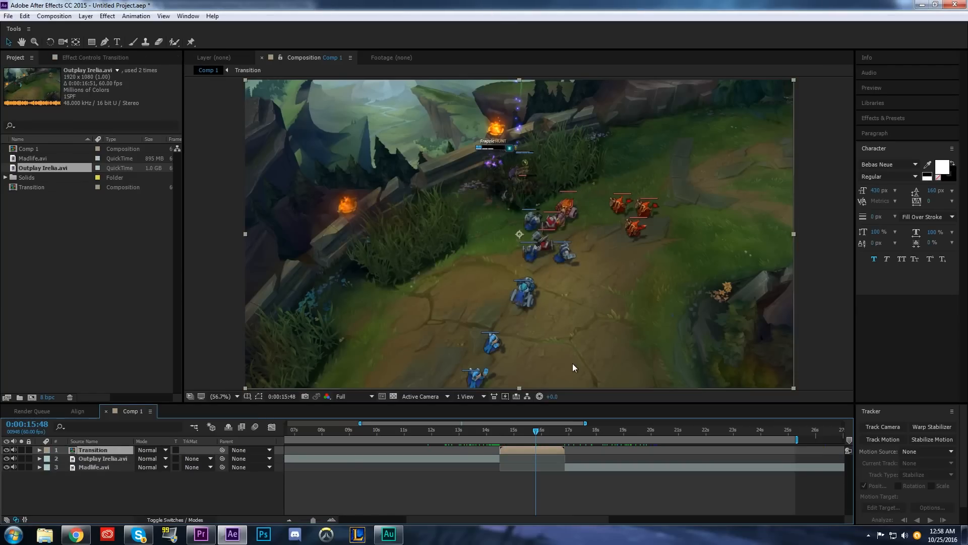
{"action": "double_click", "coordinate": [546, 451]}
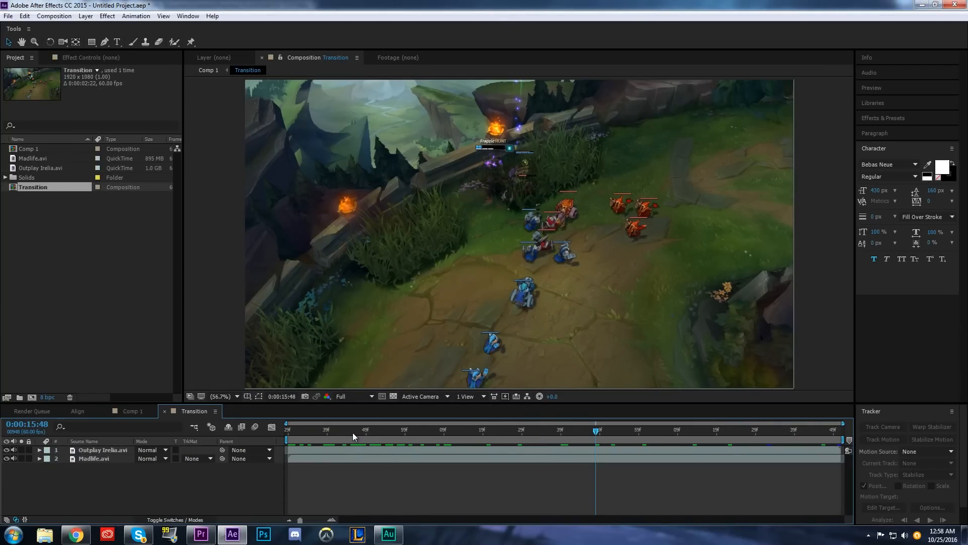
{"action": "left_click", "coordinate": [131, 411]}
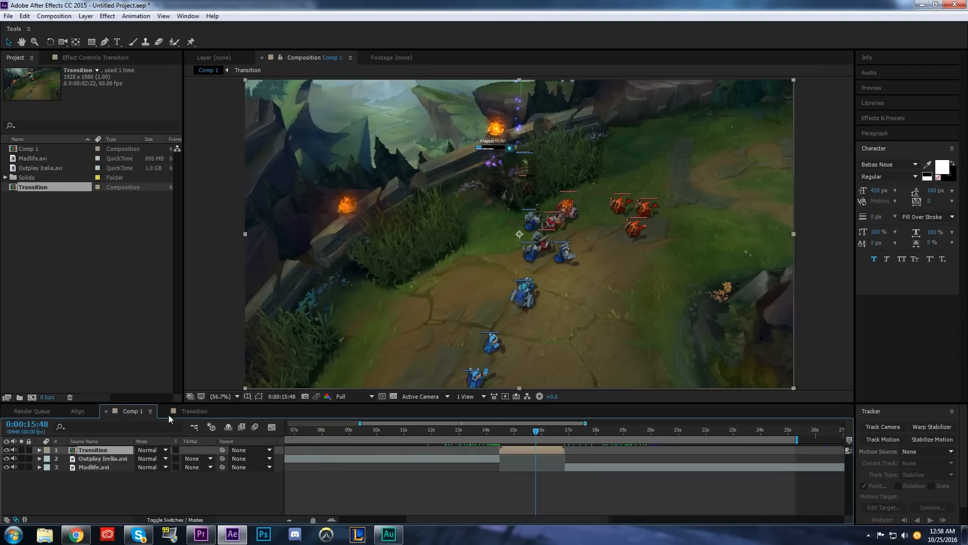
{"action": "key", "text": "ctrl+z"}
Pre-compose the two overlapping segments under the default name, moving all attributes and adjusting the duration to the selected layers' time span
{"action": "right_click", "coordinate": [550, 451]}
{"action": "left_click", "coordinate": [575, 362]}
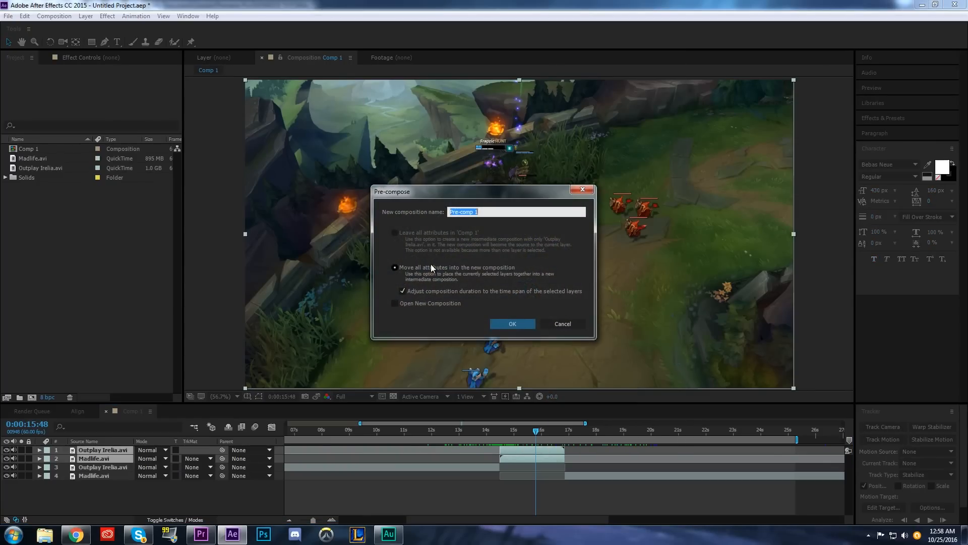
{"action": "left_click", "coordinate": [416, 268]}
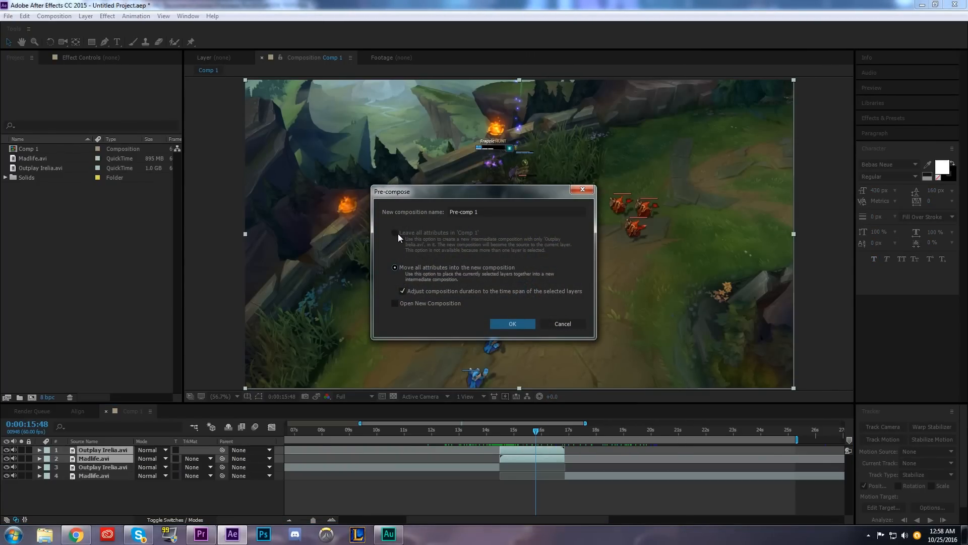
{"action": "left_click", "coordinate": [404, 292]}
{"action": "left_click", "coordinate": [403, 292]}
{"action": "left_click", "coordinate": [502, 323]}
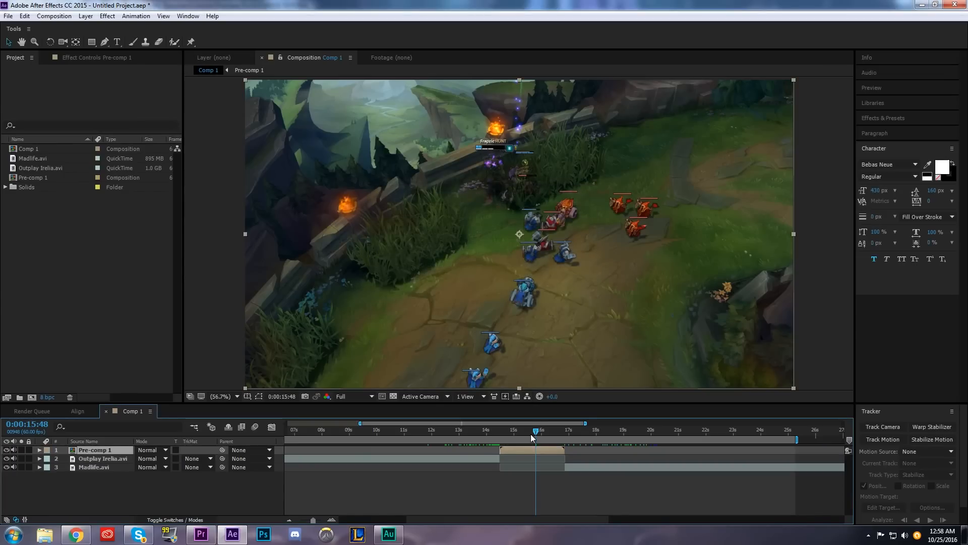
Open the pre-composition, scrub through the clips inside it, and return to Comp 1
{"action": "double_click", "coordinate": [528, 450]}
{"action": "left_click_drag", "start_coordinate": [377, 429], "coordinate": [350, 445]}
{"action": "left_click", "coordinate": [133, 411]}
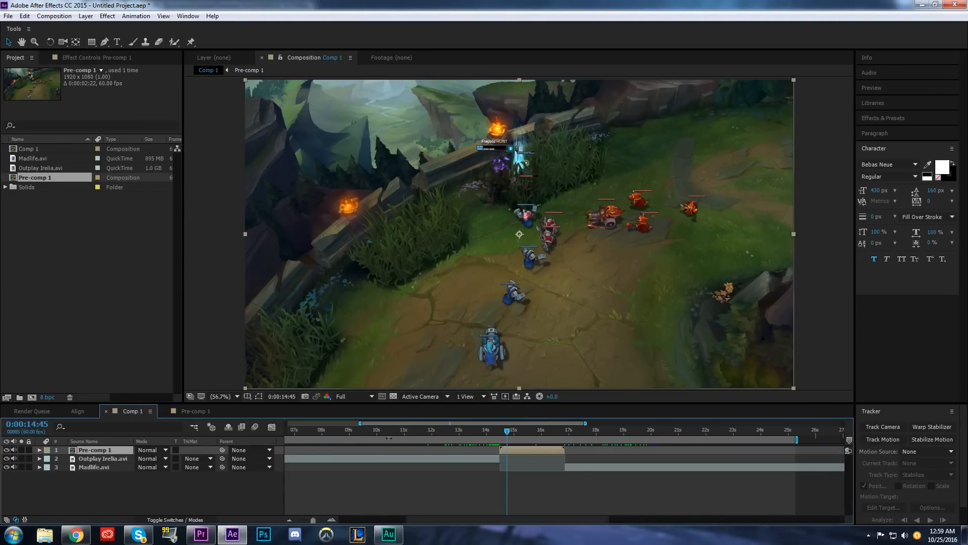
Set the current time to 0:00:14:29 and apply the Displacement Map distort effect to the Pre-comp 1 layer
{"action": "mouse_move", "coordinate": [511, 434]}
{"action": "left_mouse_down"}
{"action": "mouse_move", "coordinate": [487, 434]}
{"action": "mouse_move", "coordinate": [500, 434]}
{"action": "left_mouse_up"}
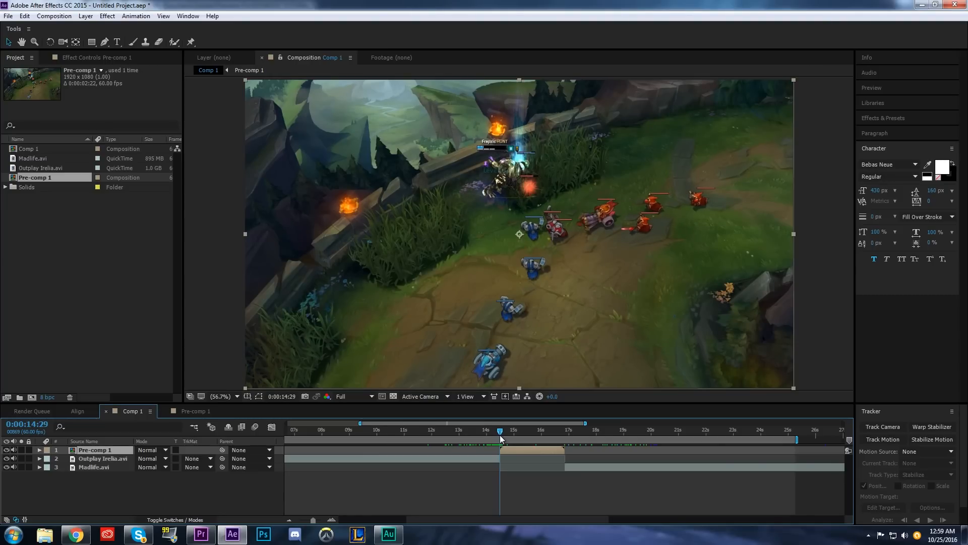
{"action": "left_click", "coordinate": [66, 57]}
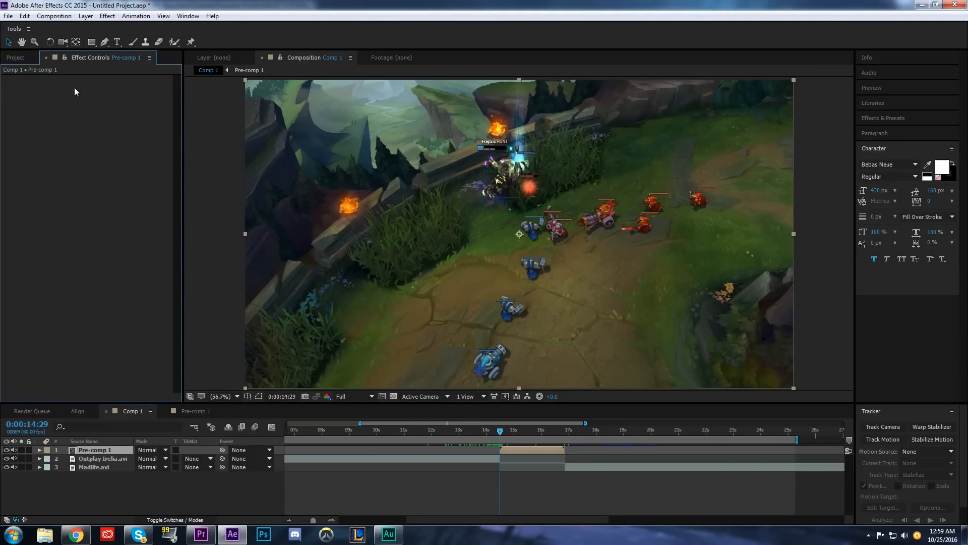
{"action": "right_click", "coordinate": [69, 75]}
{"action": "mouse_move", "coordinate": [115, 184]}
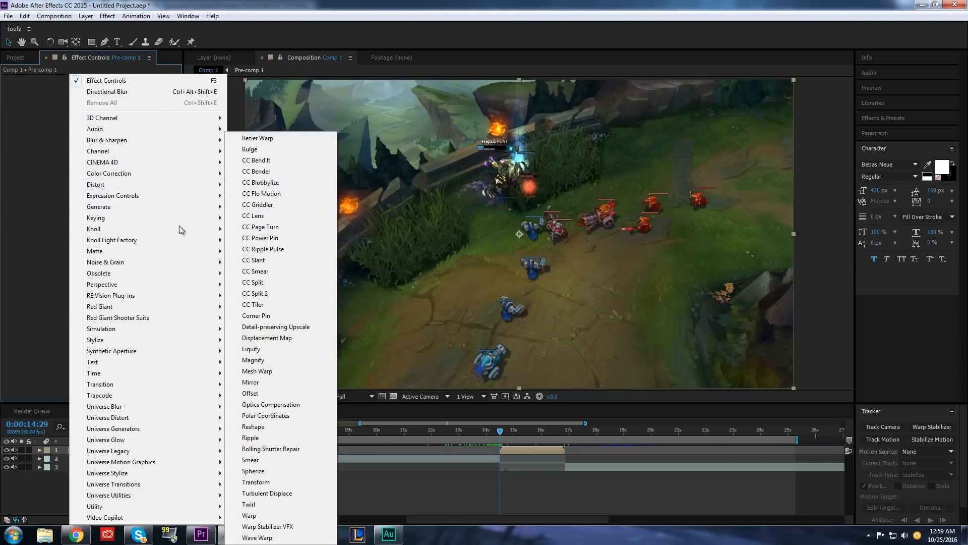
{"action": "left_click", "coordinate": [247, 337]}
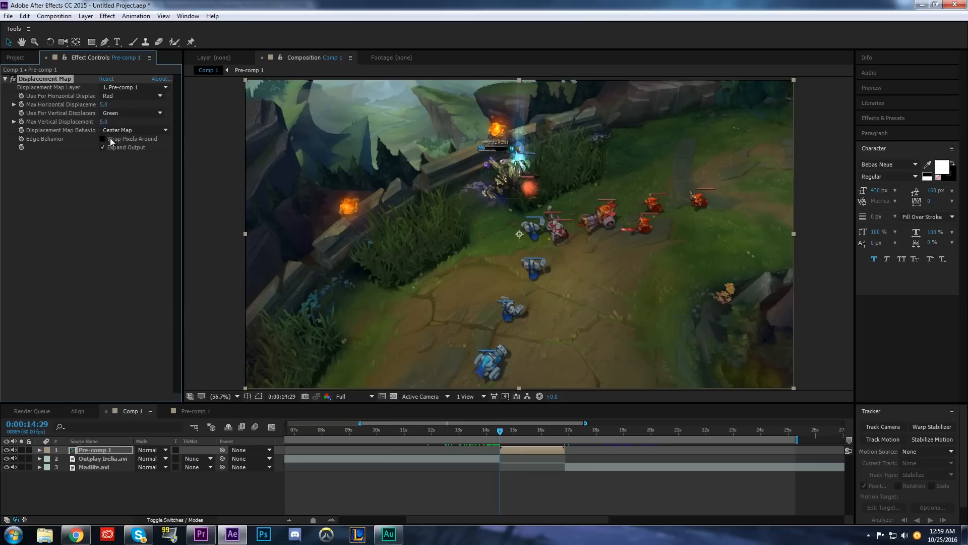
Set the Displacement Map's Max Horizontal Displacement and Max Vertical Displacement to 0, and try out the horizontal displacement
{"action": "left_click", "coordinate": [103, 104]}
{"action": "type", "text": "0"}
{"action": "key", "text": "Return"}
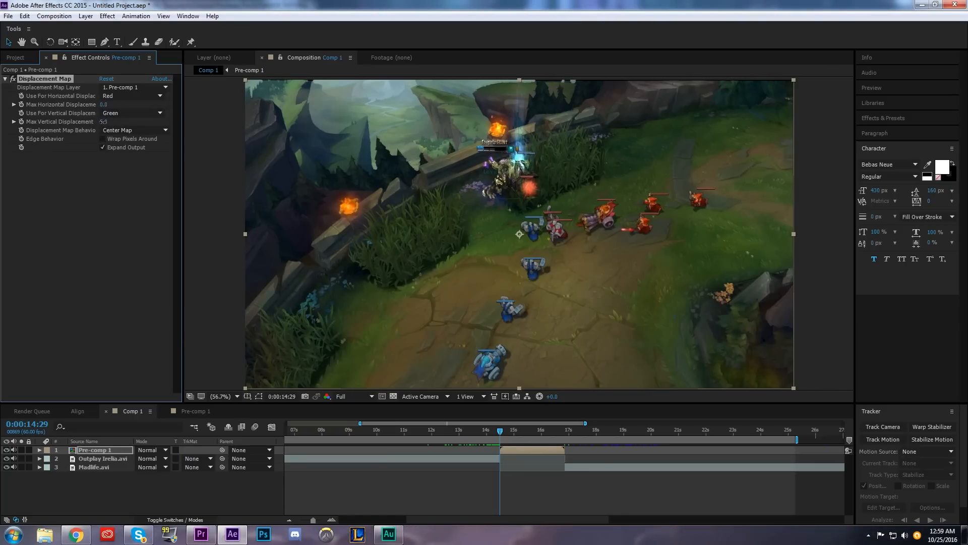
{"action": "left_click", "coordinate": [109, 123]}
{"action": "type", "text": "0"}
{"action": "key", "text": "Return"}
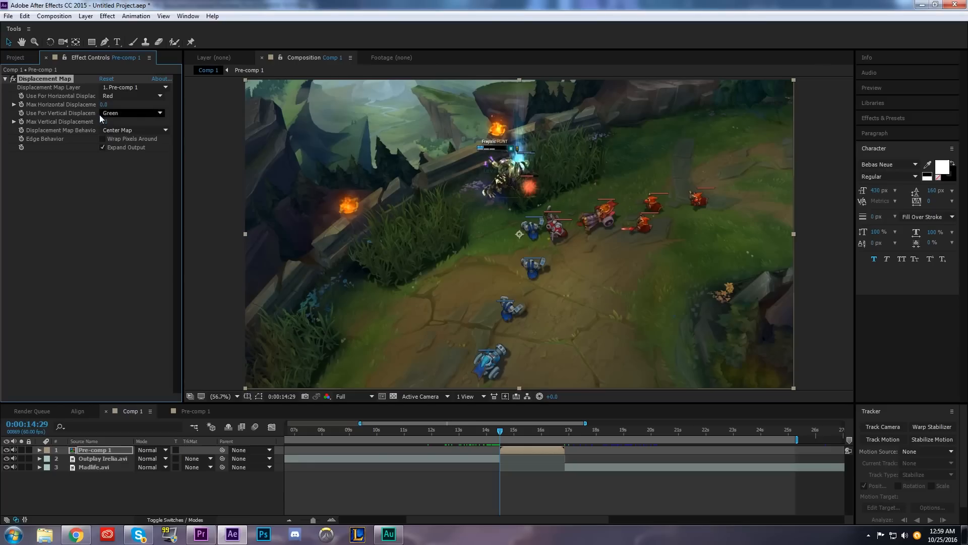
{"action": "left_click_drag", "start_coordinate": [104, 104], "coordinate": [162, 178]}
Set Use For Horizontal Displacement to Full and enable Wrap Pixels Around, testing the horizontal displacement and undoing that test
{"action": "left_click", "coordinate": [123, 95]}
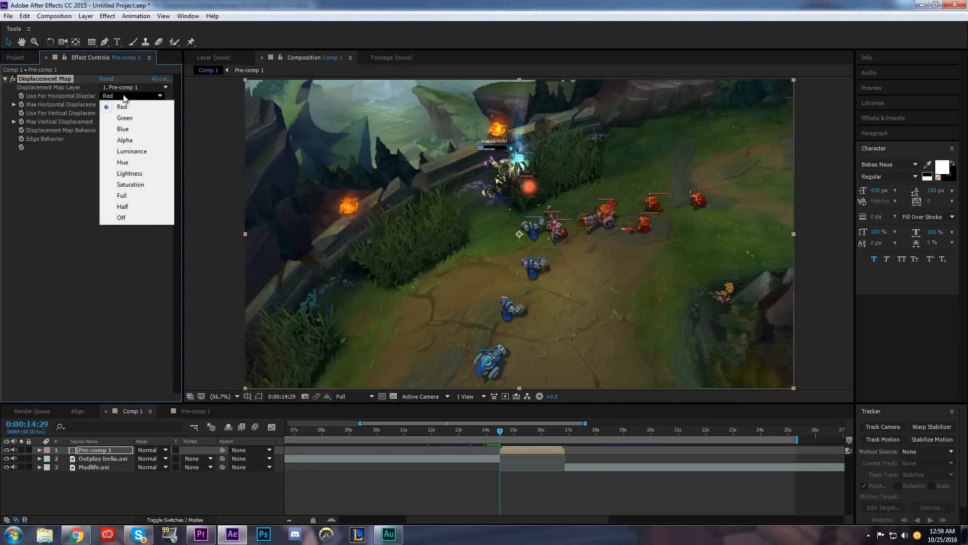
{"action": "left_click", "coordinate": [121, 195]}
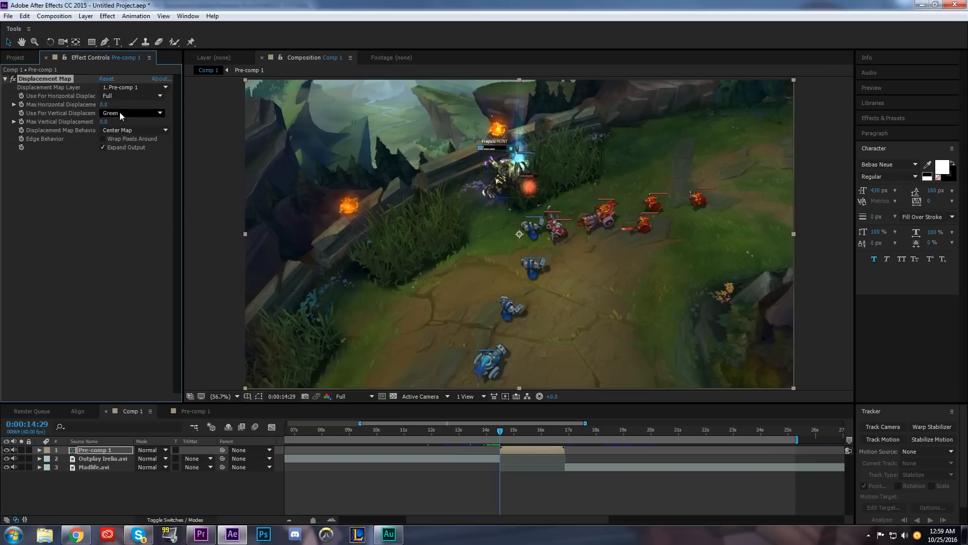
{"action": "left_click", "coordinate": [102, 139]}
{"action": "left_click_drag", "start_coordinate": [103, 104], "coordinate": [777, 146]}
{"action": "key", "text": "ctrl+z"}
{"action": "left_click_drag", "start_coordinate": [314, 522], "coordinate": [320, 522]}
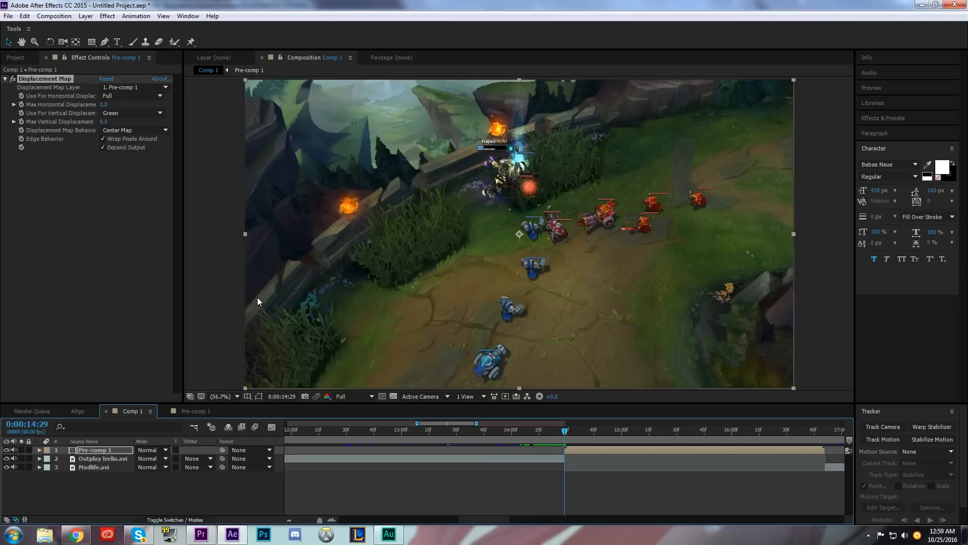
Keyframe Max Horizontal Displacement at 0 at 0:00:14:29 and at a very high value at 0:00:16:50, and scrub through the movement
{"action": "left_click", "coordinate": [21, 106]}
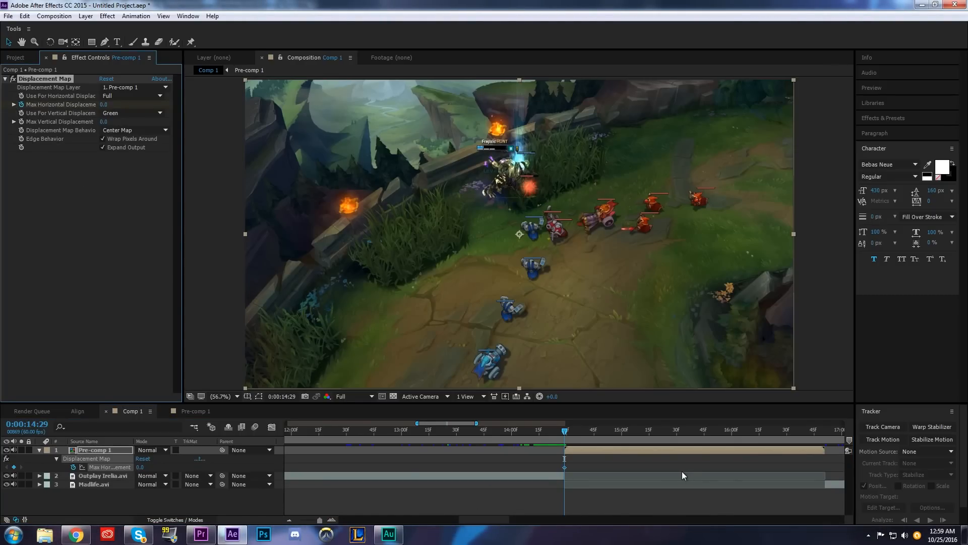
{"action": "left_click_drag", "start_coordinate": [571, 429], "coordinate": [823, 468]}
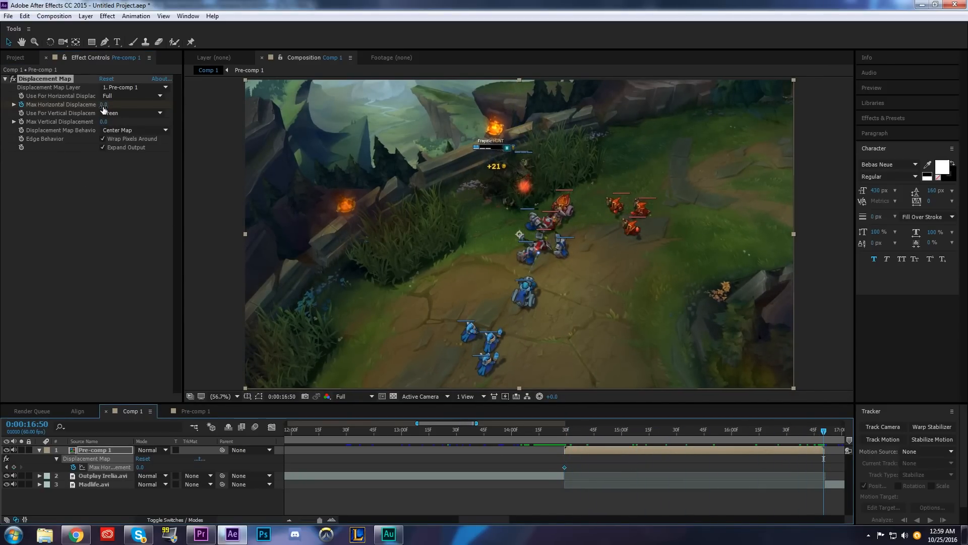
{"action": "left_click_drag", "start_coordinate": [104, 105], "coordinate": [175, 117]}
{"action": "key", "text": "ctrl+z"}
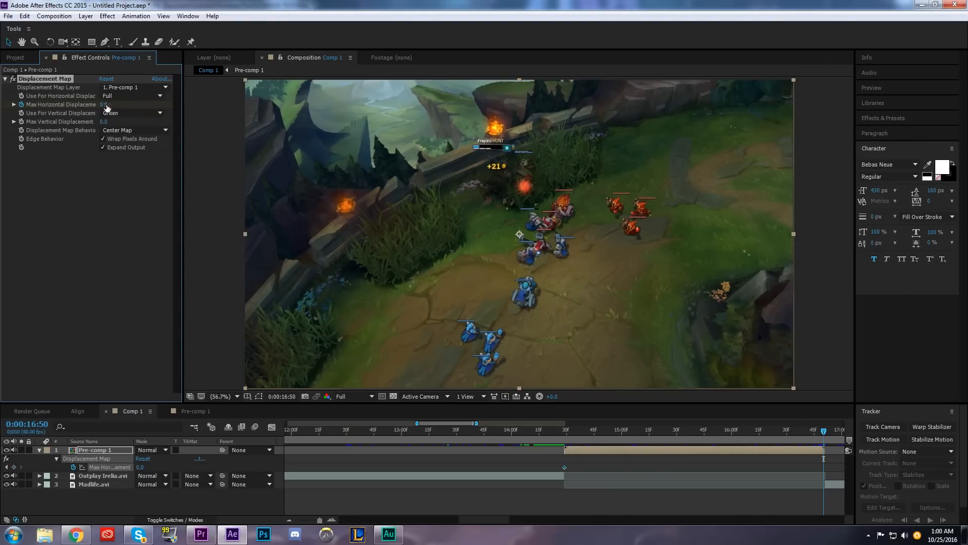
{"action": "mouse_move", "coordinate": [106, 104]}
{"action": "left_mouse_down"}
{"action": "mouse_move", "coordinate": [647, 160]}
{"action": "mouse_move", "coordinate": [112, 109]}
{"action": "left_mouse_up"}
{"action": "left_click_drag", "start_coordinate": [568, 432], "coordinate": [555, 477]}
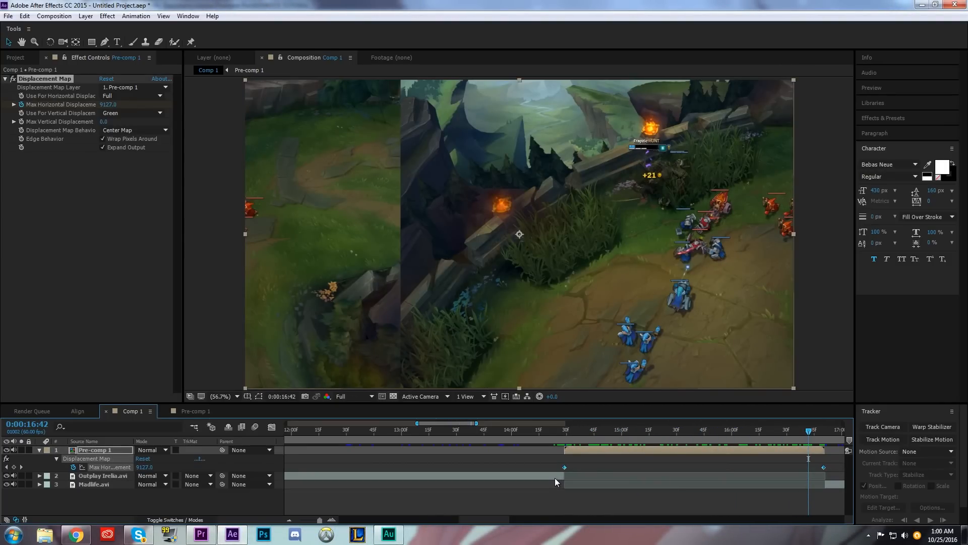
Apply Easy Ease to both displacement keyframes, lengthen the first keyframe's outgoing influence so the speed peaks late, and preview from the start
{"action": "key", "text": "F9"}
{"action": "left_click", "coordinate": [271, 427]}
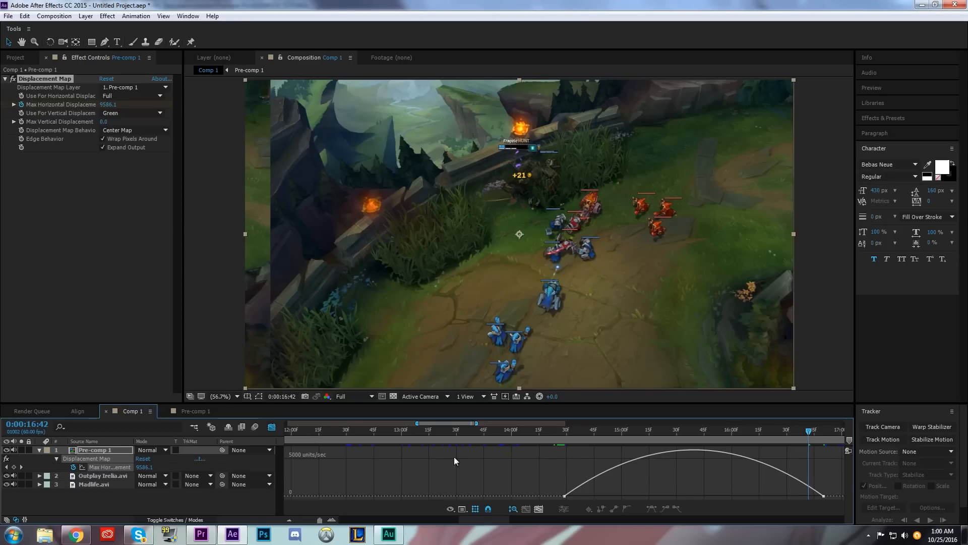
{"action": "left_click", "coordinate": [585, 485]}
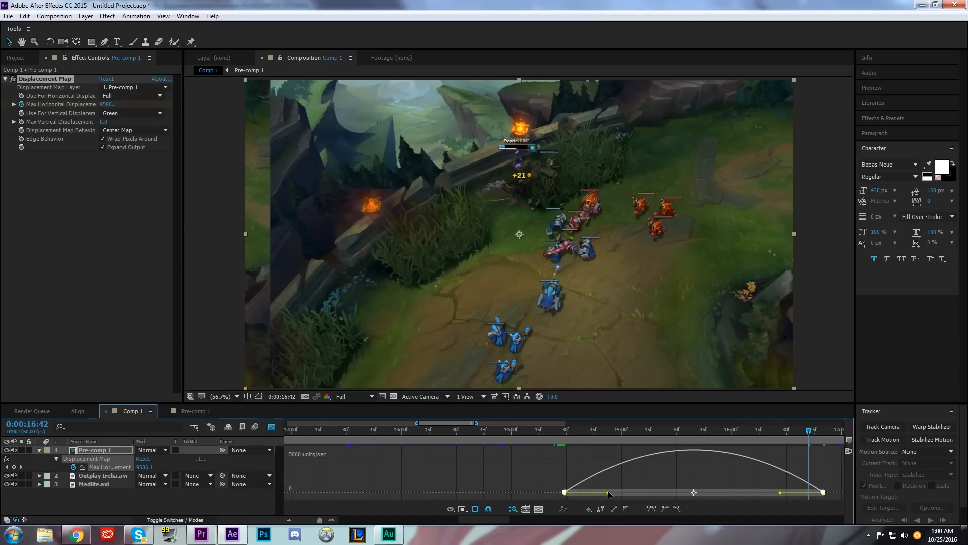
{"action": "left_click_drag", "start_coordinate": [608, 493], "coordinate": [692, 493]}
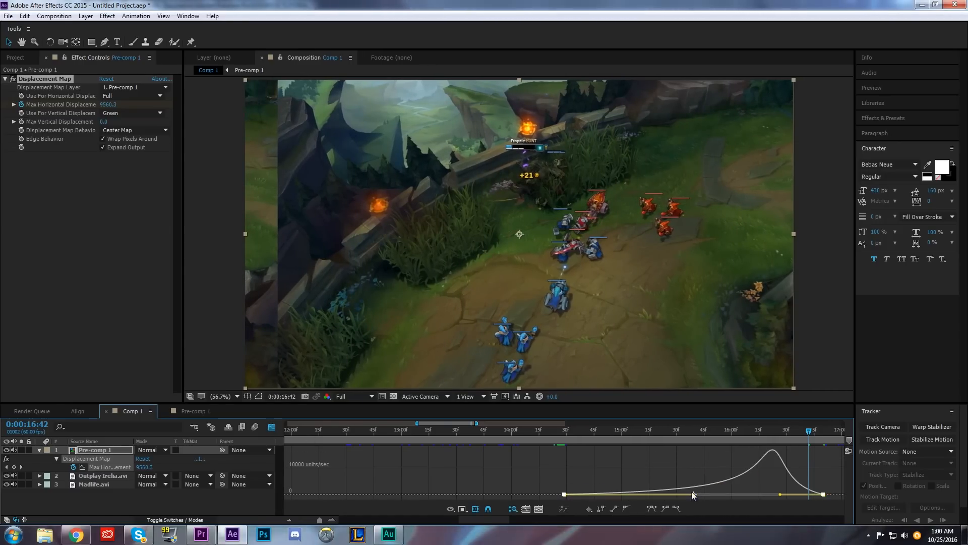
{"action": "left_click", "coordinate": [271, 427]}
{"action": "left_click", "coordinate": [565, 435]}
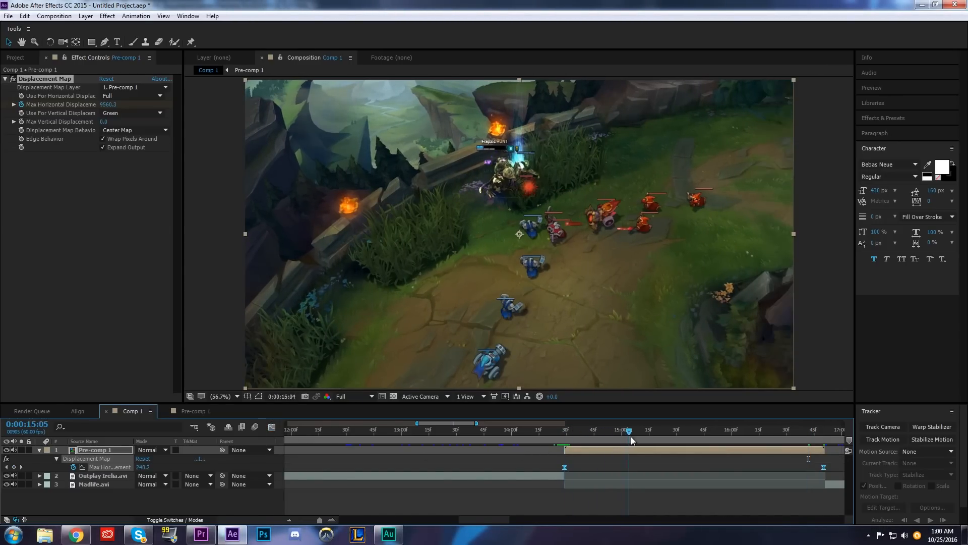
Preview the transition from 0:00:14:29, and place the playhead near the displacement speed curve's peak at 0:00:16:22
{"action": "left_click_drag", "start_coordinate": [631, 437], "coordinate": [371, 462]}
{"action": "key", "text": "space"}
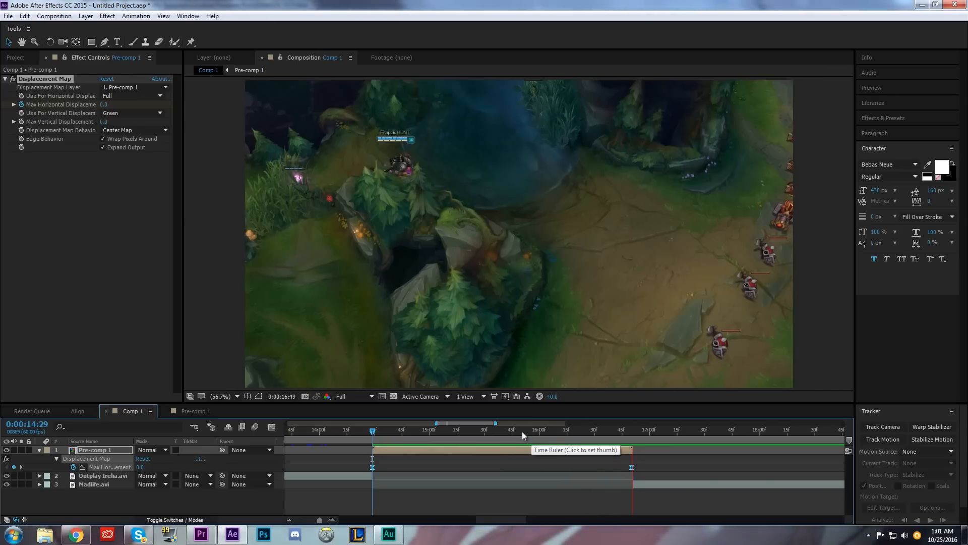
{"action": "left_click_drag", "start_coordinate": [523, 432], "coordinate": [553, 433]}
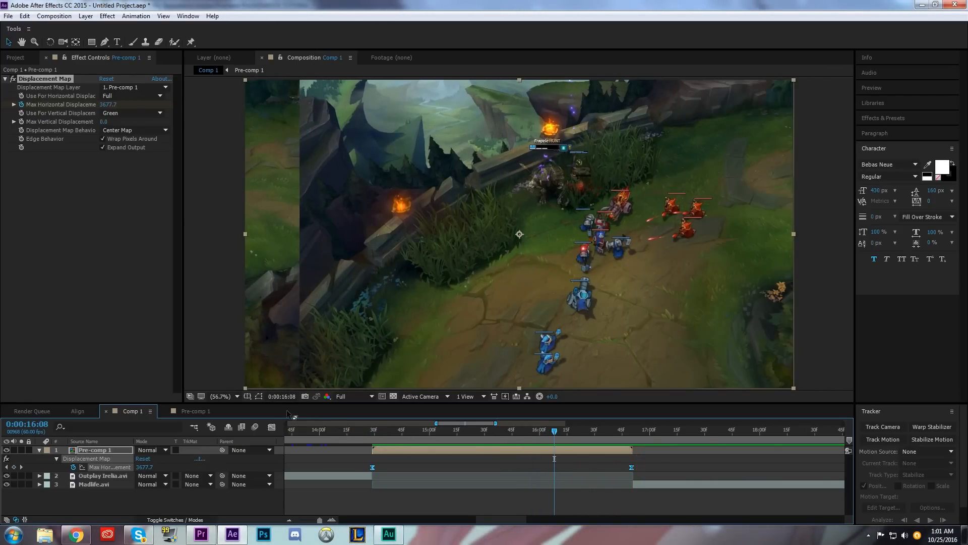
{"action": "left_click", "coordinate": [271, 426]}
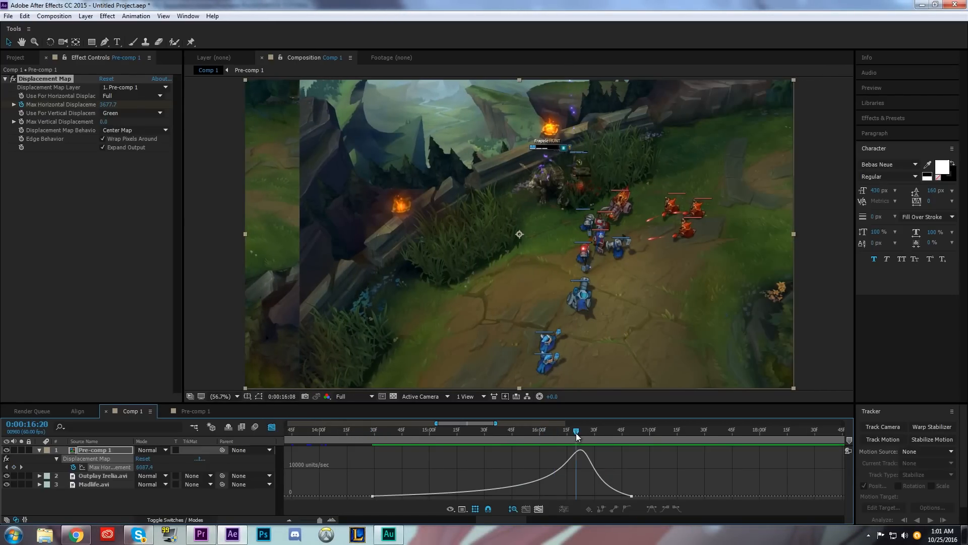
{"action": "left_click_drag", "start_coordinate": [576, 433], "coordinate": [579, 434]}
{"action": "left_click", "coordinate": [272, 427]}
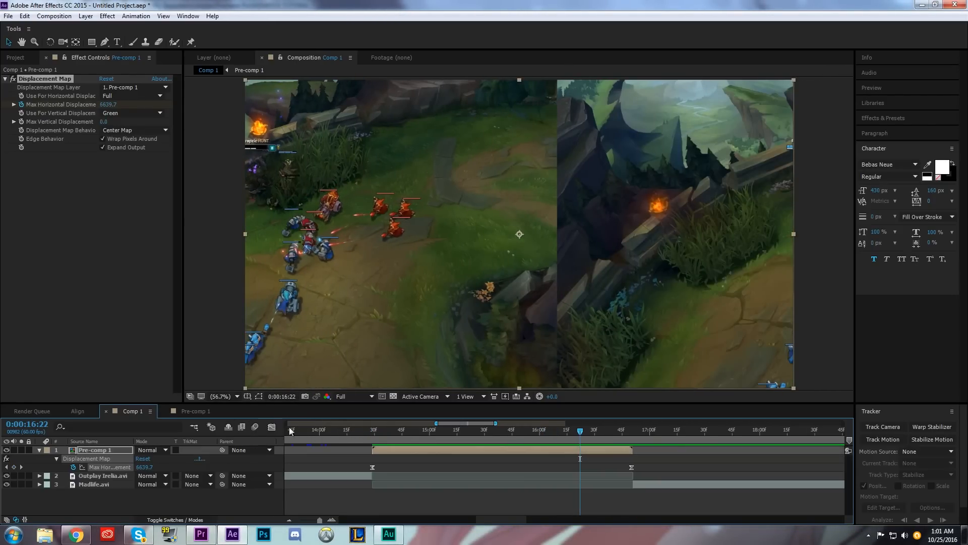
Add marker 1 at 0:00:16:22 in Pre-comp 1, and keyframe the Outplay Irelia.avi layer's Opacity at 100% slightly before the marker
{"action": "double_click", "coordinate": [589, 449]}
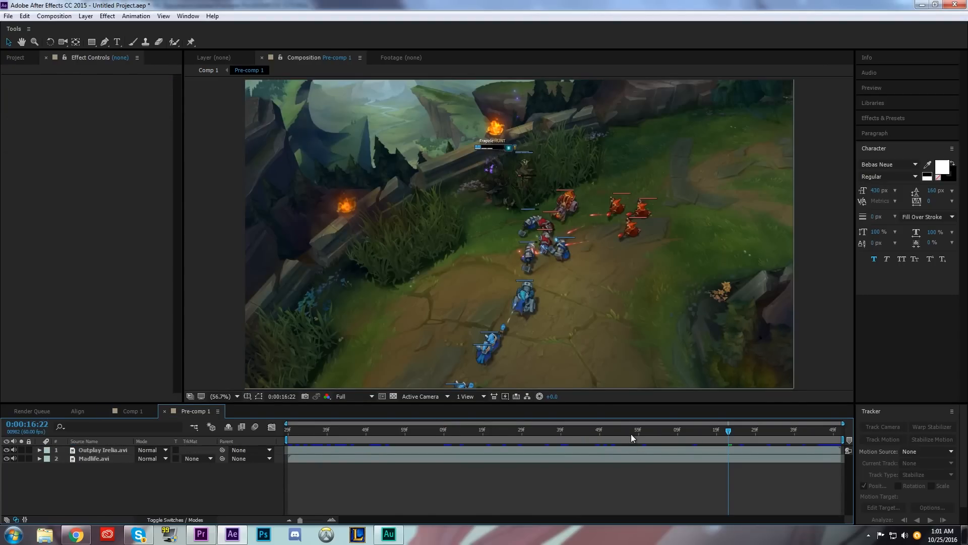
{"action": "key", "text": "shift+1"}
{"action": "left_click", "coordinate": [45, 449]}
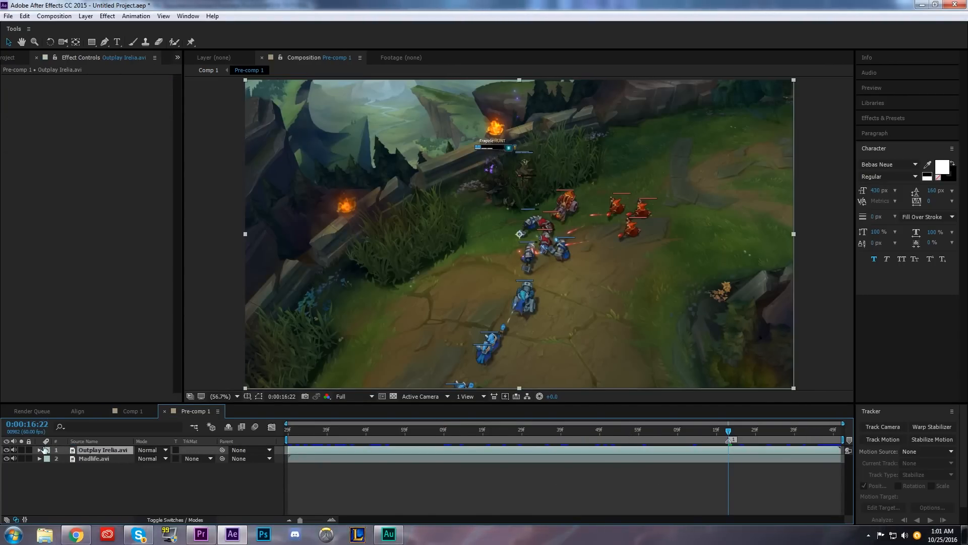
{"action": "left_click", "coordinate": [39, 450]}
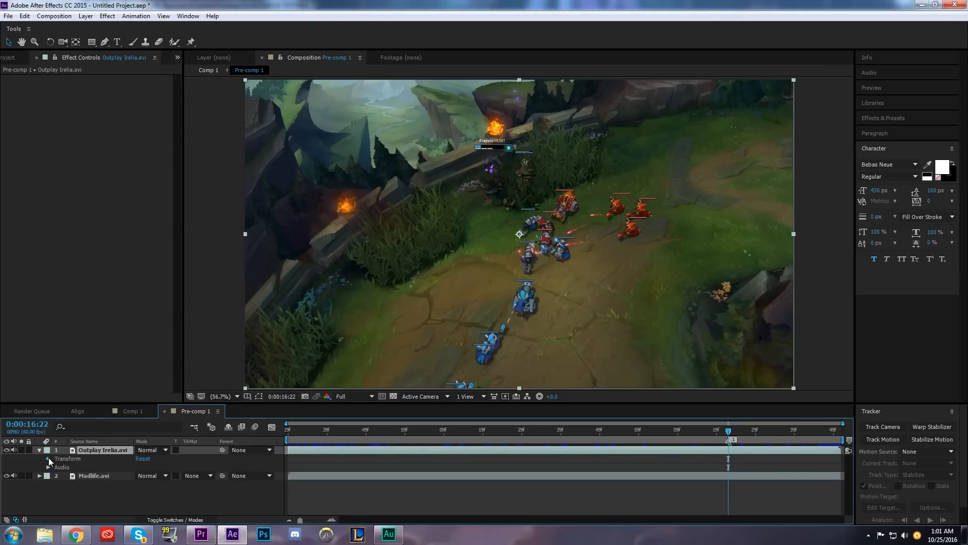
{"action": "left_click", "coordinate": [48, 458]}
{"action": "left_click", "coordinate": [65, 501]}
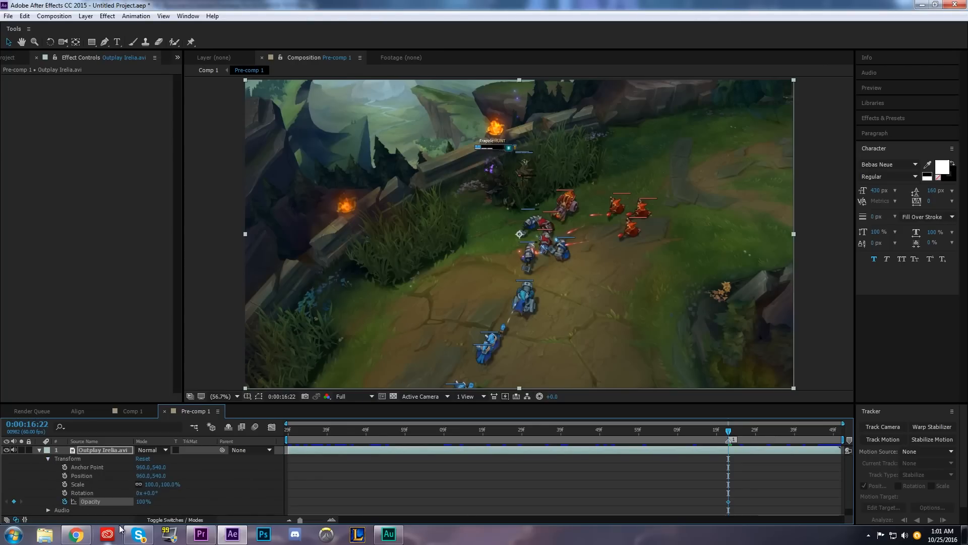
{"action": "key", "text": "u"}
{"action": "left_click_drag", "start_coordinate": [727, 430], "coordinate": [713, 462]}
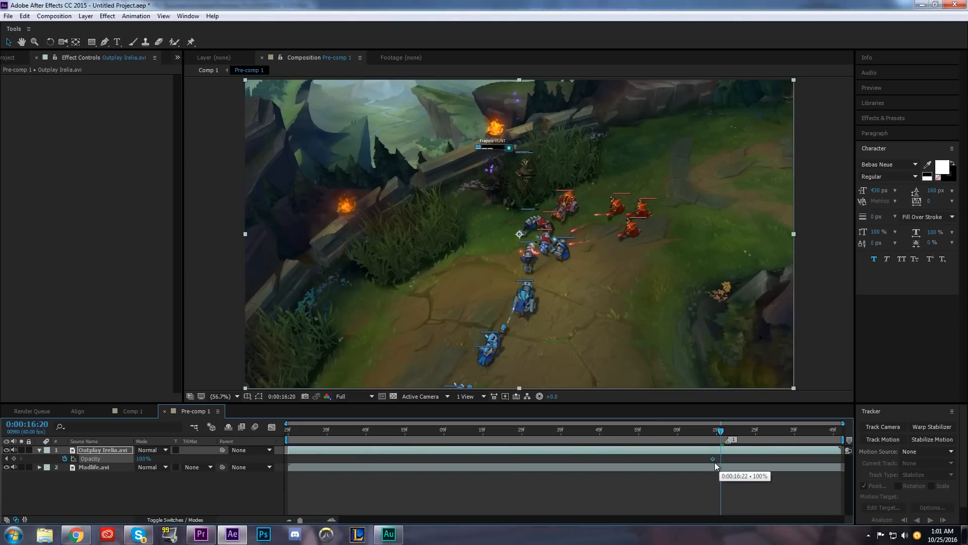
Set the Outplay Irelia.avi layer's Opacity to 0% at 0:00:16:26 and shift that keyframe slightly later
{"action": "left_click", "coordinate": [718, 436]}
{"action": "key", "text": "space"}
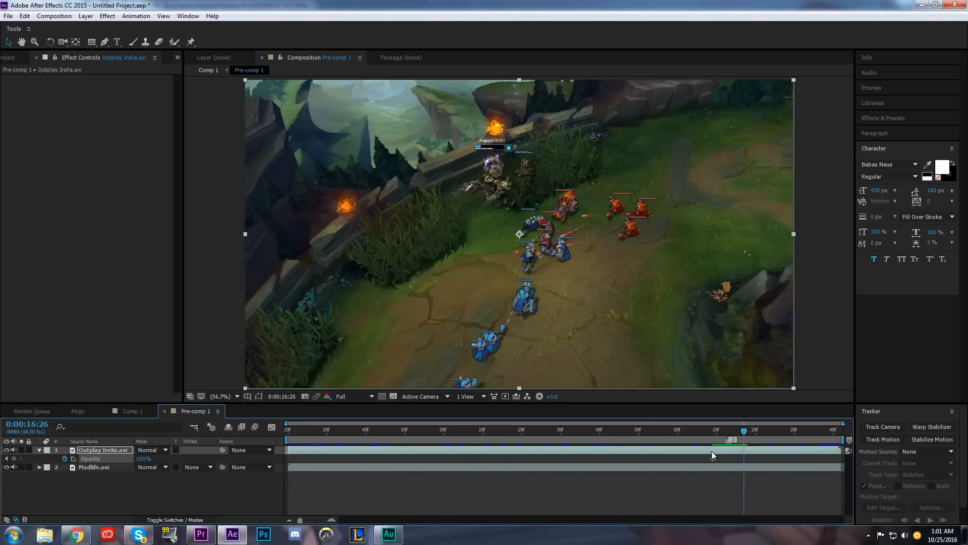
{"action": "left_click", "coordinate": [143, 458]}
{"action": "type", "text": "0"}
{"action": "key", "text": "Return"}
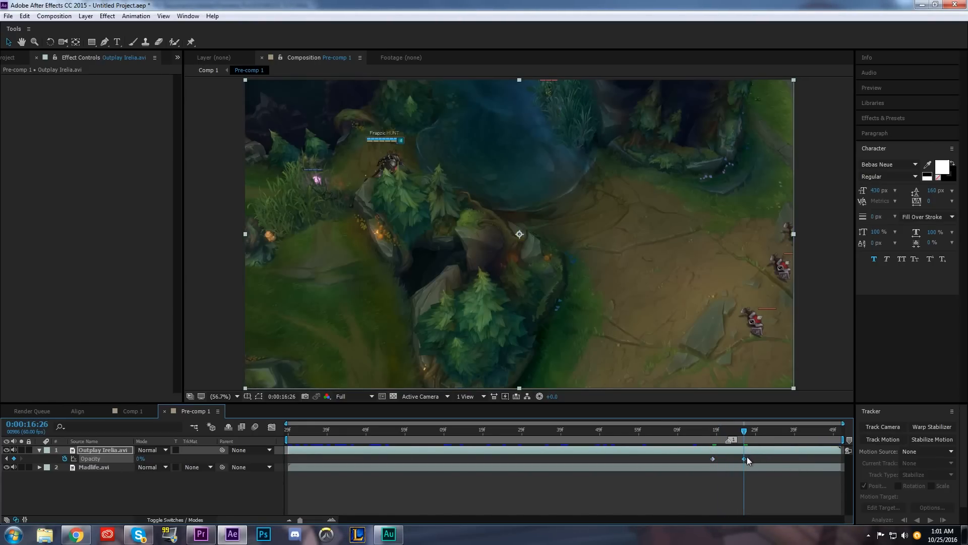
{"action": "left_click_drag", "start_coordinate": [744, 459], "coordinate": [747, 459]}
Preview the clip fade inside Pre-comp 1 and the full transition in Comp 1, and scrub through its opening frames
{"action": "left_click", "coordinate": [717, 439]}
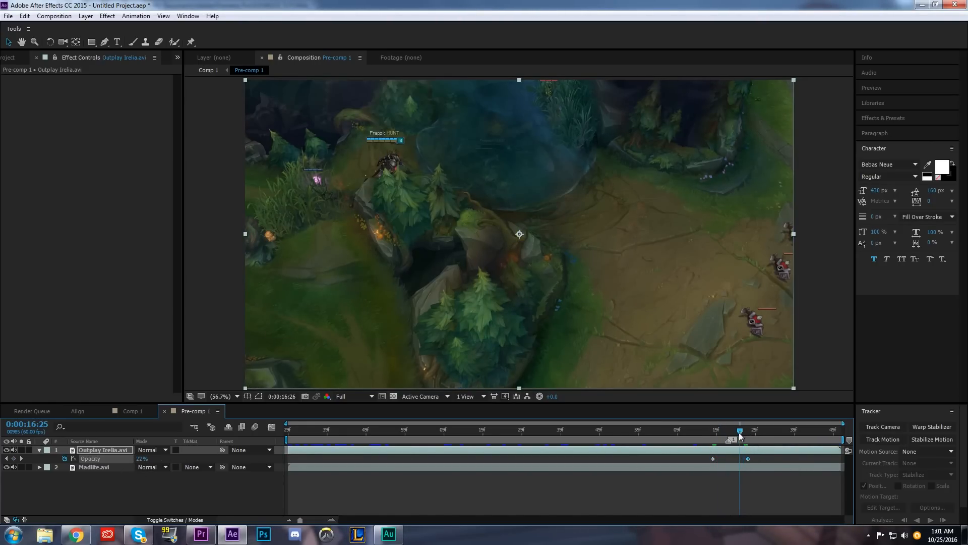
{"action": "key", "text": "space"}
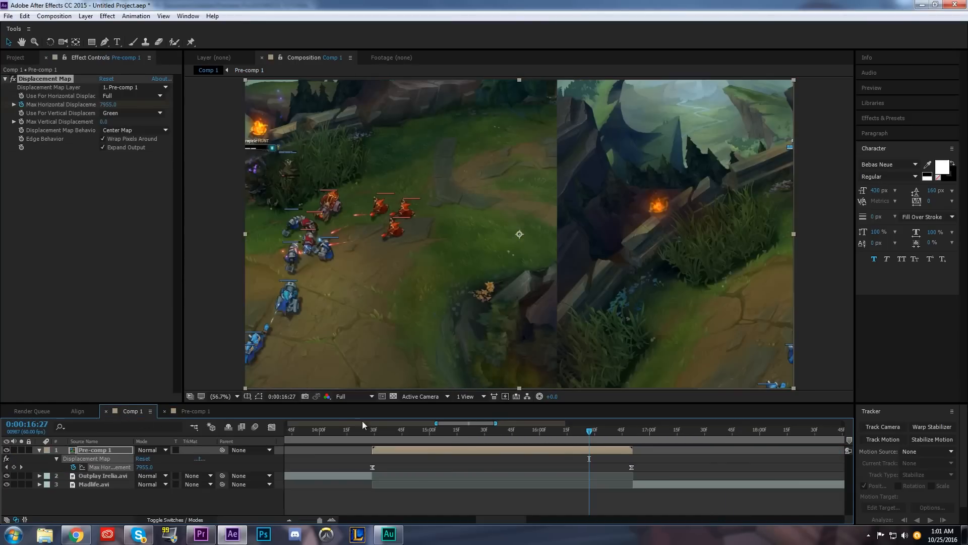
{"action": "left_click_drag", "start_coordinate": [601, 434], "coordinate": [553, 452]}
{"action": "key", "text": "space"}
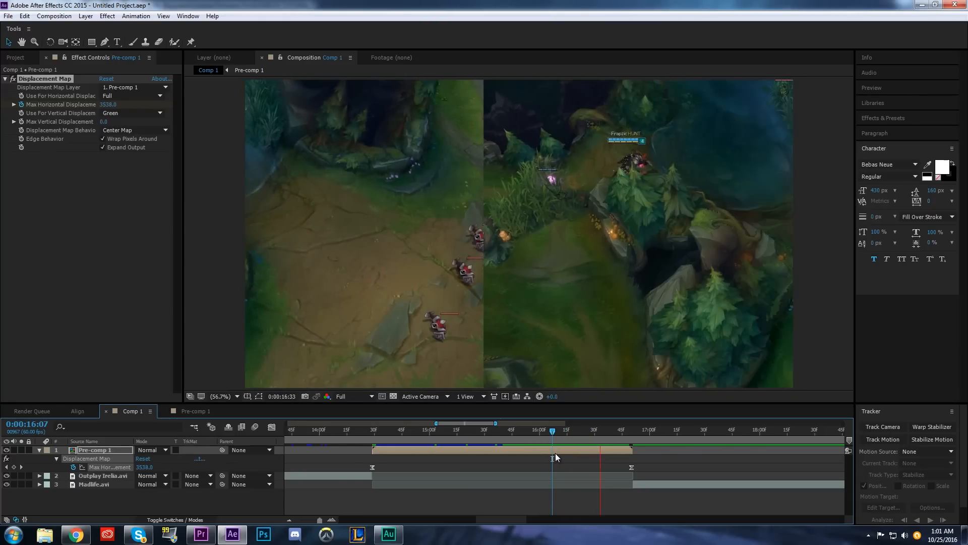
{"action": "left_click_drag", "start_coordinate": [384, 433], "coordinate": [373, 478]}
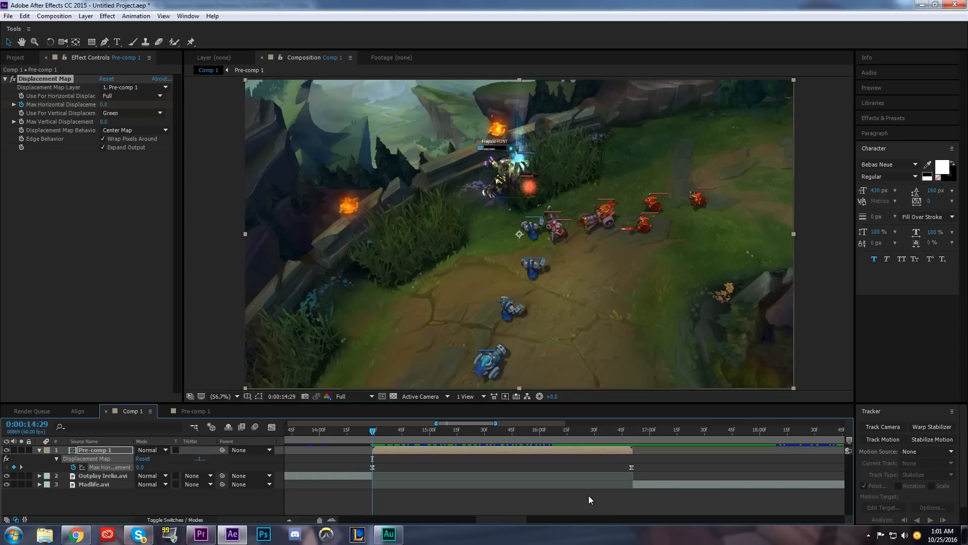
{"action": "key", "text": "d"}
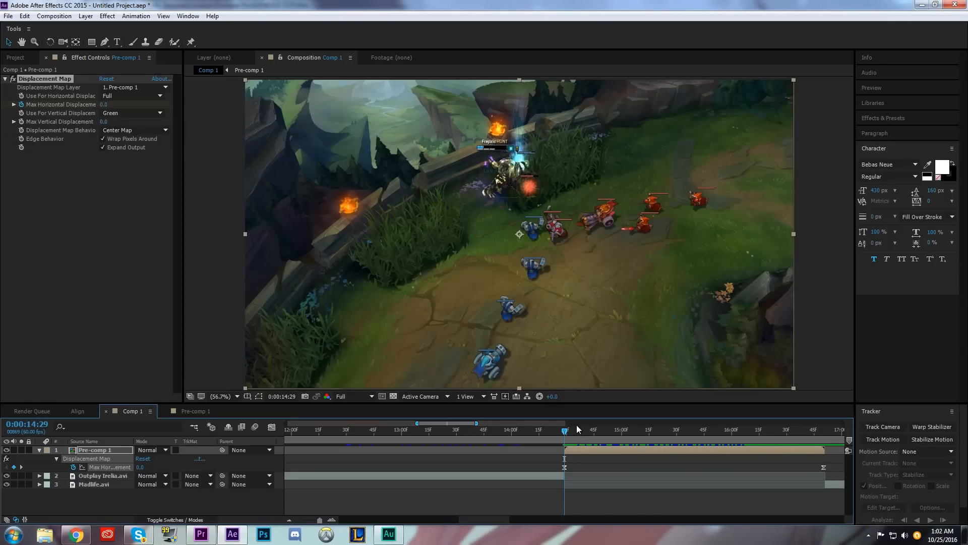
{"action": "left_click_drag", "start_coordinate": [568, 431], "coordinate": [570, 434]}
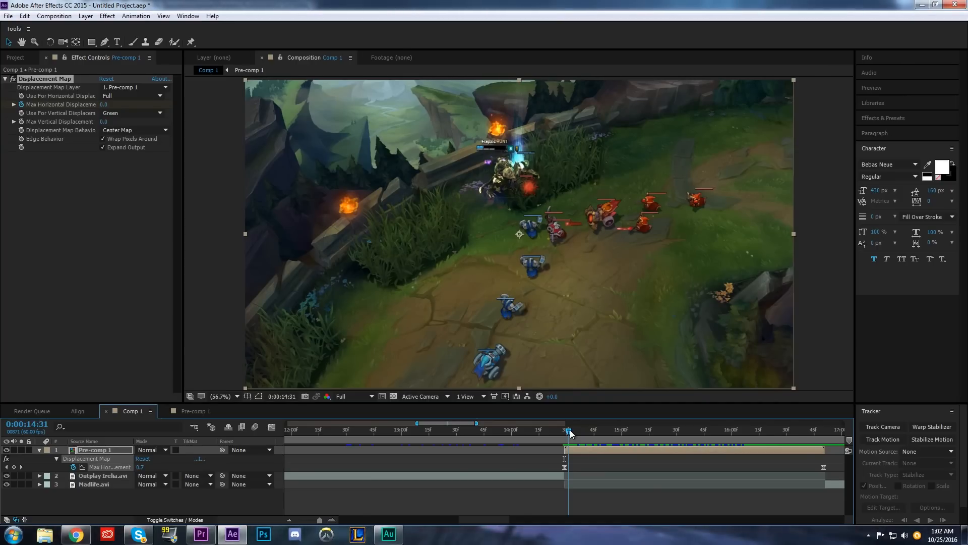
{"action": "left_click_drag", "start_coordinate": [572, 434], "coordinate": [585, 468]}
Add a Directional Blur effect to the Pre-comp 1 layer and set its Direction to 90°
{"action": "left_click", "coordinate": [5, 79]}
{"action": "right_click", "coordinate": [79, 125]}
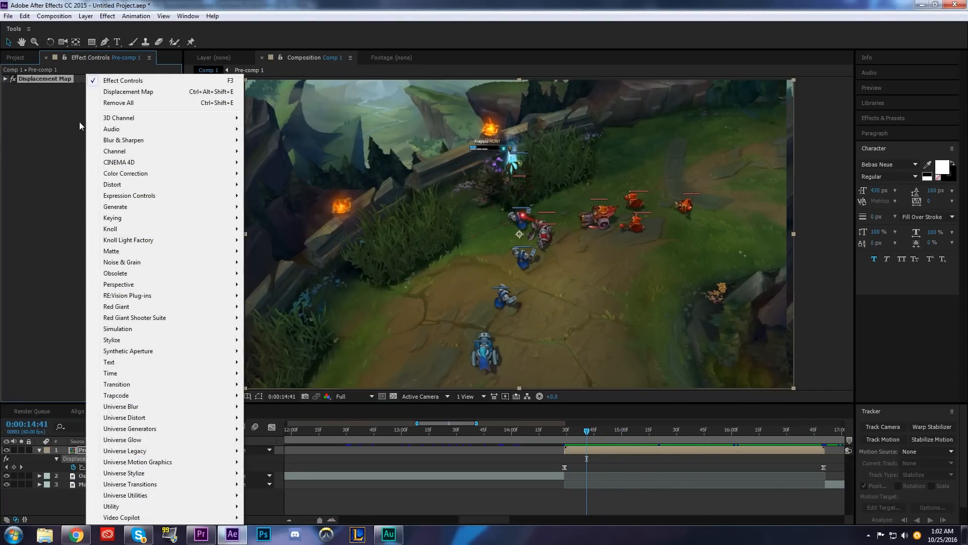
{"action": "mouse_move", "coordinate": [119, 141]}
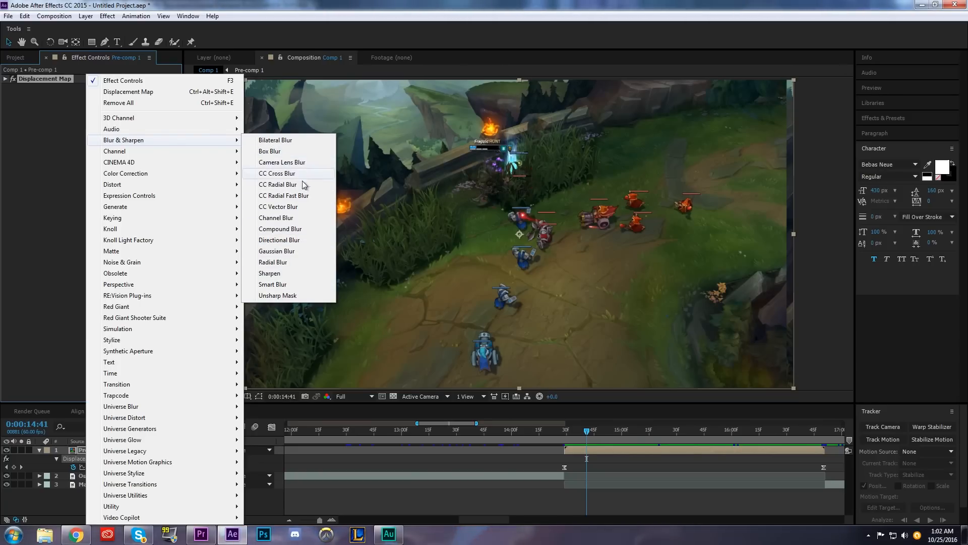
{"action": "left_click", "coordinate": [289, 239]}
{"action": "type", "text": "90"}
{"action": "key", "text": "Return"}
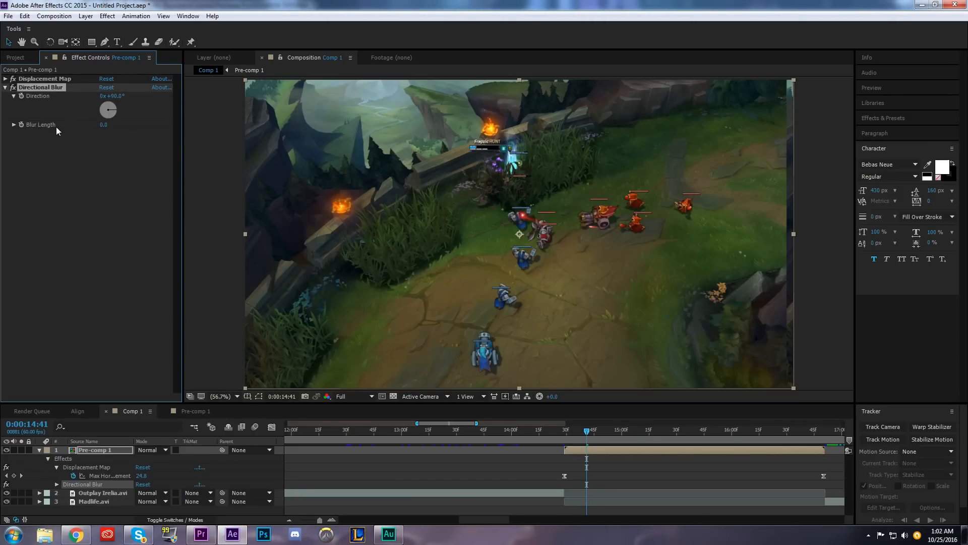
Keyframe the Directional Blur's Blur Length at 0 at the transition's start, 0:00:14:29, and at its end, 0:00:16:50
{"action": "key", "text": "u"}
{"action": "key", "text": "u"}
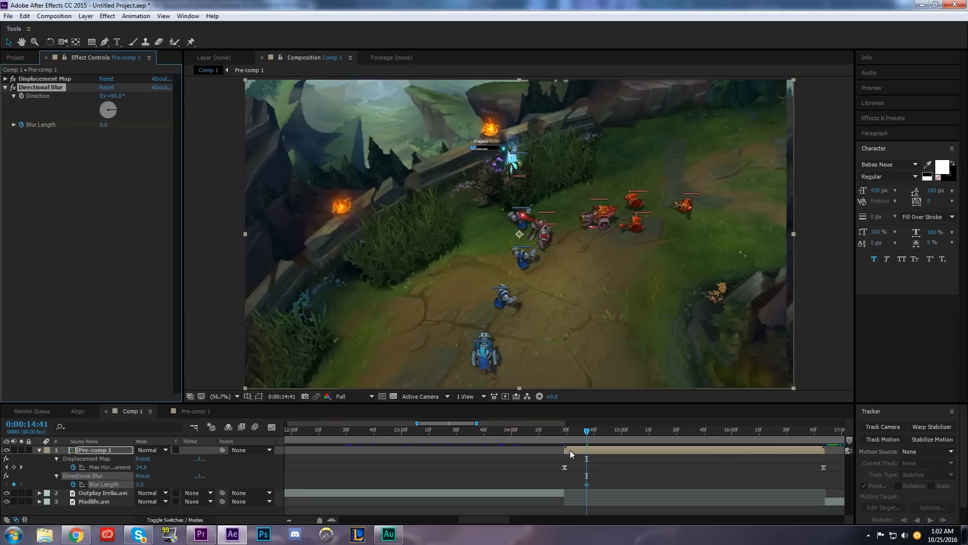
{"action": "left_click_drag", "start_coordinate": [587, 485], "coordinate": [565, 491]}
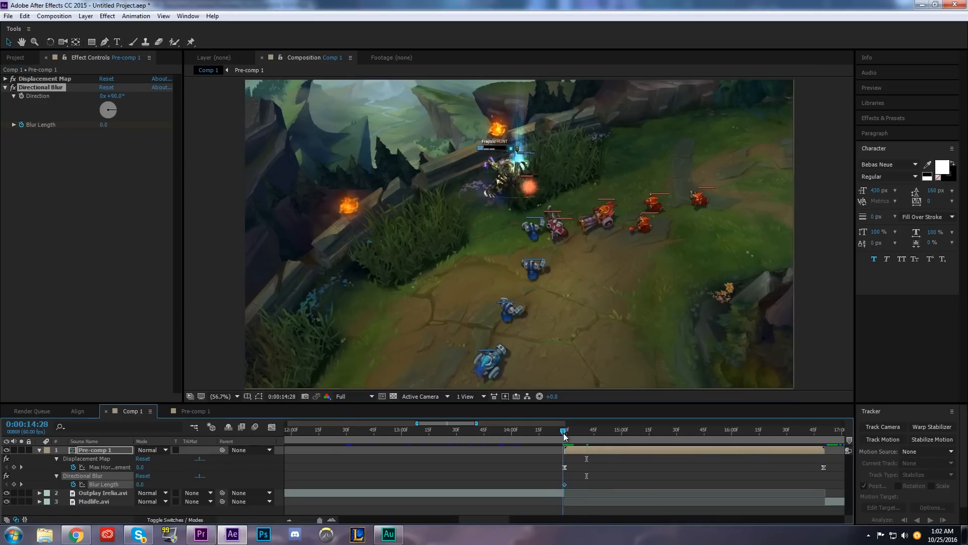
{"action": "key", "text": "k"}
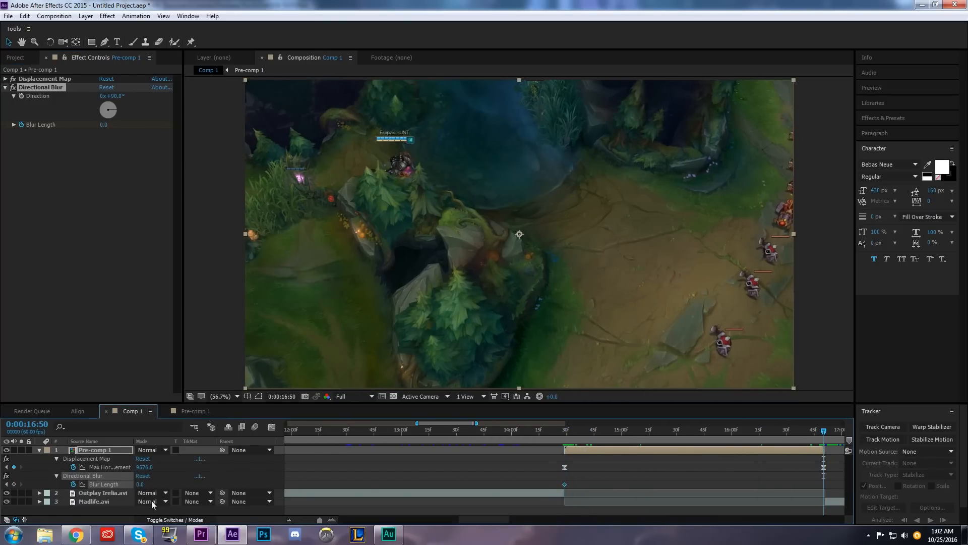
{"action": "left_click", "coordinate": [14, 484]}
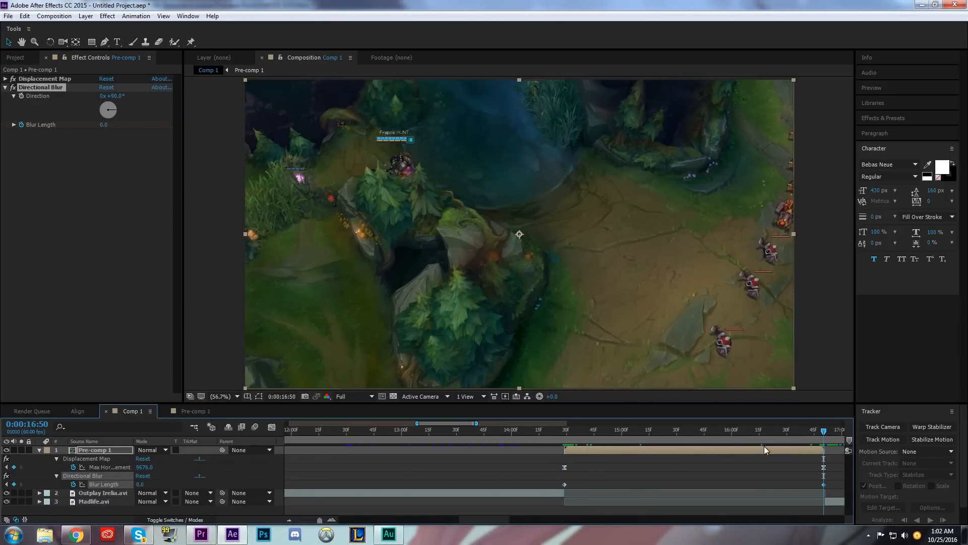
Check the displacement speed peak at 0:00:16:23 in the speed graph and keyframe Blur Length at 75 there
{"action": "left_click", "coordinate": [774, 431]}
{"action": "left_click_drag", "start_coordinate": [506, 459], "coordinate": [842, 475]}
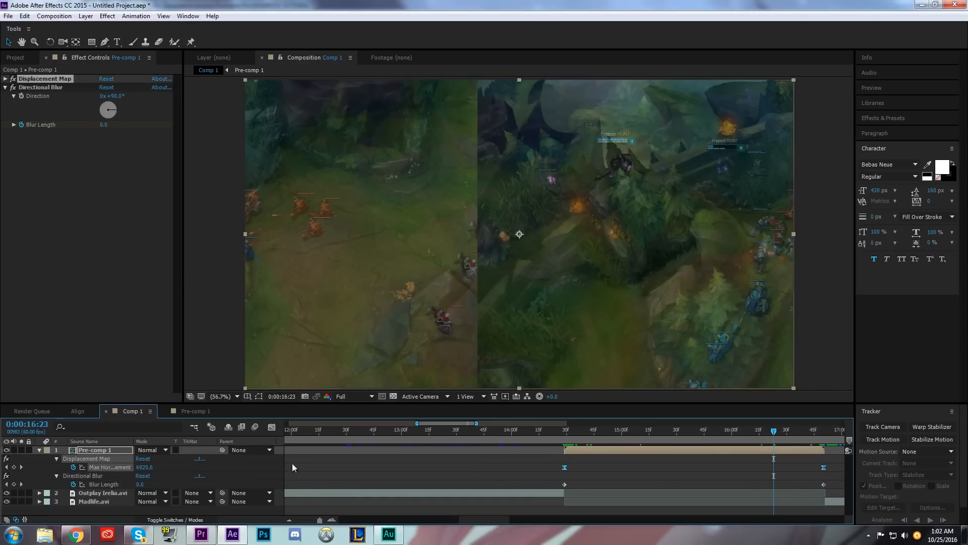
{"action": "left_click", "coordinate": [273, 428]}
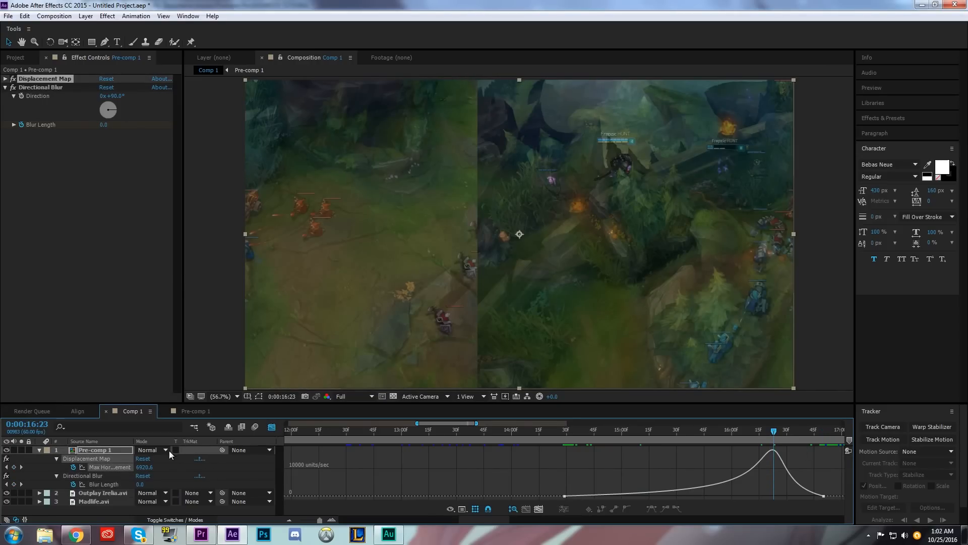
{"action": "left_click", "coordinate": [271, 428]}
{"action": "left_click", "coordinate": [665, 487]}
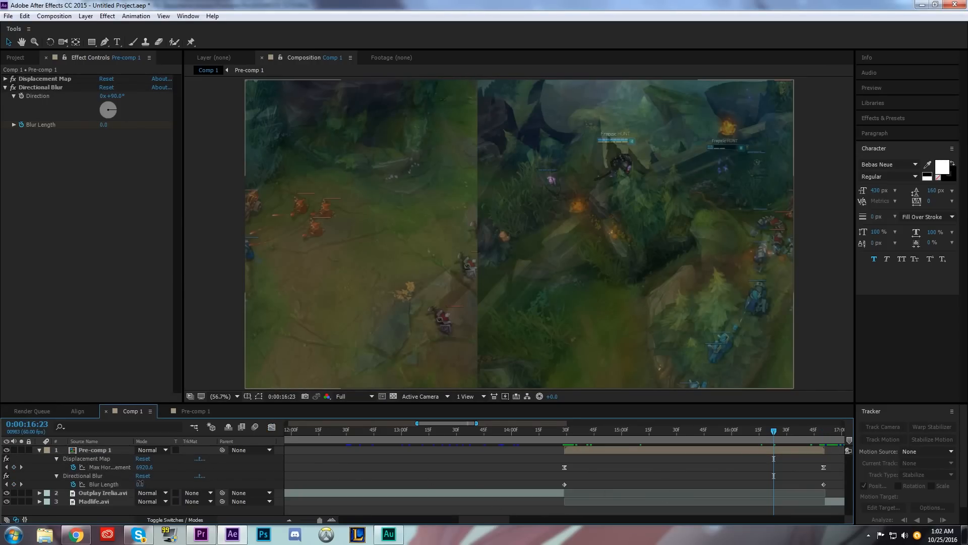
{"action": "type", "text": "75"}
{"action": "key", "text": "Return"}
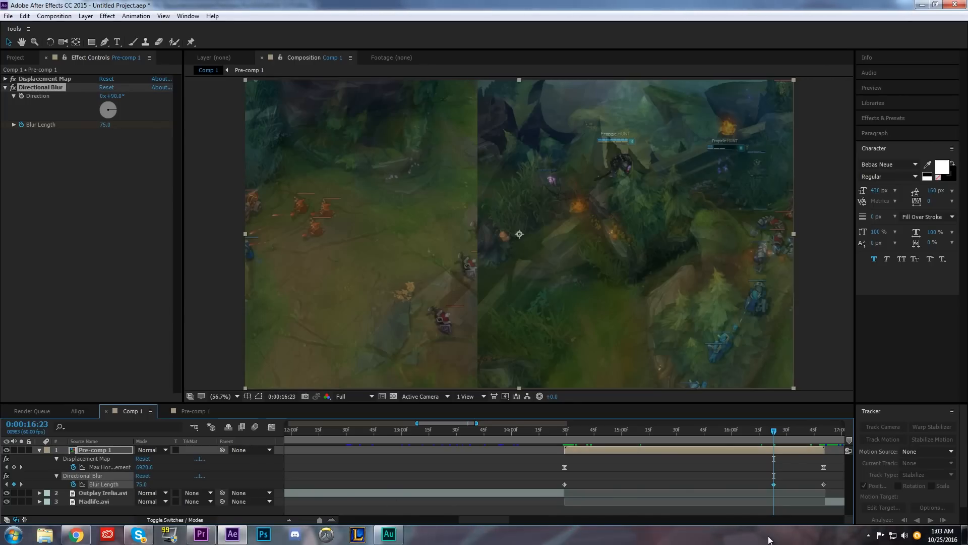
Apply Easy Ease to all three Blur Length keyframes and lengthen their influence handles in the speed graph
{"action": "left_click_drag", "start_coordinate": [833, 481], "coordinate": [524, 499]}
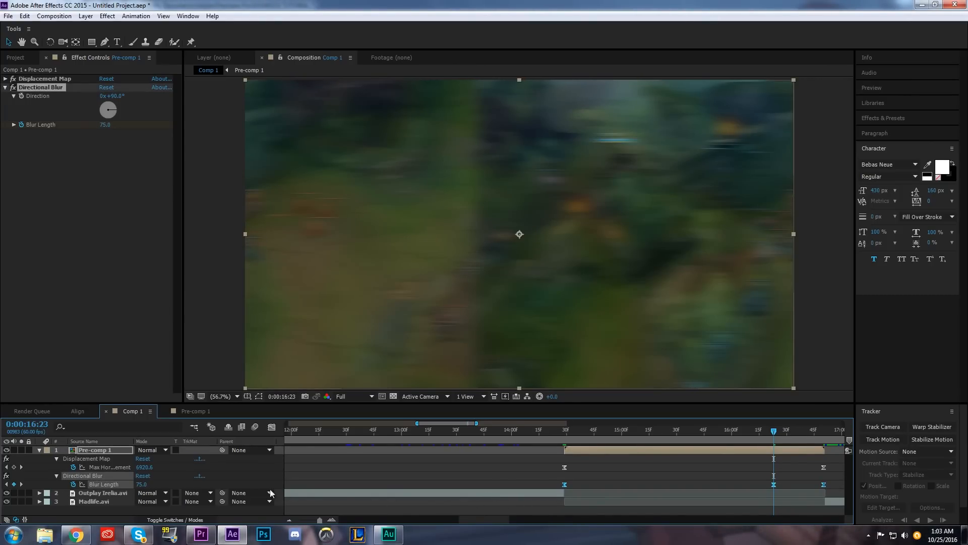
{"action": "left_click", "coordinate": [272, 427]}
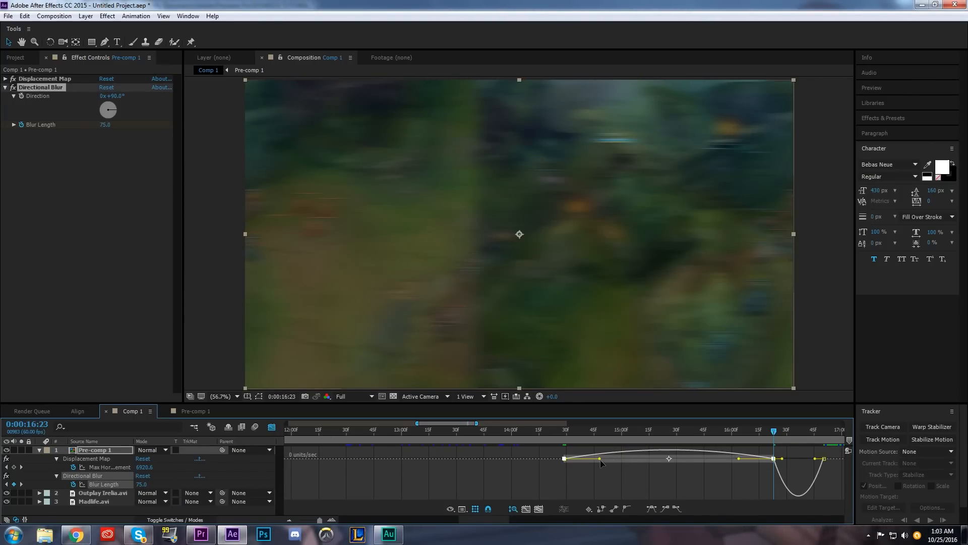
{"action": "left_click_drag", "start_coordinate": [599, 459], "coordinate": [707, 458]}
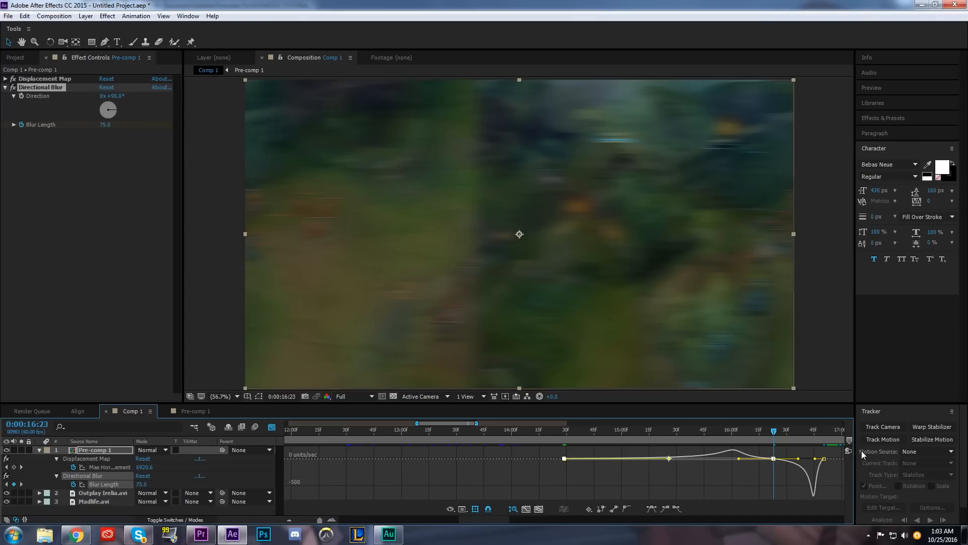
{"action": "left_click_drag", "start_coordinate": [815, 459], "coordinate": [795, 460]}
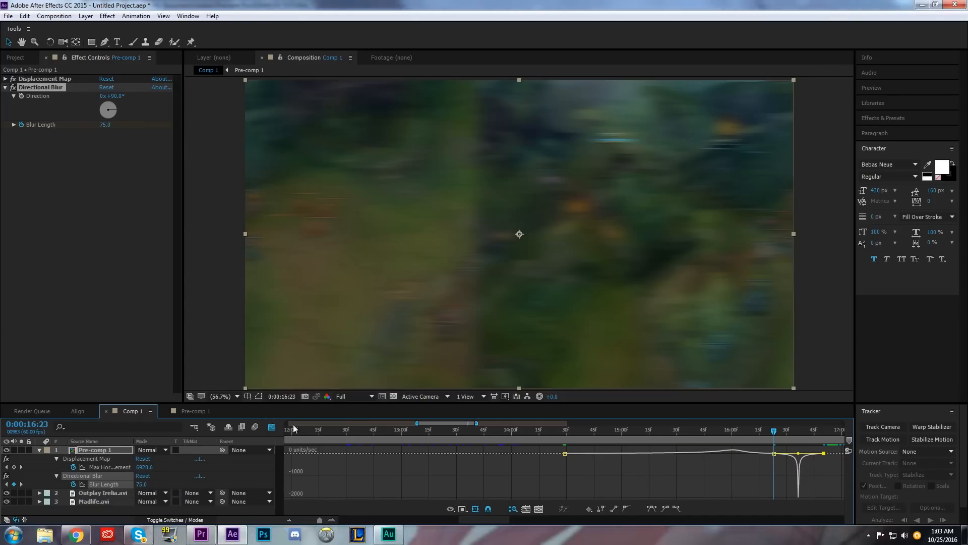
{"action": "left_click", "coordinate": [272, 427]}
Preview the blurred transition from near its start, lower the preview resolution to Half and return to 0:00:14:29
{"action": "left_click", "coordinate": [567, 433]}
{"action": "key", "text": "space"}
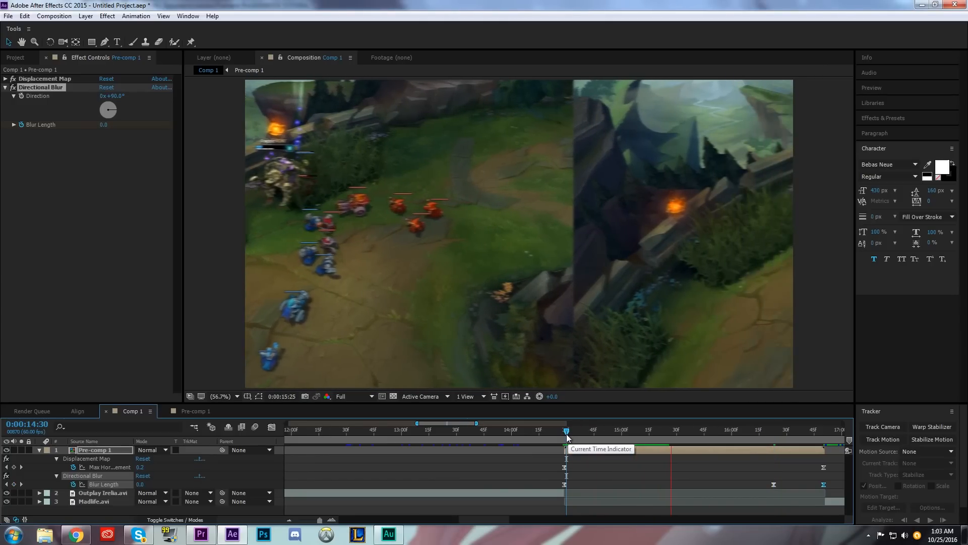
{"action": "left_click", "coordinate": [566, 436]}
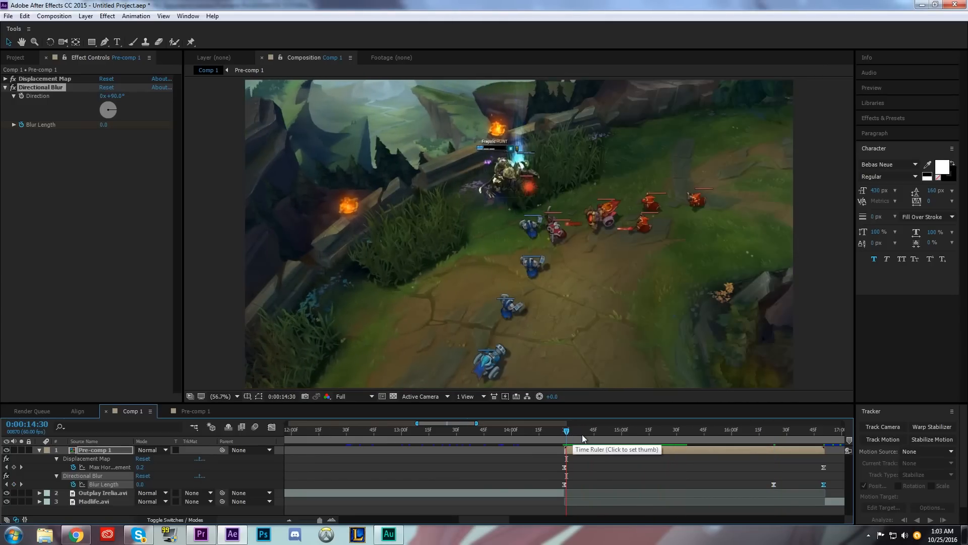
{"action": "left_click", "coordinate": [356, 398]}
{"action": "left_click", "coordinate": [356, 434]}
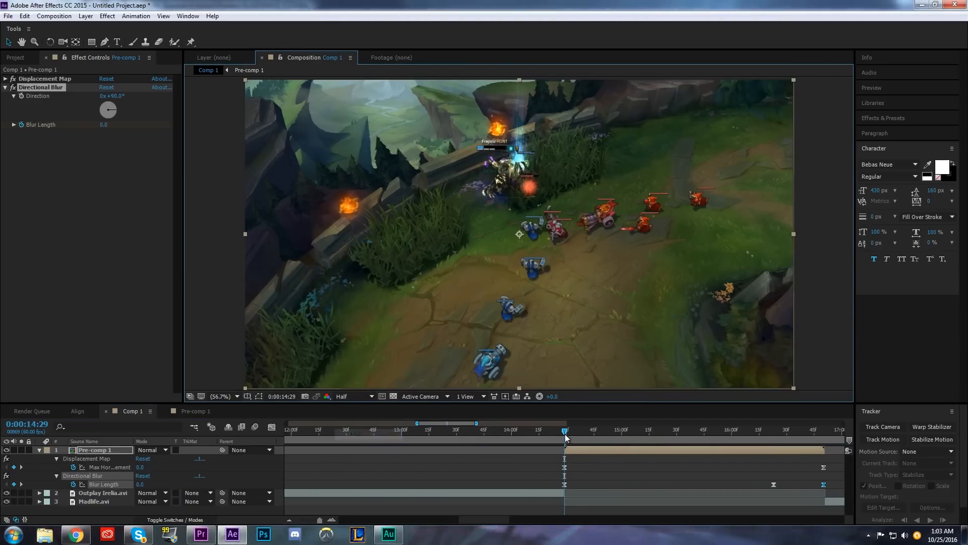
Play the blurred transition from 0:00:14:27 and return the playhead to 0:00:14:29
{"action": "left_click", "coordinate": [562, 433]}
{"action": "key", "text": "space"}
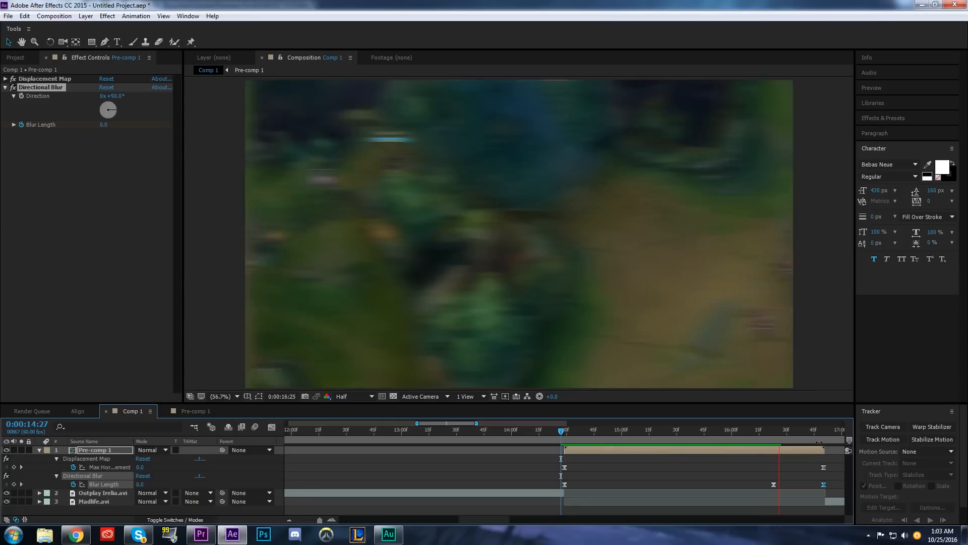
{"action": "left_click", "coordinate": [564, 437]}
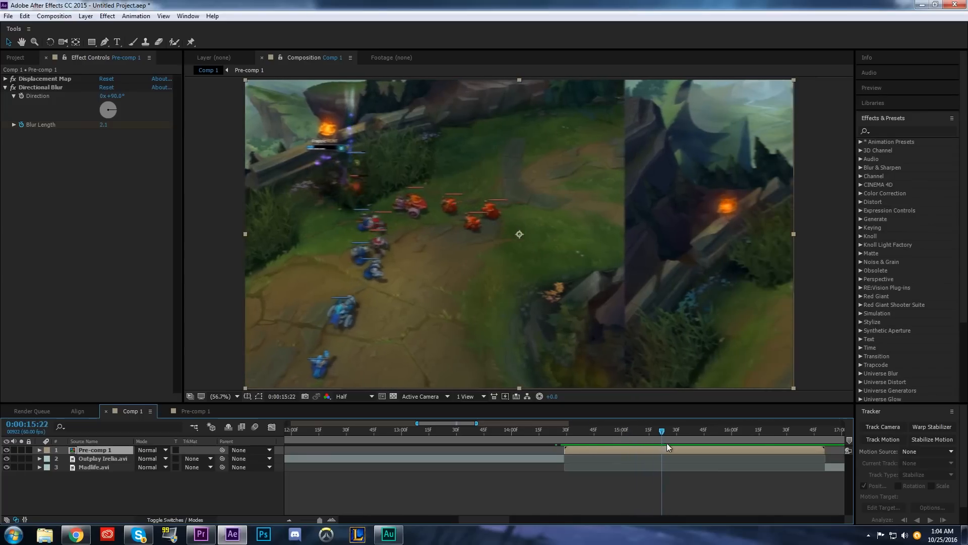
{"action": "left_click_drag", "start_coordinate": [667, 443], "coordinate": [564, 466]}
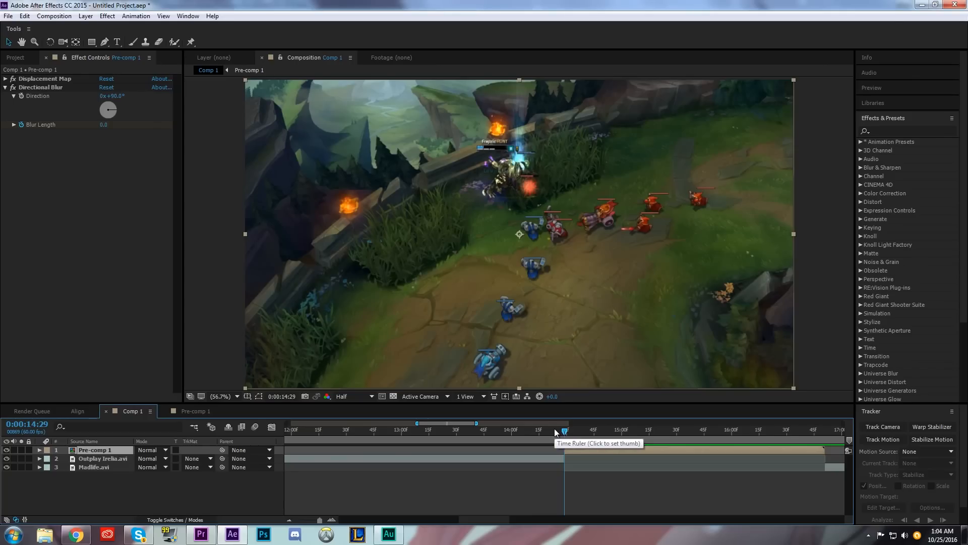
Set Pre-comp 1's anchor point to 0, 1080 and move the layer to position 0, 1076.5 so it refills the frame
{"action": "left_click", "coordinate": [40, 449]}
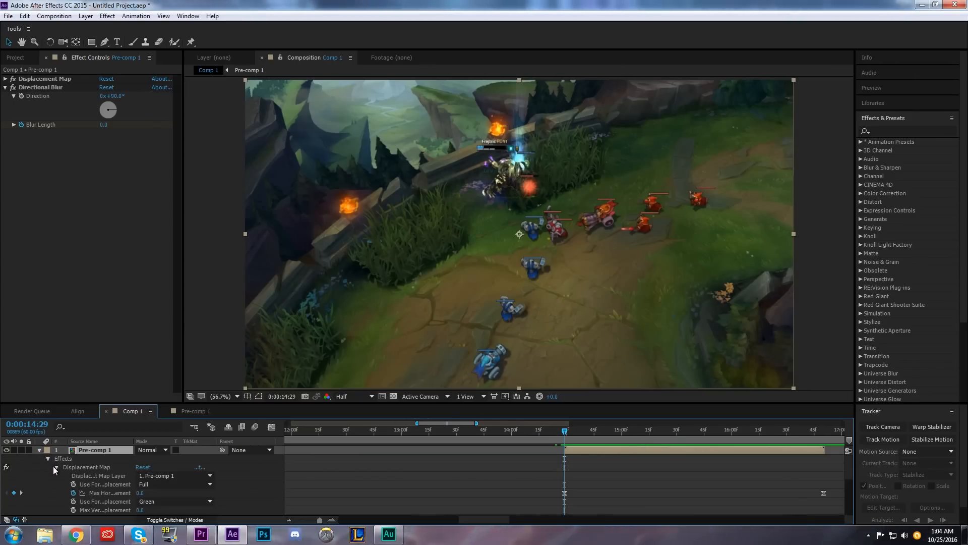
{"action": "left_click", "coordinate": [49, 467]}
{"action": "scroll", "coordinate": [174, 490], "scroll_direction": "down", "scroll_amount": 2}
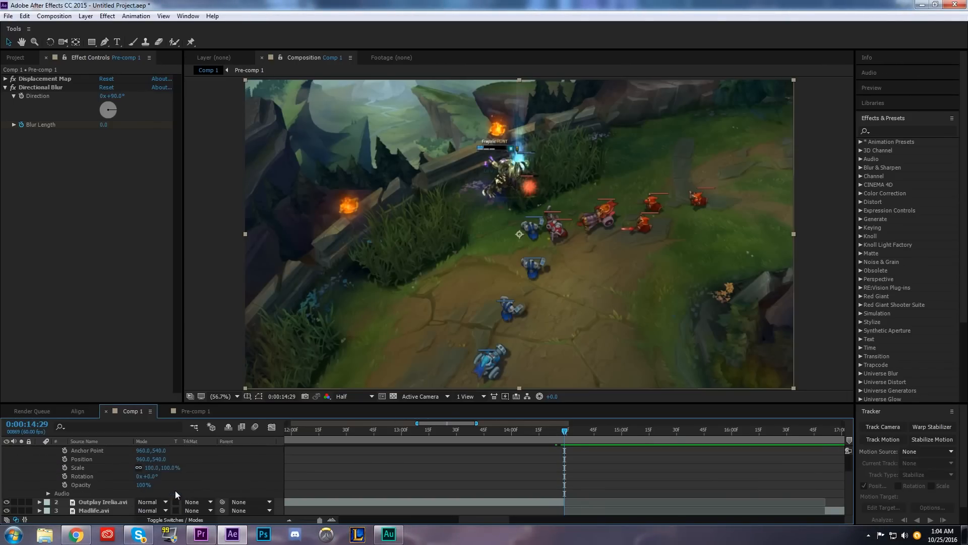
{"action": "left_click_drag", "start_coordinate": [155, 480], "coordinate": [105, 460]}
{"action": "key", "text": "ctrl+z"}
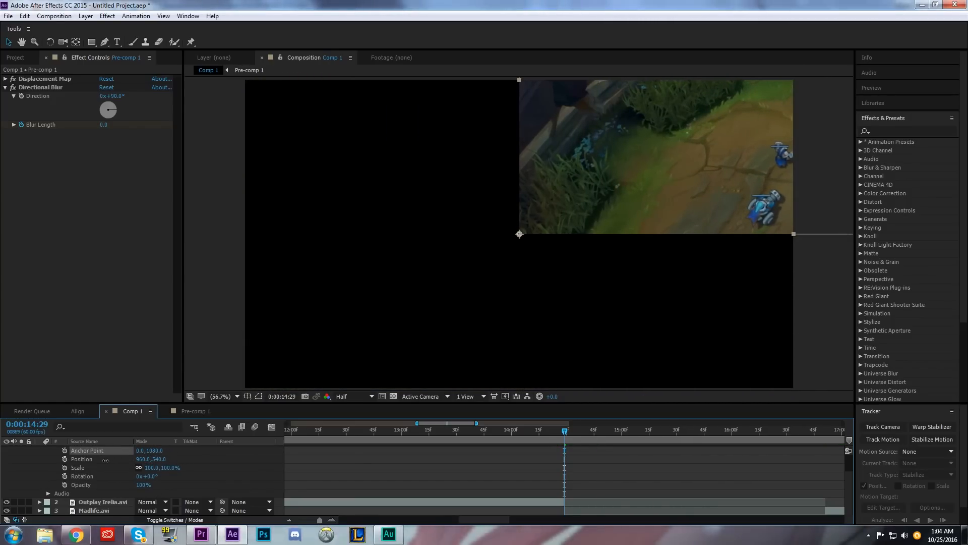
{"action": "left_click_drag", "start_coordinate": [578, 212], "coordinate": [303, 365]}
Try rotating Pre-comp 1 about its lower-left anchor point, undo the rotation and collapse the Transform properties
{"action": "left_click_drag", "start_coordinate": [156, 479], "coordinate": [115, 482]}
{"action": "key", "text": "ctrl+z"}
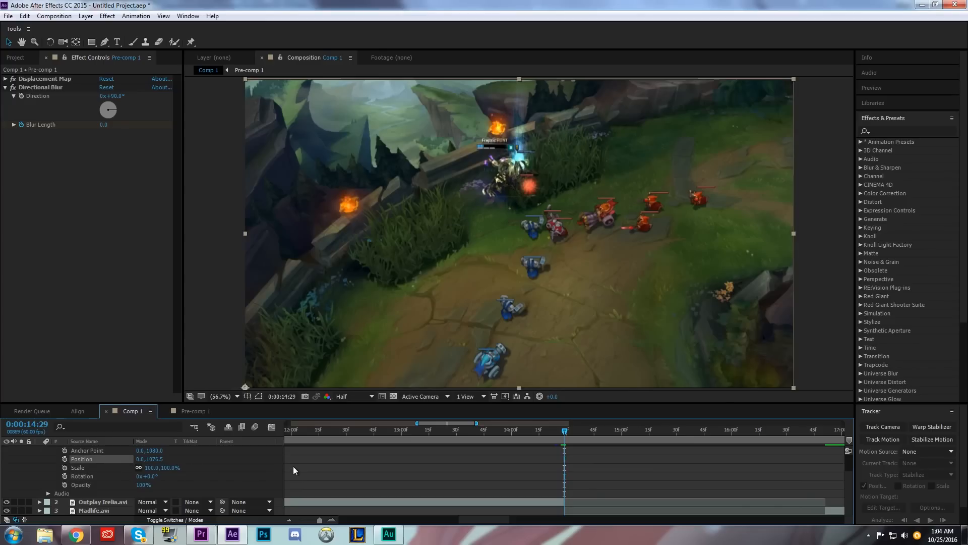
{"action": "scroll", "coordinate": [112, 480], "scroll_direction": "up", "scroll_amount": 1}
{"action": "left_click", "coordinate": [40, 450]}
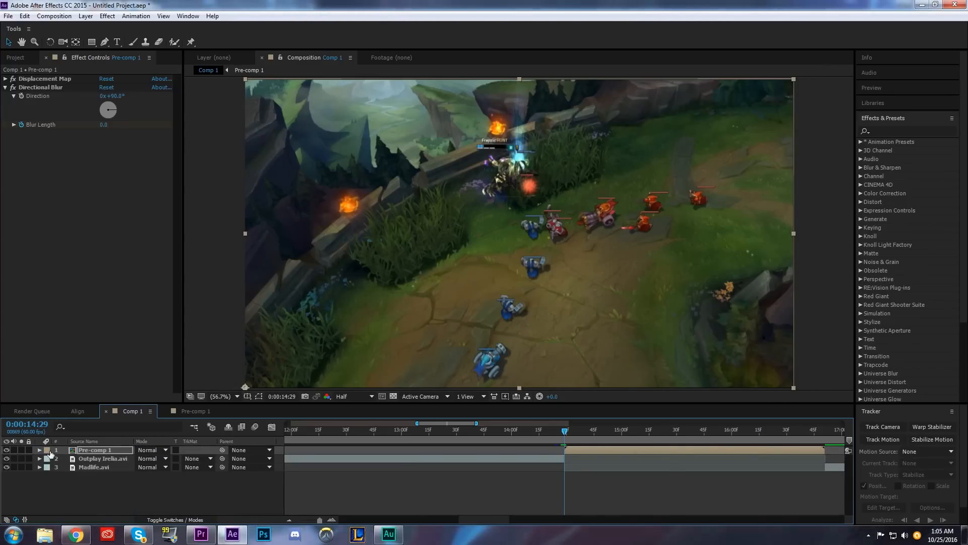
{"action": "left_click", "coordinate": [41, 450]}
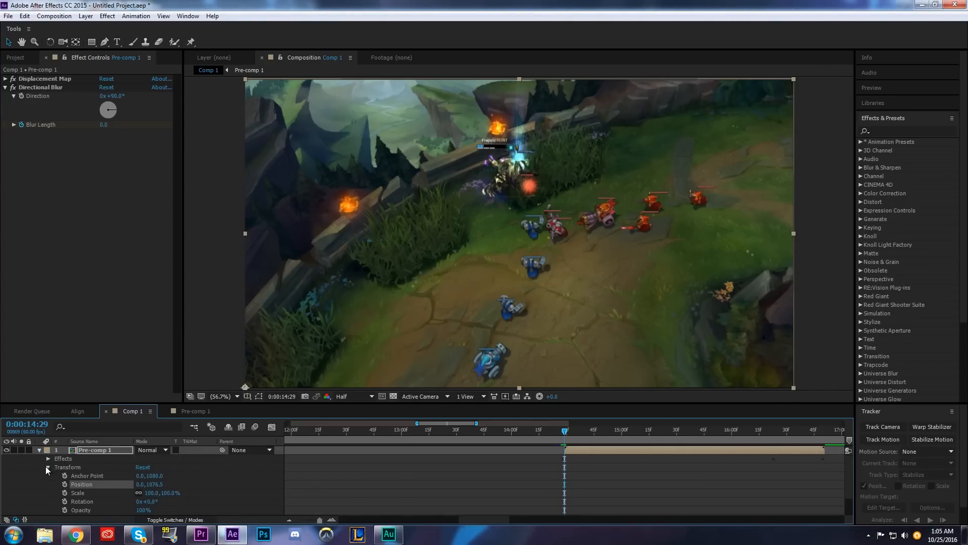
{"action": "left_click", "coordinate": [48, 467]}
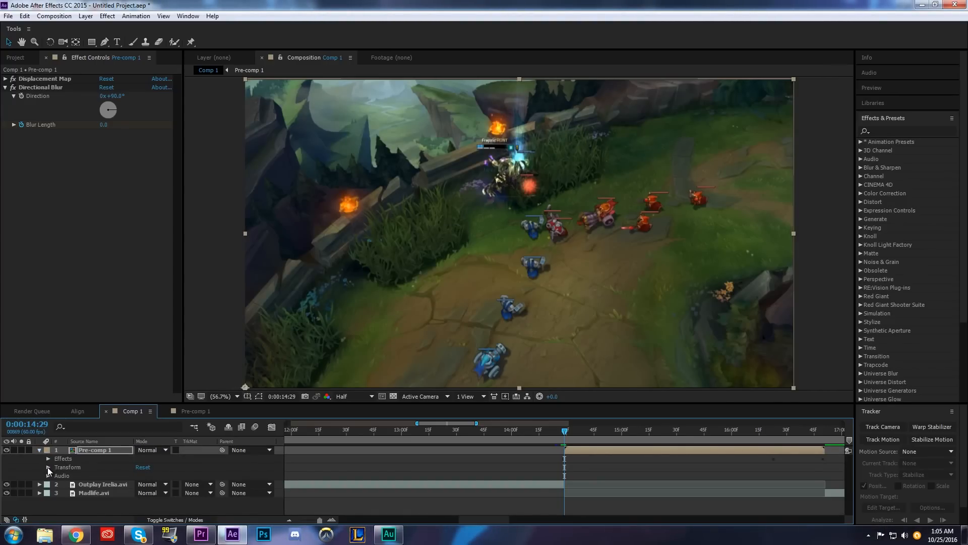
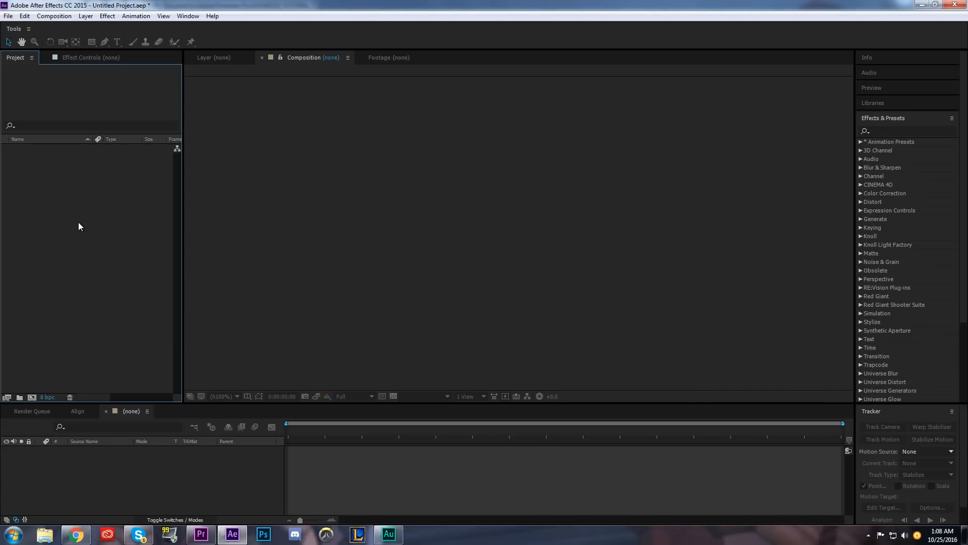
Import the Juke Kill clip from the Outplays folder, create a composition from it and move the playhead to 0:00:13:31
{"action": "double_click", "coordinate": [94, 211]}
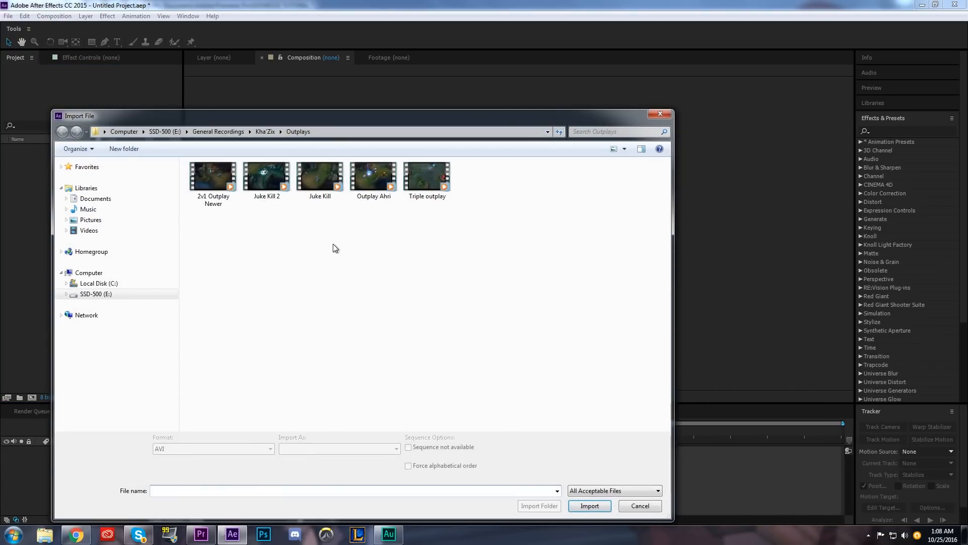
{"action": "double_click", "coordinate": [320, 177]}
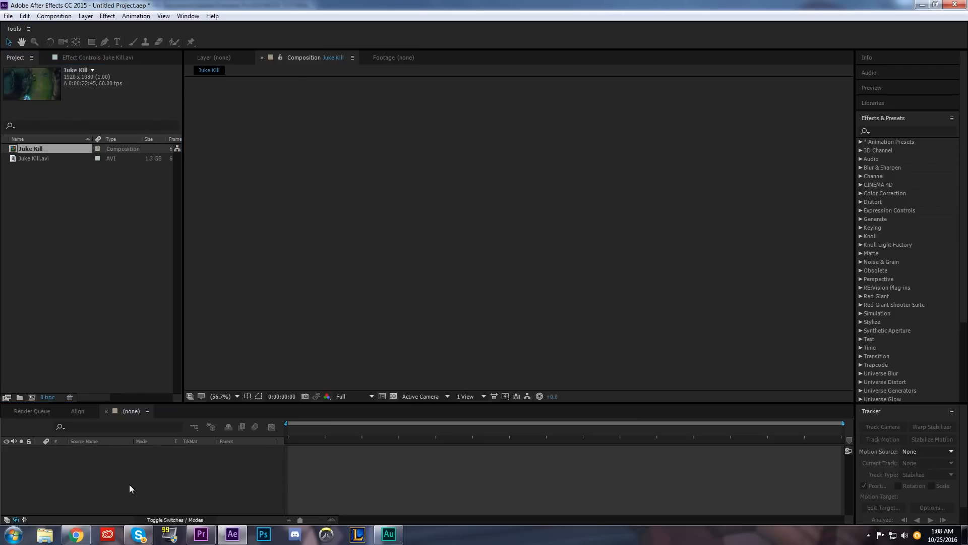
{"action": "left_click_drag", "start_coordinate": [320, 428], "coordinate": [617, 483]}
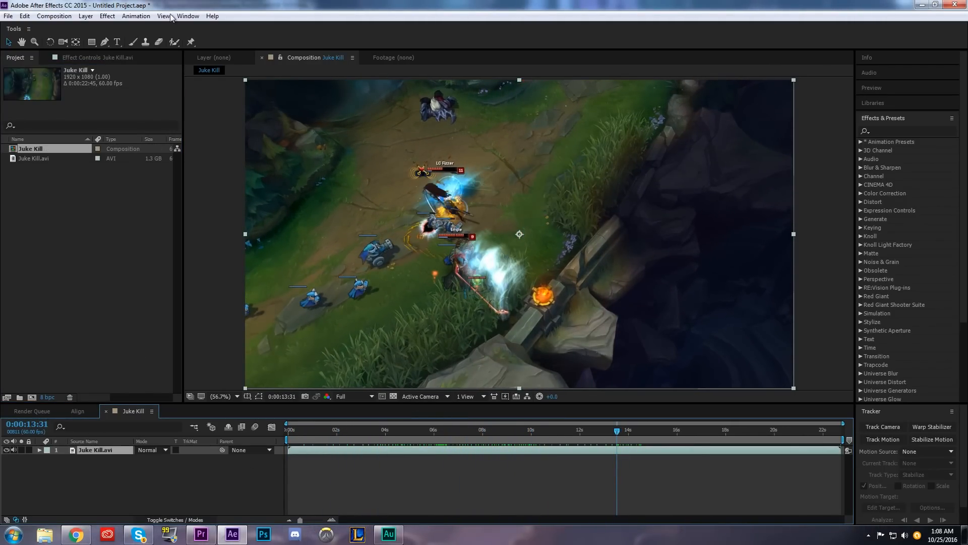
Add an adjustment layer above the Juke Kill clip and rename it CC
{"action": "left_click", "coordinate": [84, 17]}
{"action": "mouse_move", "coordinate": [96, 24]}
{"action": "left_click", "coordinate": [285, 94]}
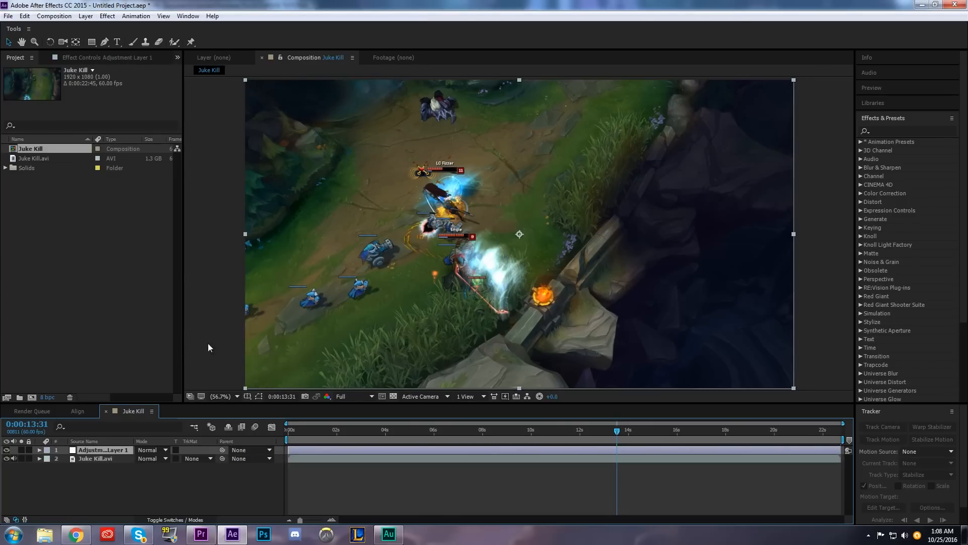
{"action": "left_click", "coordinate": [105, 57]}
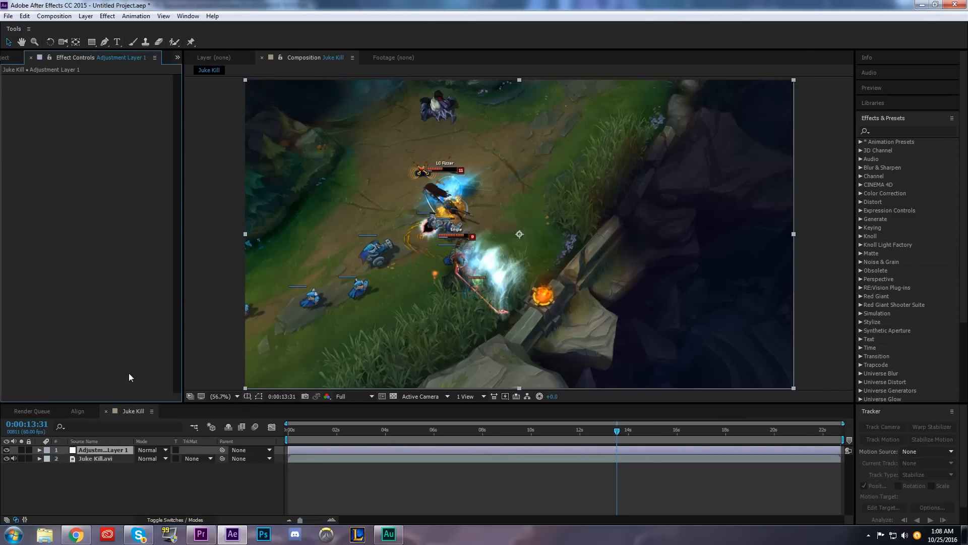
{"action": "right_click", "coordinate": [117, 452]}
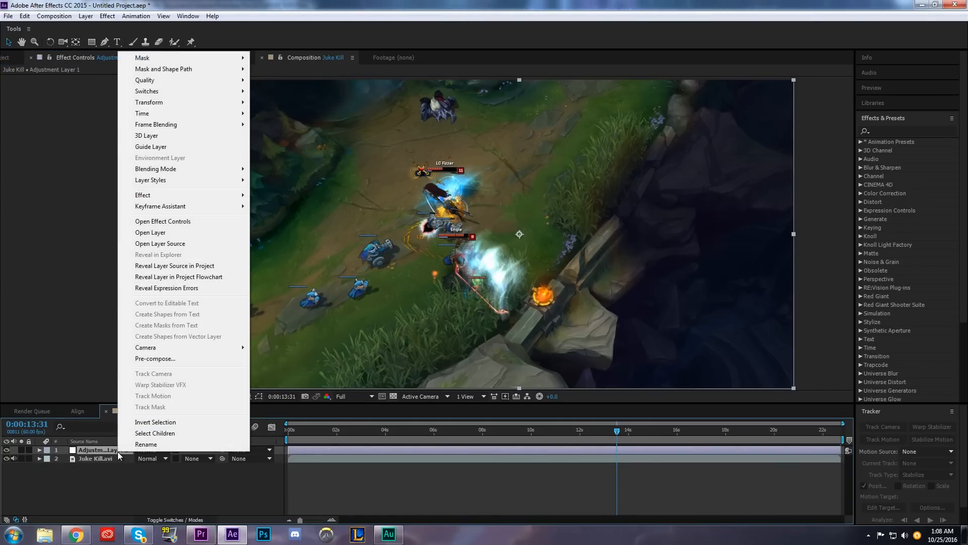
{"action": "left_click", "coordinate": [95, 460]}
{"action": "left_click", "coordinate": [104, 452]}
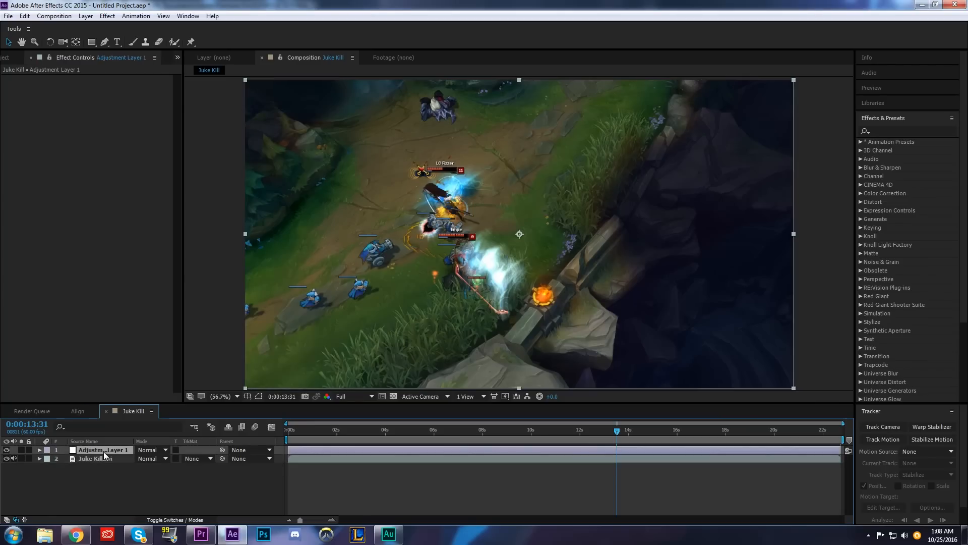
{"action": "right_click", "coordinate": [108, 452]}
{"action": "left_click", "coordinate": [123, 445]}
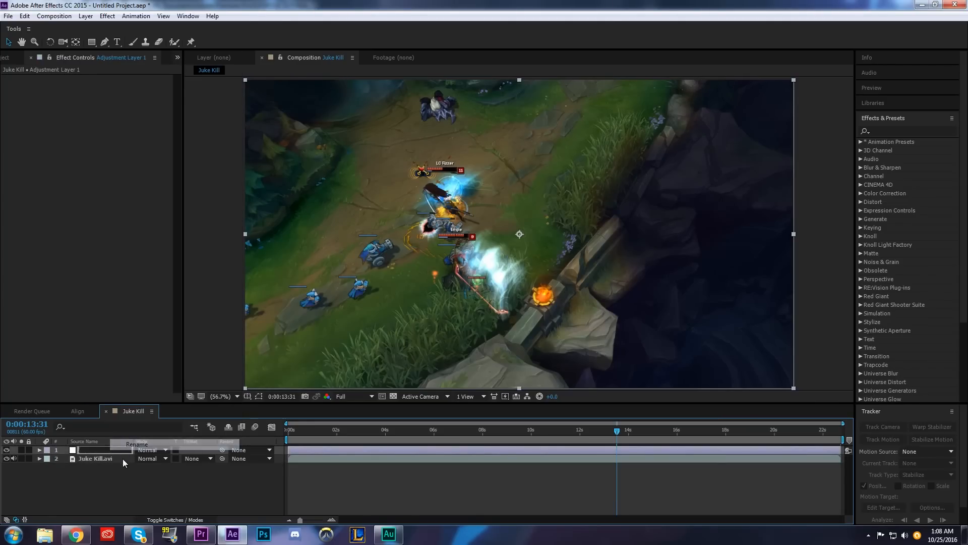
{"action": "type", "text": "CC"}
{"action": "key", "text": "Return"}
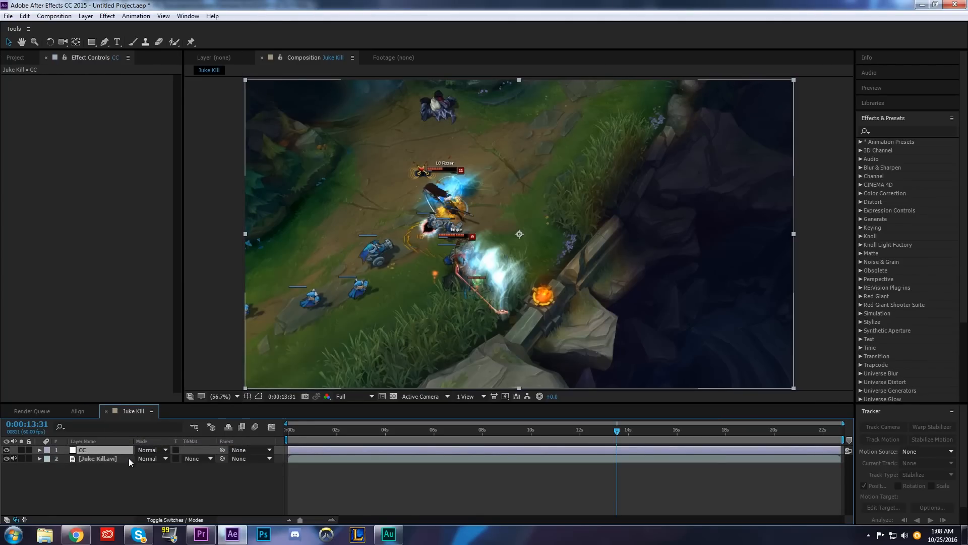
Apply Brightness & Contrast to the CC layer with brightness 20 and contrast 40, and check the grade at 0:00:01:28
{"action": "right_click", "coordinate": [80, 122]}
{"action": "mouse_move", "coordinate": [125, 181]}
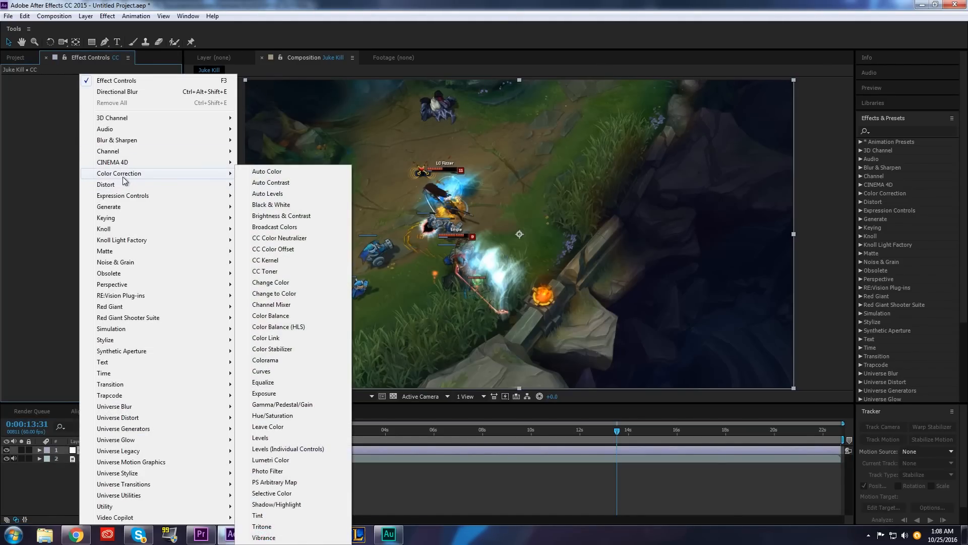
{"action": "left_click", "coordinate": [325, 217]}
{"action": "left_click", "coordinate": [102, 87]}
{"action": "type", "text": "2"}
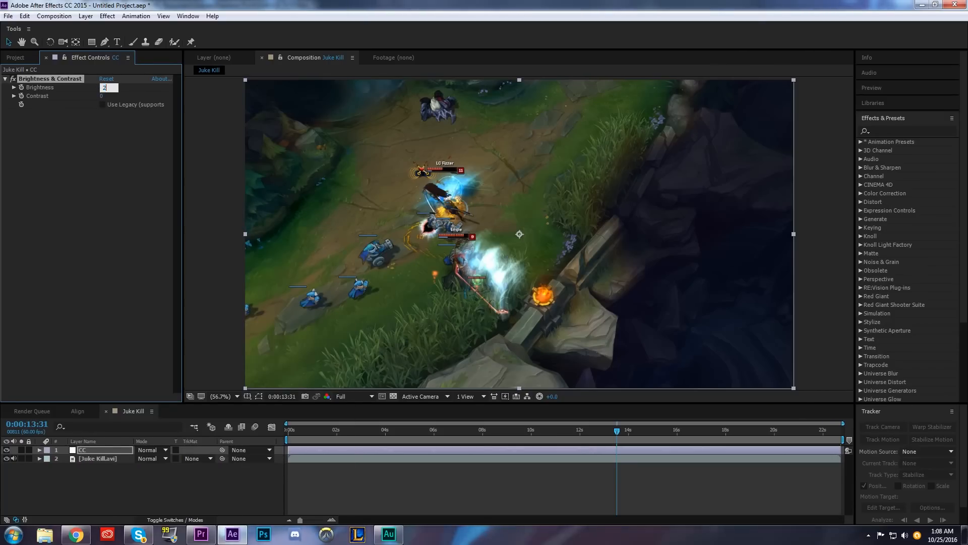
{"action": "type", "text": "0"}
{"action": "left_click", "coordinate": [103, 96]}
{"action": "type", "text": "40"}
{"action": "key", "text": "Return"}
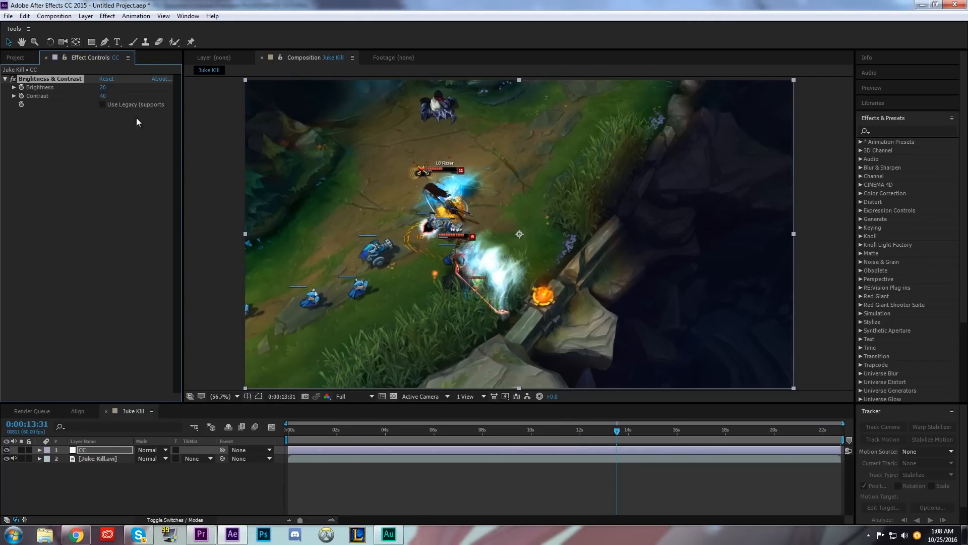
{"action": "left_click", "coordinate": [323, 432]}
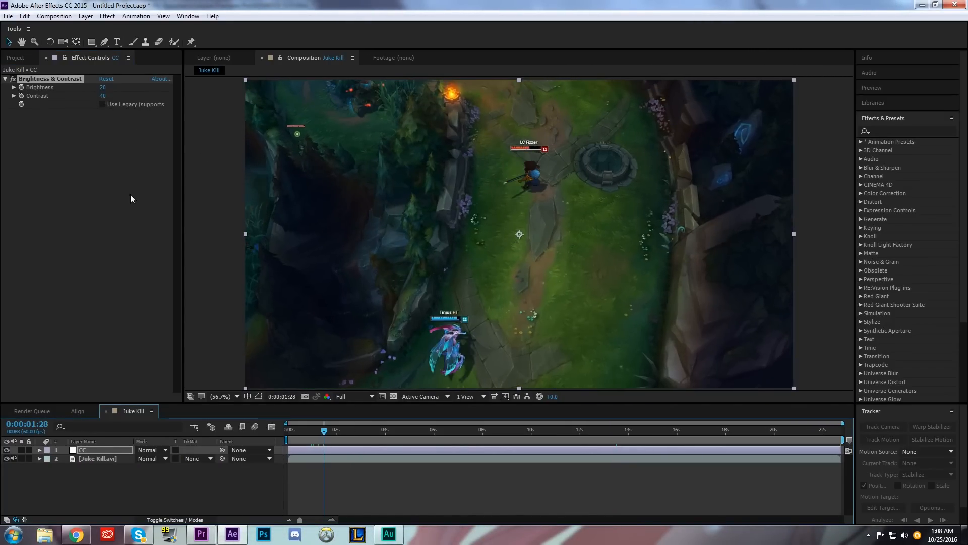
Add a Channel Mixer effect to CC with Blue-Green at 20 and Blue-Blue at 80, and check it at 0:00:06:47
{"action": "left_click", "coordinate": [6, 79]}
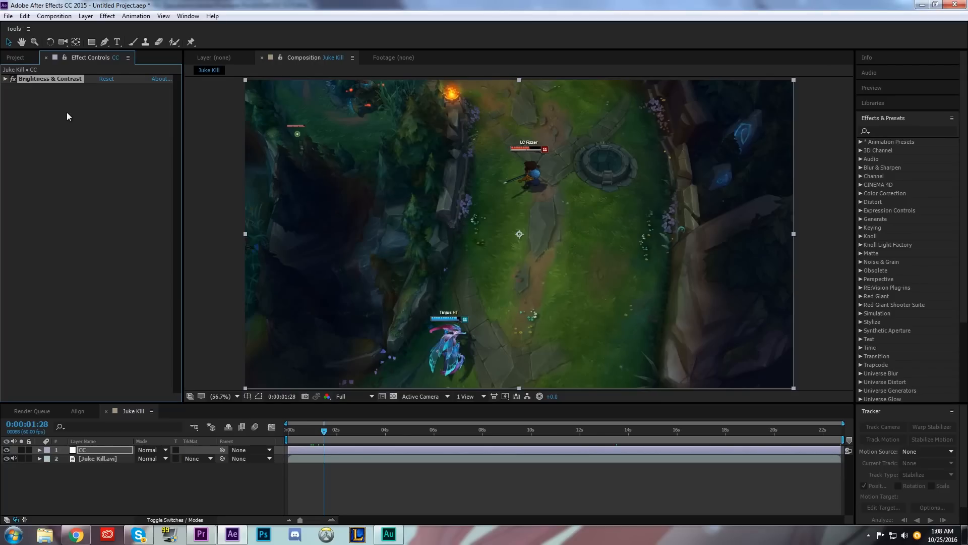
{"action": "right_click", "coordinate": [102, 115]}
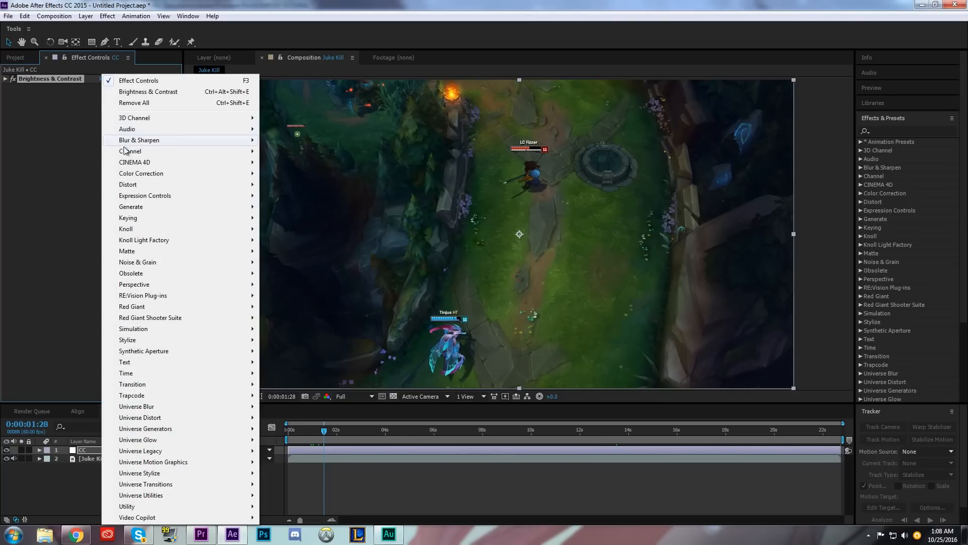
{"action": "mouse_move", "coordinate": [152, 174]}
{"action": "left_click", "coordinate": [298, 305]}
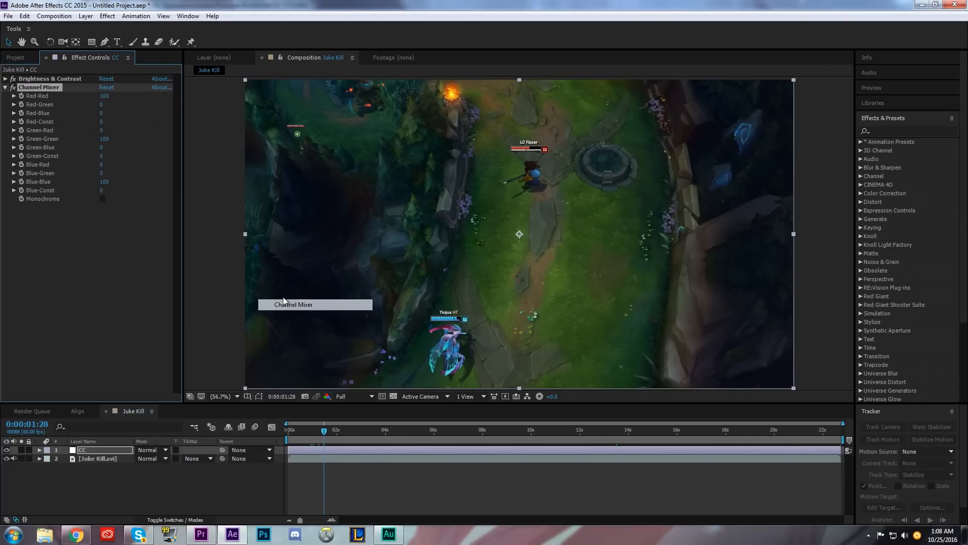
{"action": "left_click", "coordinate": [99, 182]}
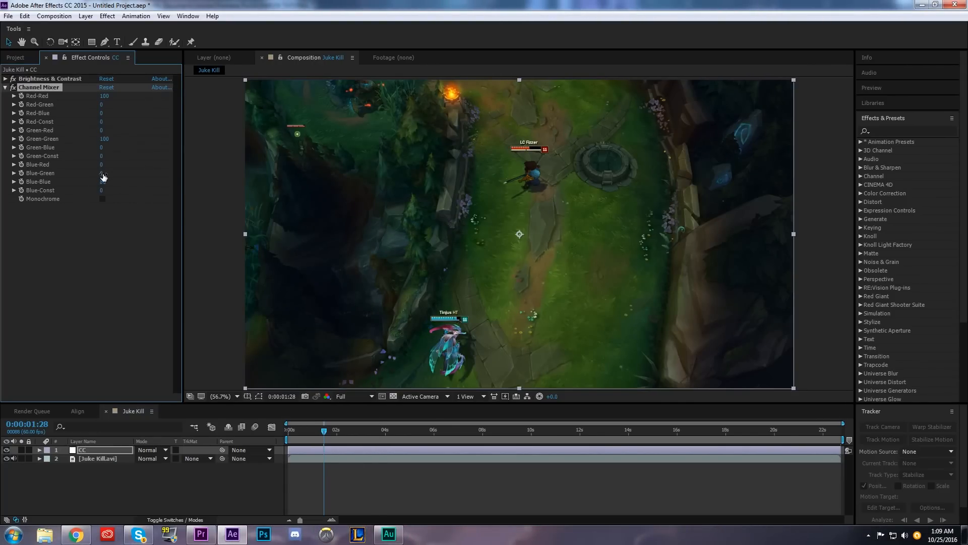
{"action": "left_click_drag", "start_coordinate": [324, 430], "coordinate": [453, 452]}
{"action": "left_click", "coordinate": [72, 205]}
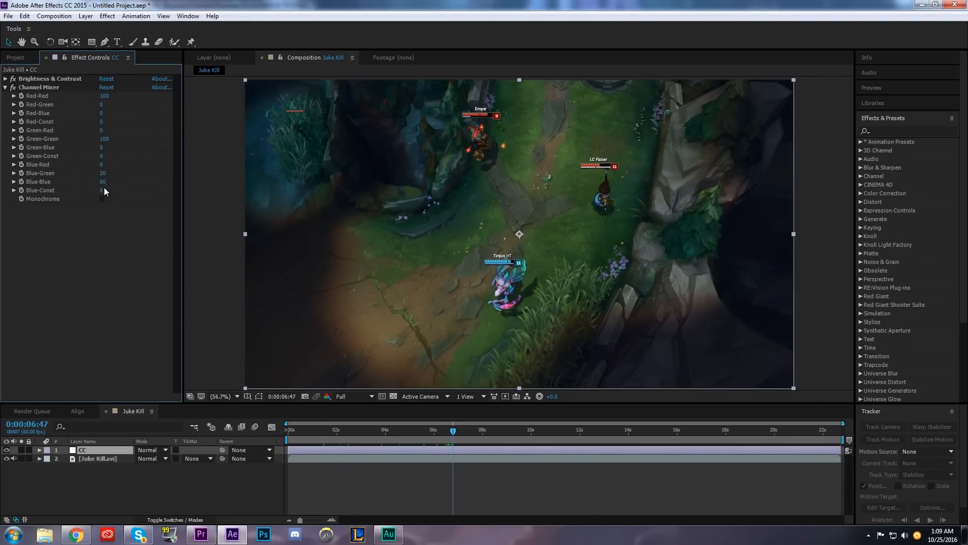
Try Channel Mixer values of 50 for both Blue-Blue and Blue-Green, compare another frame and undo both changes
{"action": "type", "text": "50"}
{"action": "key", "text": "Return"}
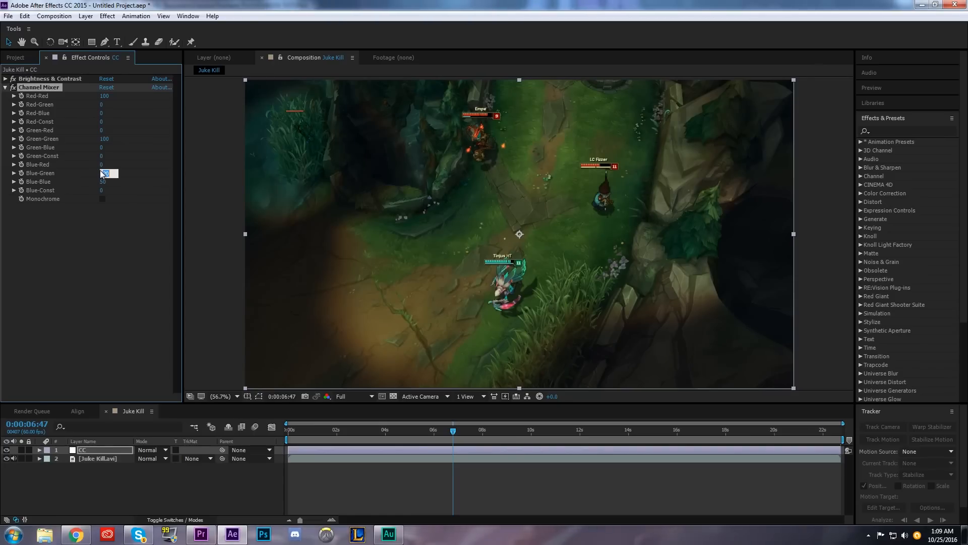
{"action": "left_click_drag", "start_coordinate": [448, 449], "coordinate": [535, 444]}
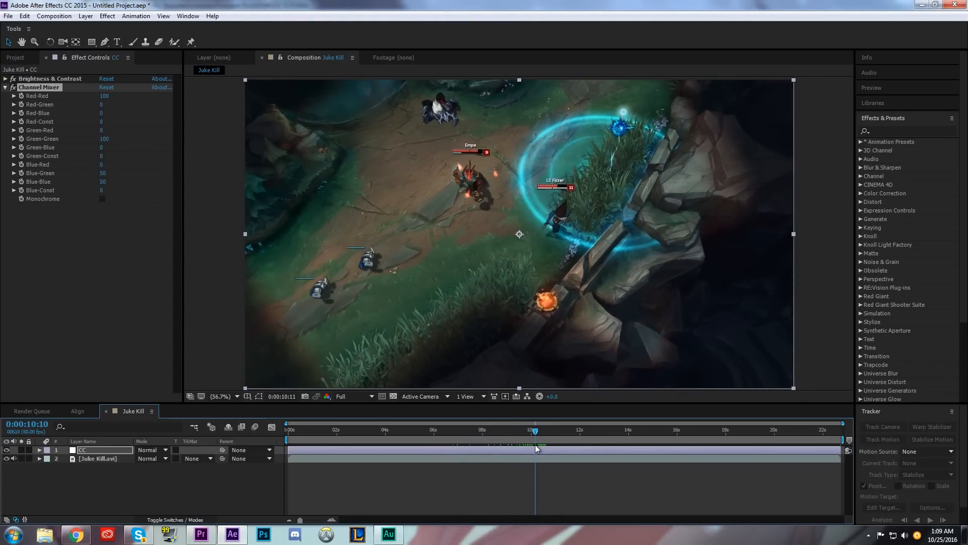
{"action": "key", "text": "ctrl+z"}
{"action": "key", "text": "ctrl+z"}
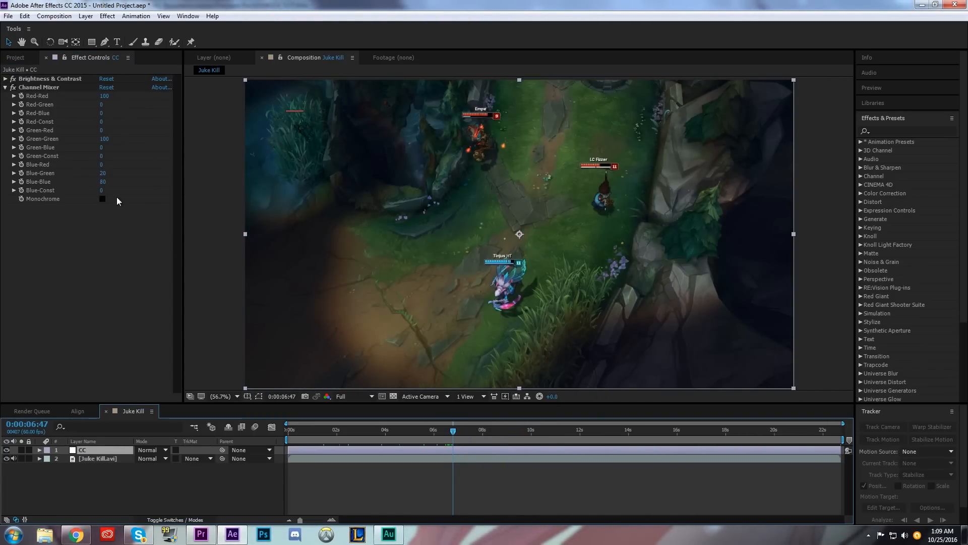
Set the Channel Mixer's Blue-Green to 10 and Blue-Blue to 90, check the frame at 0:00:07:06 and reselect CC
{"action": "left_click", "coordinate": [104, 182]}
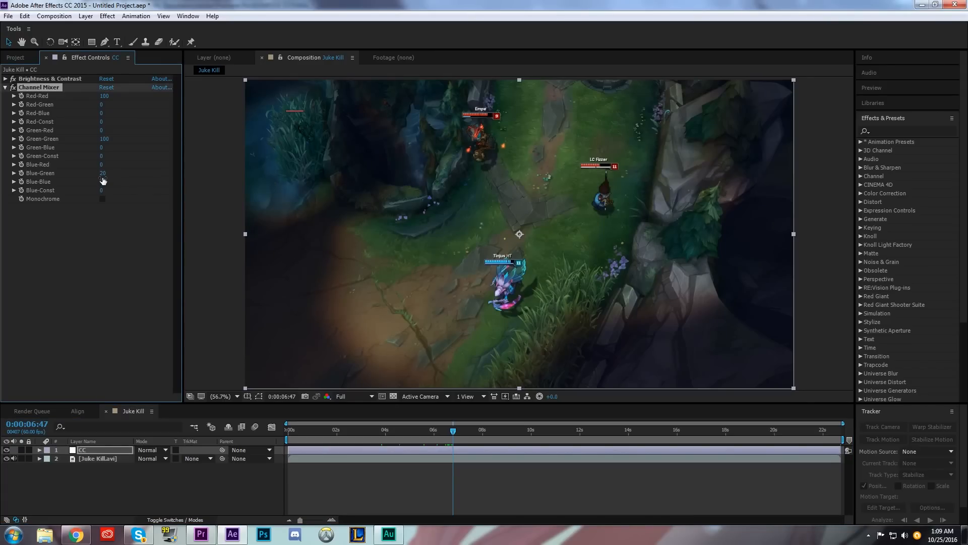
{"action": "left_click_drag", "start_coordinate": [418, 438], "coordinate": [462, 475]}
{"action": "left_click", "coordinate": [62, 283]}
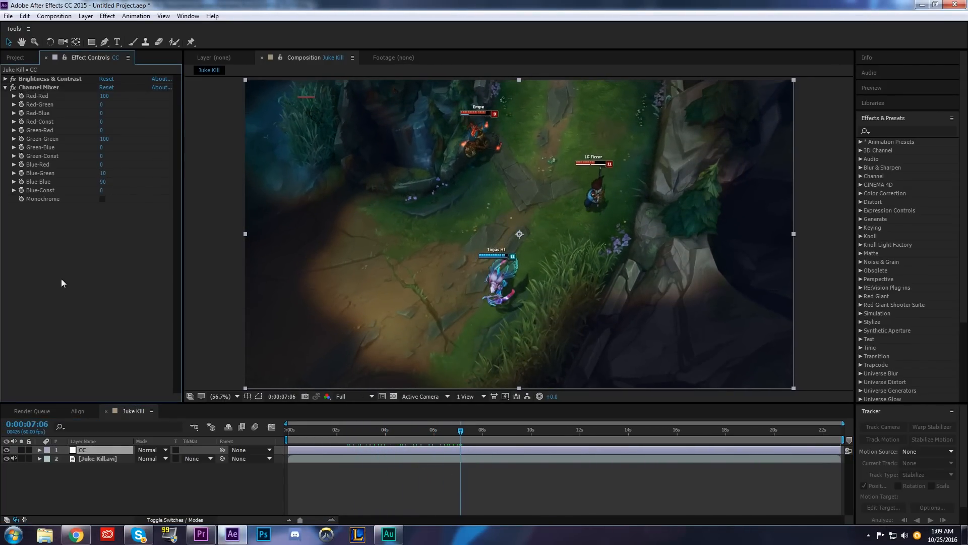
{"action": "left_click", "coordinate": [111, 477]}
{"action": "left_click", "coordinate": [90, 450]}
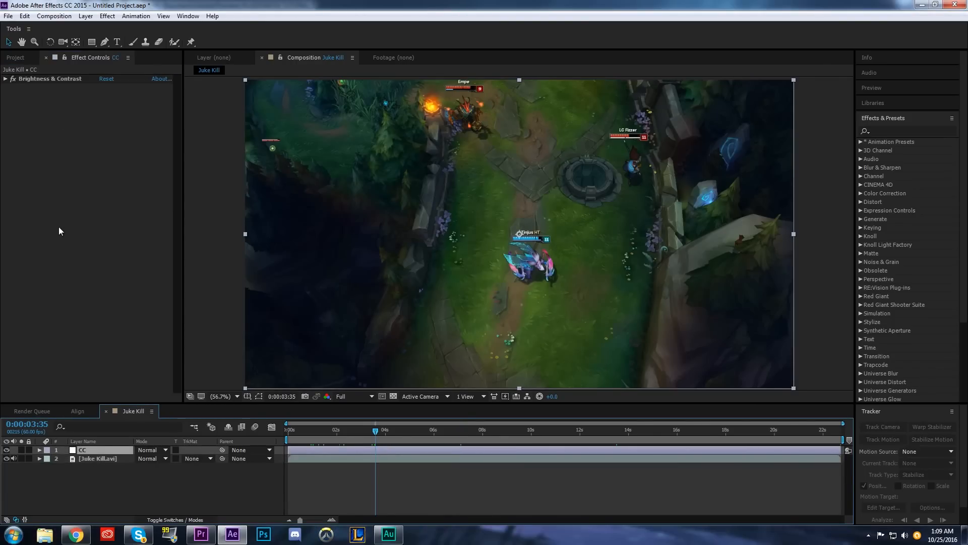
Add a Curves color correction effect to the CC layer below Brightness & Contrast
{"action": "right_click", "coordinate": [76, 120]}
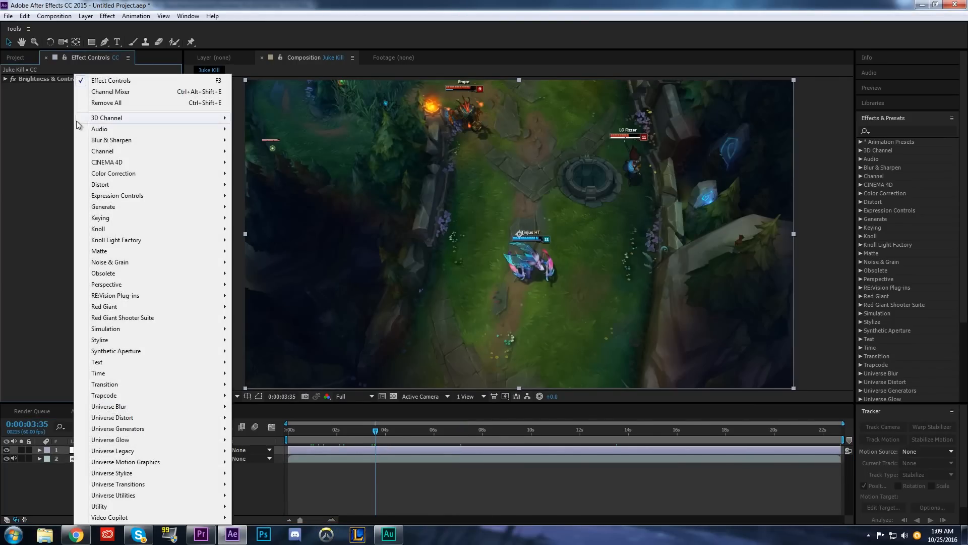
{"action": "mouse_move", "coordinate": [115, 175]}
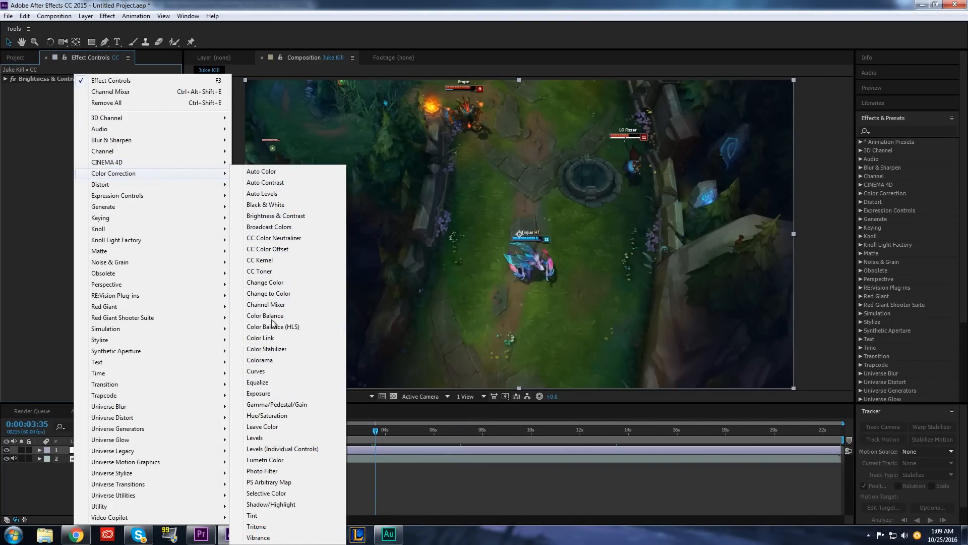
{"action": "left_click", "coordinate": [258, 371]}
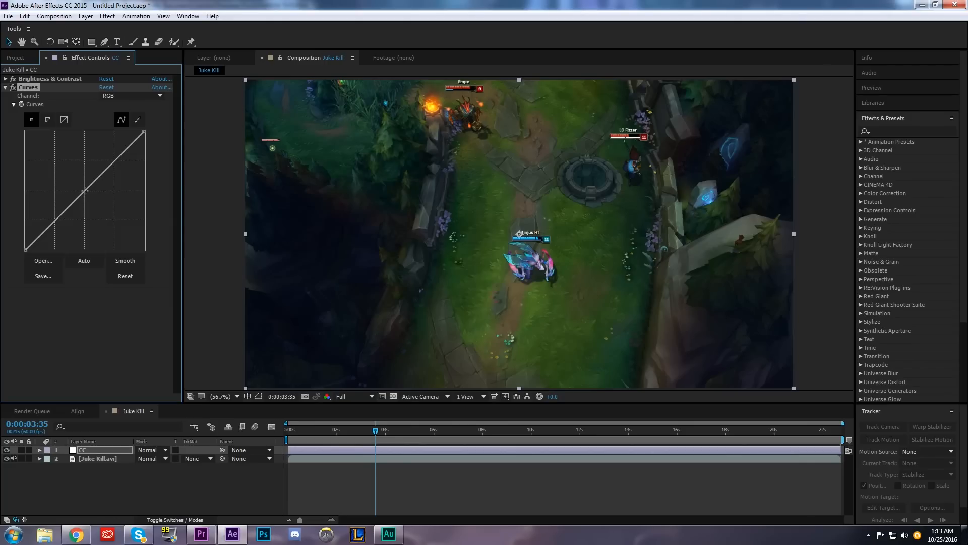
Try an S-shaped RGB curve with raised highlights and lowered shadows, and undo the curve changes
{"action": "left_click_drag", "start_coordinate": [115, 160], "coordinate": [108, 155]}
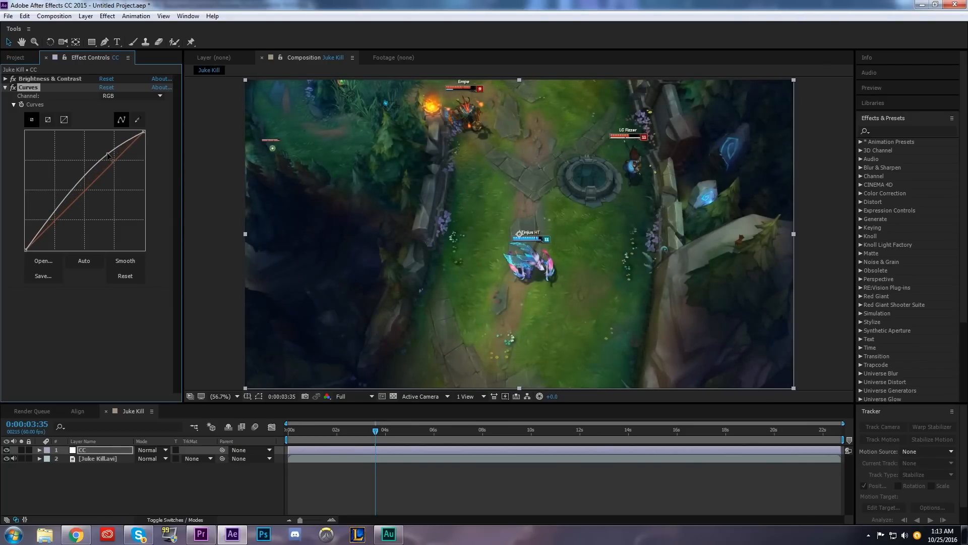
{"action": "left_click_drag", "start_coordinate": [51, 214], "coordinate": [61, 230]}
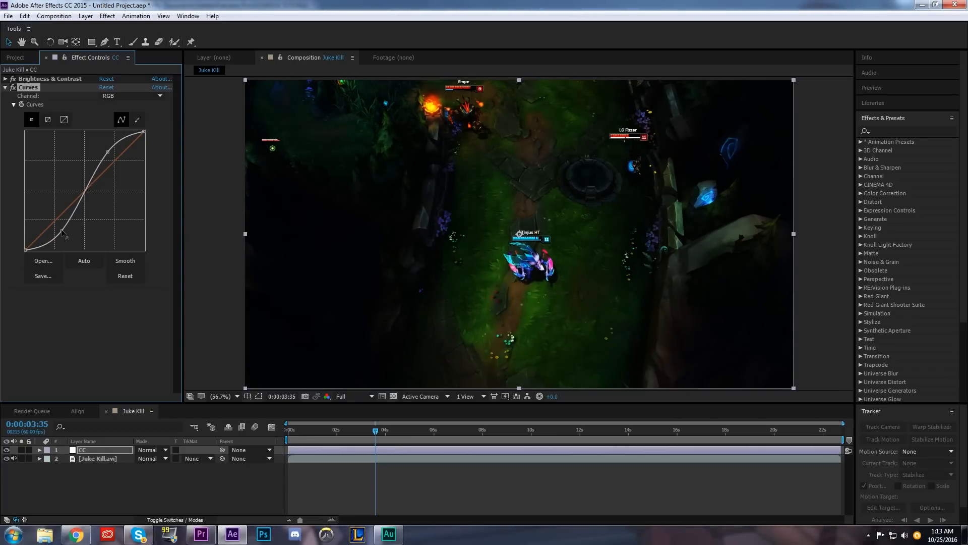
{"action": "left_click_drag", "start_coordinate": [61, 230], "coordinate": [55, 228]}
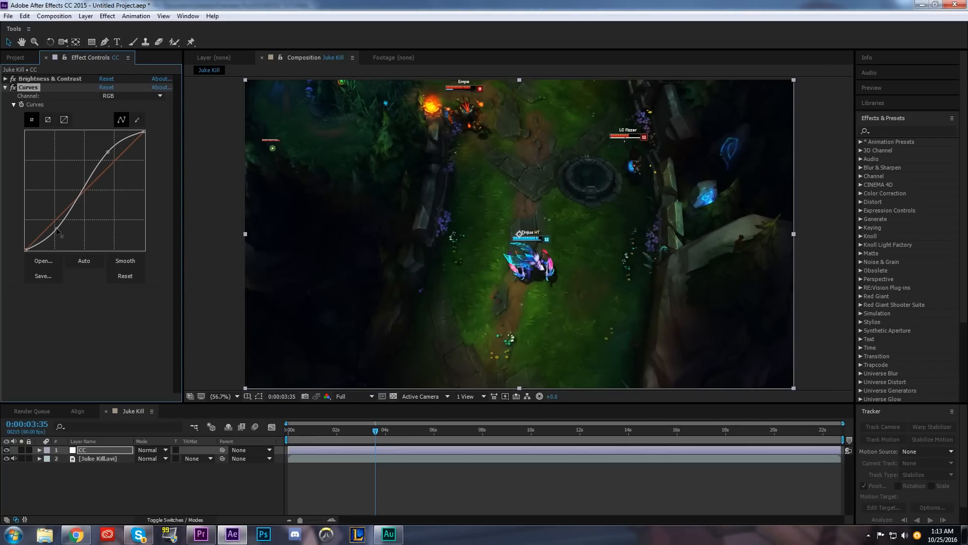
{"action": "key", "text": "ctrl+z"}
{"action": "key", "text": "ctrl+z"}
{"action": "key", "text": "ctrl+z"}
{"action": "key", "text": "ctrl+z"}
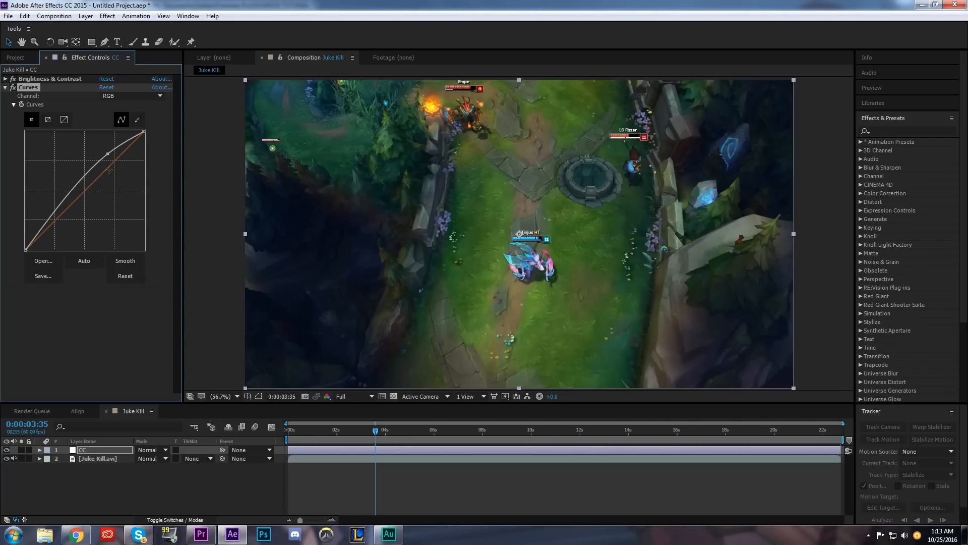
Try pulling the upper part of the Curves effect's Red channel far down, and undo it
{"action": "left_click", "coordinate": [128, 96]}
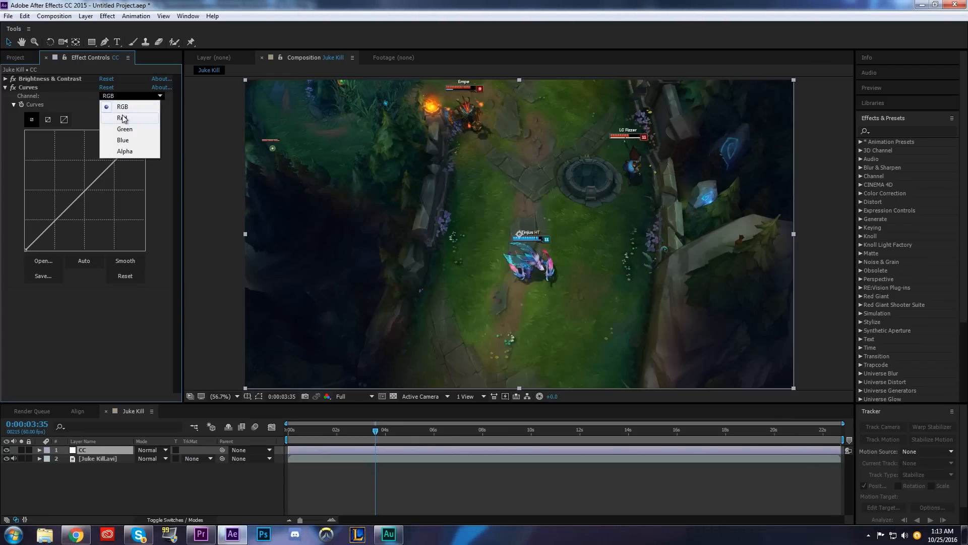
{"action": "left_click", "coordinate": [124, 118]}
{"action": "left_click_drag", "start_coordinate": [112, 161], "coordinate": [139, 233]}
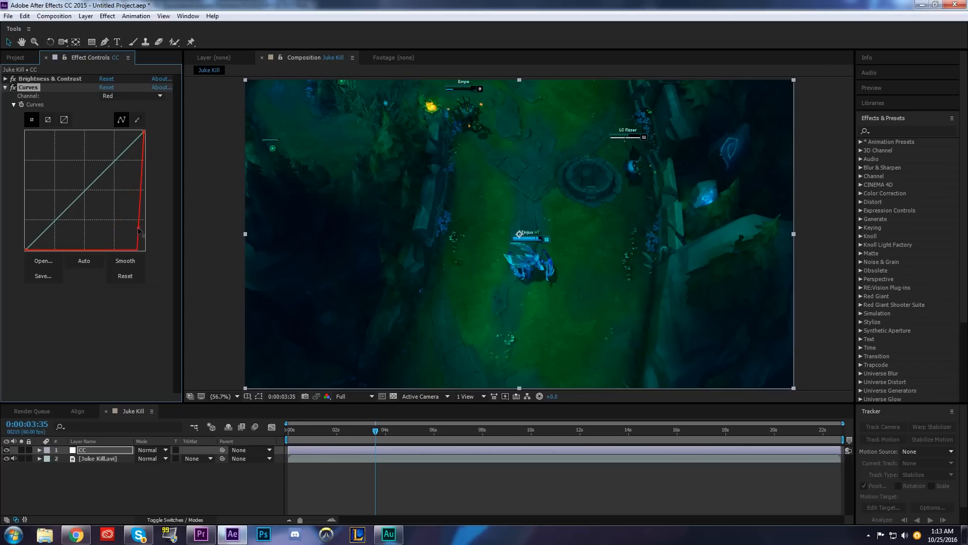
{"action": "key", "text": "ctrl+z"}
Shape the Curves effect's Blue channel into an S-curve with lowered shadows and raised highlights
{"action": "left_click", "coordinate": [126, 95]}
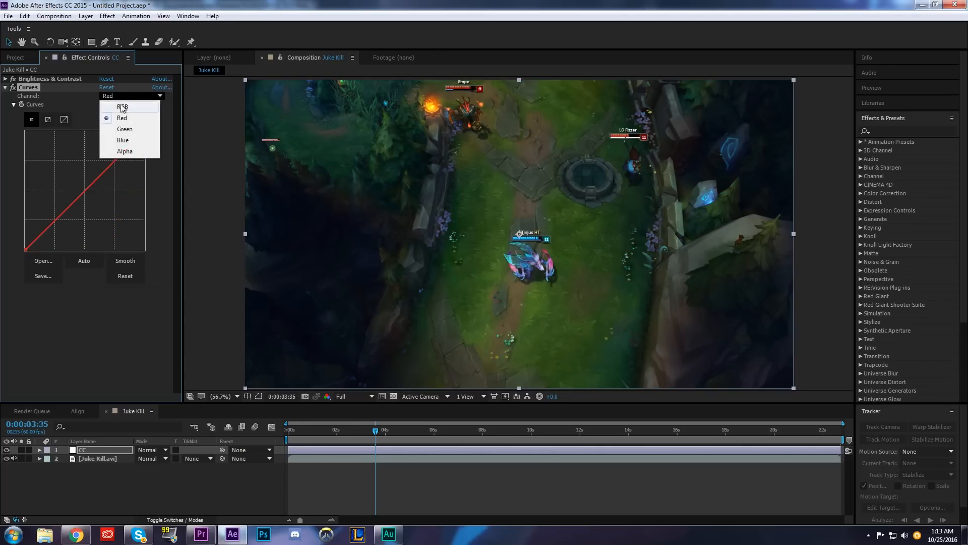
{"action": "left_click", "coordinate": [123, 139]}
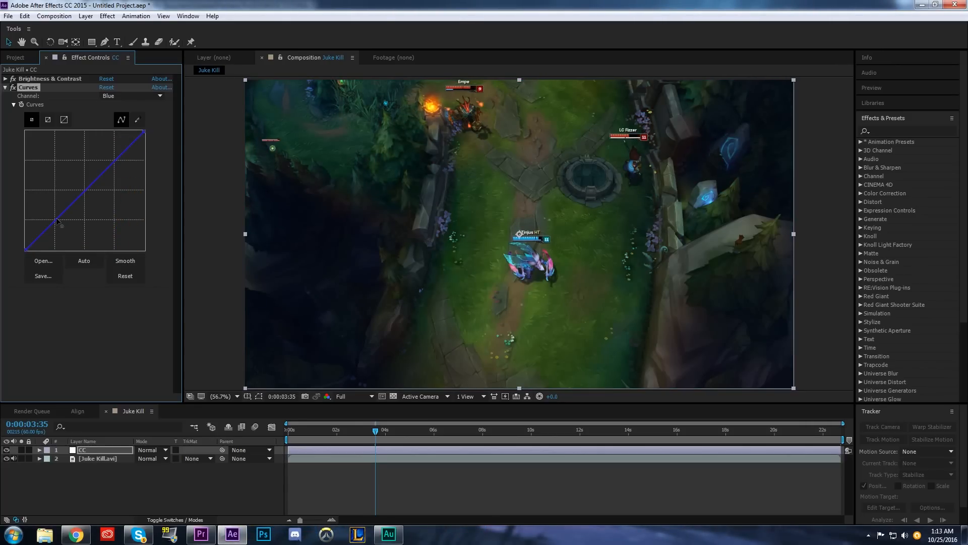
{"action": "left_click_drag", "start_coordinate": [57, 219], "coordinate": [53, 218]}
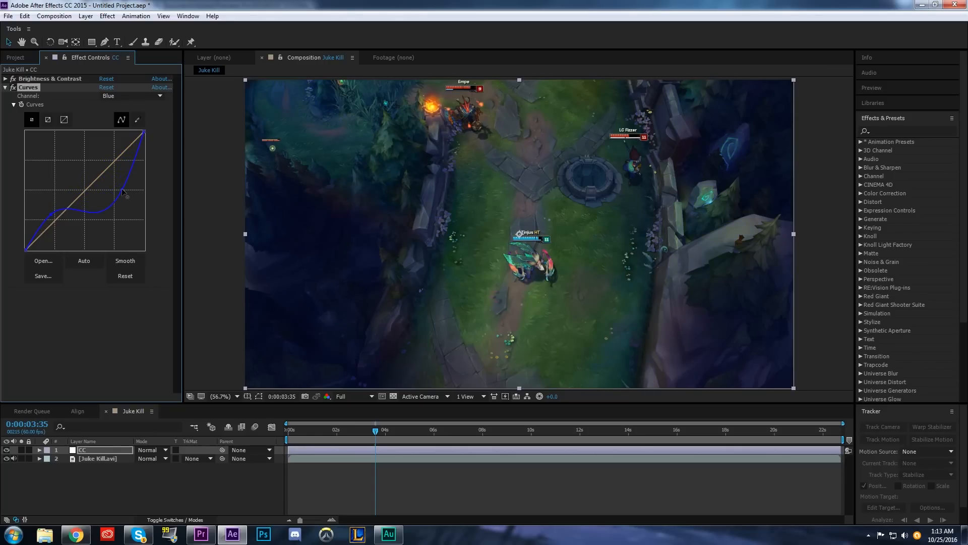
{"action": "left_click_drag", "start_coordinate": [122, 191], "coordinate": [105, 151]}
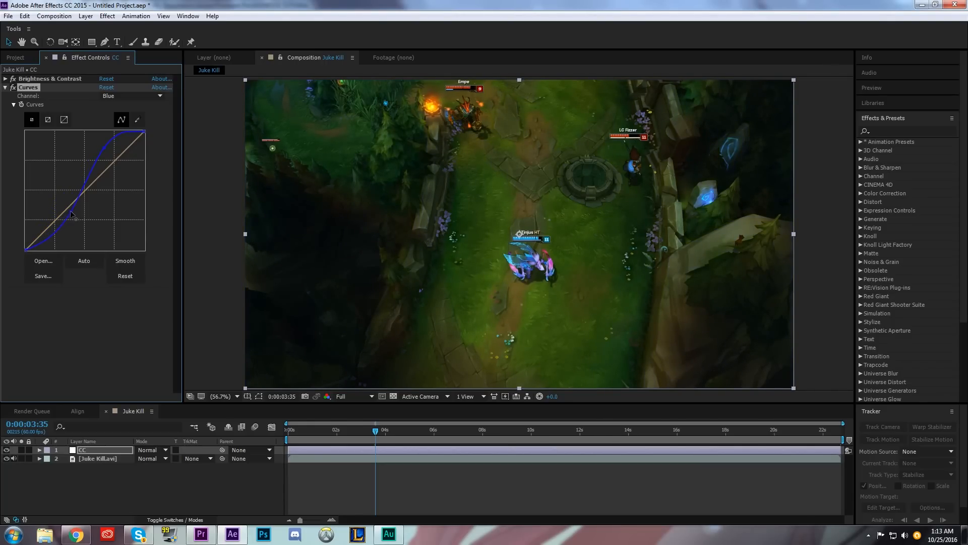
Shape the Curves effect's Green channel into a gentle S-curve and check the grade at 0:00:05:45
{"action": "left_click", "coordinate": [131, 96]}
{"action": "left_click", "coordinate": [124, 129]}
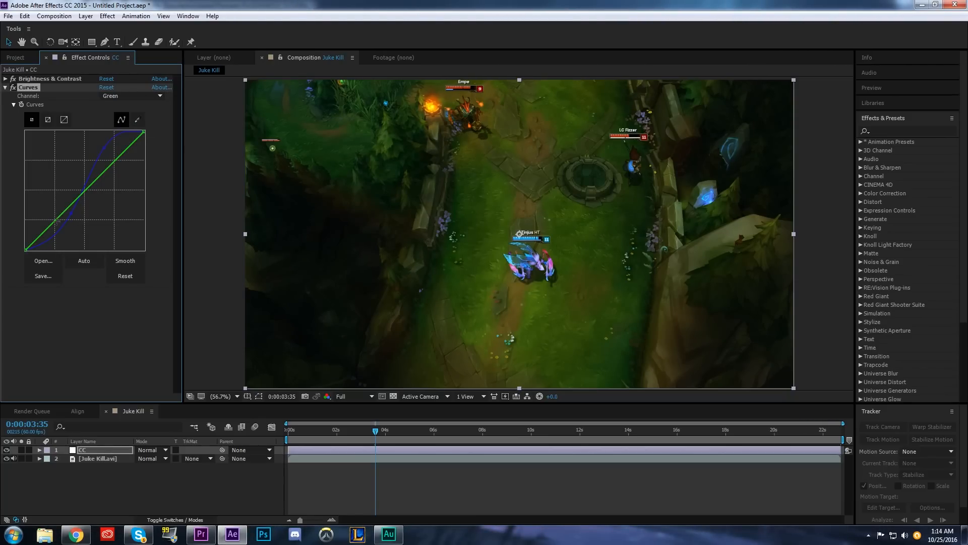
{"action": "left_click_drag", "start_coordinate": [57, 222], "coordinate": [59, 226]}
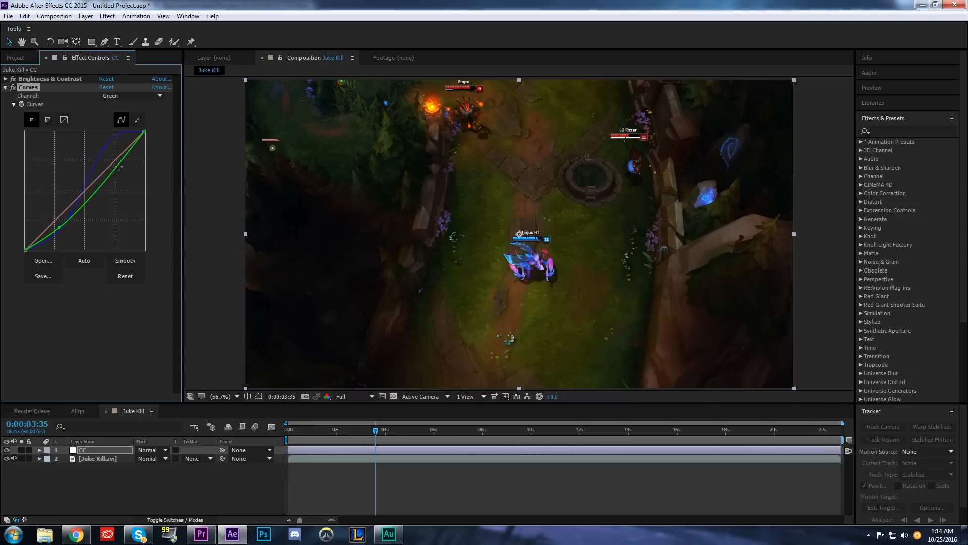
{"action": "mouse_move", "coordinate": [118, 167]}
{"action": "left_mouse_down"}
{"action": "mouse_move", "coordinate": [109, 166]}
{"action": "mouse_move", "coordinate": [117, 178]}
{"action": "mouse_move", "coordinate": [97, 156]}
{"action": "mouse_move", "coordinate": [105, 163]}
{"action": "left_mouse_up"}
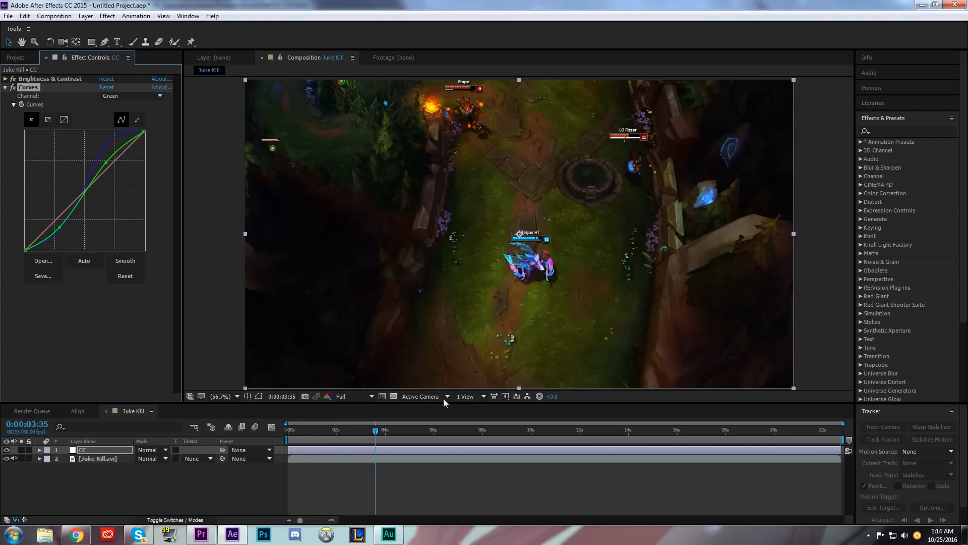
{"action": "left_click_drag", "start_coordinate": [375, 431], "coordinate": [428, 442]}
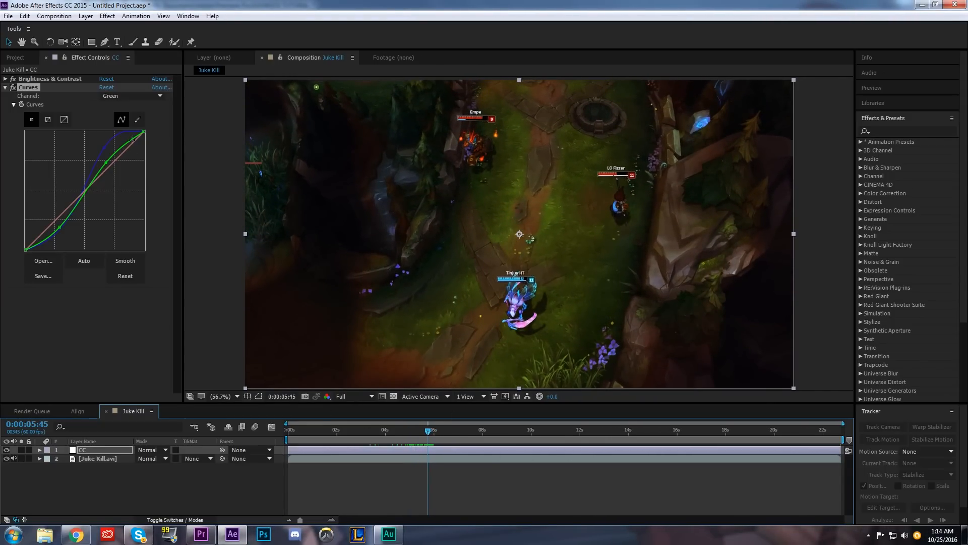
Raise the midtones of the Curves effect's RGB channel slightly and collapse the effect's settings
{"action": "left_click", "coordinate": [126, 98]}
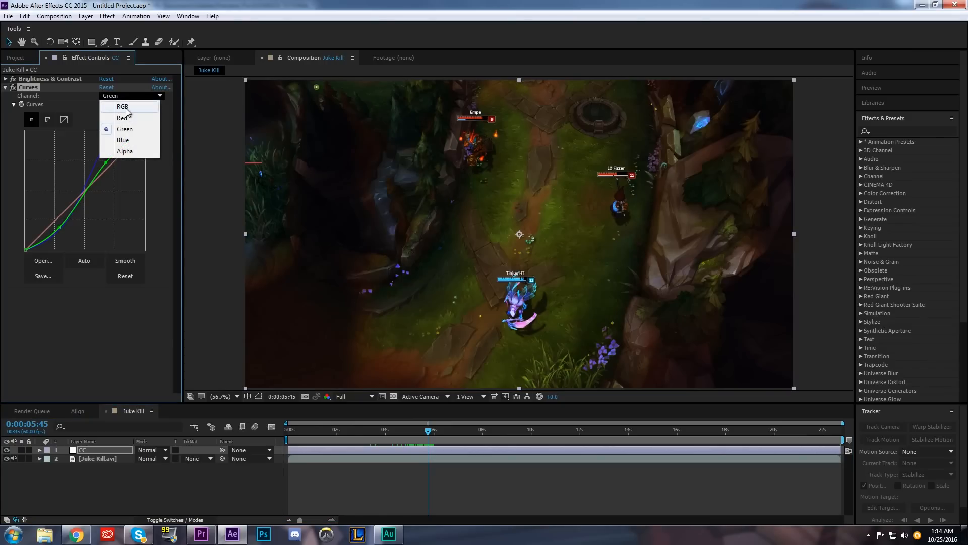
{"action": "left_click", "coordinate": [125, 107]}
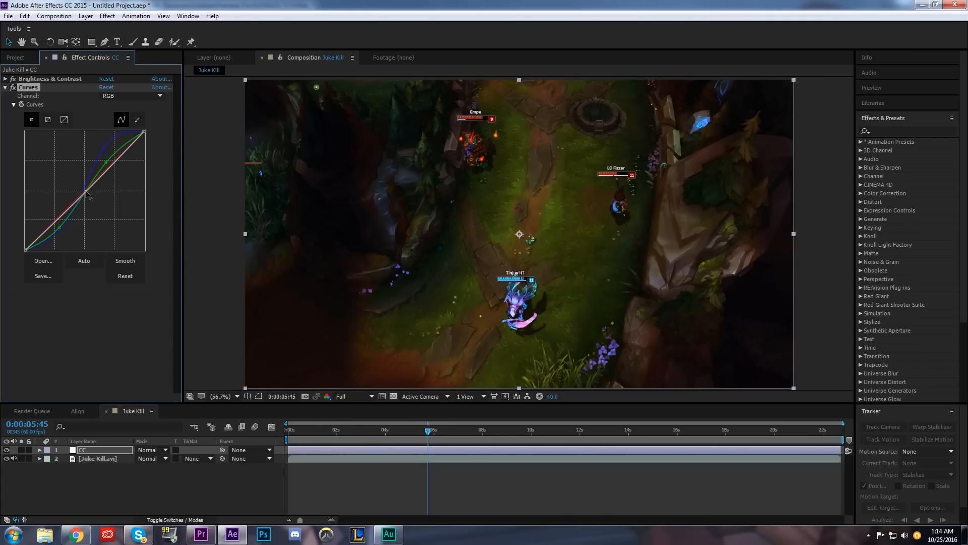
{"action": "left_click_drag", "start_coordinate": [85, 190], "coordinate": [94, 171]}
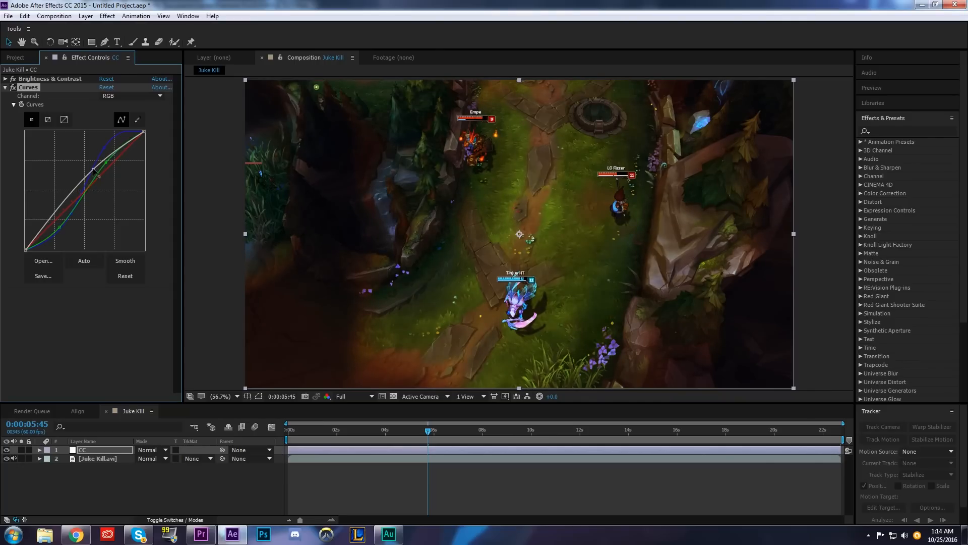
{"action": "left_click", "coordinate": [5, 88]}
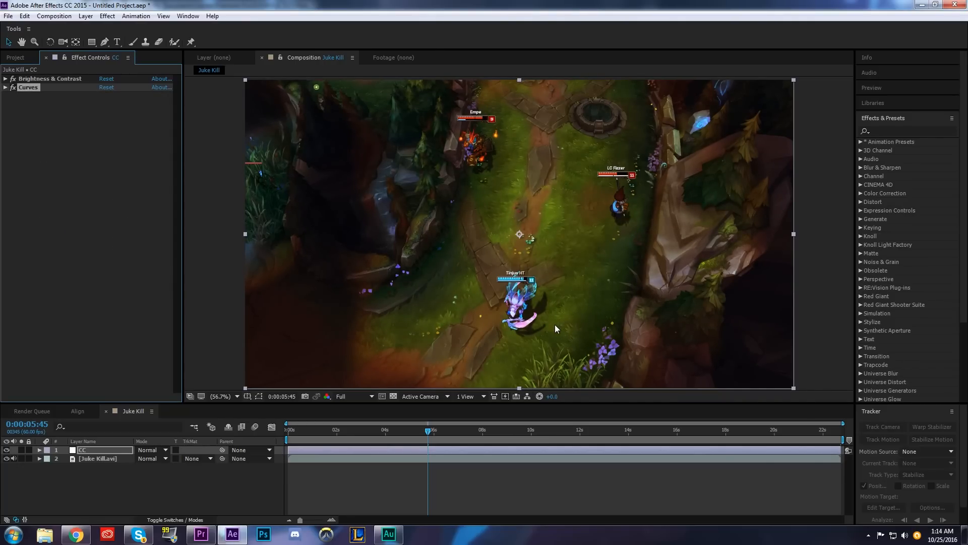
Add a second Curves effect to CC with raised Blue channel midtones, check the frame at 0:00:04:03 and collapse the effect
{"action": "right_click", "coordinate": [39, 128]}
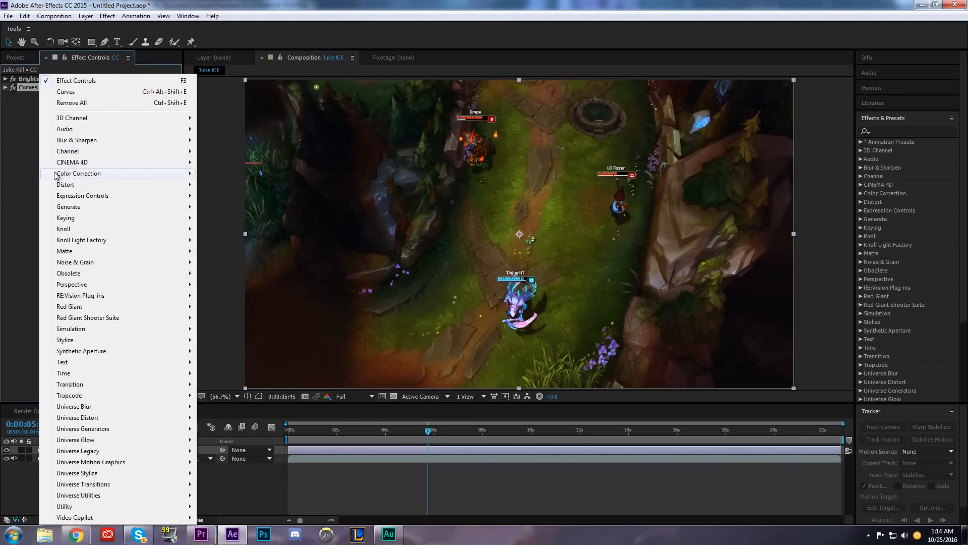
{"action": "mouse_move", "coordinate": [56, 174]}
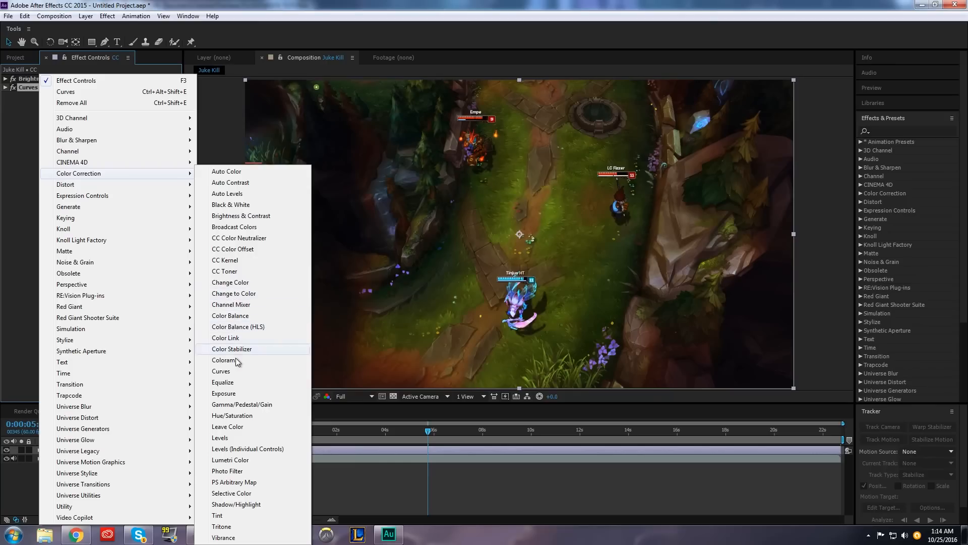
{"action": "left_click", "coordinate": [232, 371]}
{"action": "left_click", "coordinate": [139, 105]}
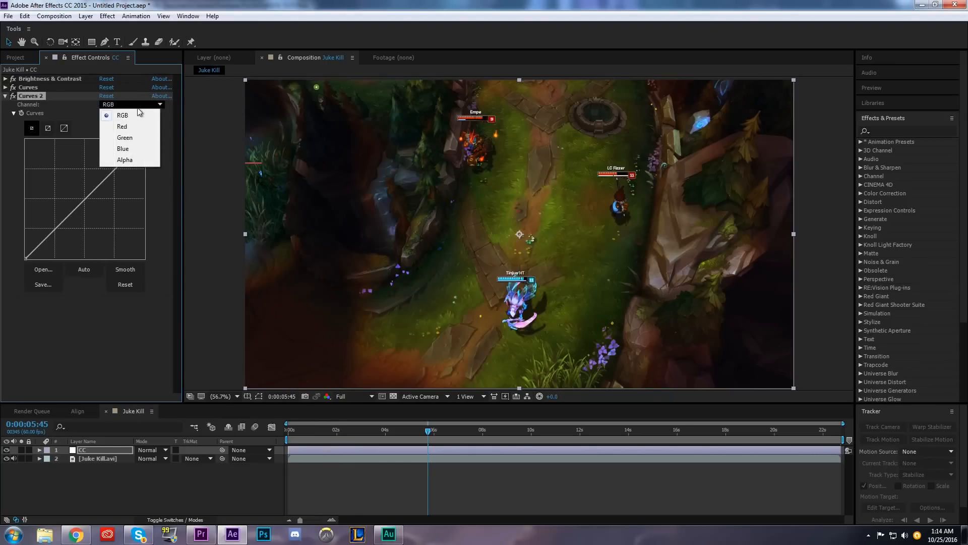
{"action": "left_click", "coordinate": [123, 148]}
{"action": "left_click_drag", "start_coordinate": [110, 174], "coordinate": [103, 167]}
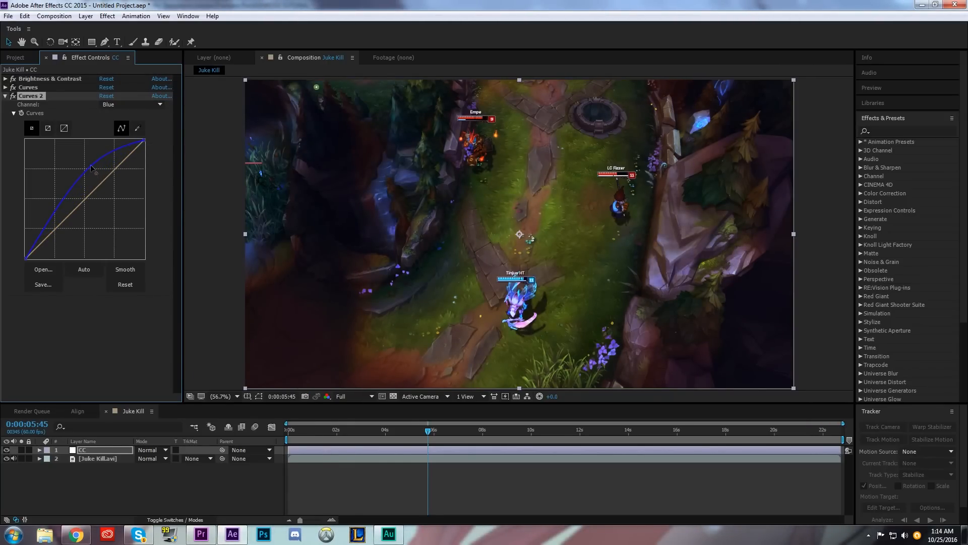
{"action": "left_click_drag", "start_coordinate": [303, 435], "coordinate": [386, 461]}
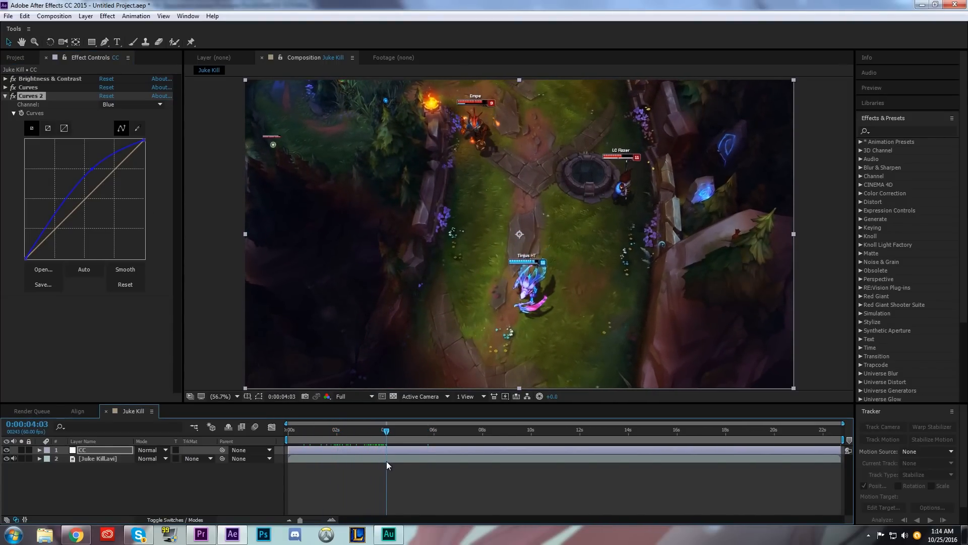
{"action": "left_click", "coordinate": [3, 100]}
{"action": "left_click", "coordinate": [5, 96]}
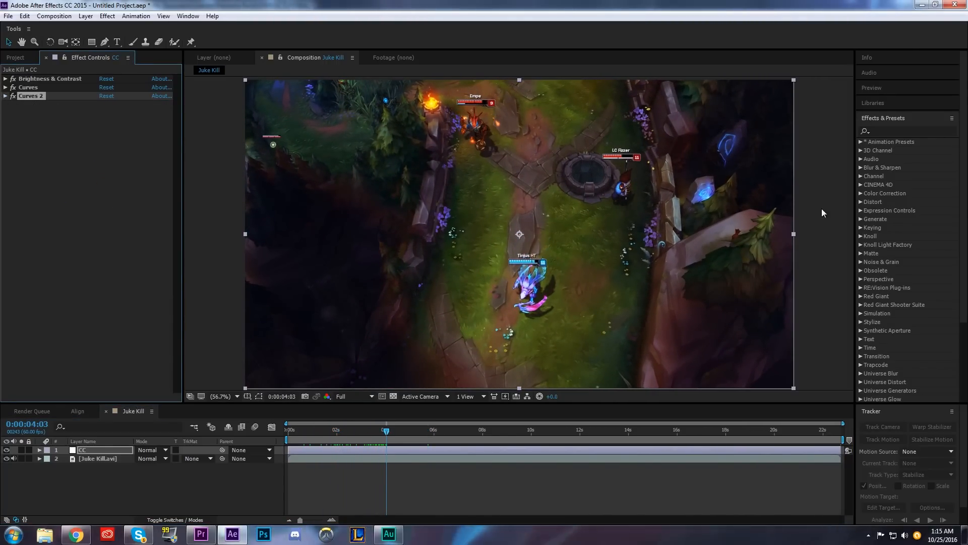
Add a Hue/Saturation effect to the CC layer and set its Master Saturation to -15
{"action": "right_click", "coordinate": [84, 123]}
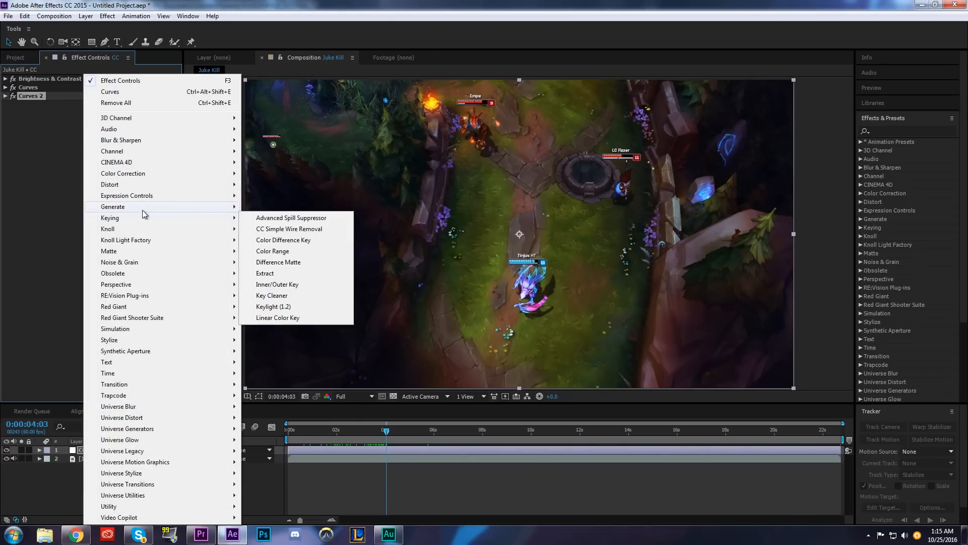
{"action": "mouse_move", "coordinate": [146, 177]}
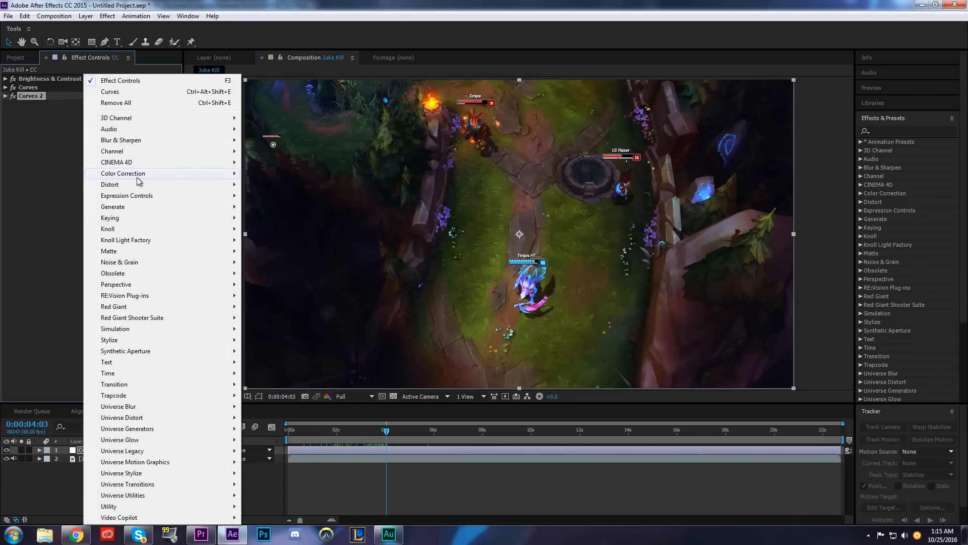
{"action": "left_click", "coordinate": [288, 416]}
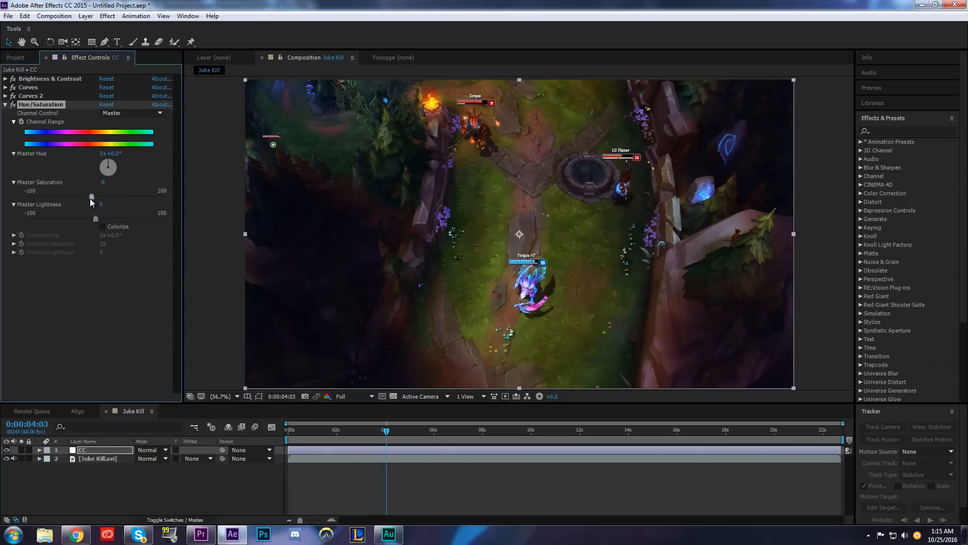
{"action": "left_click_drag", "start_coordinate": [89, 198], "coordinate": [78, 199]}
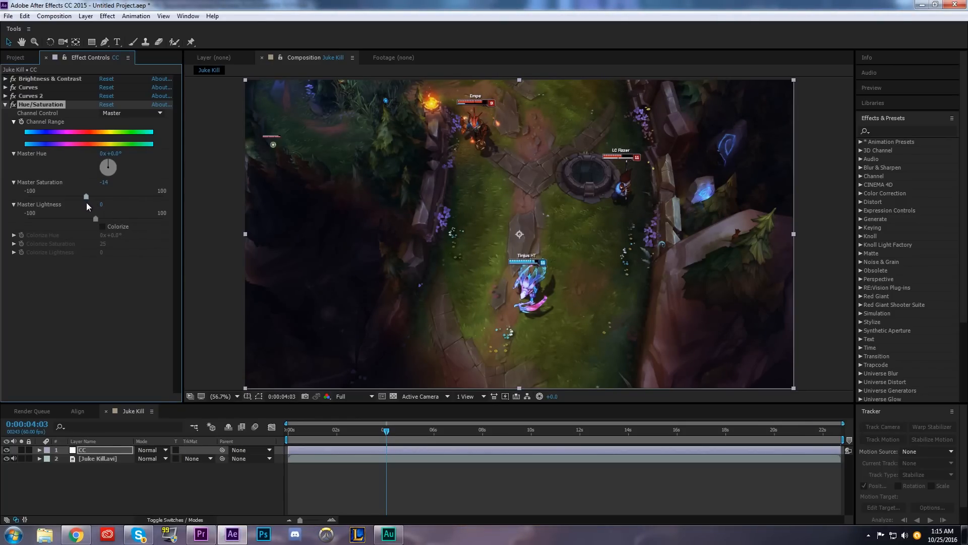
{"action": "left_click_drag", "start_coordinate": [86, 204], "coordinate": [86, 204]}
{"action": "left_click", "coordinate": [132, 283]}
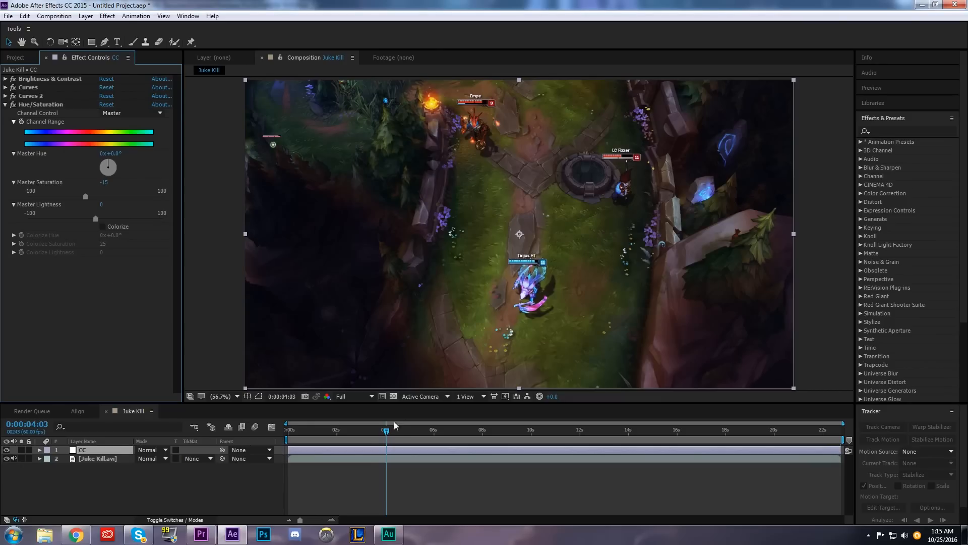
Scrub the graded footage to 0:00:15:10 and review the settings of all effects on the CC layer
{"action": "left_click_drag", "start_coordinate": [381, 443], "coordinate": [657, 496]}
{"action": "left_click", "coordinate": [4, 105]}
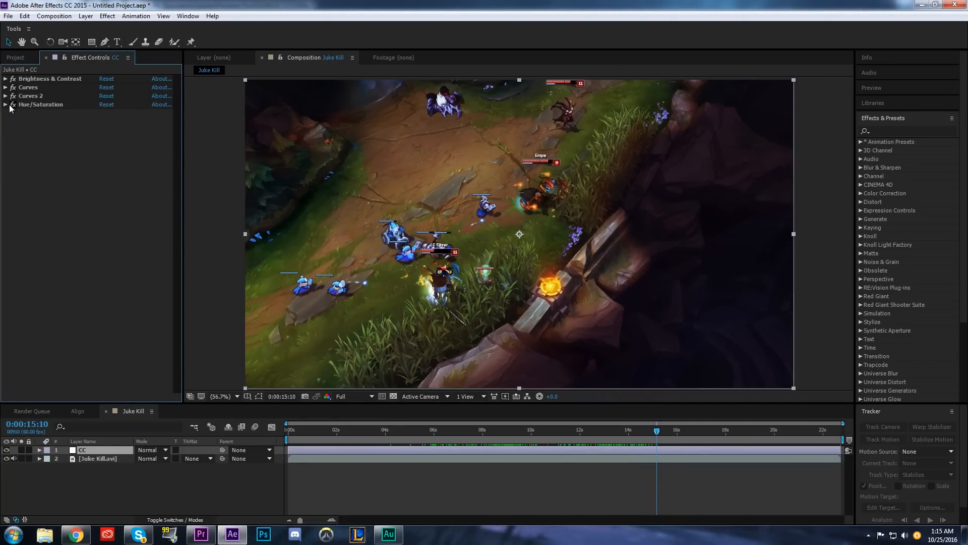
{"action": "left_click", "coordinate": [60, 80]}
{"action": "left_click", "coordinate": [27, 107], "text": "shift"}
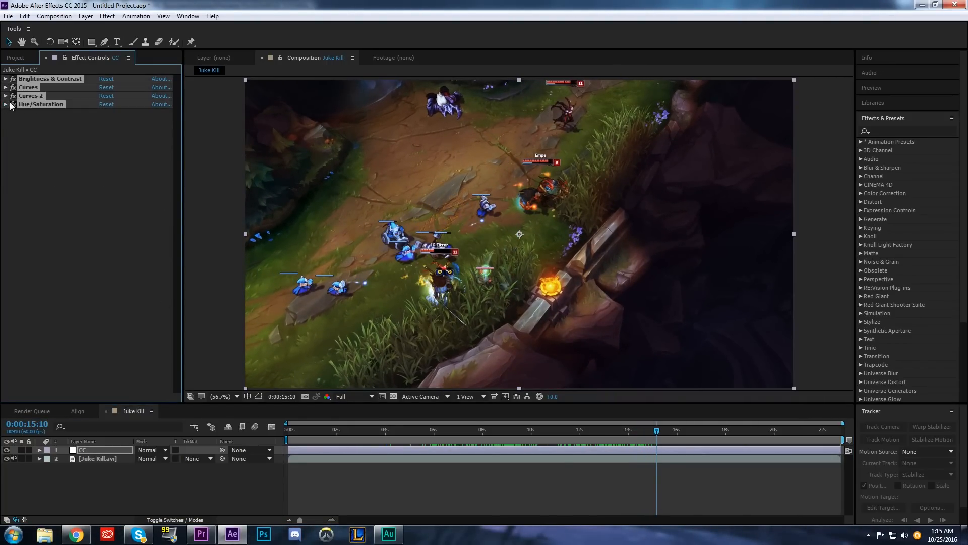
{"action": "left_click", "coordinate": [5, 96]}
{"action": "scroll", "coordinate": [165, 216], "scroll_direction": "up", "scroll_amount": 5}
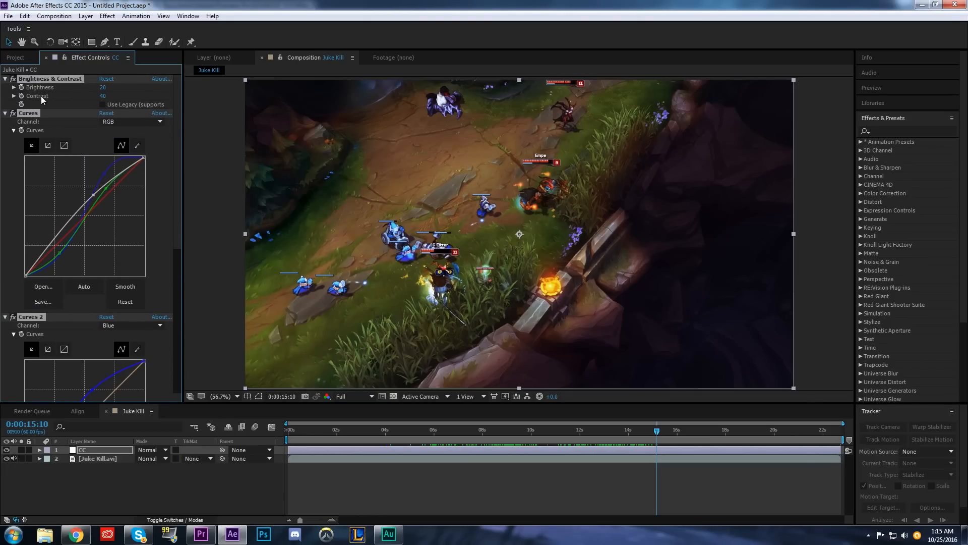
{"action": "scroll", "coordinate": [126, 163], "scroll_direction": "down", "scroll_amount": 2}
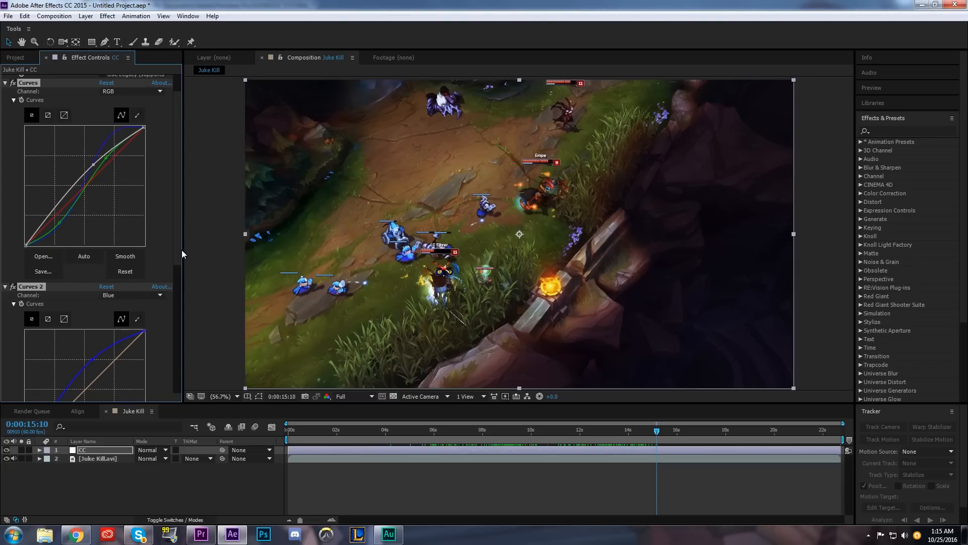
{"action": "scroll", "coordinate": [174, 260], "scroll_direction": "down", "scroll_amount": 3}
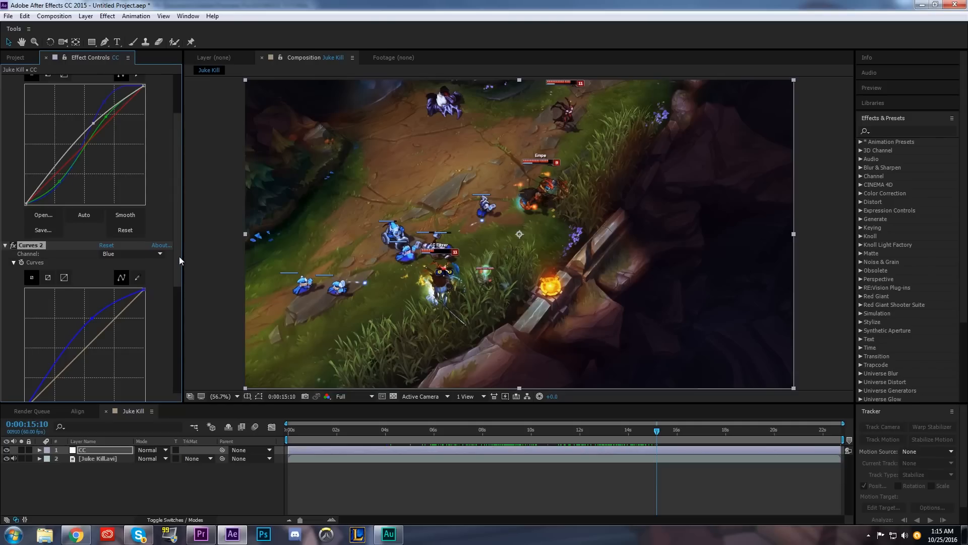
{"action": "scroll", "coordinate": [180, 256], "scroll_direction": "down", "scroll_amount": 3}
{"action": "scroll", "coordinate": [45, 200], "scroll_direction": "up", "scroll_amount": 7}
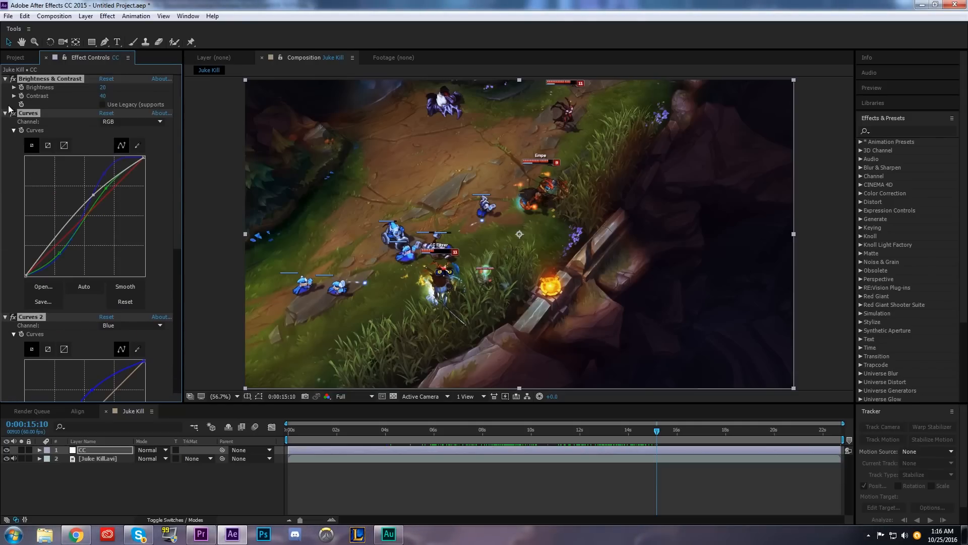
{"action": "left_click", "coordinate": [5, 80]}
{"action": "left_click", "coordinate": [36, 120]}
Save all four effects on the CC layer as an animation preset named Color Correction
{"action": "left_click", "coordinate": [44, 80]}
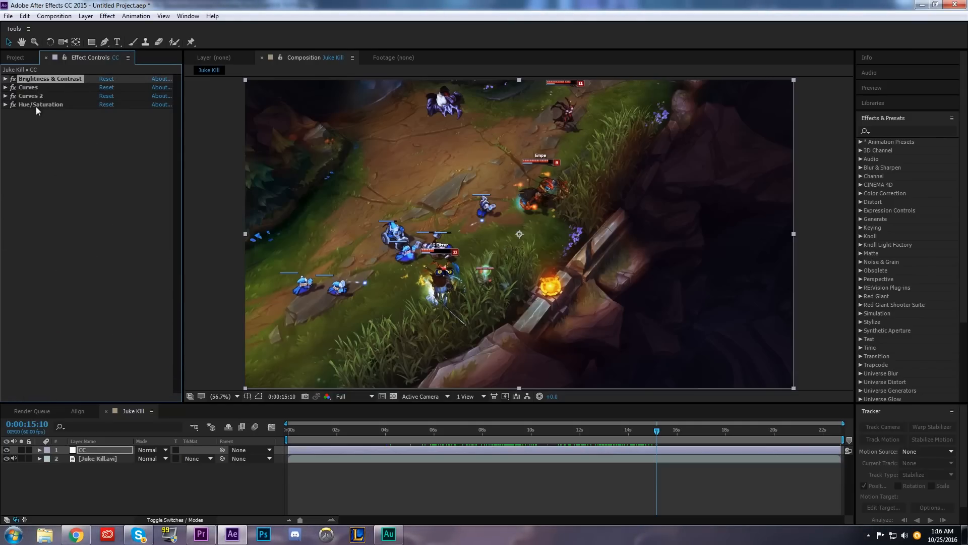
{"action": "left_click", "coordinate": [36, 105], "text": "shift"}
{"action": "left_click", "coordinate": [136, 16]}
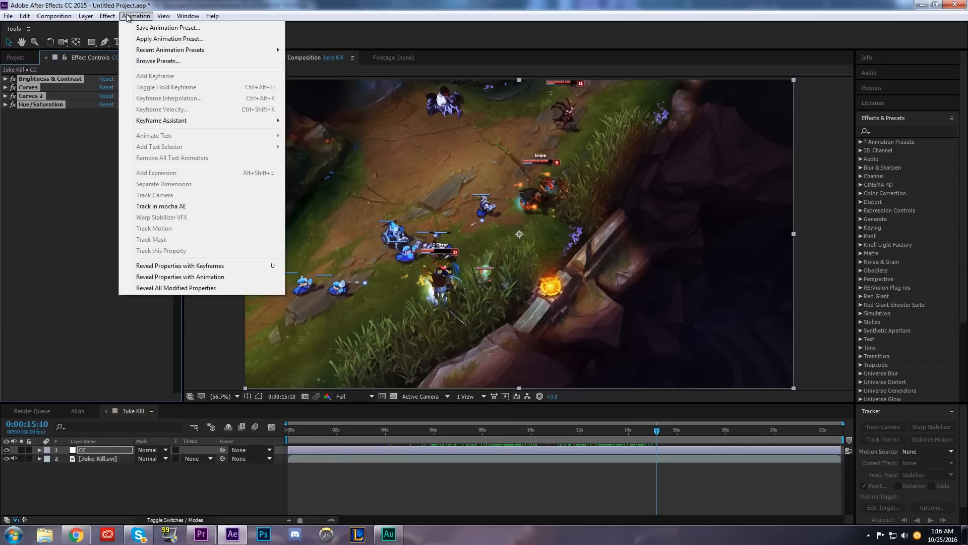
{"action": "left_click", "coordinate": [148, 23]}
{"action": "type", "text": "Color C"}
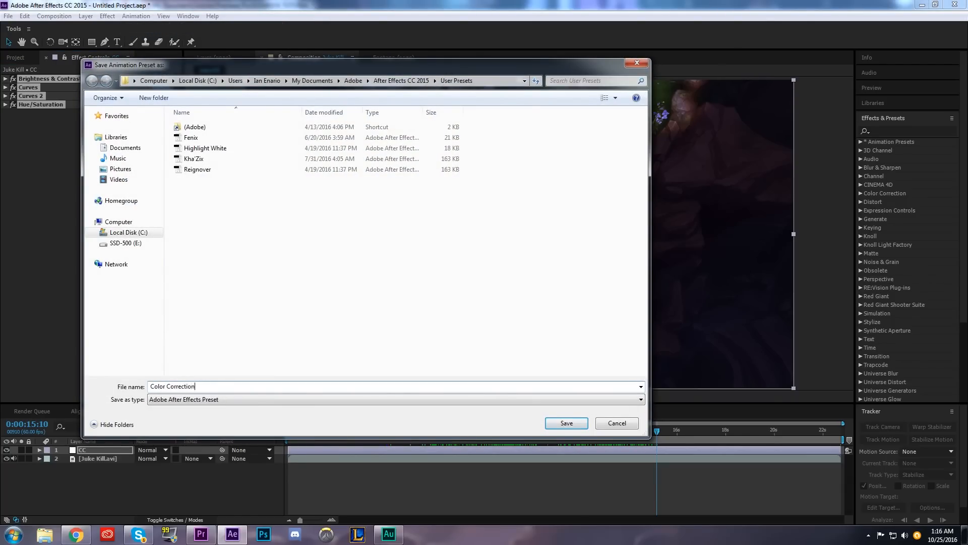
{"action": "type", "text": "orrection"}
{"action": "key", "text": "Return"}
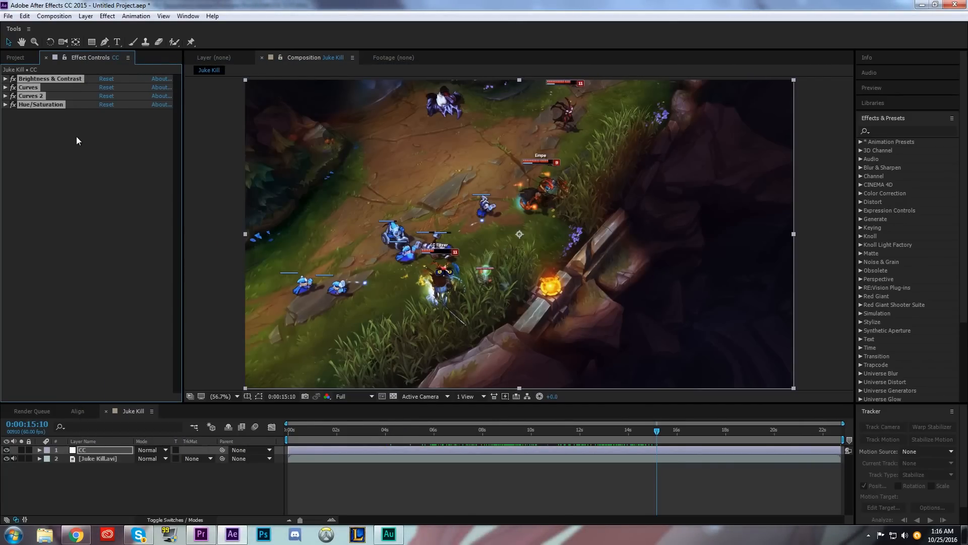
Clear the CC layer's effects and apply the saved Color Correction animation preset to it
{"action": "left_click", "coordinate": [135, 16]}
{"action": "left_click", "coordinate": [151, 32]}
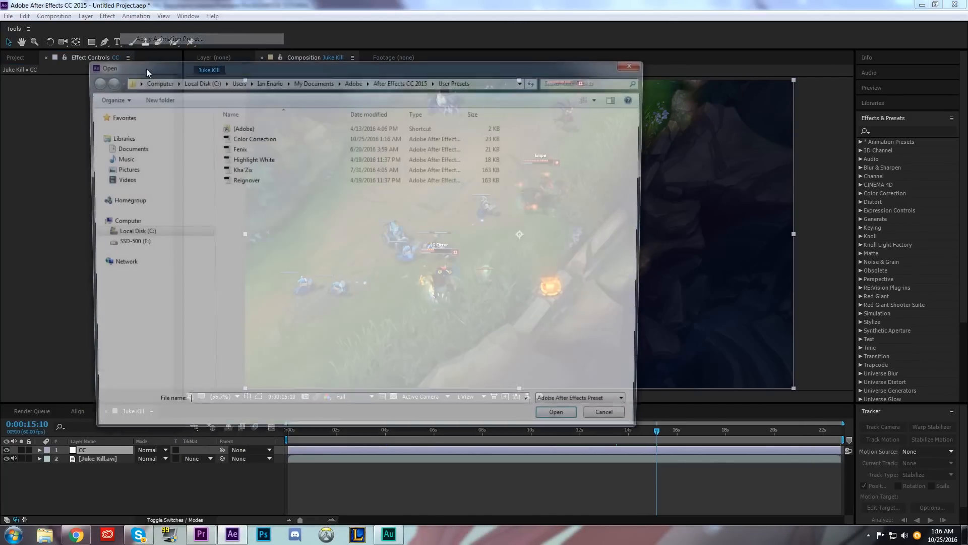
{"action": "double_click", "coordinate": [252, 138]}
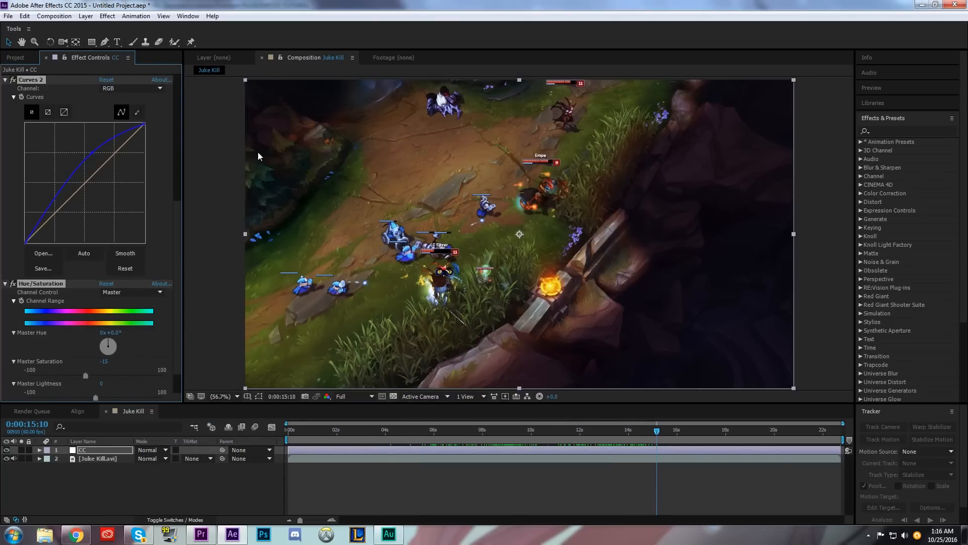
Clear the CC layer's effects and try the Kha'Zix animation preset on it
{"action": "left_click", "coordinate": [135, 15]}
{"action": "left_click", "coordinate": [152, 32]}
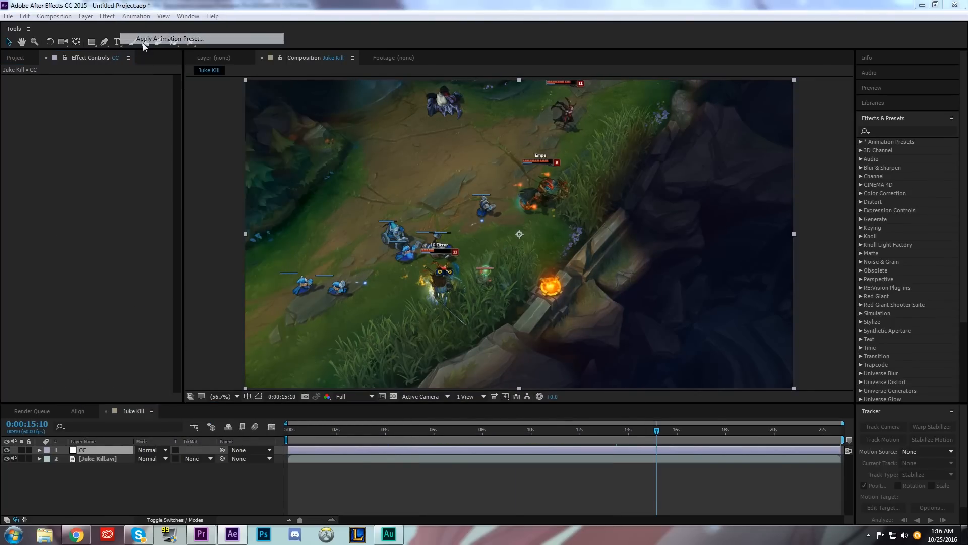
{"action": "double_click", "coordinate": [238, 170]}
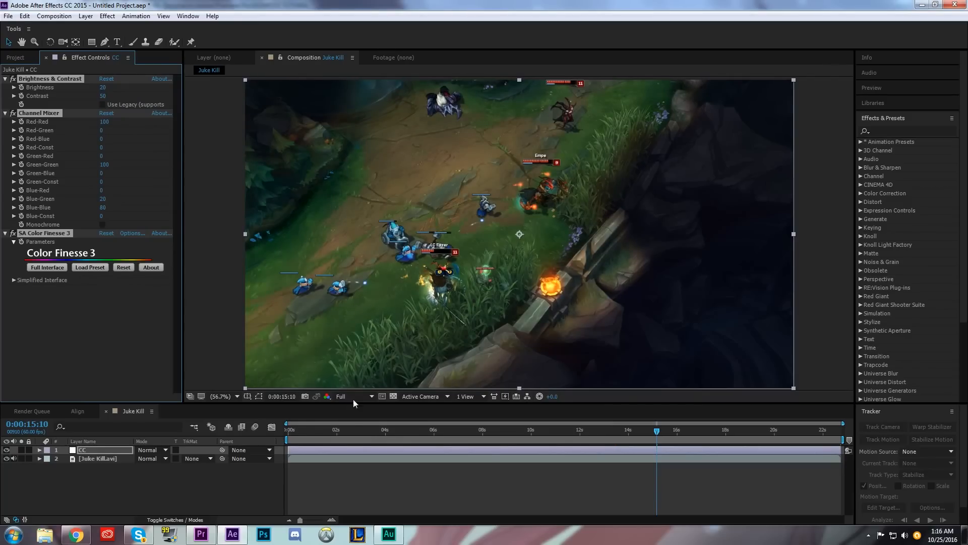
Scrub through the colour-corrected Juke Kill footage up to 0:00:19:57 to check the grade
{"action": "left_click_drag", "start_coordinate": [326, 432], "coordinate": [377, 447]}
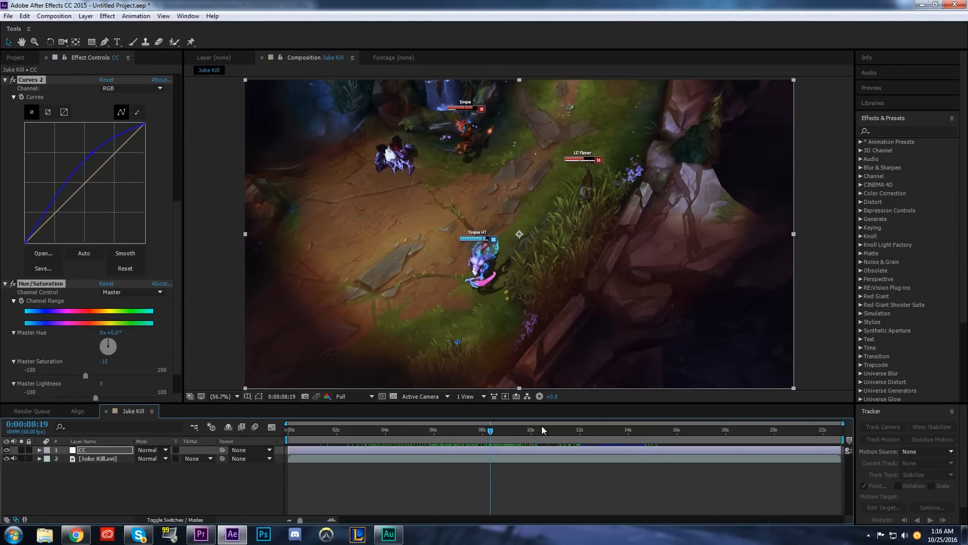
{"action": "left_click_drag", "start_coordinate": [491, 430], "coordinate": [774, 499]}
{"action": "left_click", "coordinate": [101, 458]}
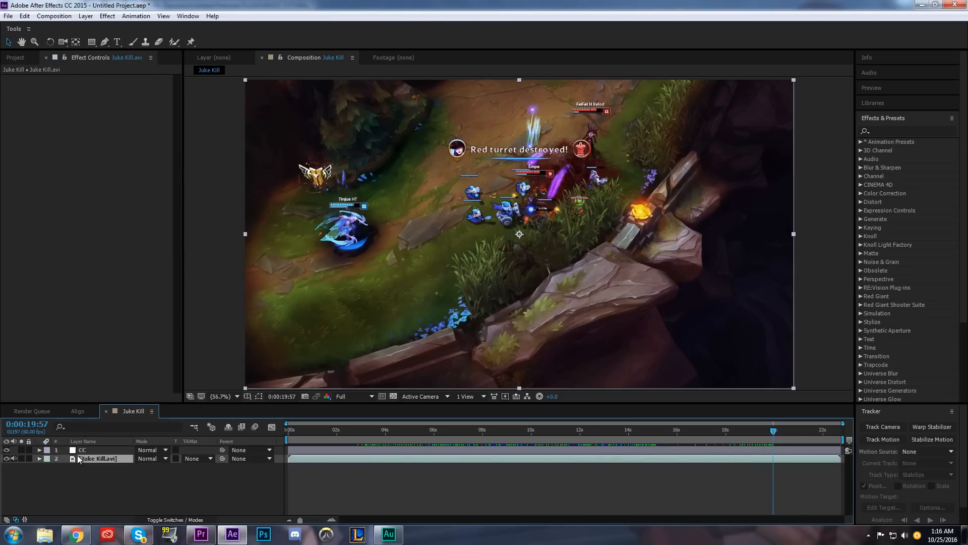
{"action": "left_click", "coordinate": [103, 471]}
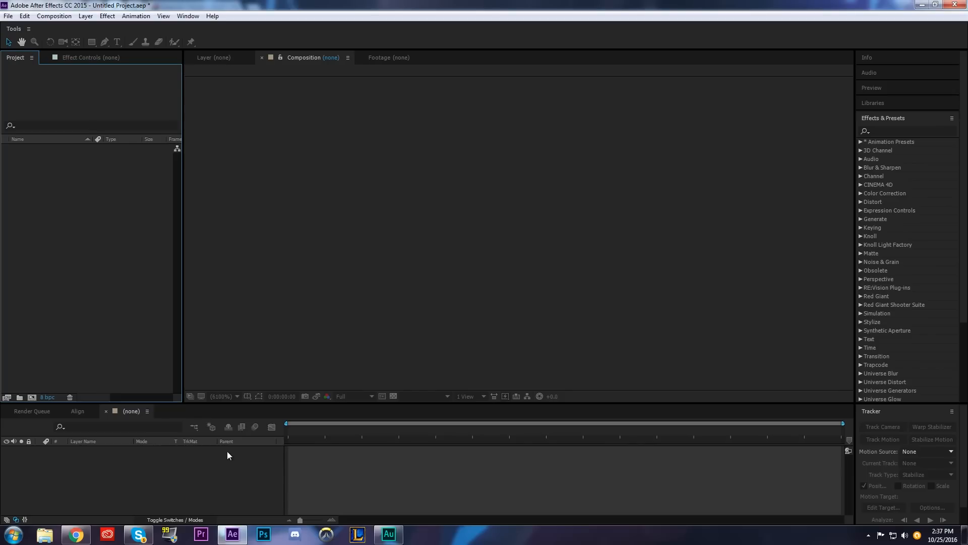
Import the clip "Fucking with Sion" and create a new composition from it
{"action": "key", "text": "ctrl+i"}
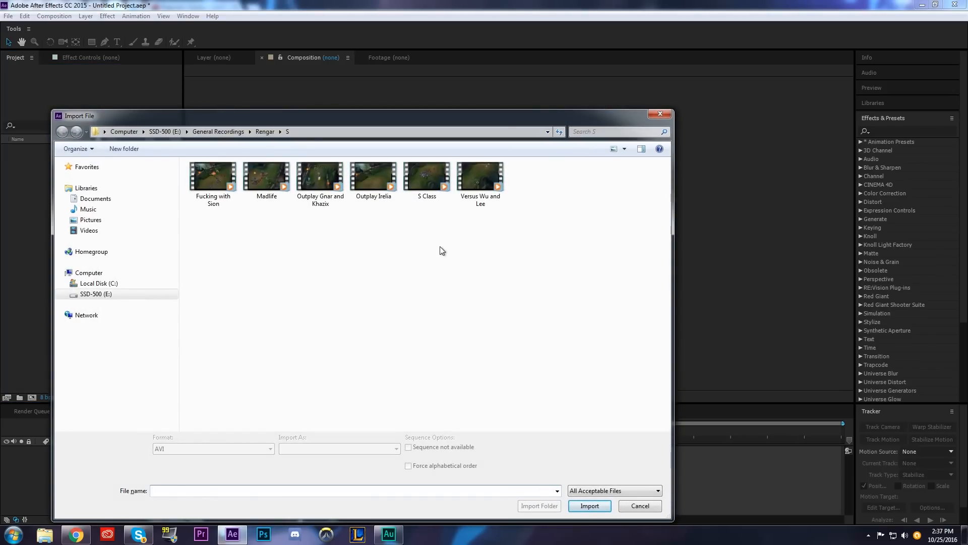
{"action": "double_click", "coordinate": [218, 178]}
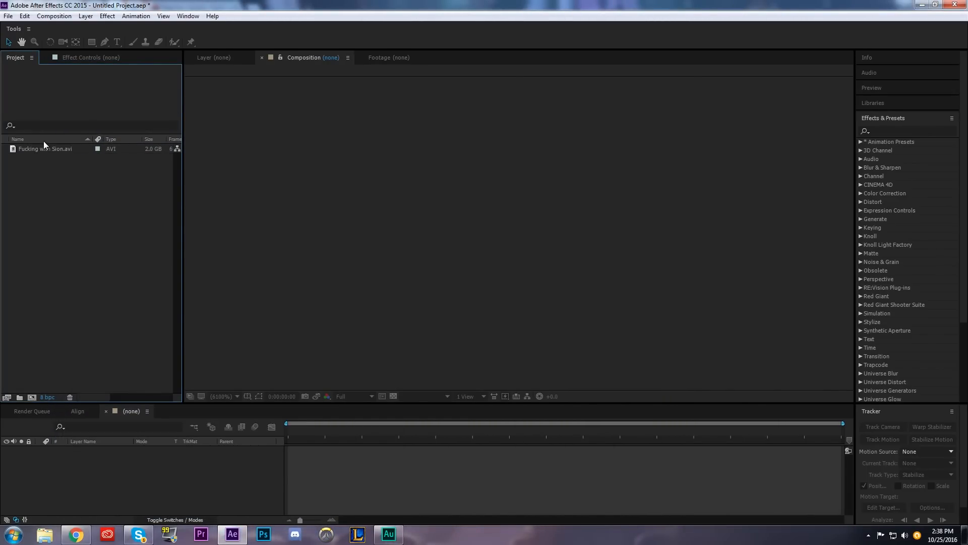
{"action": "left_click_drag", "start_coordinate": [44, 147], "coordinate": [169, 479]}
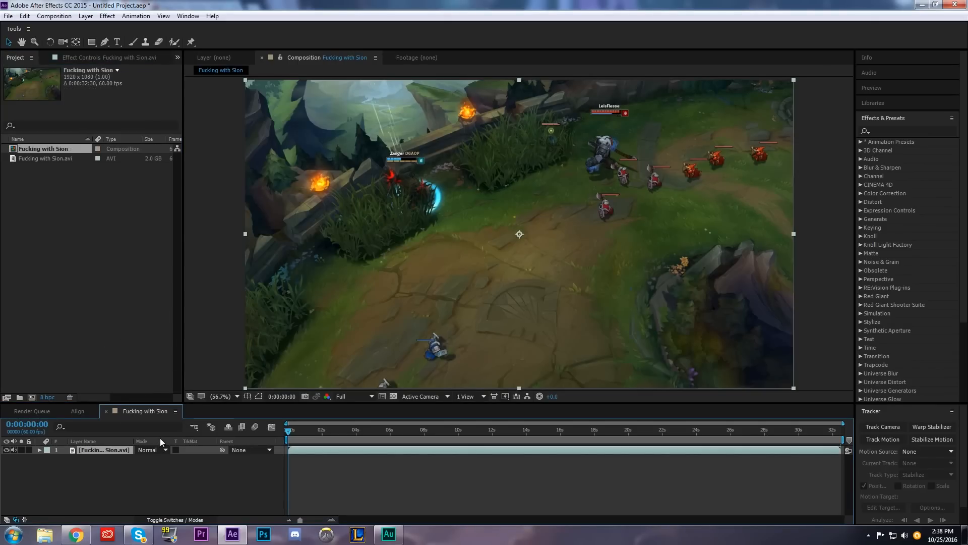
{"action": "key", "text": "Delete"}
{"action": "right_click", "coordinate": [38, 150]}
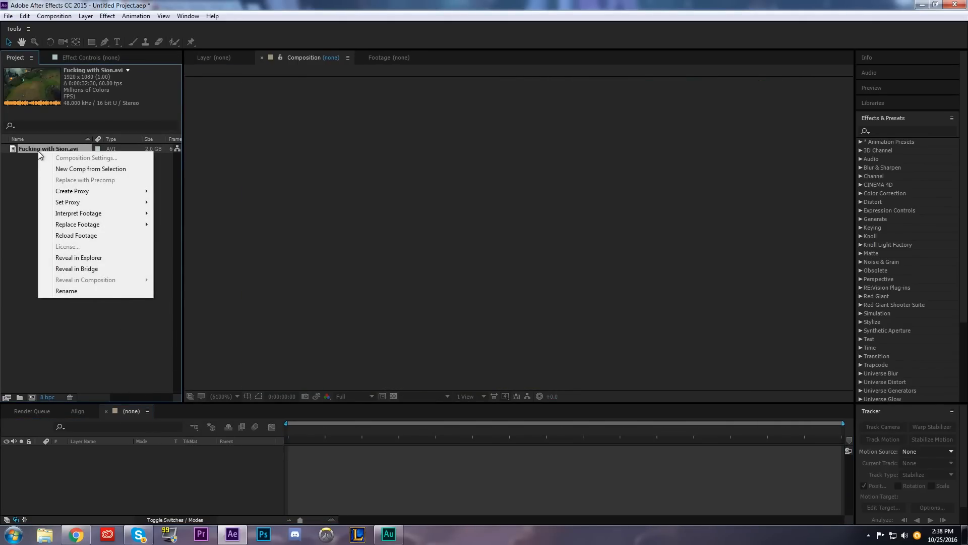
{"action": "left_click", "coordinate": [56, 166]}
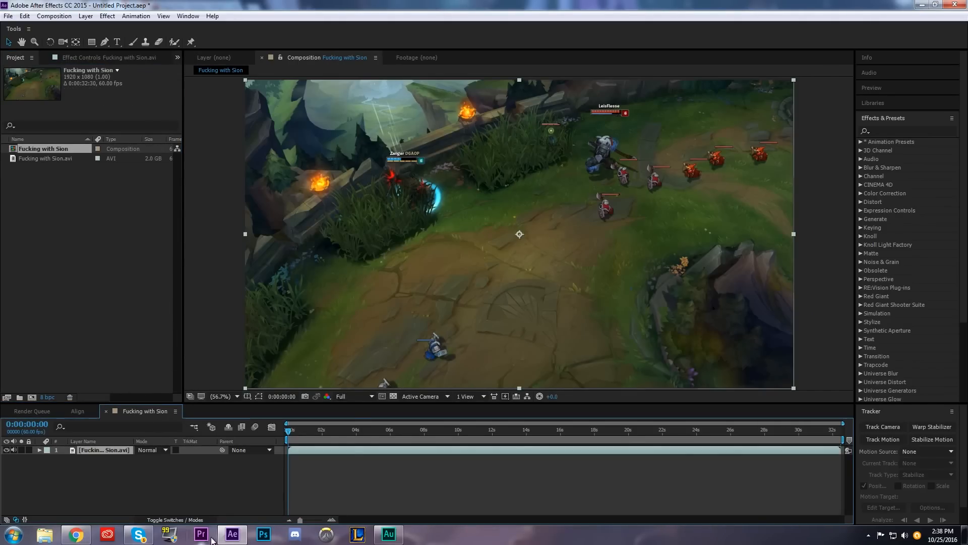
Add a null object layer above the footage in the new composition
{"action": "mouse_move", "coordinate": [289, 444]}
{"action": "left_mouse_down"}
{"action": "mouse_move", "coordinate": [357, 442]}
{"action": "mouse_move", "coordinate": [288, 442]}
{"action": "left_mouse_up"}
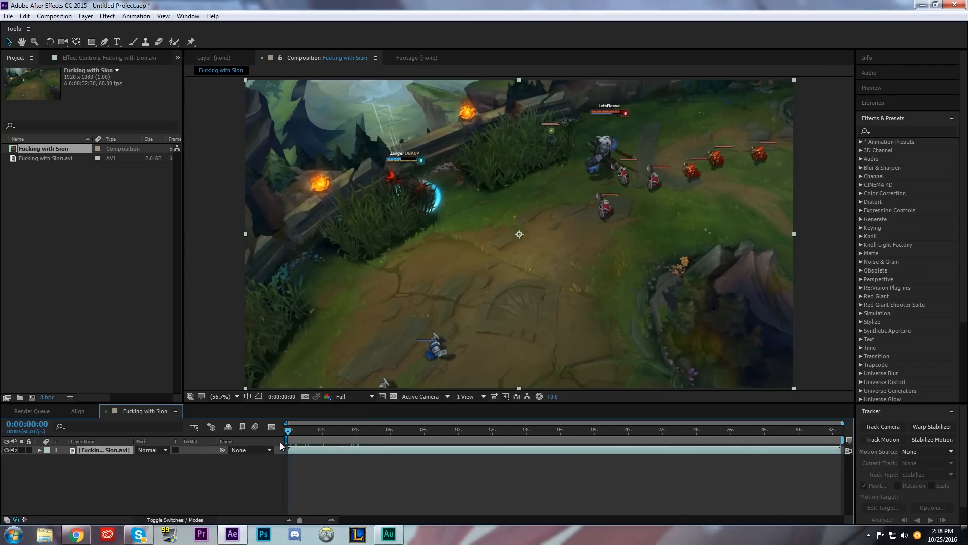
{"action": "left_click", "coordinate": [85, 15]}
{"action": "mouse_move", "coordinate": [101, 28]}
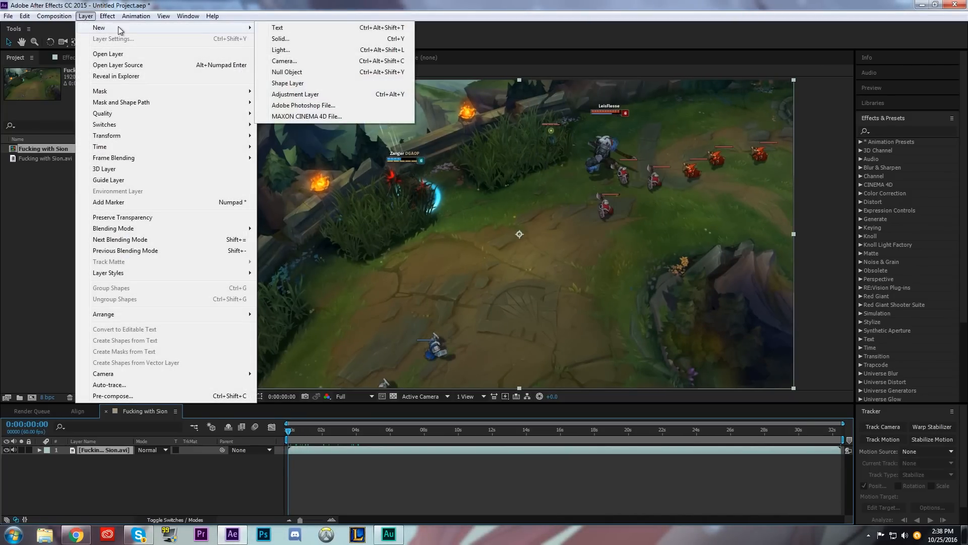
{"action": "left_click", "coordinate": [297, 72]}
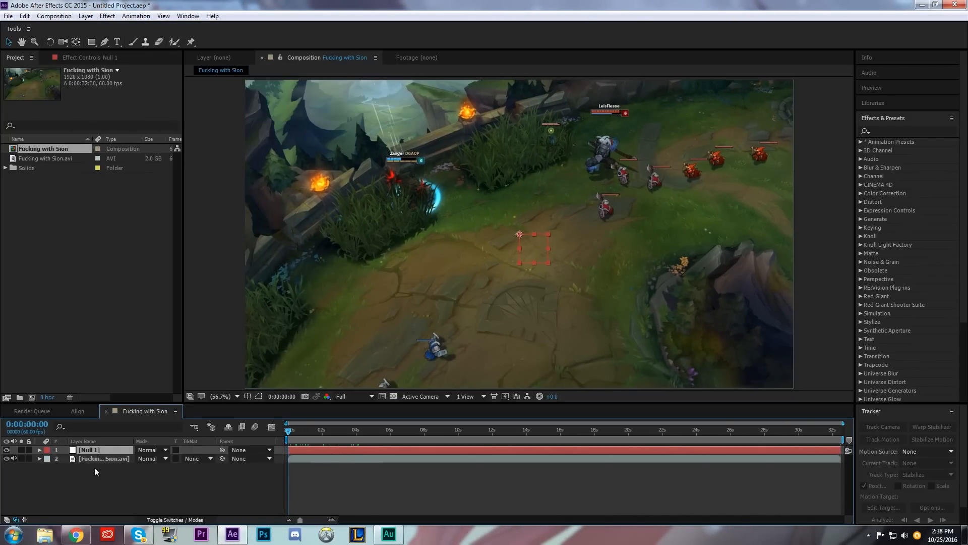
Select the footage layer and set the composition's preview resolution to Full
{"action": "left_click", "coordinate": [97, 458]}
{"action": "left_click", "coordinate": [341, 397]}
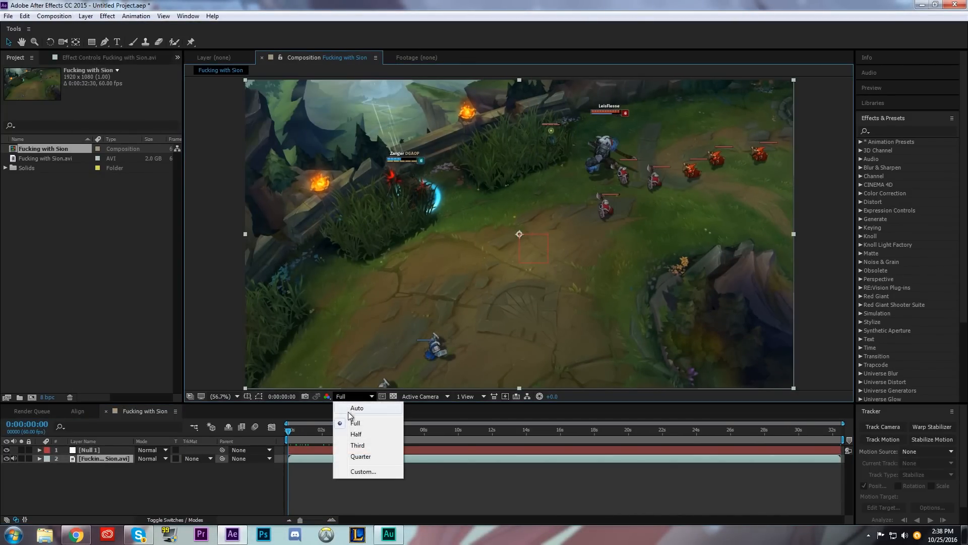
{"action": "left_click", "coordinate": [353, 404]}
{"action": "left_click", "coordinate": [353, 402]}
{"action": "left_click", "coordinate": [359, 425]}
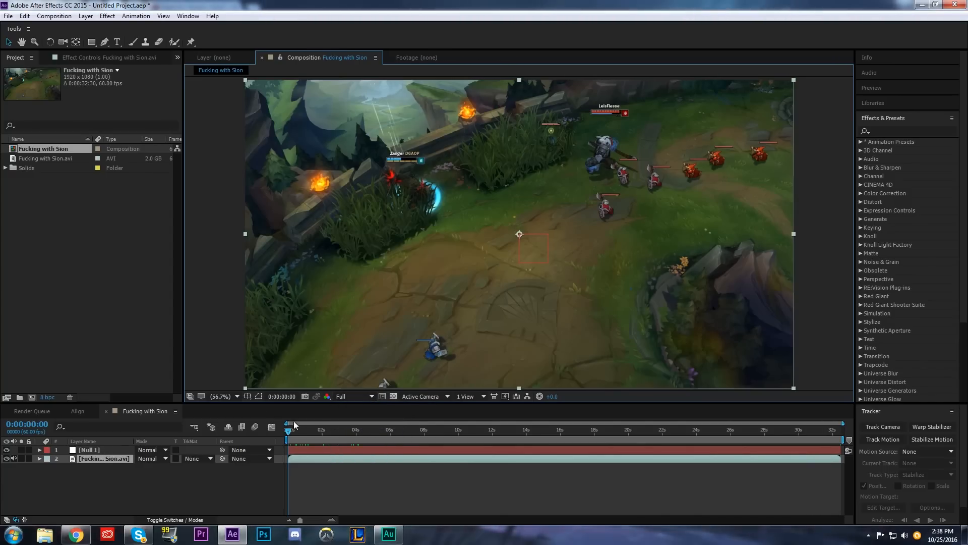
Start Track Motion on the footage layer and place Track Point 1 over the teal level 6 badge beside the champion's health bar
{"action": "left_click", "coordinate": [111, 458]}
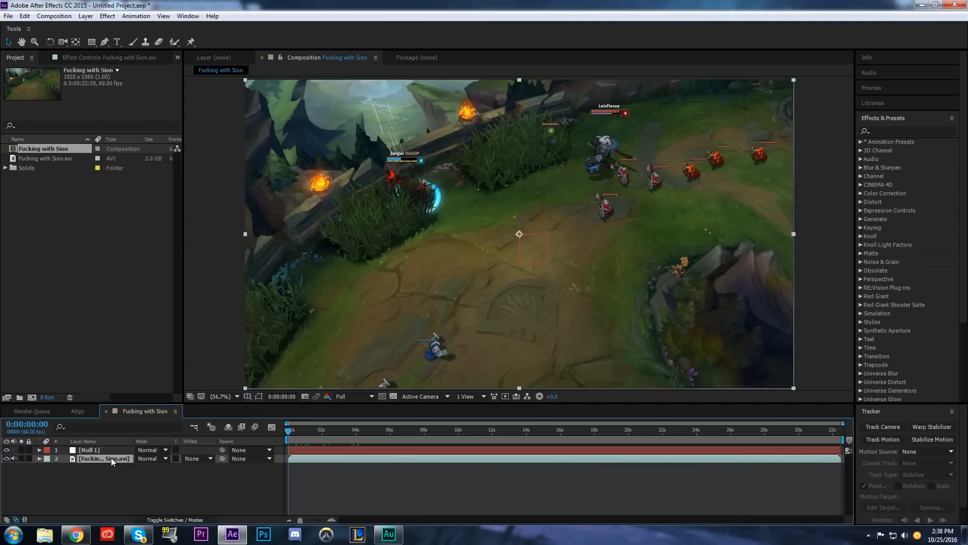
{"action": "left_click", "coordinate": [894, 437]}
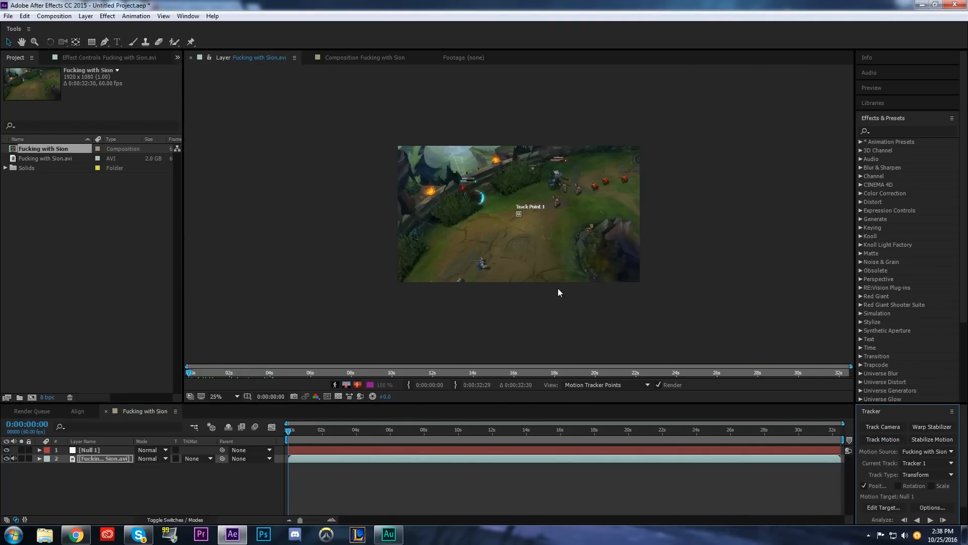
{"action": "scroll", "coordinate": [558, 289], "scroll_direction": "up", "scroll_amount": 1}
{"action": "scroll", "coordinate": [556, 289], "scroll_direction": "up", "scroll_amount": 1}
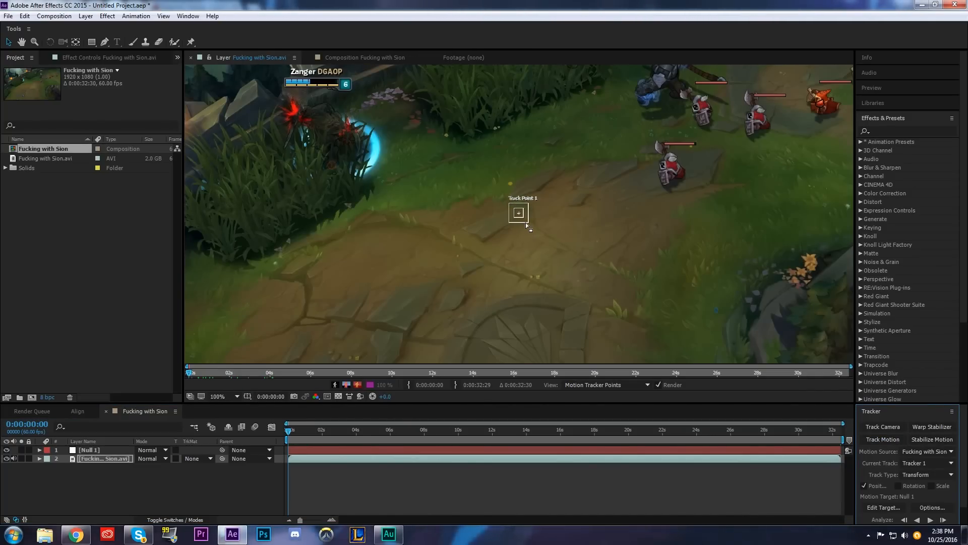
{"action": "left_click_drag", "start_coordinate": [523, 218], "coordinate": [507, 212]}
{"action": "scroll", "coordinate": [557, 256], "scroll_direction": "up", "scroll_amount": 3}
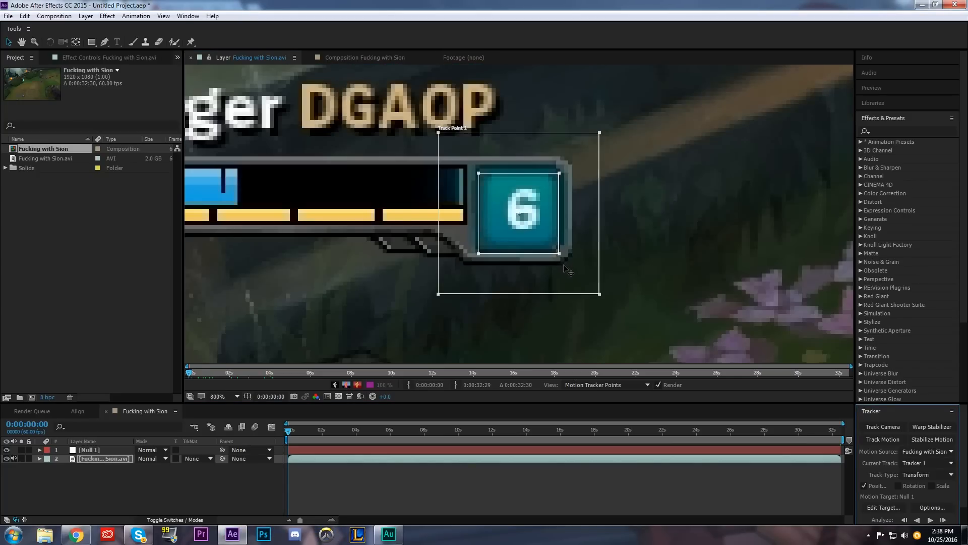
{"action": "left_click_drag", "start_coordinate": [574, 277], "coordinate": [573, 273]}
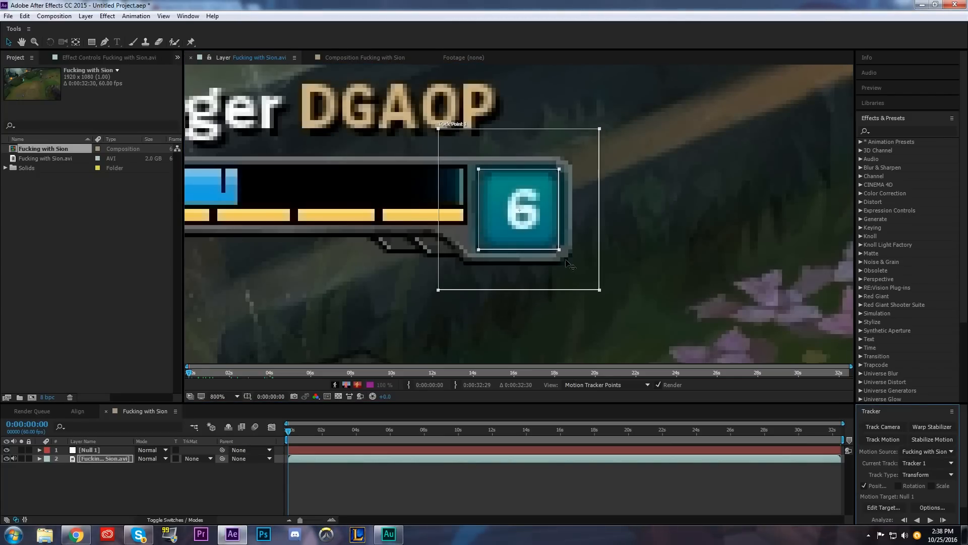
{"action": "scroll", "coordinate": [566, 260], "scroll_direction": "down", "scroll_amount": 1}
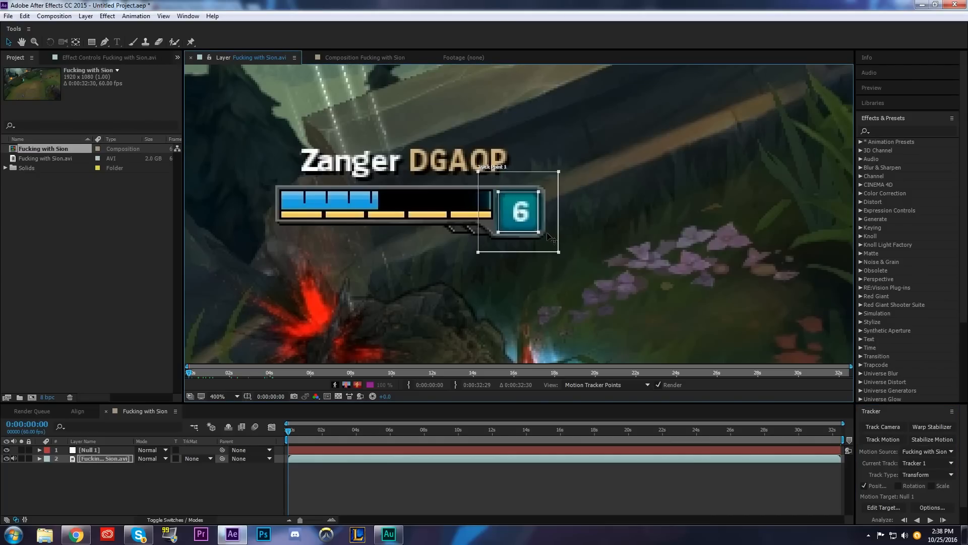
{"action": "left_click", "coordinate": [660, 248]}
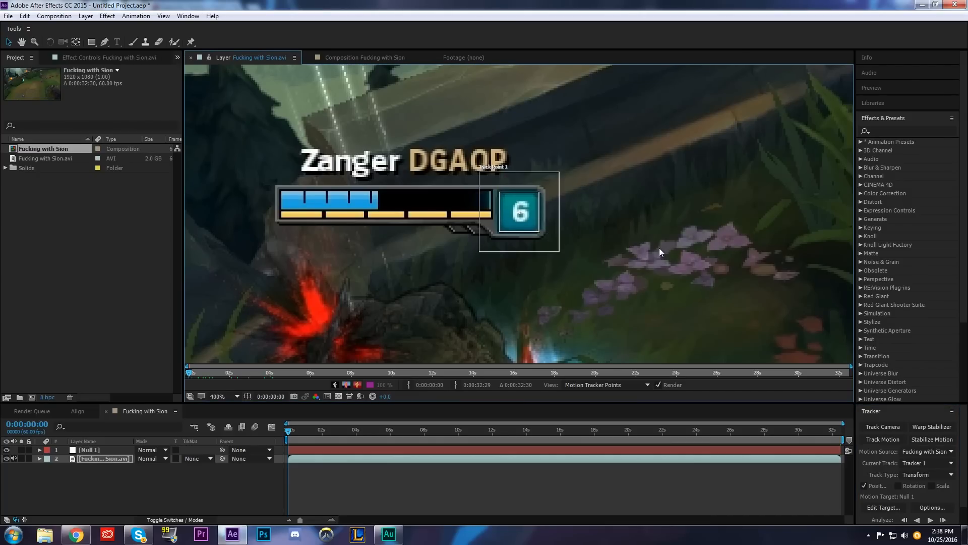
Analyze the footage track forward one frame at a time to 0:00:00:09
{"action": "left_click", "coordinate": [100, 449]}
{"action": "left_click", "coordinate": [103, 458]}
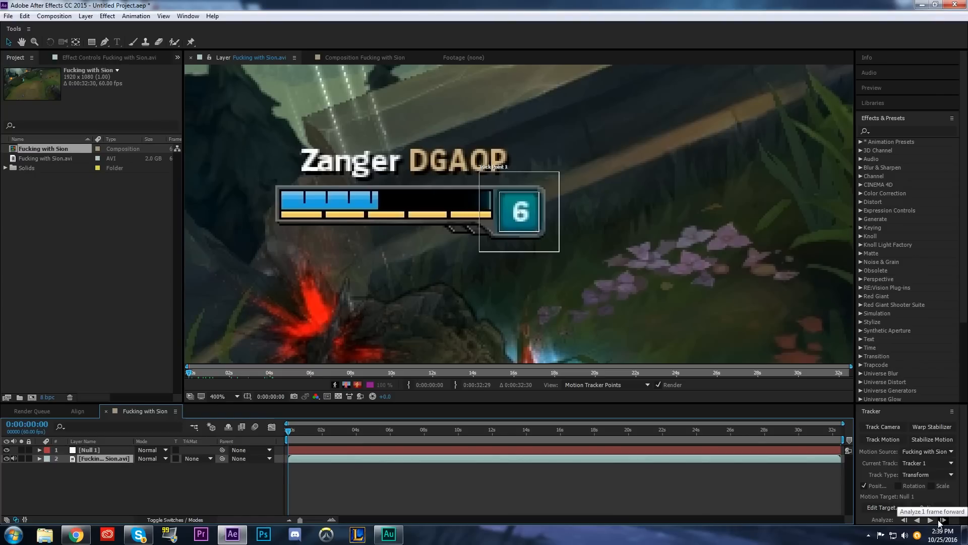
{"action": "left_click", "coordinate": [941, 520]}
{"action": "left_click", "coordinate": [941, 520]}
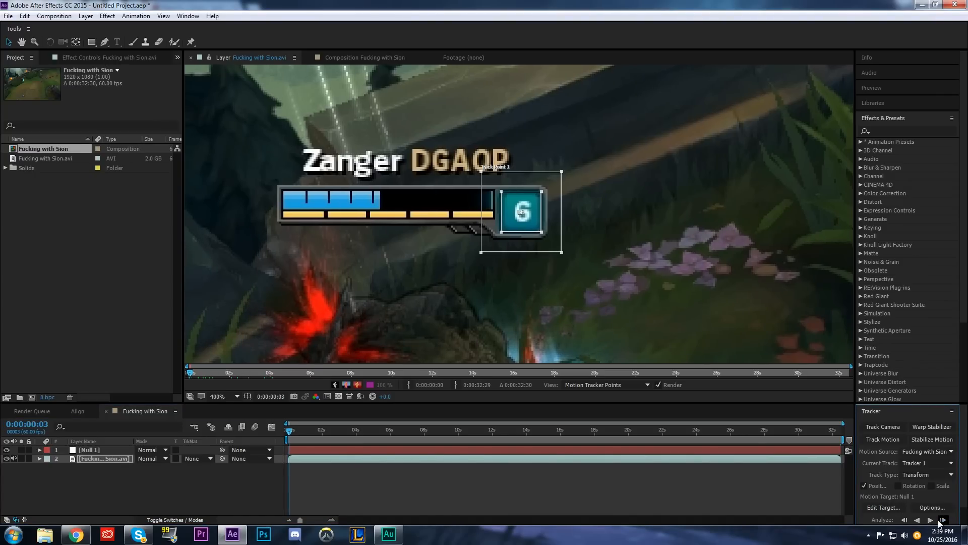
{"action": "left_click", "coordinate": [941, 520]}
{"action": "left_click", "coordinate": [941, 520]}
{"action": "left_click", "coordinate": [942, 520]}
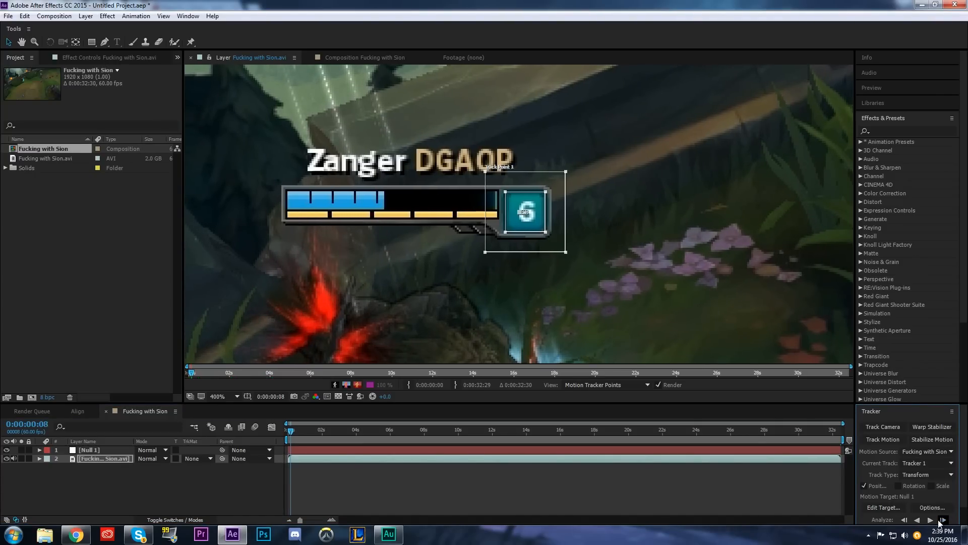
{"action": "left_click", "coordinate": [941, 520]}
{"action": "left_click", "coordinate": [942, 520]}
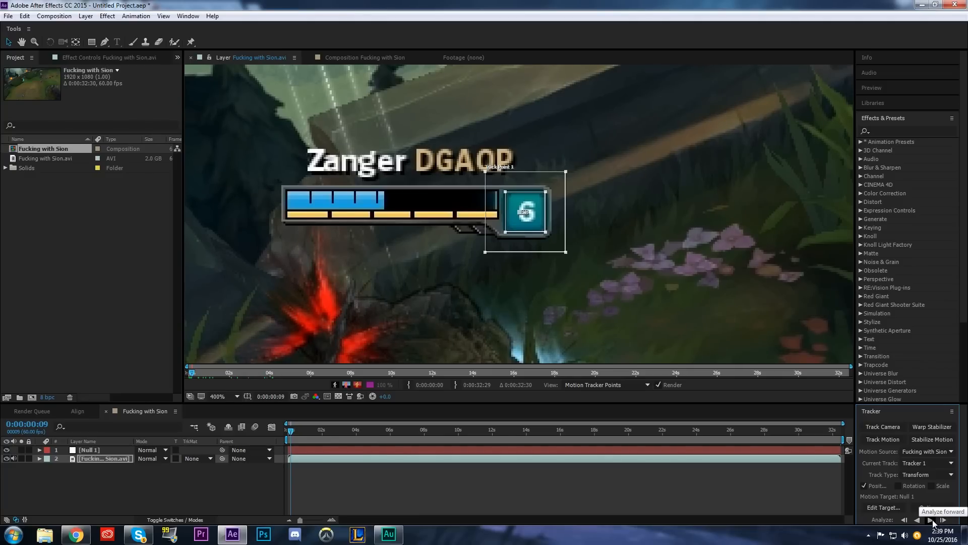
Analyze the track forward continuously to 0:00:01:18, and resume the analysis up to 0:00:03:06
{"action": "left_click", "coordinate": [933, 520]}
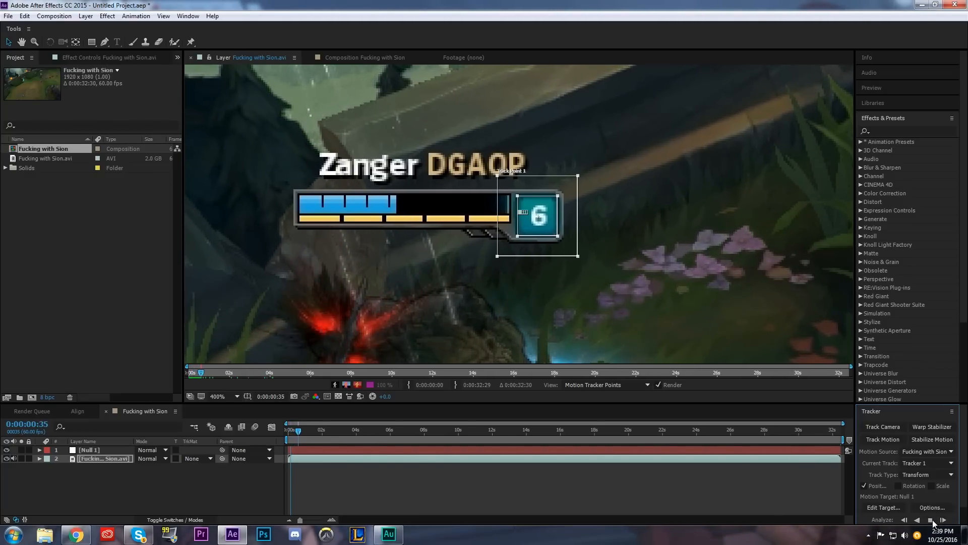
{"action": "left_click", "coordinate": [933, 520]}
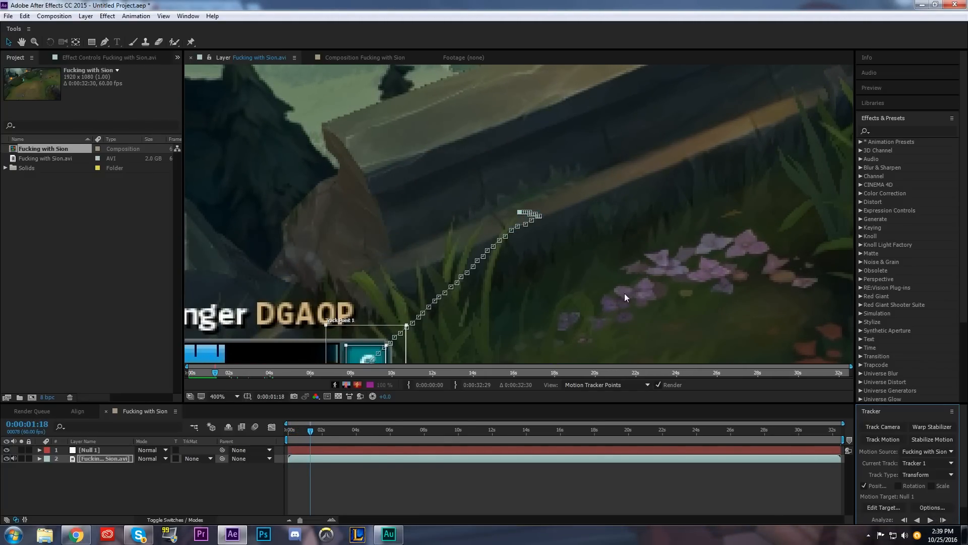
{"action": "scroll", "coordinate": [615, 285], "scroll_direction": "down", "scroll_amount": 4}
{"action": "key", "text": "period"}
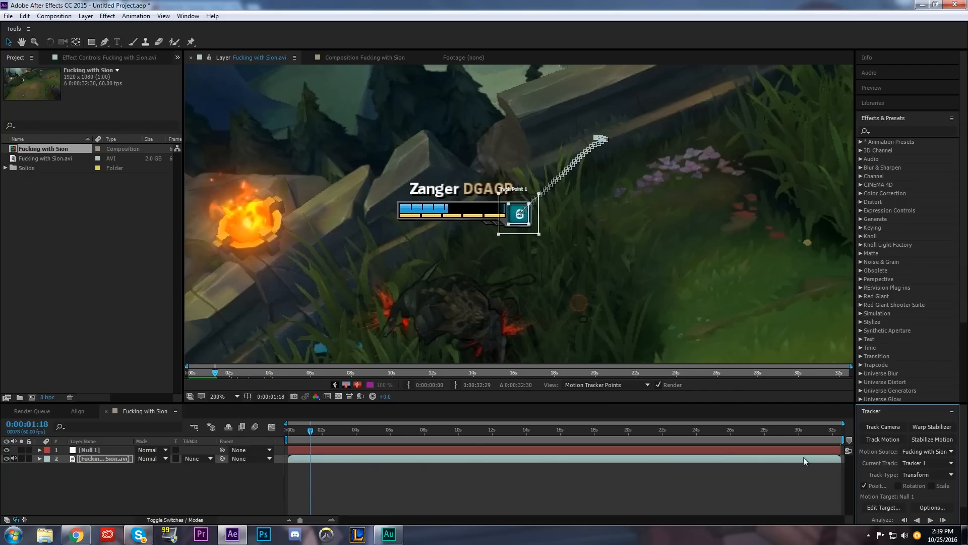
{"action": "left_click", "coordinate": [931, 519]}
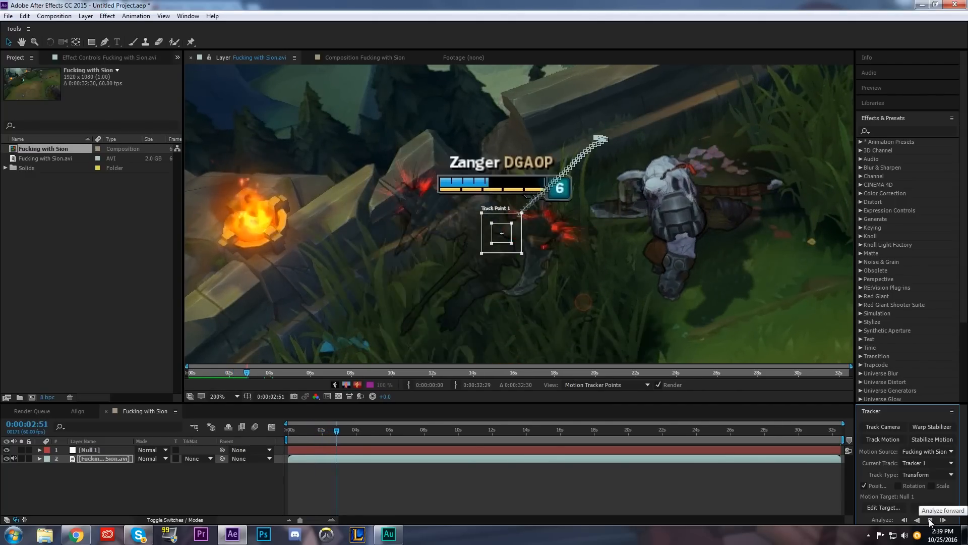
{"action": "left_click", "coordinate": [931, 519]}
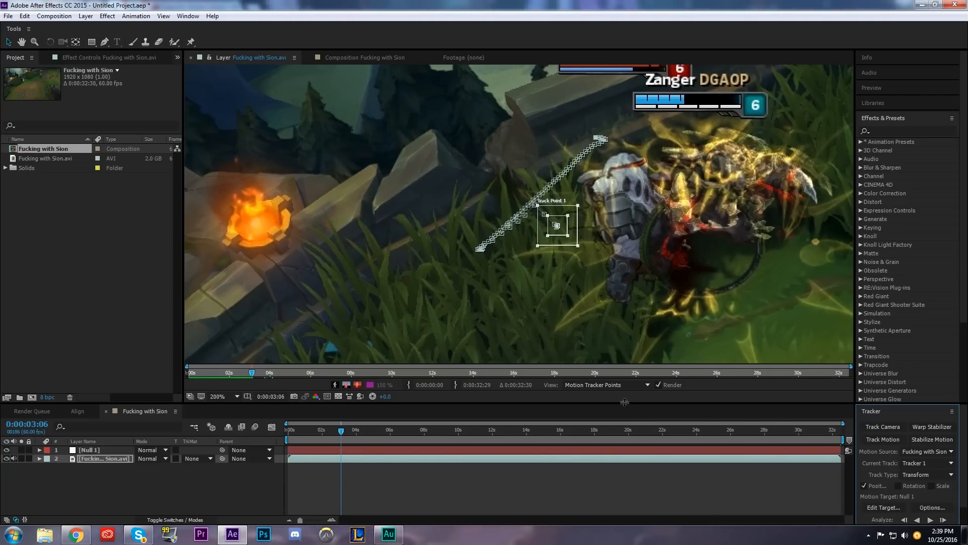
Go back to 0:00:02:50 and reposition the track point on the level 6 badge there and at 0:00:02:51
{"action": "left_click_drag", "start_coordinate": [301, 519], "coordinate": [319, 520]}
{"action": "left_click_drag", "start_coordinate": [563, 434], "coordinate": [532, 435]}
{"action": "scroll", "coordinate": [507, 258], "scroll_direction": "up", "scroll_amount": 2}
{"action": "key", "text": "Page_Down"}
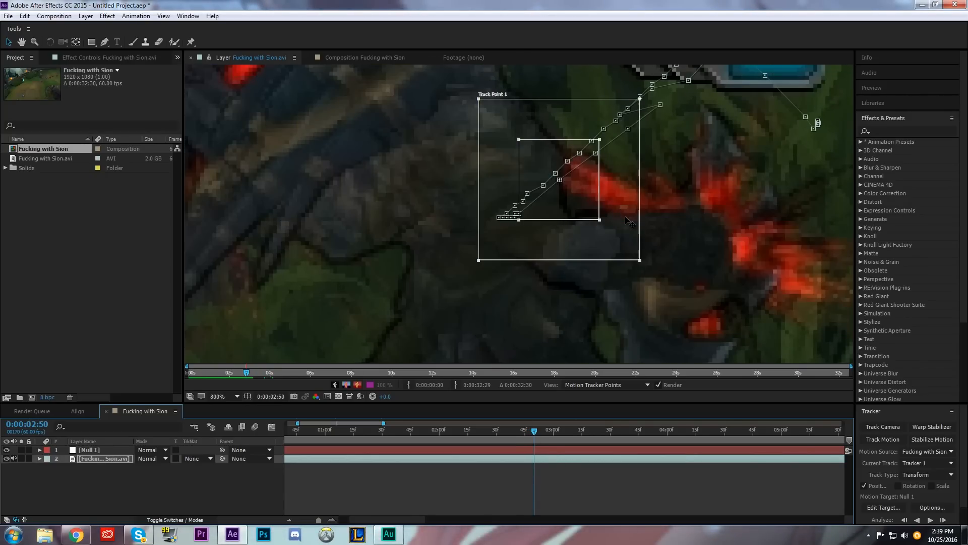
{"action": "mouse_move", "coordinate": [611, 217]}
{"action": "left_mouse_down"}
{"action": "mouse_move", "coordinate": [843, 100]}
{"action": "mouse_move", "coordinate": [540, 227]}
{"action": "mouse_move", "coordinate": [408, 298]}
{"action": "mouse_move", "coordinate": [417, 293]}
{"action": "left_mouse_up"}
{"action": "left_click", "coordinate": [943, 520]}
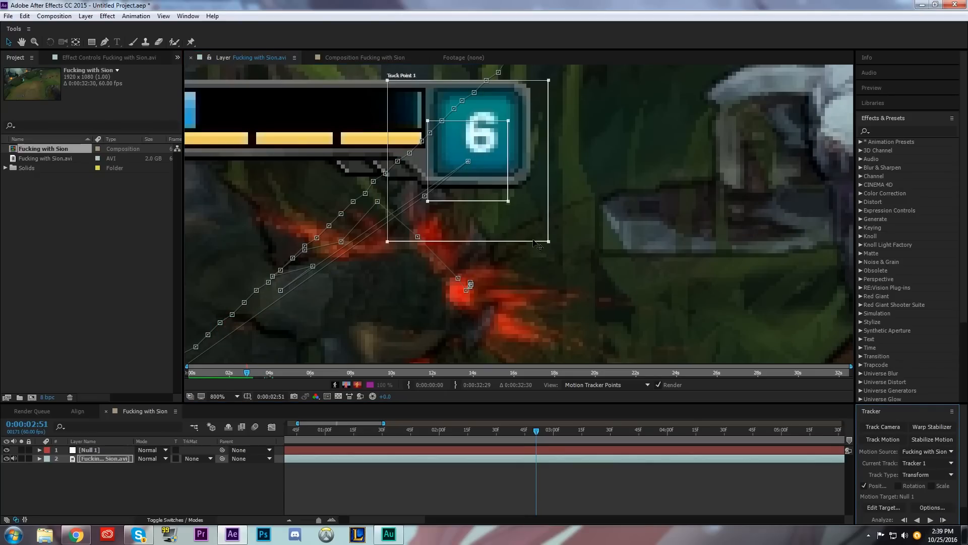
{"action": "left_click_drag", "start_coordinate": [533, 239], "coordinate": [537, 188]}
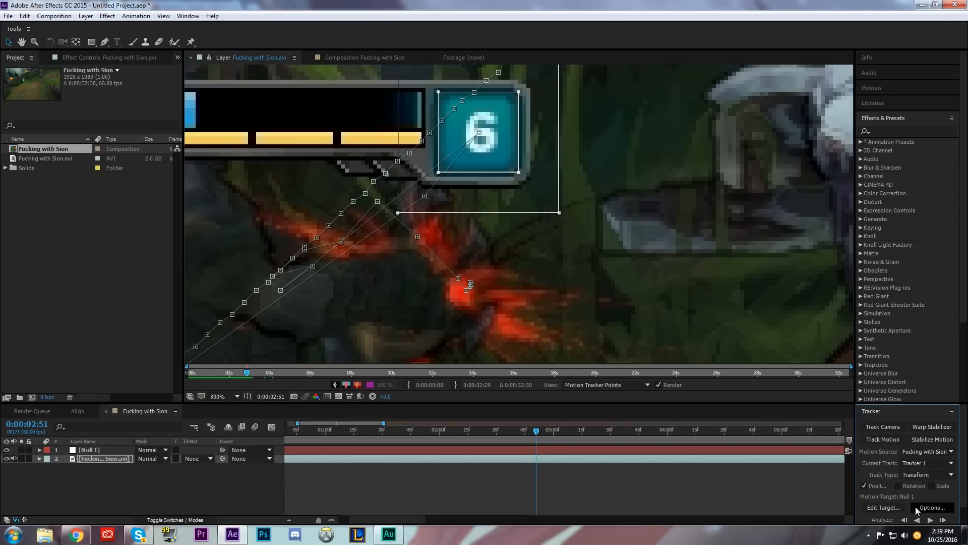
Analyze frame by frame to 0:00:02:54, re-centring the track point on the level 6 badge wherever it drifts
{"action": "left_click", "coordinate": [943, 520]}
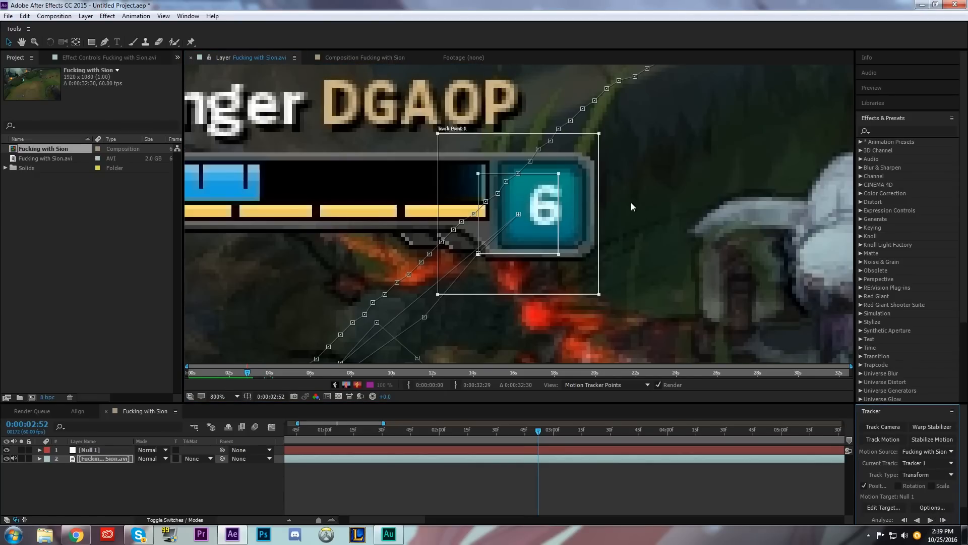
{"action": "left_click_drag", "start_coordinate": [582, 263], "coordinate": [605, 255]}
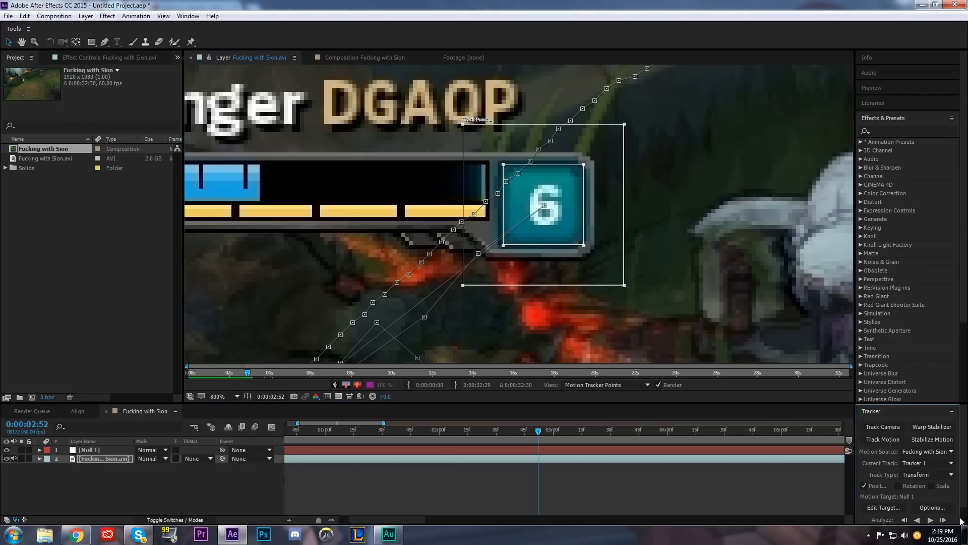
{"action": "left_click", "coordinate": [942, 520]}
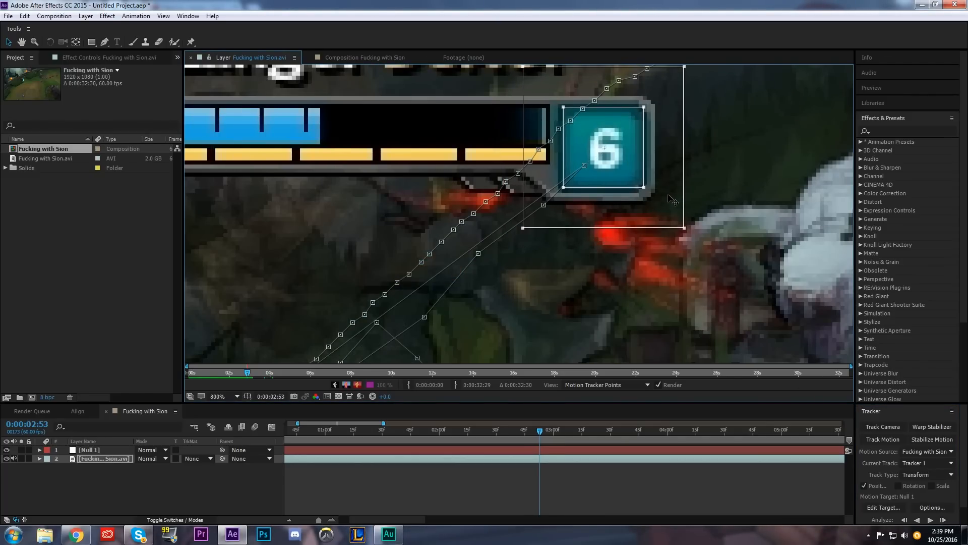
{"action": "left_click", "coordinate": [942, 520]}
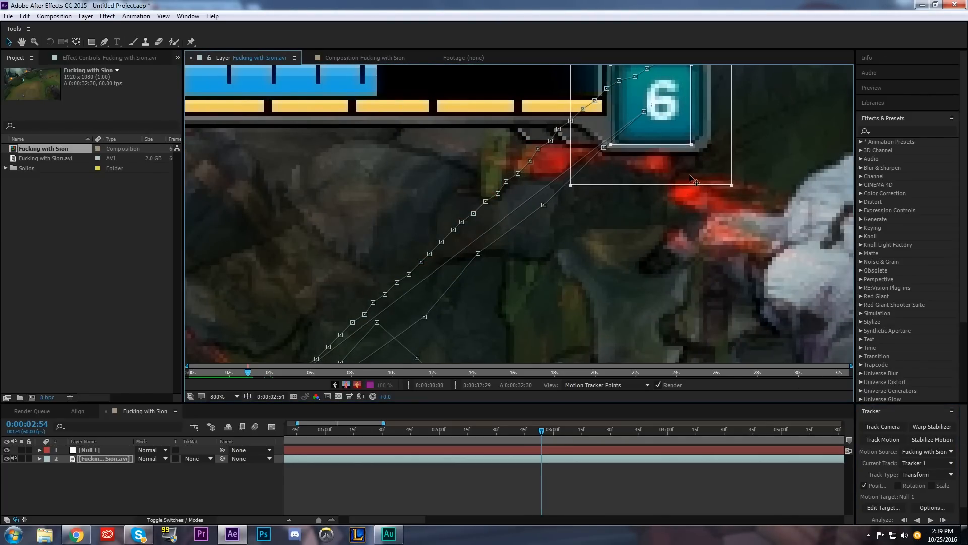
{"action": "scroll", "coordinate": [741, 179], "scroll_direction": "down", "scroll_amount": 2}
{"action": "scroll", "coordinate": [691, 190], "scroll_direction": "up", "scroll_amount": 4}
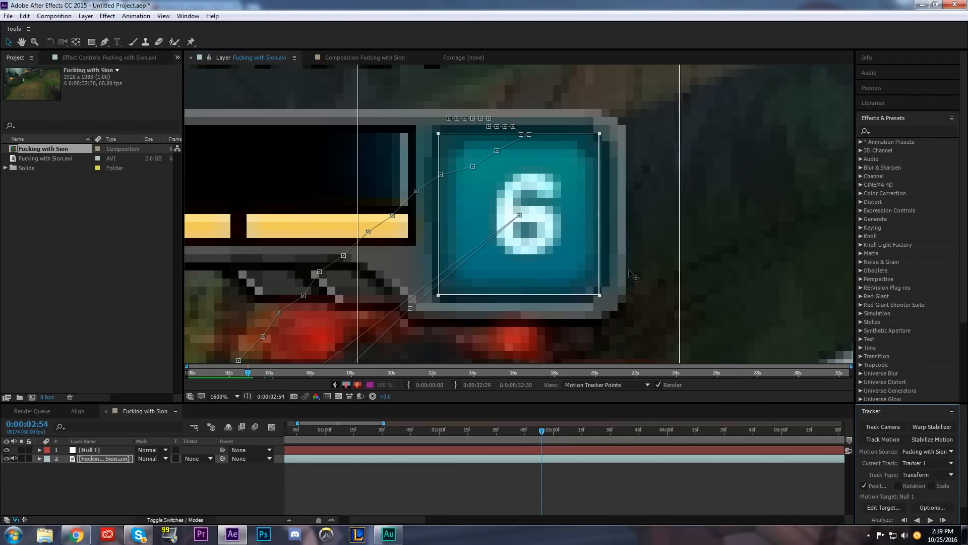
Continue analyzing to 0:00:03:25, correcting the track point's position on the badge at 0:00:02:55 and 0:00:02:56
{"action": "left_click", "coordinate": [949, 520]}
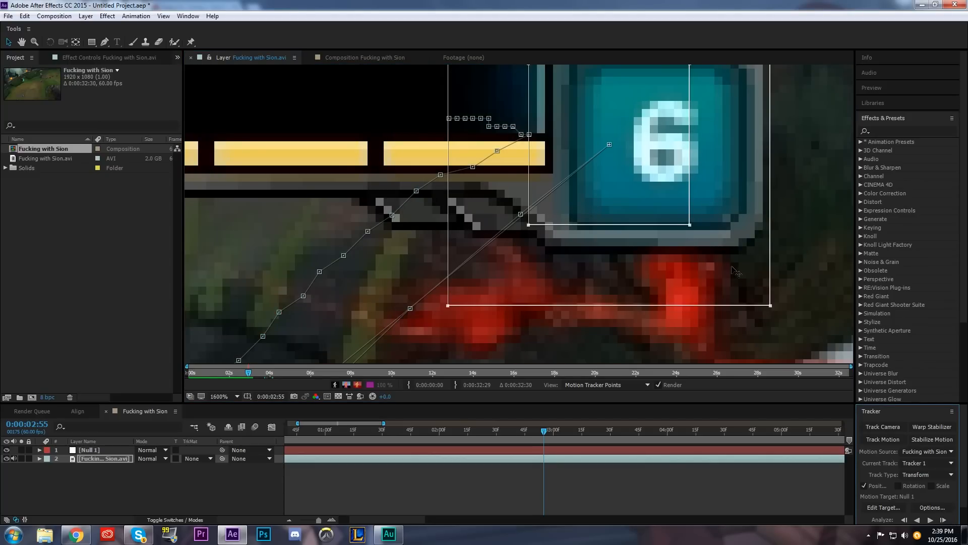
{"action": "left_click", "coordinate": [942, 520]}
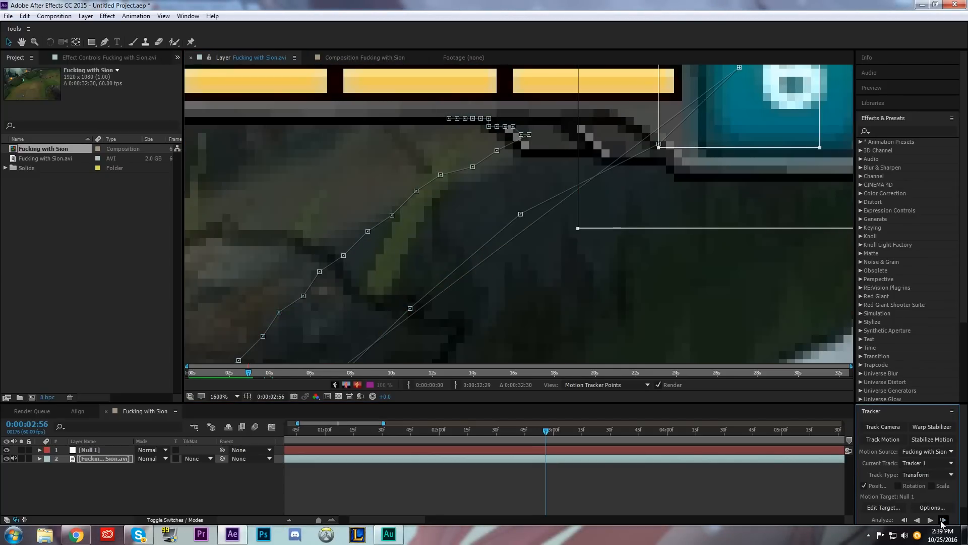
{"action": "left_click_drag", "start_coordinate": [762, 211], "coordinate": [410, 209]}
{"action": "scroll", "coordinate": [553, 193], "scroll_direction": "down", "scroll_amount": 2}
{"action": "scroll", "coordinate": [554, 192], "scroll_direction": "up", "scroll_amount": 2}
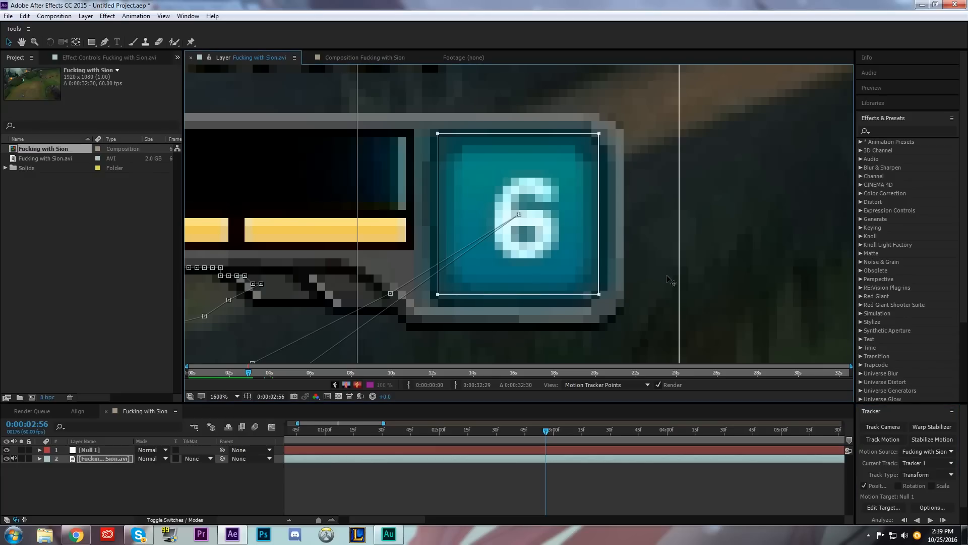
{"action": "left_click", "coordinate": [943, 520]}
{"action": "scroll", "coordinate": [831, 313], "scroll_direction": "down", "scroll_amount": 1}
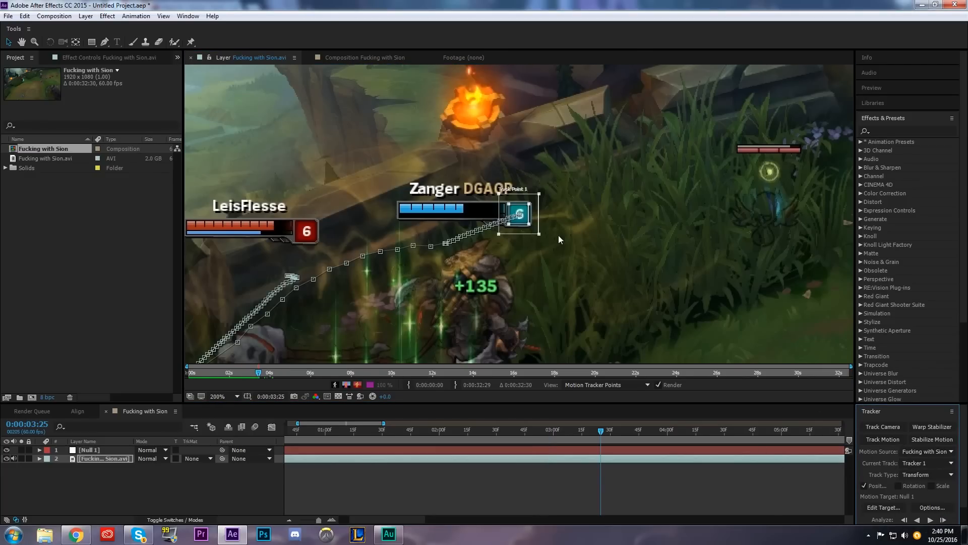
Set the tracker's motion target to the Null 1 layer
{"action": "left_click", "coordinate": [885, 508]}
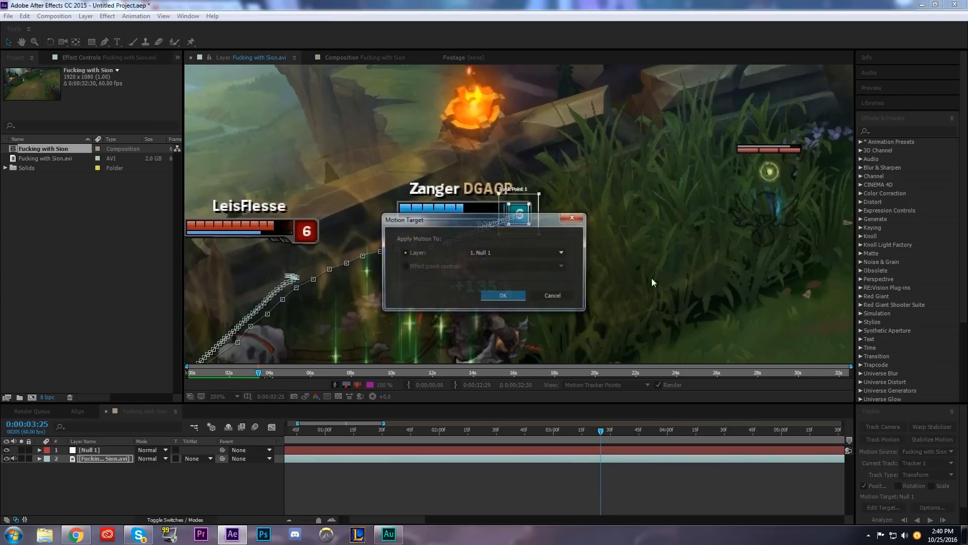
{"action": "left_click", "coordinate": [486, 252]}
{"action": "left_click", "coordinate": [490, 264]}
{"action": "left_click", "coordinate": [502, 296]}
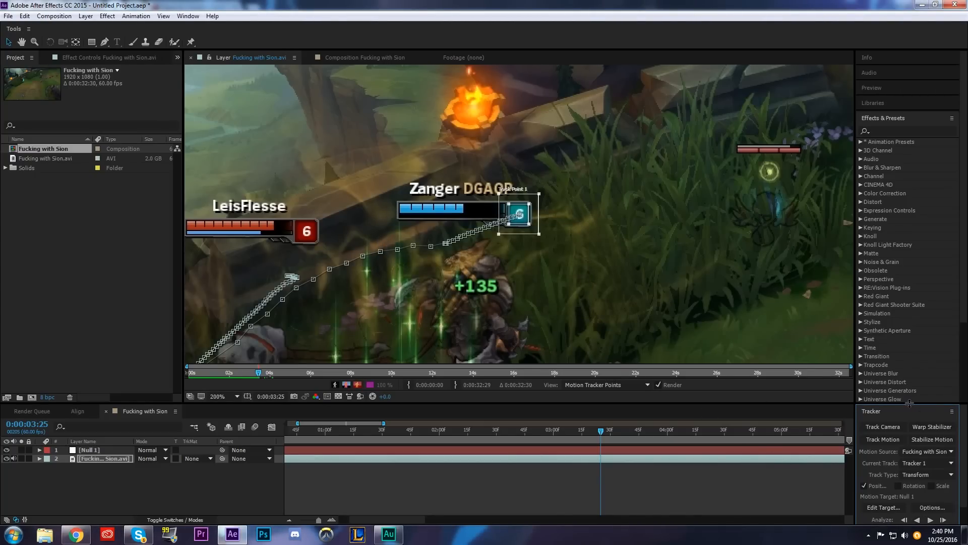
Apply the tracked motion to the null in the X and Y dimensions
{"action": "left_click_drag", "start_coordinate": [910, 403], "coordinate": [912, 392]}
{"action": "left_click", "coordinate": [952, 518]}
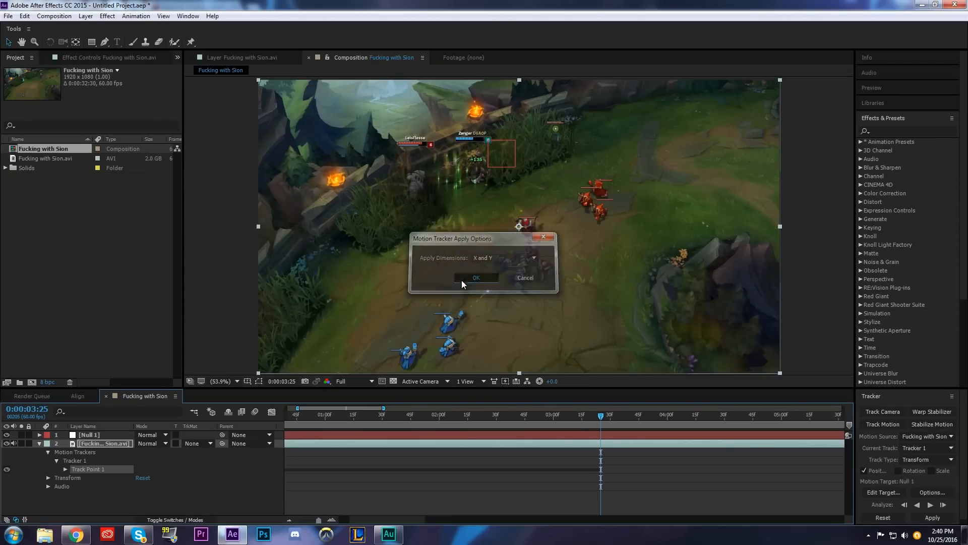
{"action": "left_click", "coordinate": [462, 281]}
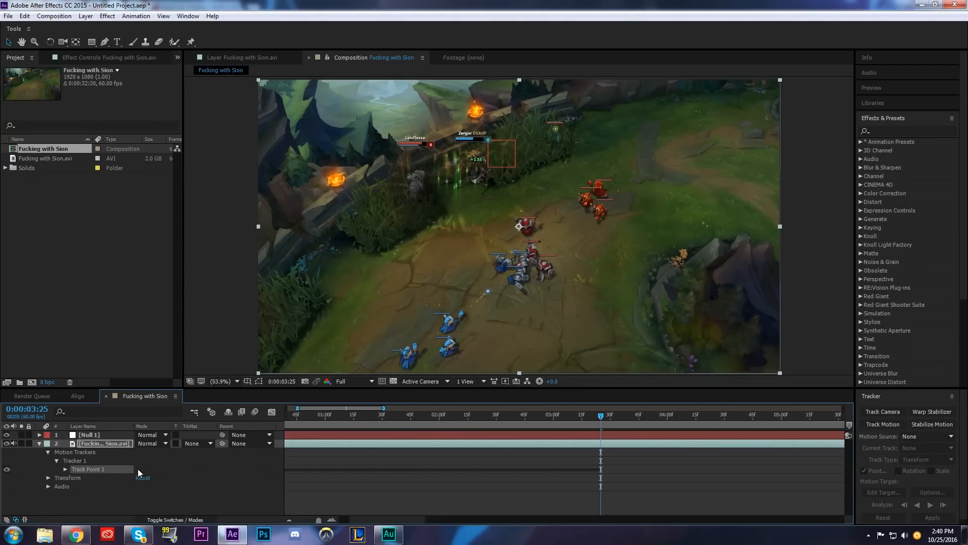
Reveal the null layer's Position keyframes and scrub back to 0:00:00:48 to check that it follows the champion
{"action": "left_click", "coordinate": [39, 444]}
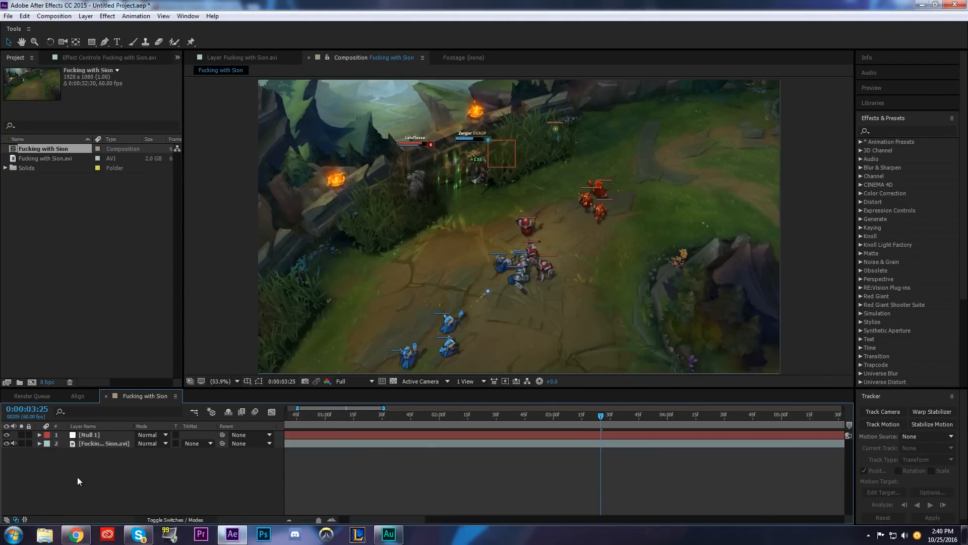
{"action": "left_click", "coordinate": [86, 434]}
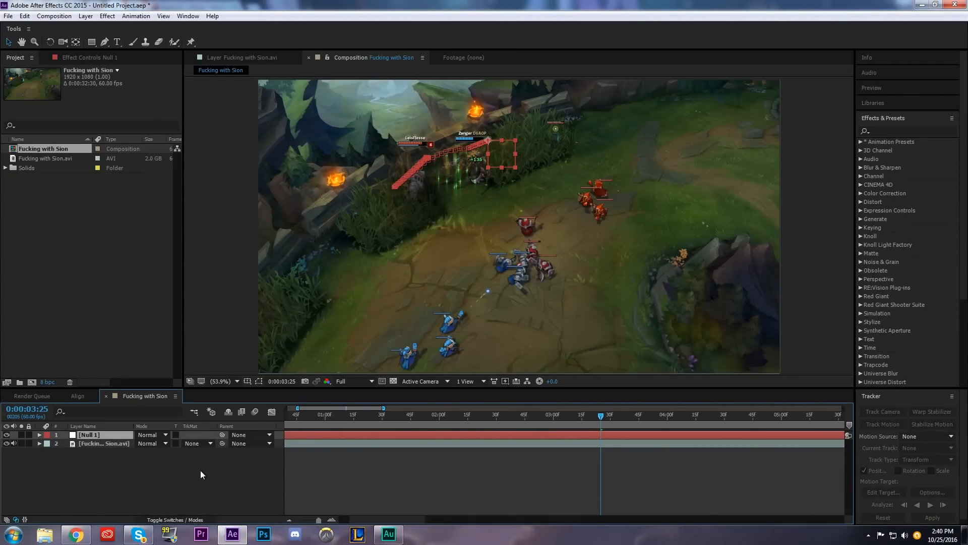
{"action": "key", "text": "p"}
{"action": "mouse_move", "coordinate": [318, 519]}
{"action": "left_mouse_down"}
{"action": "mouse_move", "coordinate": [306, 520]}
{"action": "mouse_move", "coordinate": [314, 520]}
{"action": "left_mouse_up"}
{"action": "left_click_drag", "start_coordinate": [452, 420], "coordinate": [326, 452]}
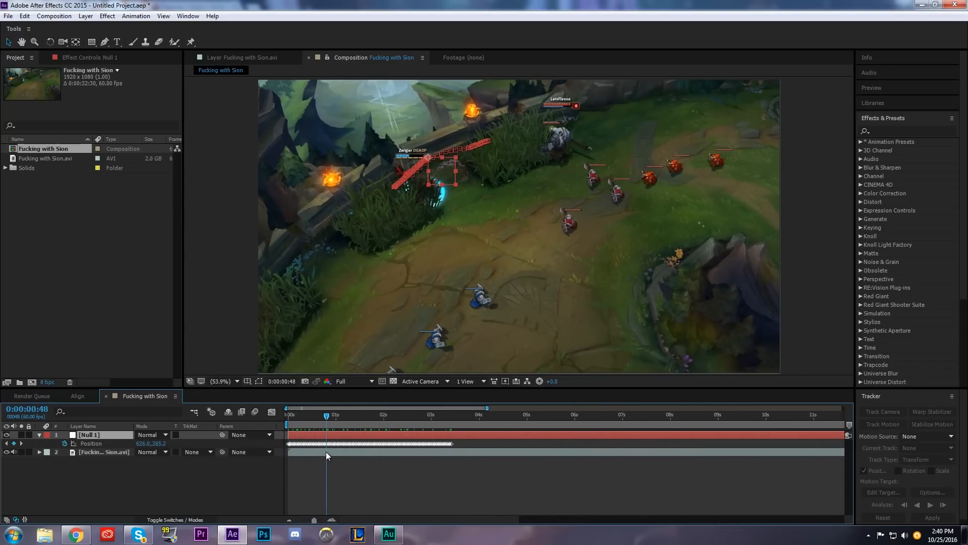
Import the Flash.png icon from the Graphics > Icons > Ability Icons folder on the SSD-500 drive
{"action": "key", "text": "ctrl+i"}
{"action": "left_click", "coordinate": [163, 294]}
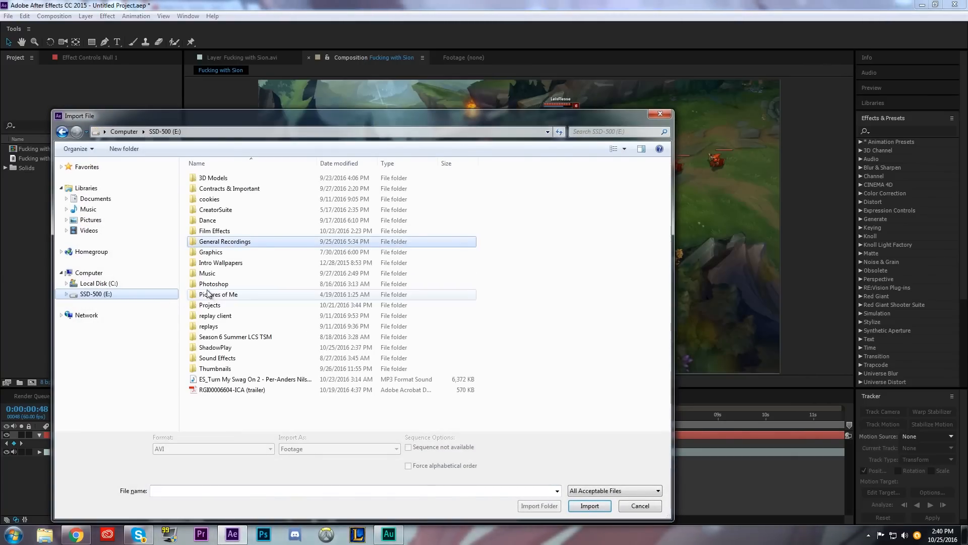
{"action": "double_click", "coordinate": [227, 252]}
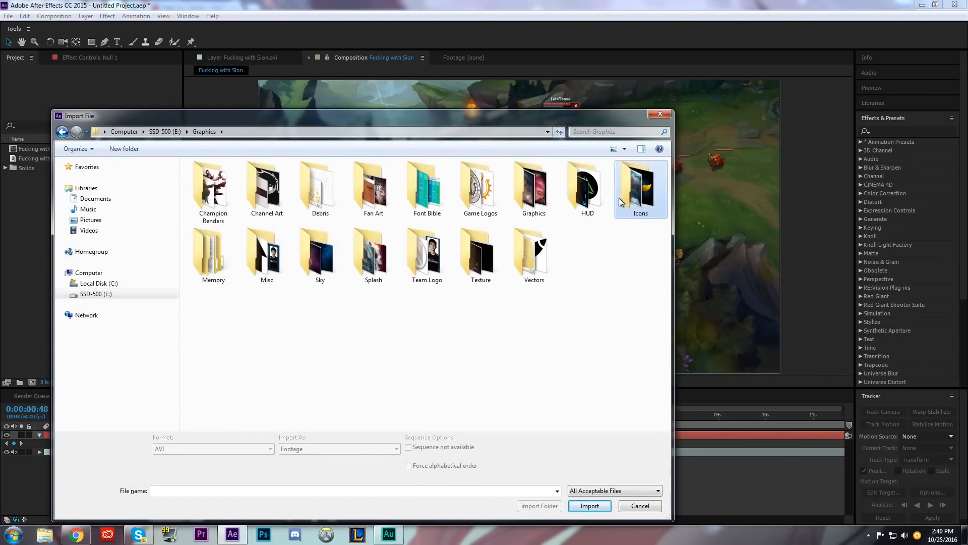
{"action": "double_click", "coordinate": [639, 191]}
{"action": "double_click", "coordinate": [271, 186]}
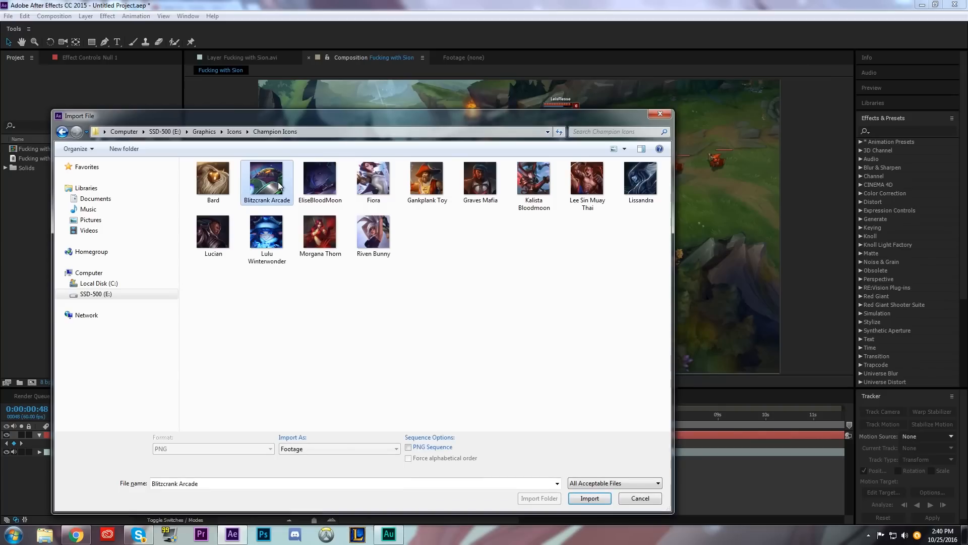
{"action": "left_click", "coordinate": [62, 131]}
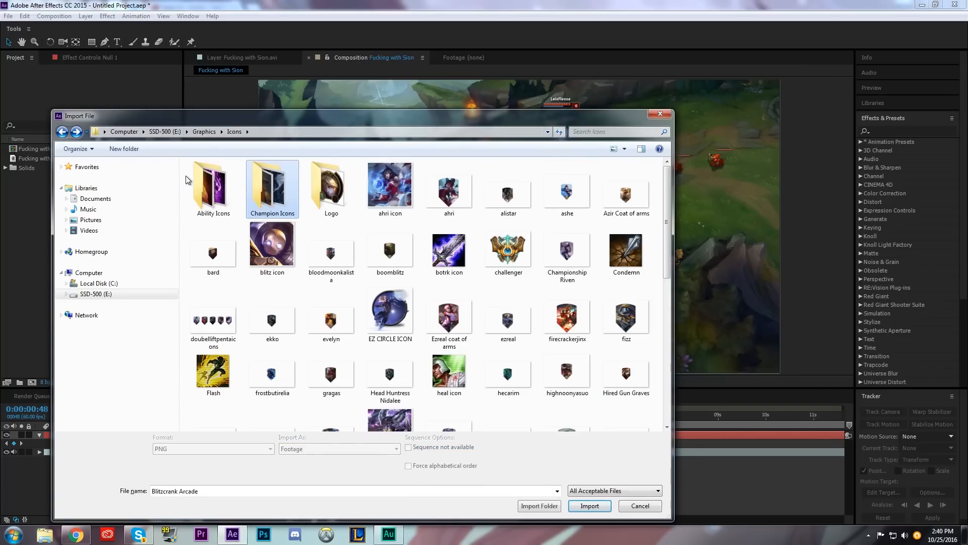
{"action": "double_click", "coordinate": [212, 179]}
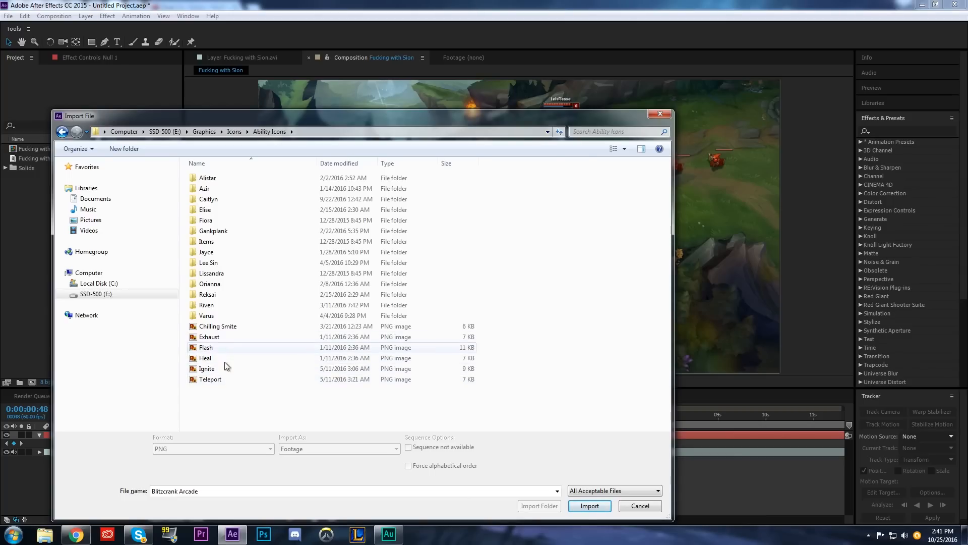
{"action": "left_click", "coordinate": [214, 349]}
{"action": "double_click", "coordinate": [214, 349]}
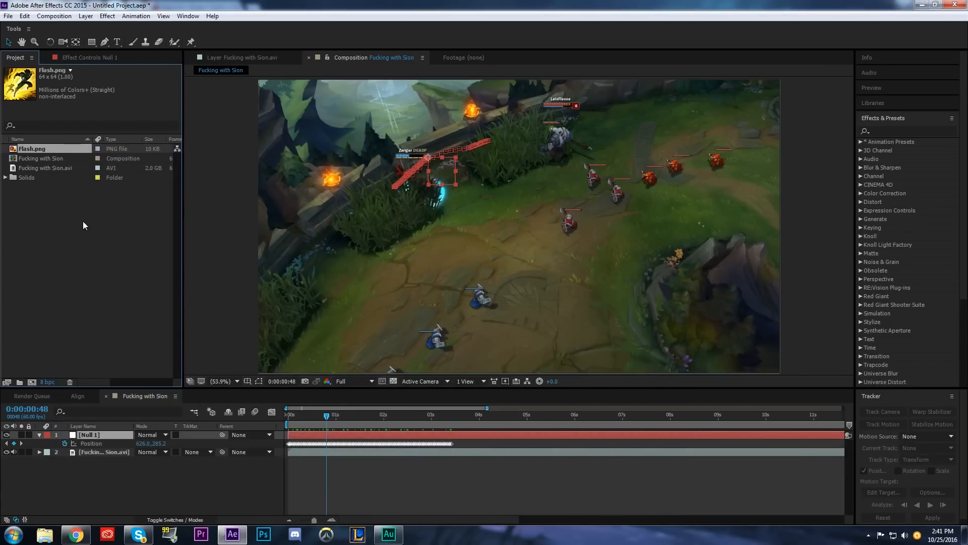
Add Flash.png to the composition above the Null 1 layer and place the icon just above the champion's name
{"action": "left_click_drag", "start_coordinate": [42, 149], "coordinate": [97, 434]}
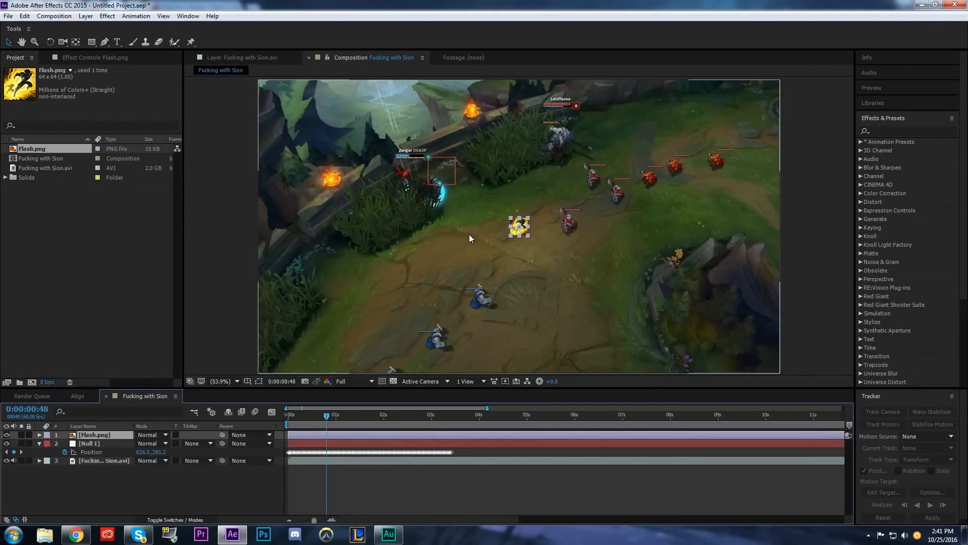
{"action": "left_click_drag", "start_coordinate": [517, 224], "coordinate": [405, 133]}
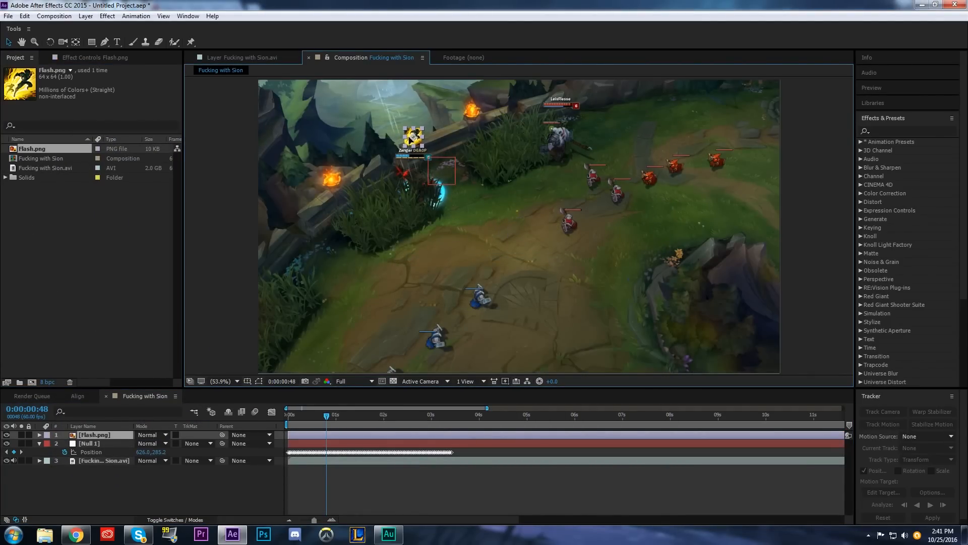
{"action": "left_click", "coordinate": [504, 209]}
Parent the Flash.png layer to Null 1 and scrub to 0:00:03:09 to check that the icon follows the champion
{"action": "left_click", "coordinate": [95, 434]}
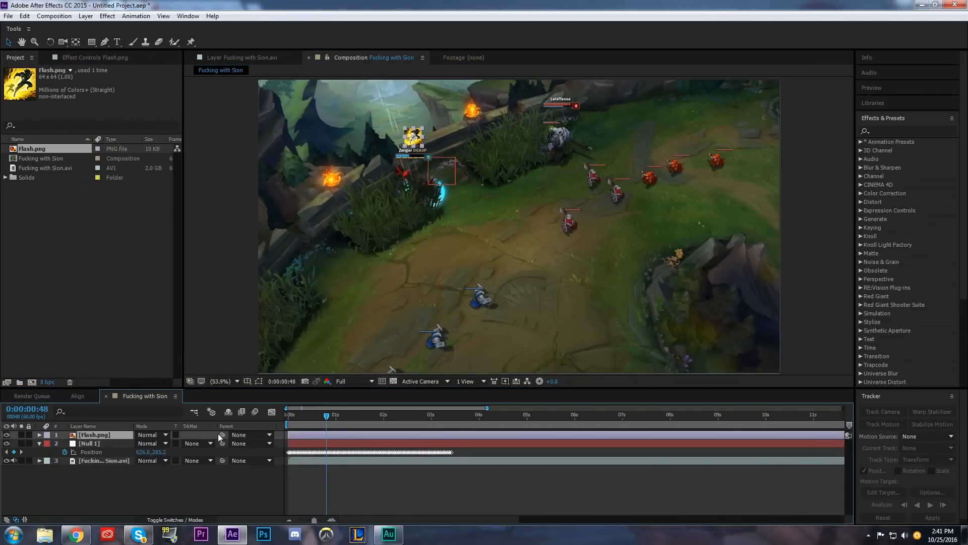
{"action": "left_click_drag", "start_coordinate": [222, 435], "coordinate": [93, 443]}
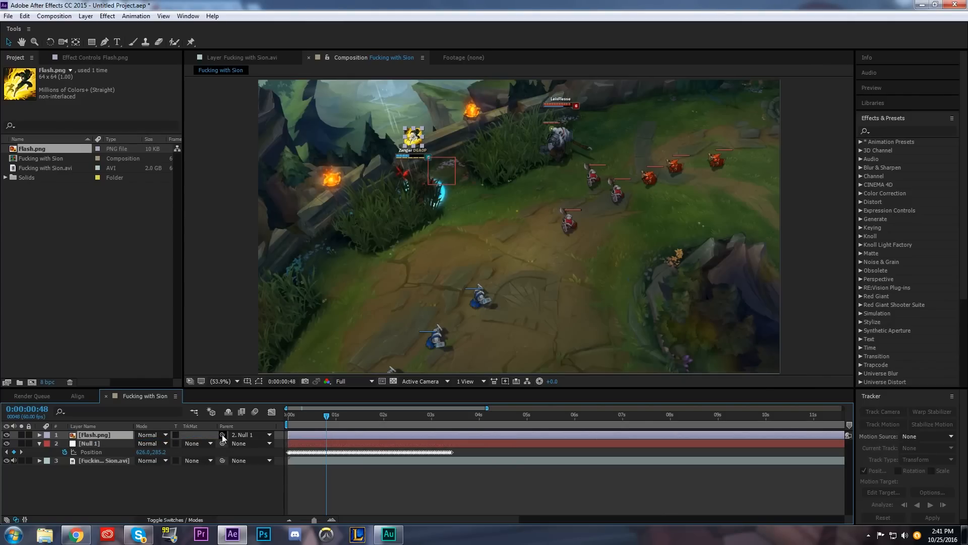
{"action": "left_click", "coordinate": [301, 417]}
{"action": "left_click_drag", "start_coordinate": [300, 424], "coordinate": [439, 443]}
{"action": "left_click", "coordinate": [601, 274]}
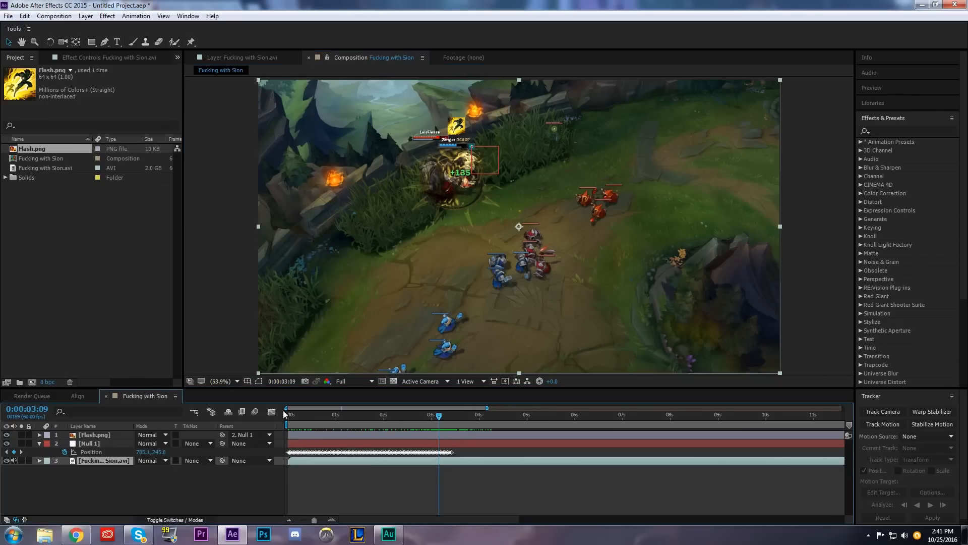
Animate the Flash.png layer's scale with eased keyframes from 0% at 0:00:00:00 to 100% about ten frames in
{"action": "left_click", "coordinate": [284, 412]}
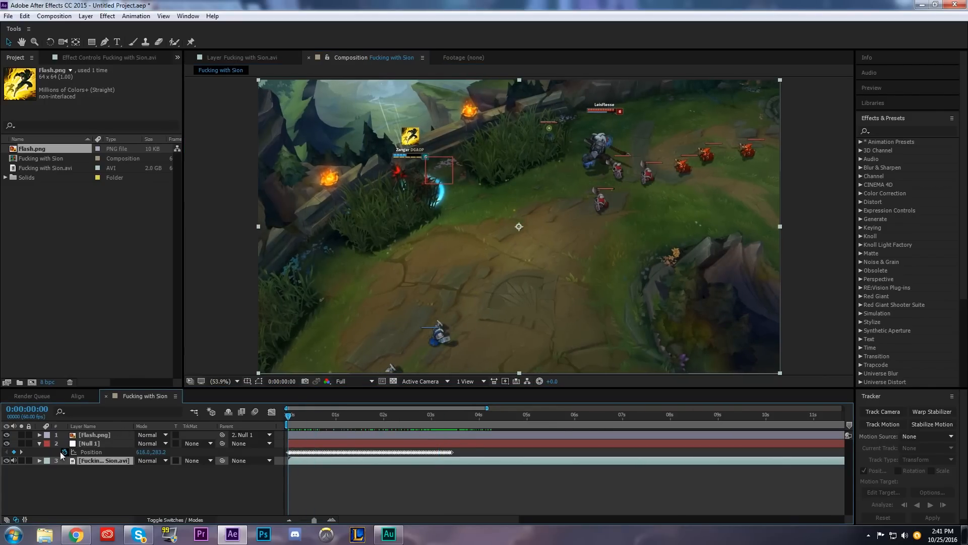
{"action": "left_click", "coordinate": [40, 435]}
{"action": "left_click", "coordinate": [47, 443]}
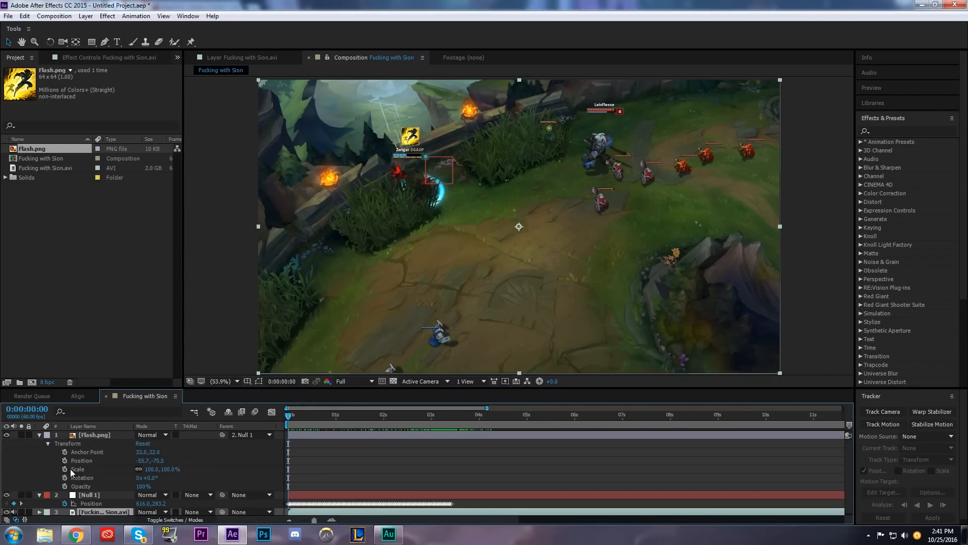
{"action": "left_click", "coordinate": [65, 469]}
{"action": "key", "text": "u"}
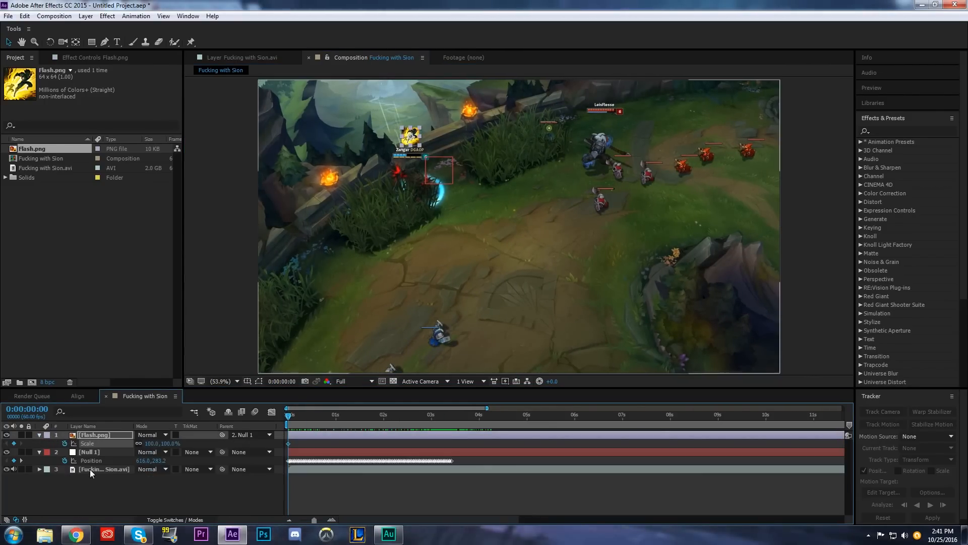
{"action": "left_click_drag", "start_coordinate": [290, 443], "coordinate": [298, 444]}
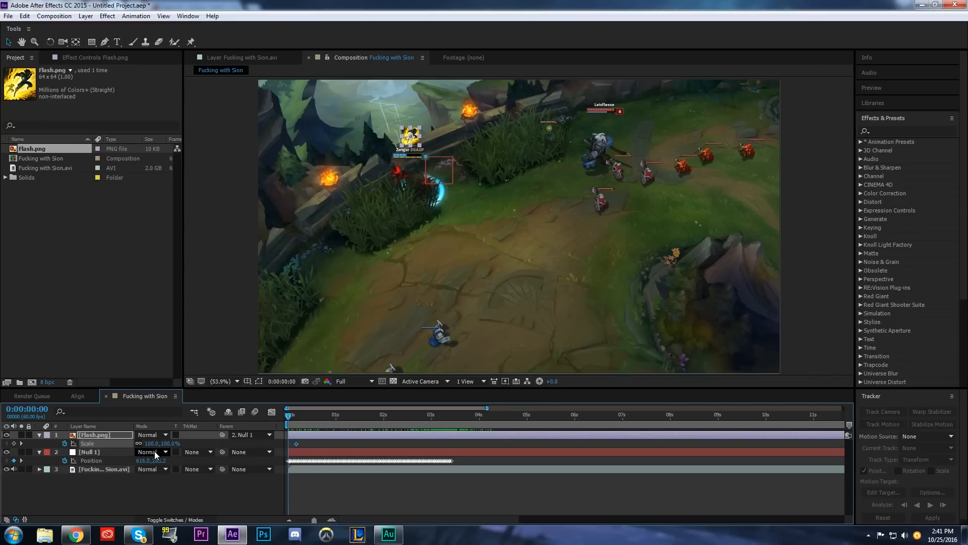
{"action": "key", "text": "Return"}
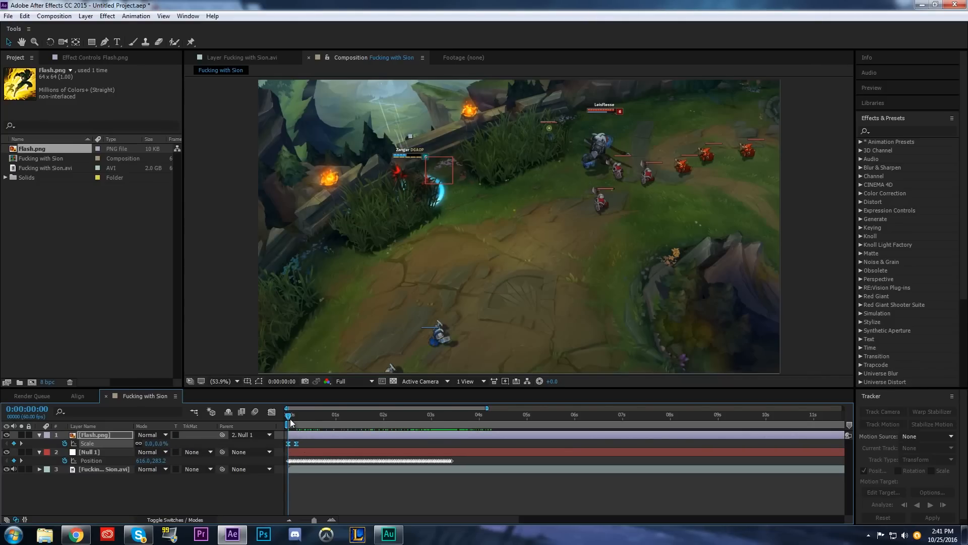
Copy the Flash.png scale keyframes so the icon shrinks from 100% at 0:00:03:12 to 0% about ten frames on
{"action": "left_click_drag", "start_coordinate": [289, 416], "coordinate": [439, 442]}
{"action": "left_click", "coordinate": [298, 443]}
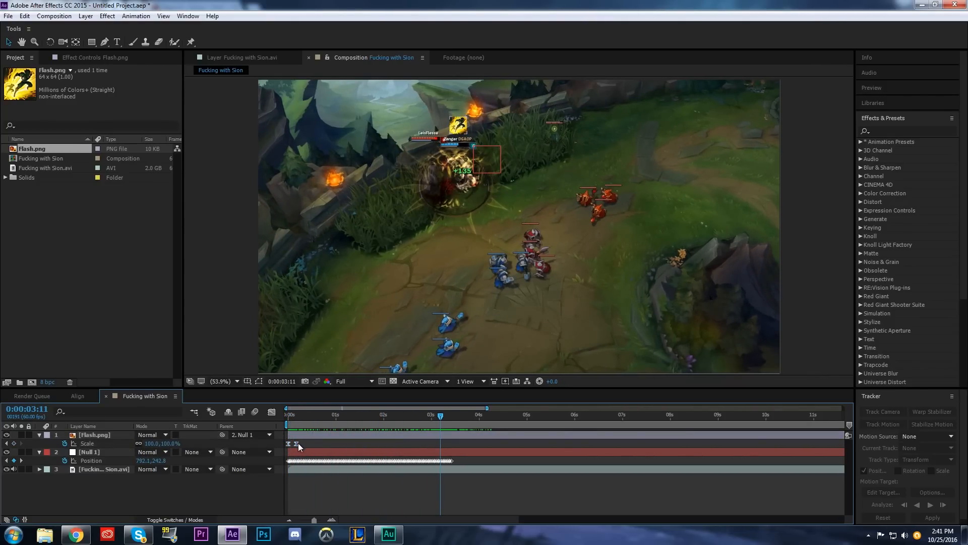
{"action": "left_click", "coordinate": [442, 416]}
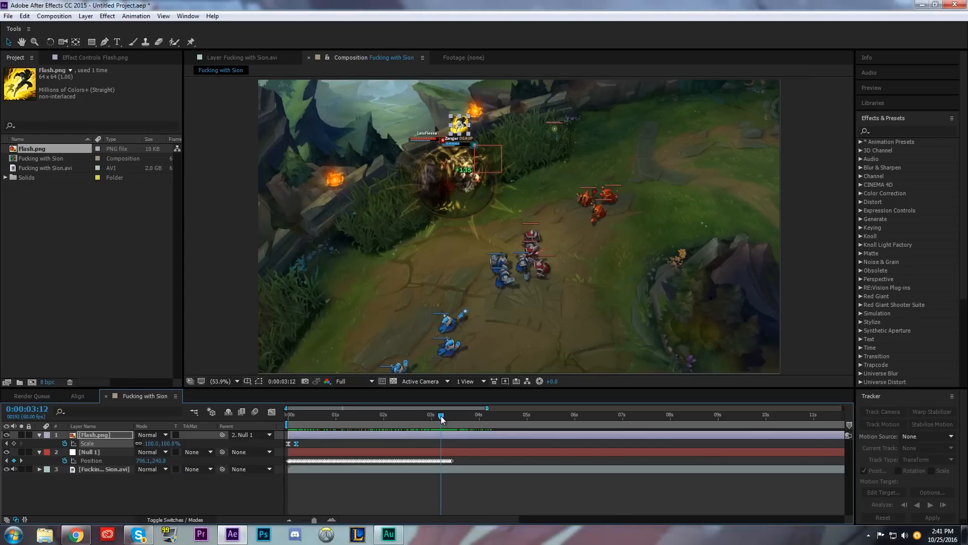
{"action": "left_click", "coordinate": [315, 443]}
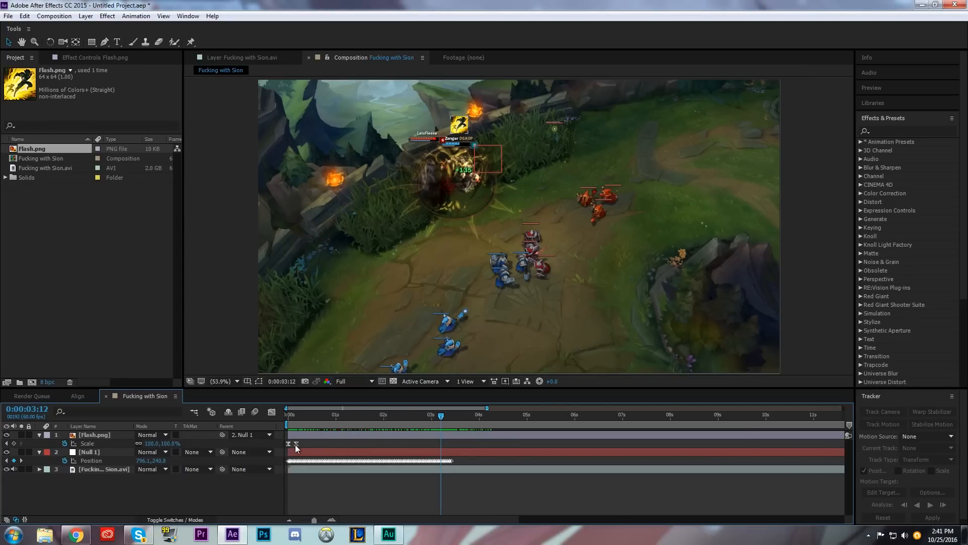
{"action": "left_click", "coordinate": [296, 444]}
{"action": "left_click_drag", "start_coordinate": [444, 428], "coordinate": [241, 423]}
{"action": "key", "text": "ctrl+c"}
{"action": "key", "text": "ctrl+v"}
Play back the icon's scale animation and park the playhead at 0:00:02:28
{"action": "key", "text": "space"}
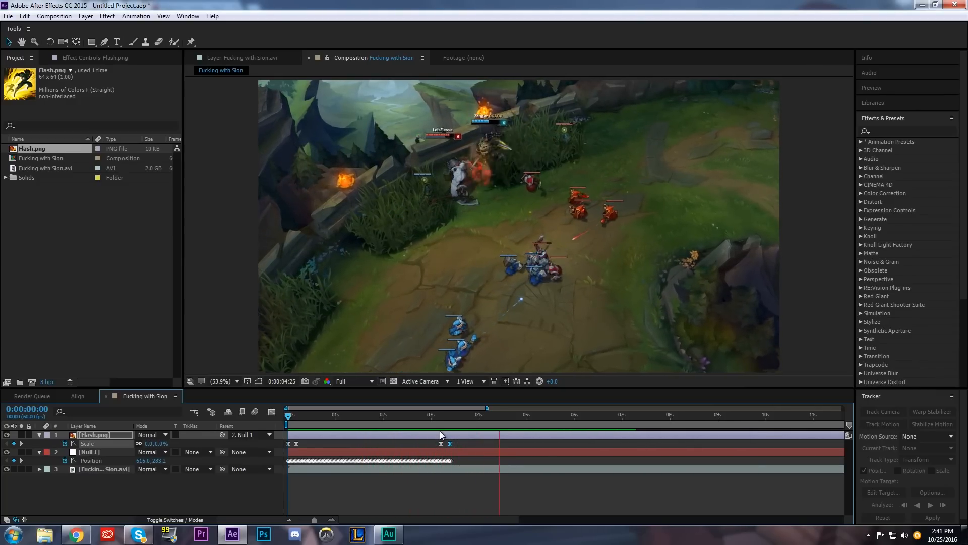
{"action": "left_click", "coordinate": [406, 424]}
{"action": "left_click_drag", "start_coordinate": [407, 424], "coordinate": [406, 427]}
{"action": "left_click", "coordinate": [428, 351]}
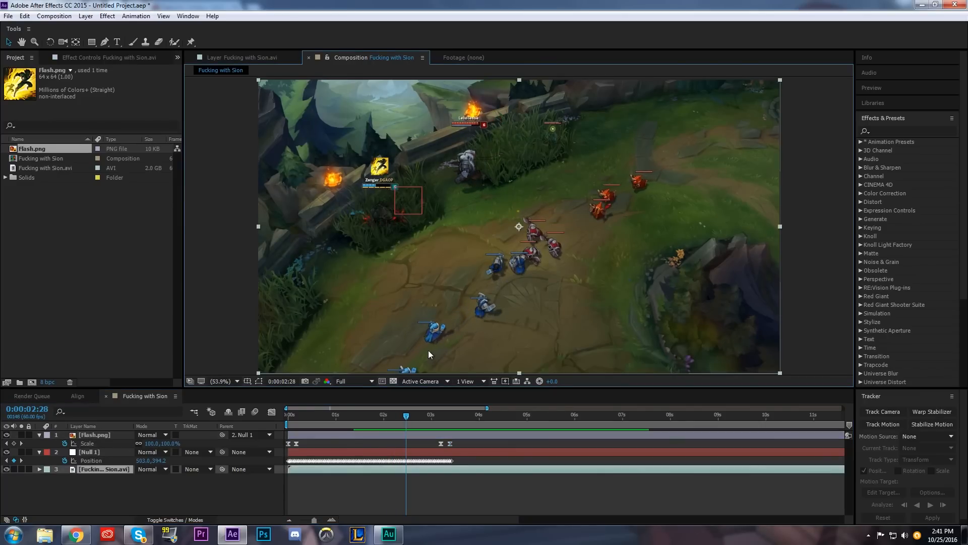
Apply a Drop Shadow to the gameplay footage layer with colour FFFFFF, 100% opacity and a distance of 77
{"action": "left_click", "coordinate": [99, 58]}
{"action": "right_click", "coordinate": [70, 73]}
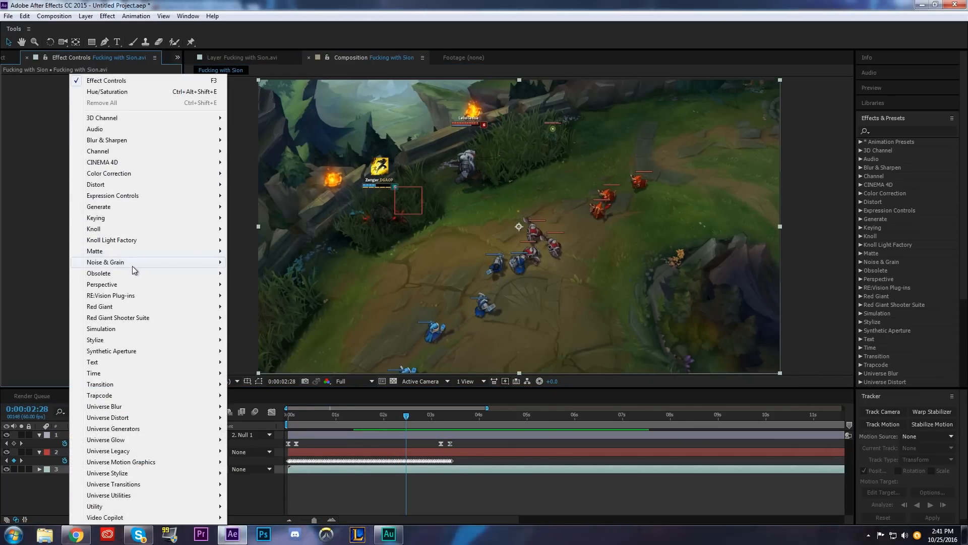
{"action": "mouse_move", "coordinate": [135, 283]}
{"action": "left_click", "coordinate": [279, 372]}
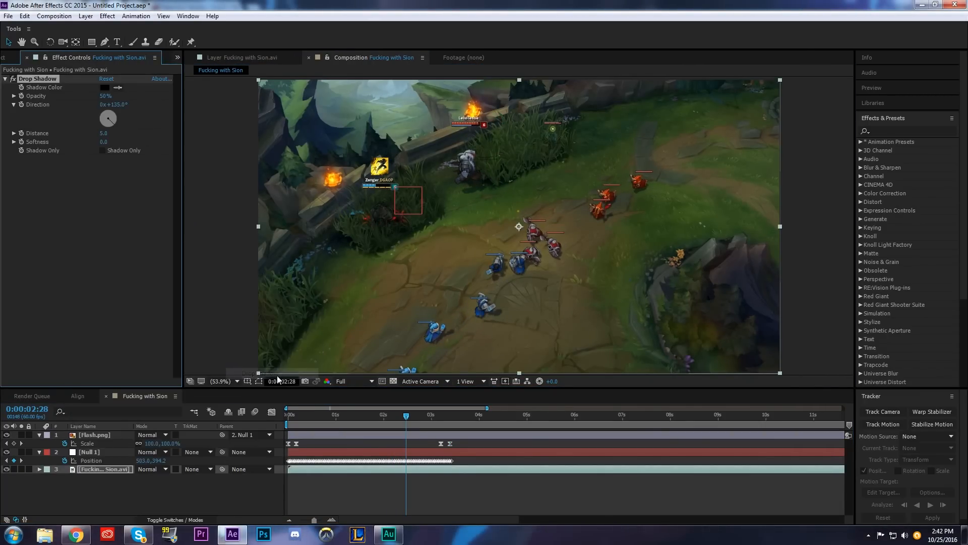
{"action": "left_click", "coordinate": [105, 87]}
{"action": "left_click_drag", "start_coordinate": [671, 353], "coordinate": [470, 258]}
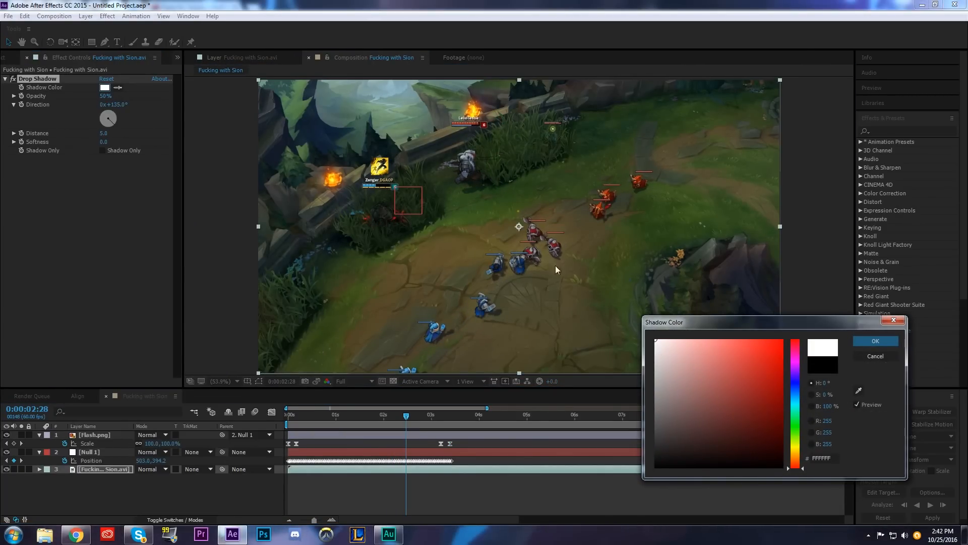
{"action": "left_click", "coordinate": [860, 343]}
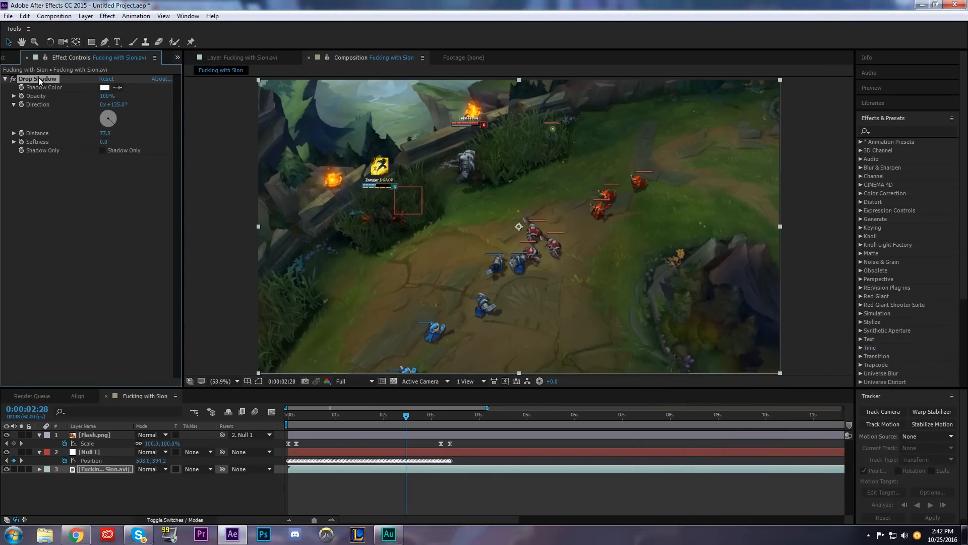
Move the Drop Shadow effect from the footage layer to the Flash.png layer and set its distance to 3
{"action": "left_click", "coordinate": [100, 431]}
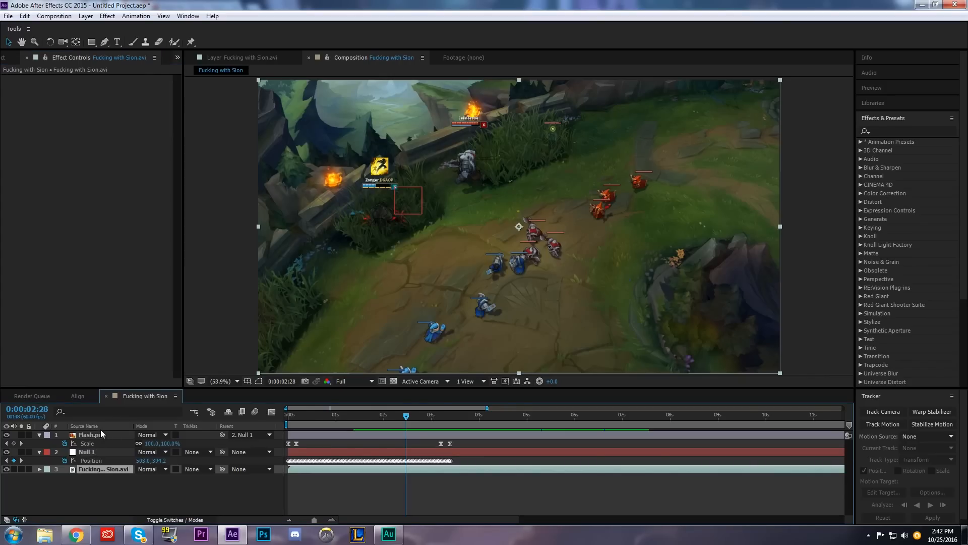
{"action": "key", "text": "ctrl+v"}
{"action": "left_click_drag", "start_coordinate": [105, 133], "coordinate": [56, 129]}
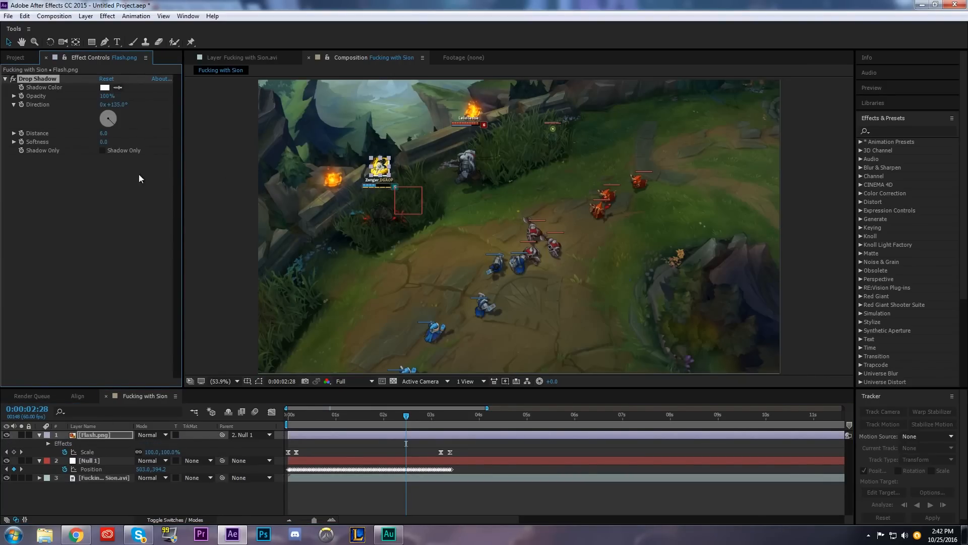
{"action": "left_click", "coordinate": [104, 133]}
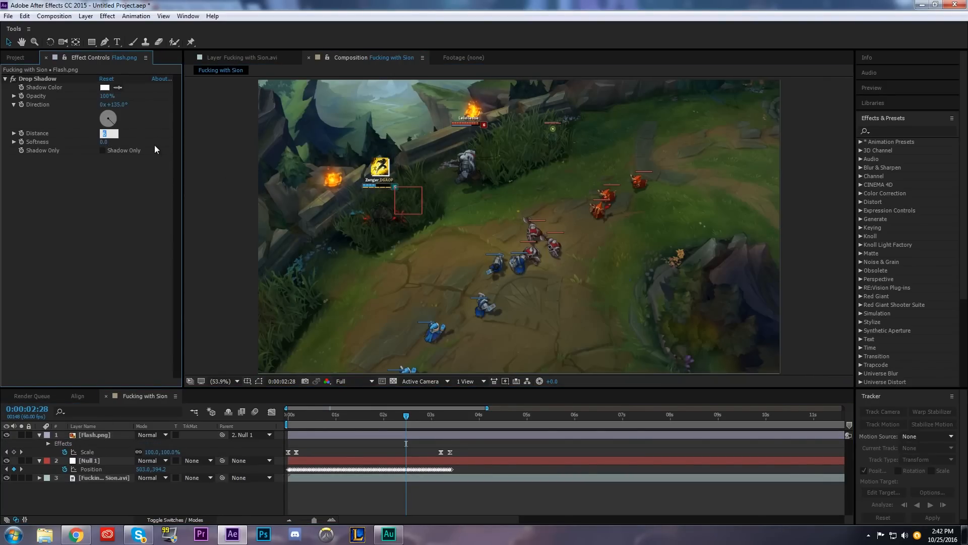
{"action": "type", "text": "3"}
{"action": "key", "text": "Return"}
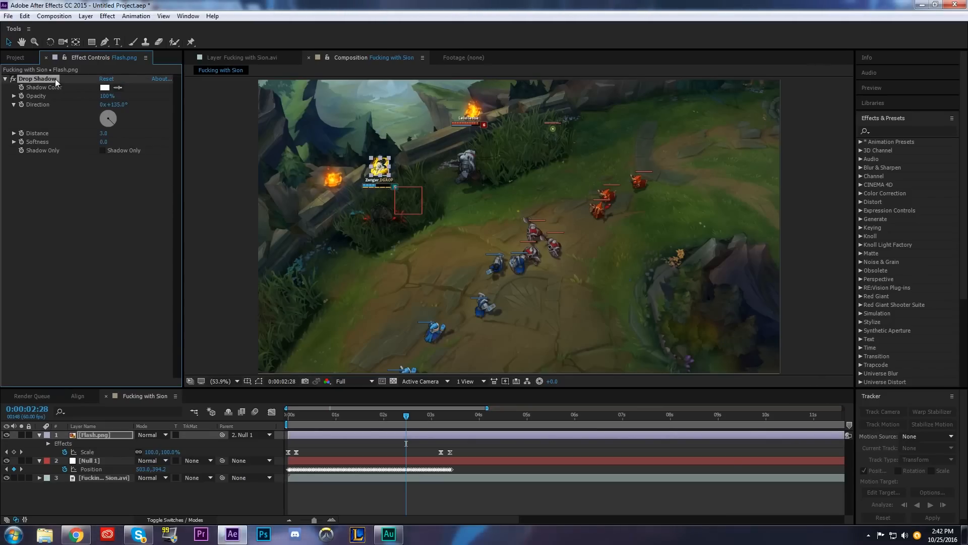
Duplicate the icon's Drop Shadow and set the directions of the two shadows to 0° and 90°
{"action": "key", "text": "ctrl+d"}
{"action": "left_click", "coordinate": [115, 104]}
{"action": "type", "text": "0"}
{"action": "key", "text": "Return"}
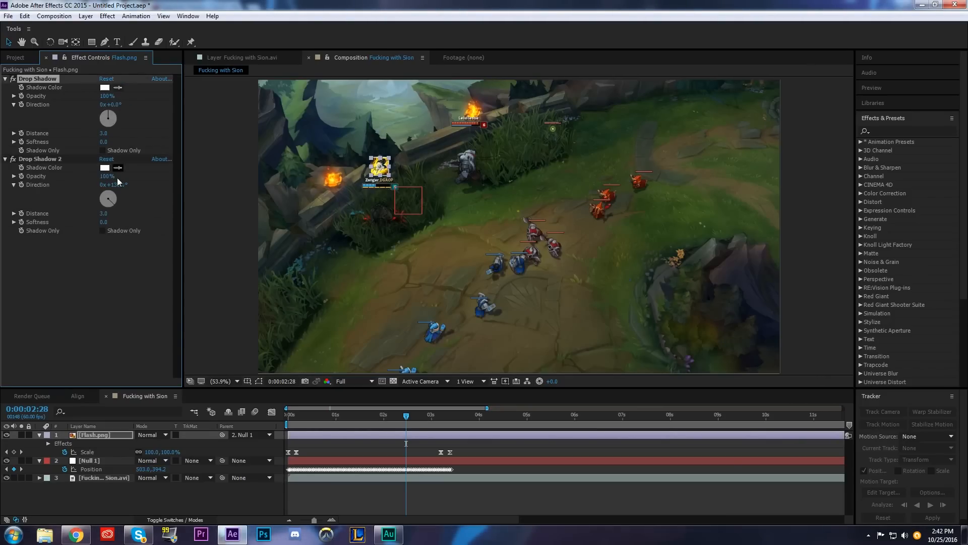
{"action": "left_click", "coordinate": [116, 185]}
{"action": "left_click", "coordinate": [40, 159]}
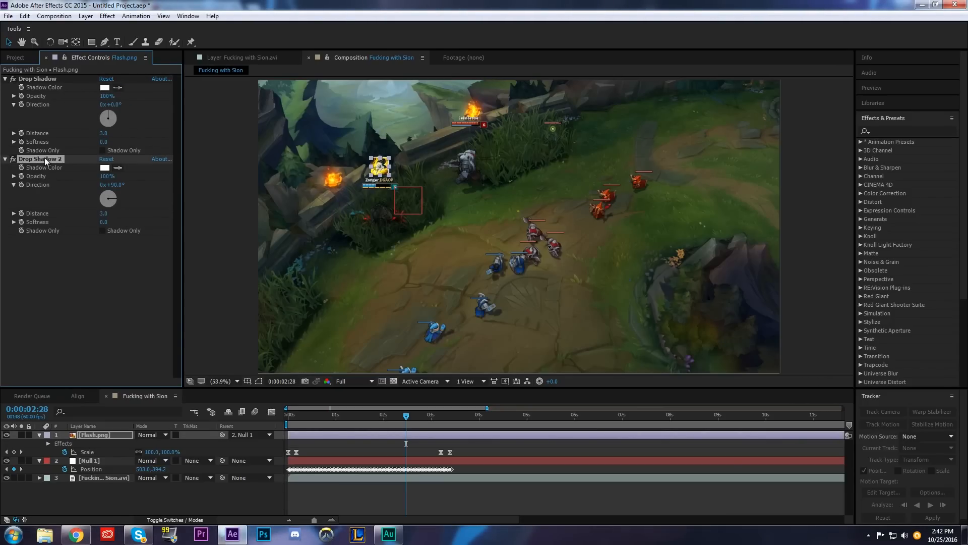
Duplicate Drop Shadow 2 twice, set the copies' directions to -90° and 180°, and scrub back to check the icon's white border
{"action": "key", "text": "ctrl+d"}
{"action": "key", "text": "ctrl+d"}
{"action": "left_click", "coordinate": [118, 255]}
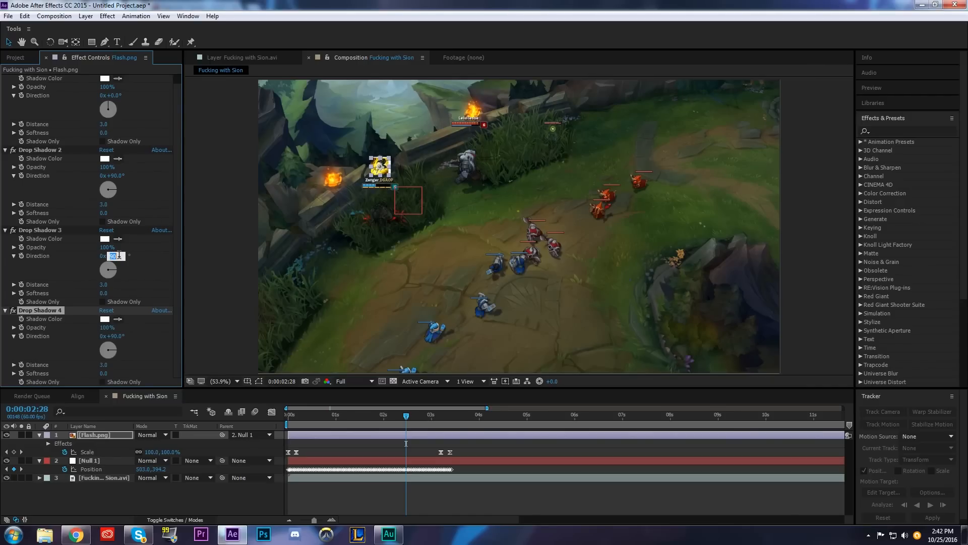
{"action": "key", "text": "Return"}
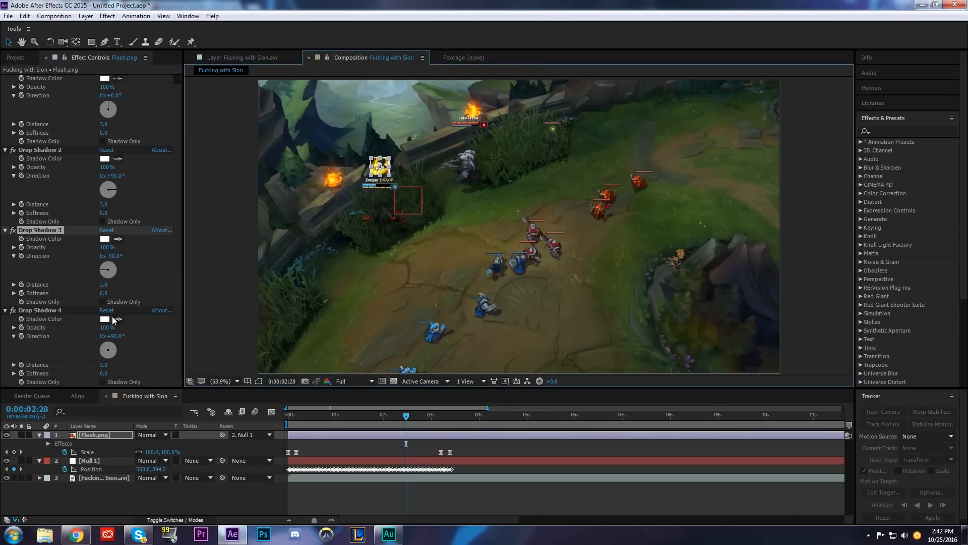
{"action": "left_click", "coordinate": [113, 336]}
{"action": "type", "text": "180"}
{"action": "key", "text": "Return"}
{"action": "left_click", "coordinate": [302, 313]}
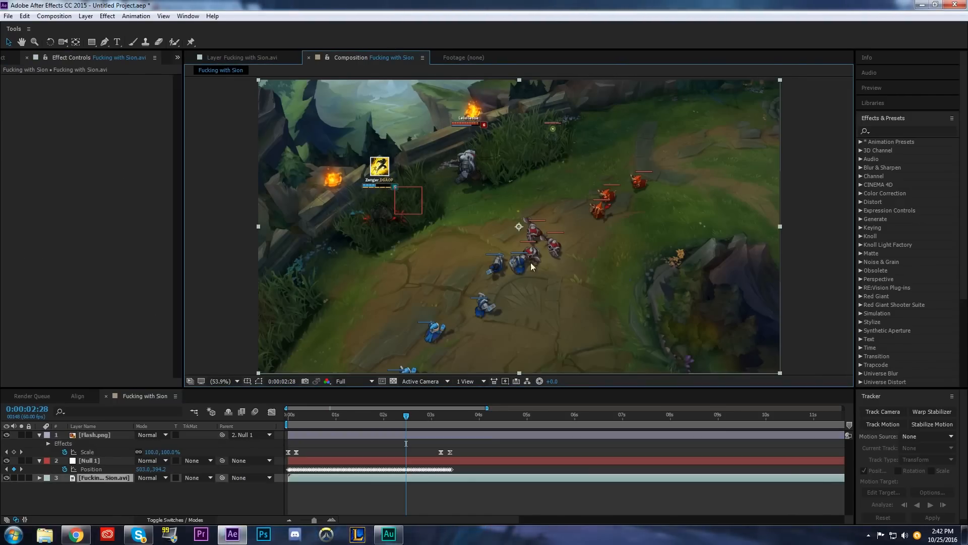
{"action": "left_click_drag", "start_coordinate": [406, 417], "coordinate": [341, 441]}
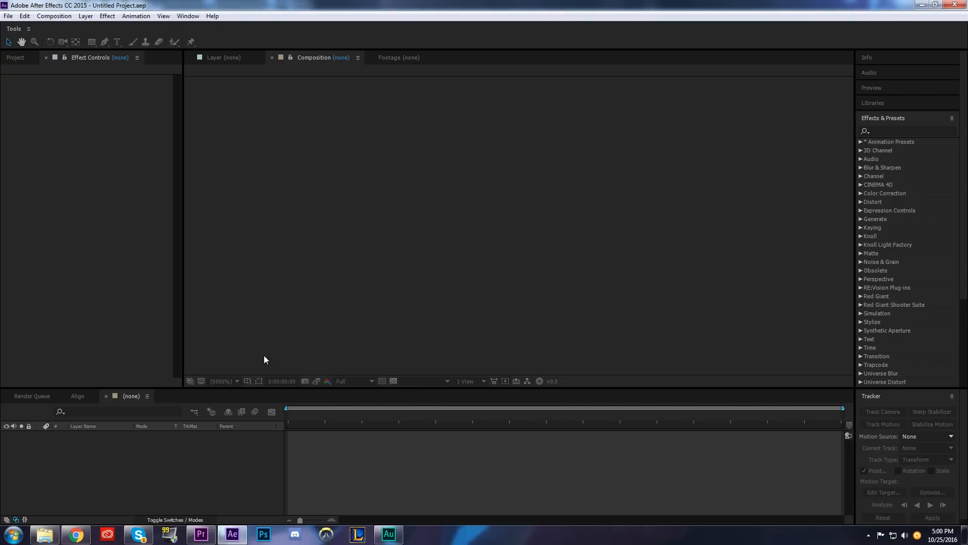
Import the S Class and Versus Wu and Lee clips from the General Recordings > Rengar > S folder on SSD-500 (E:)
{"action": "left_click", "coordinate": [153, 395]}
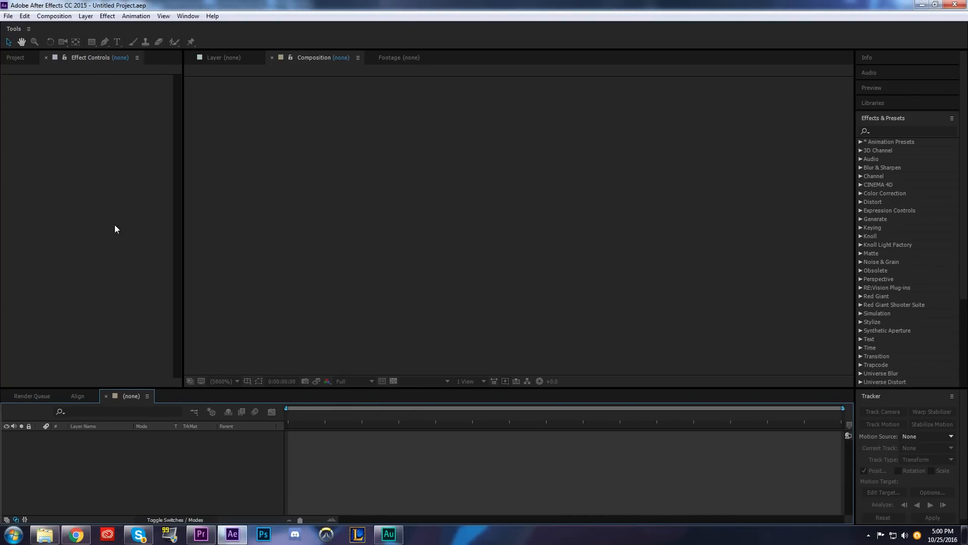
{"action": "key", "text": "ctrl+i"}
{"action": "left_click", "coordinate": [107, 297]}
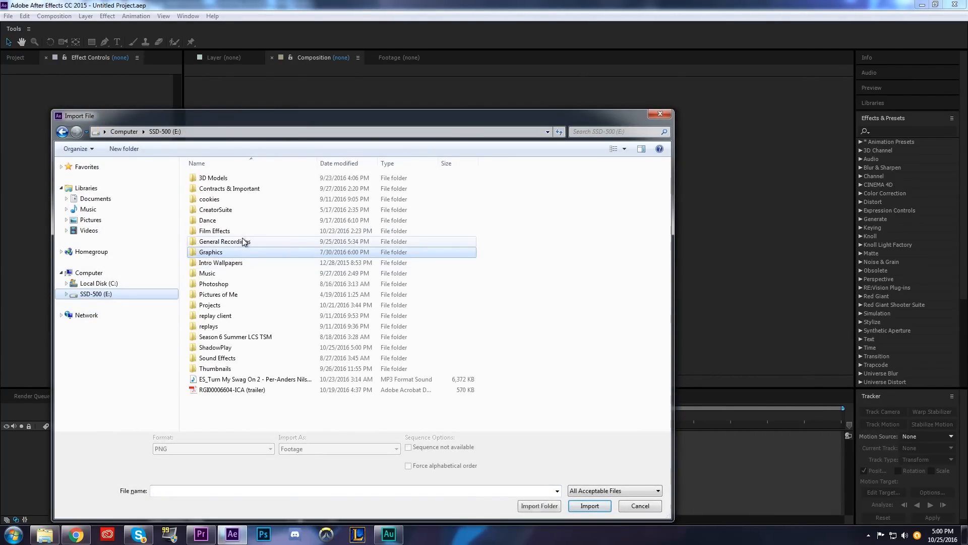
{"action": "double_click", "coordinate": [242, 241]}
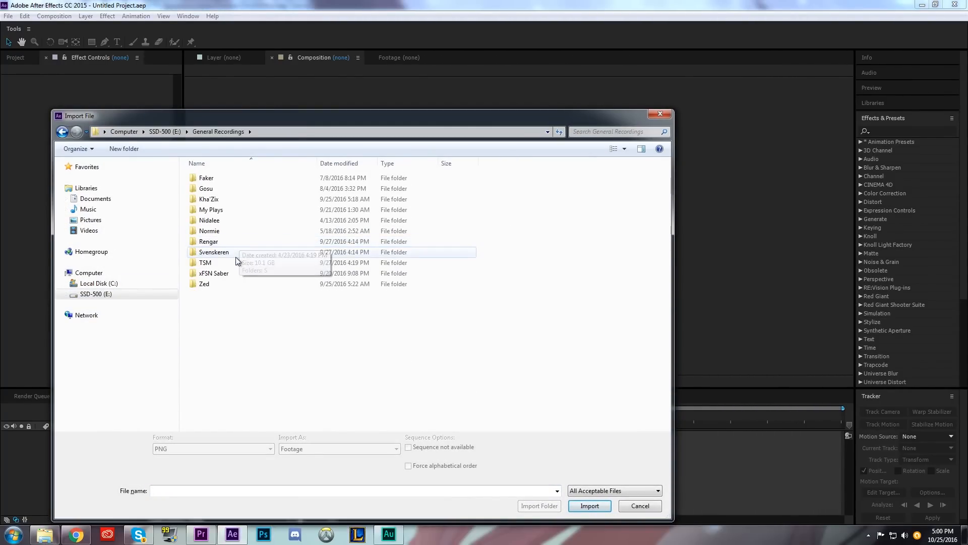
{"action": "double_click", "coordinate": [215, 242]}
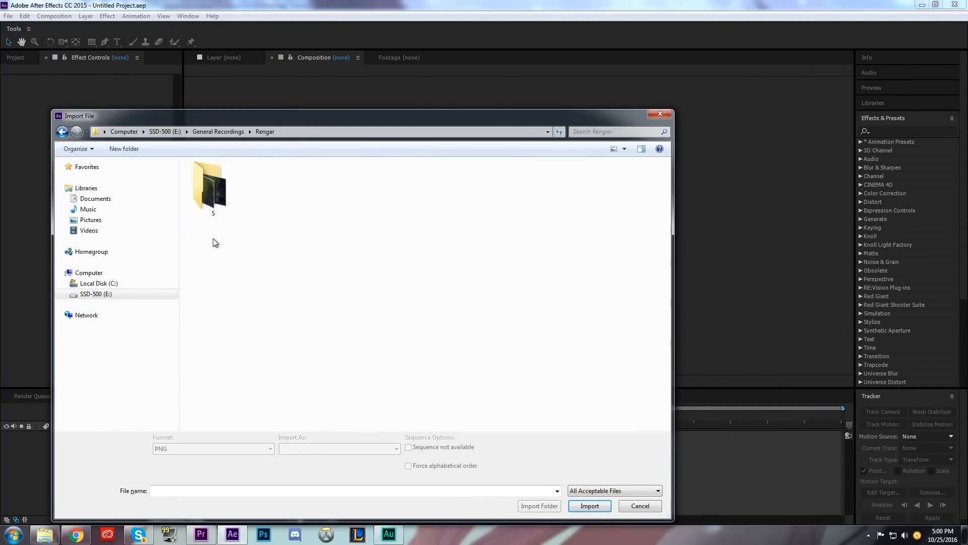
{"action": "double_click", "coordinate": [212, 204]}
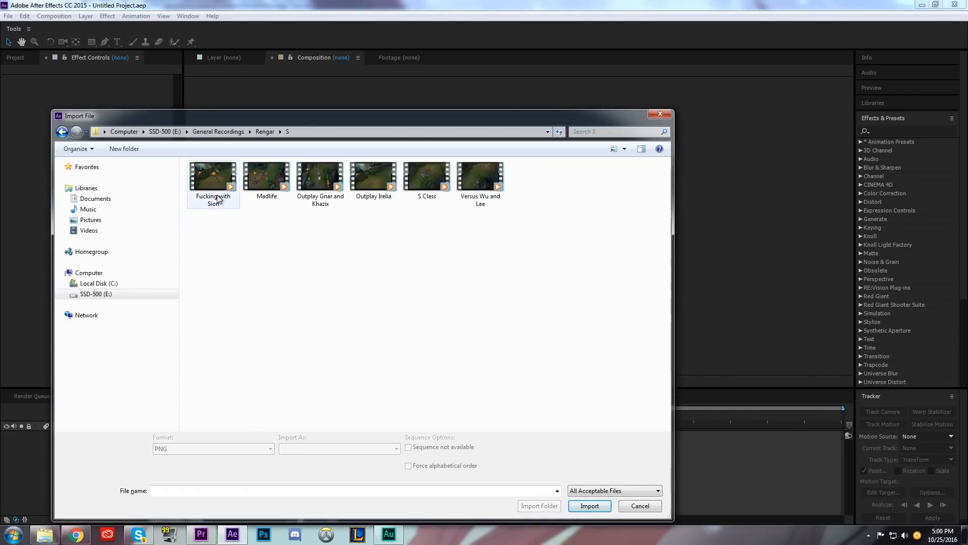
{"action": "left_click", "coordinate": [427, 179]}
{"action": "left_click", "coordinate": [480, 179], "text": "ctrl"}
{"action": "left_click", "coordinate": [581, 505]}
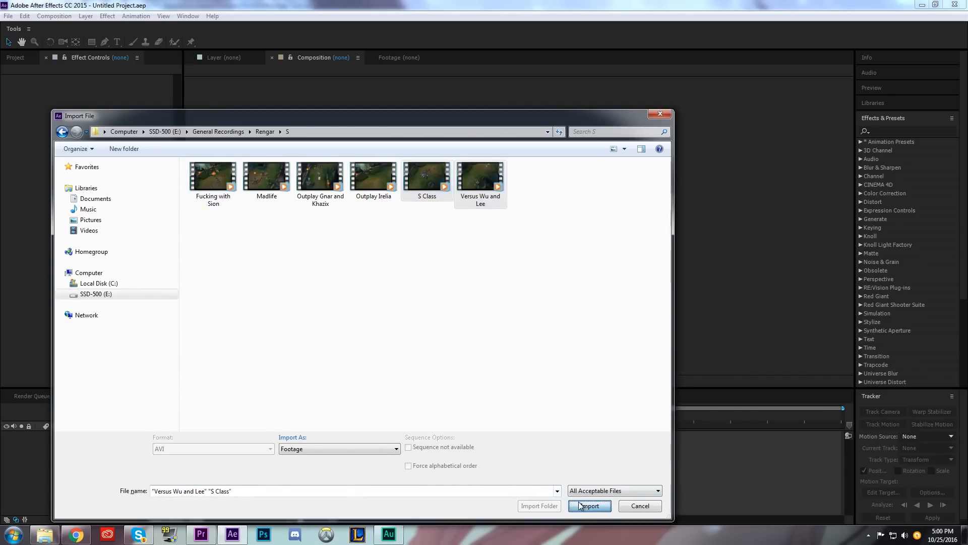
Build a composition from Versus Wu and Lee.avi, shift that clip to end near 2 s, and add S Class.avi below it starting near 6 s
{"action": "left_click_drag", "start_coordinate": [58, 161], "coordinate": [337, 456]}
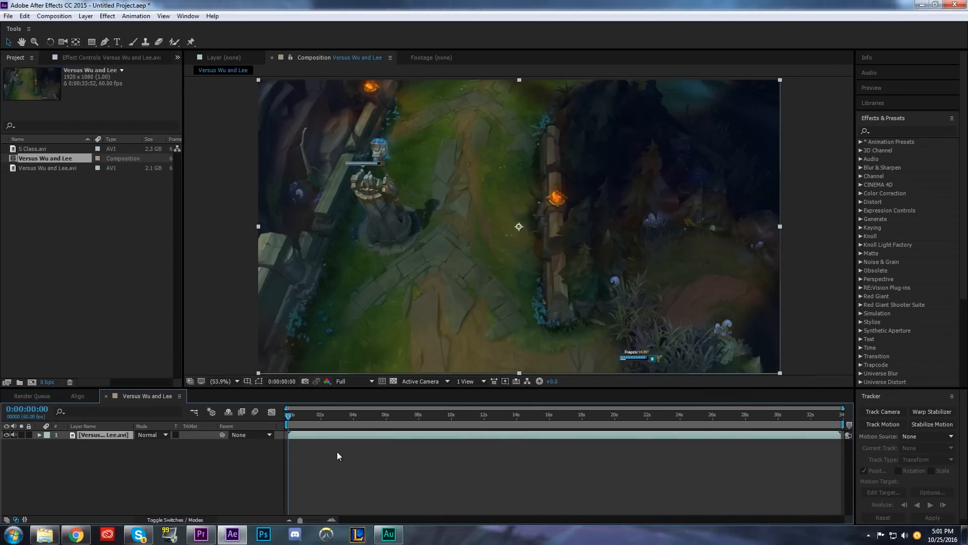
{"action": "left_click_drag", "start_coordinate": [772, 435], "coordinate": [261, 440]}
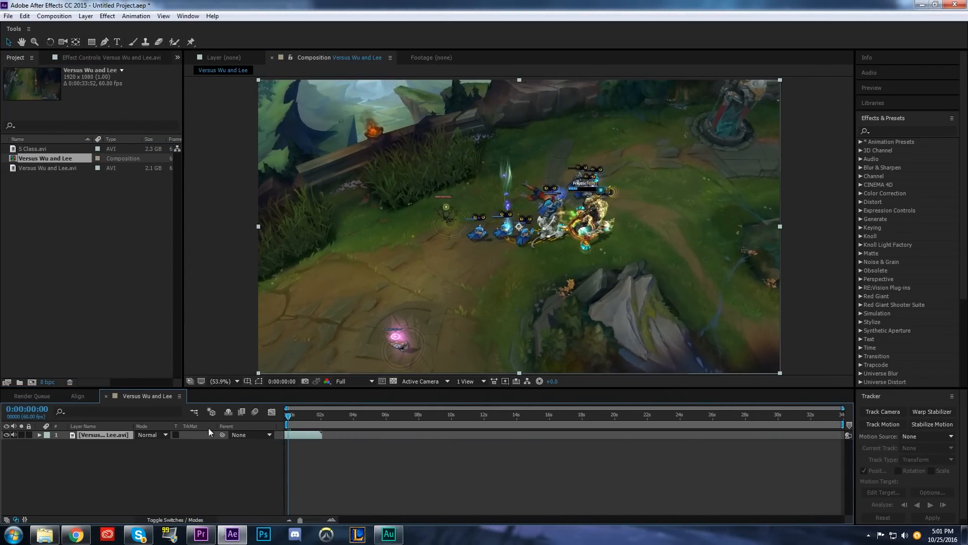
{"action": "left_click", "coordinate": [55, 197]}
{"action": "left_click_drag", "start_coordinate": [39, 151], "coordinate": [409, 444]}
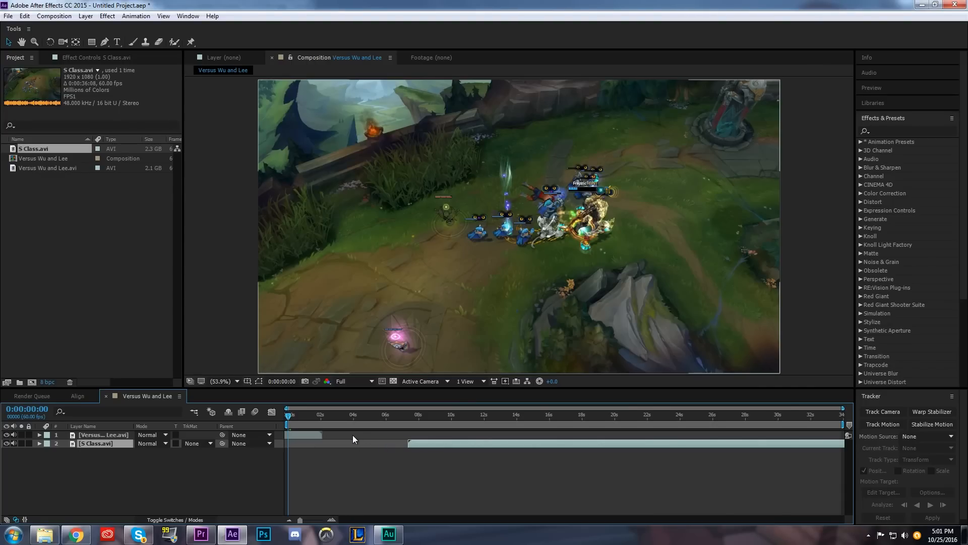
{"action": "left_click_drag", "start_coordinate": [431, 443], "coordinate": [413, 447]}
Create a black 1920 x 1080 px solid named title between the two clips
{"action": "left_click", "coordinate": [290, 424]}
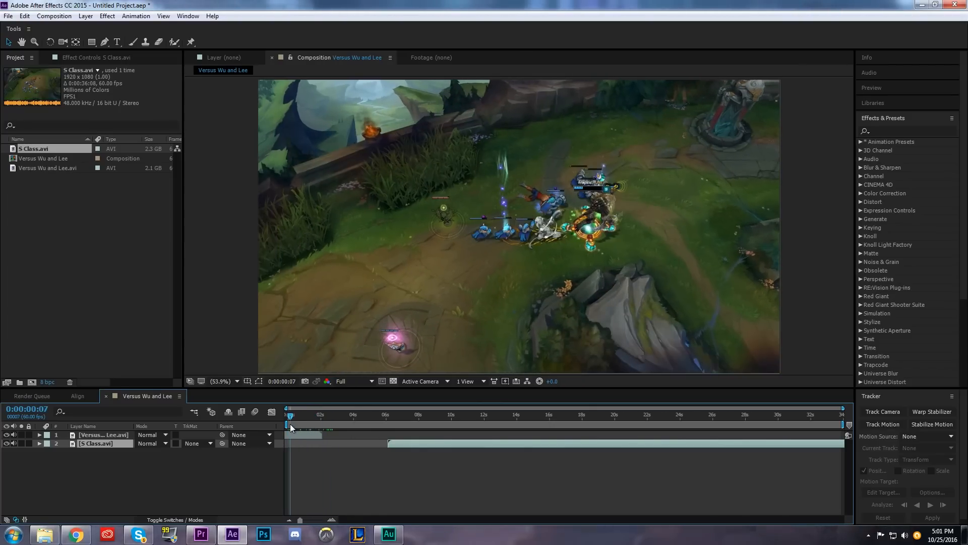
{"action": "left_click_drag", "start_coordinate": [294, 428], "coordinate": [306, 425]}
{"action": "left_click", "coordinate": [85, 16]}
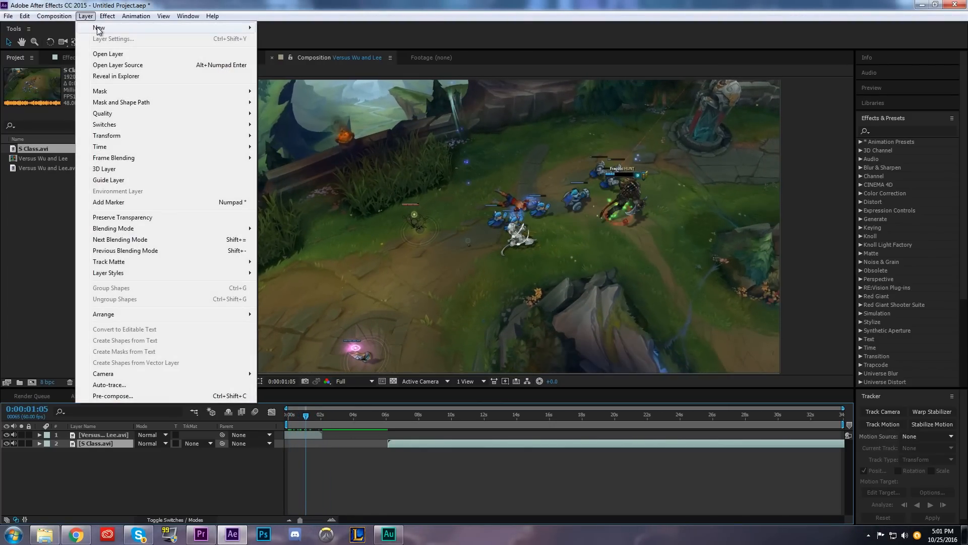
{"action": "mouse_move", "coordinate": [99, 27]}
{"action": "left_click", "coordinate": [282, 39]}
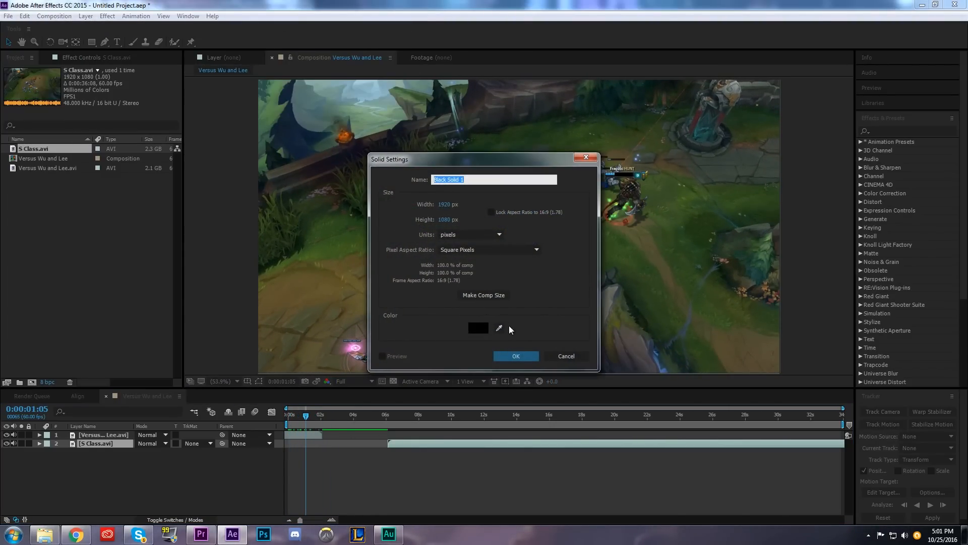
{"action": "type", "text": "title"}
{"action": "key", "text": "Return"}
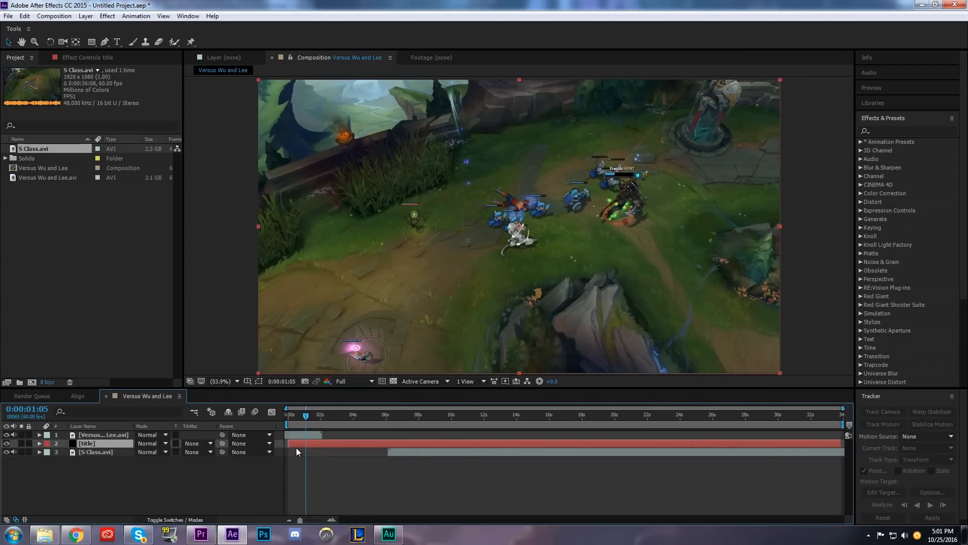
Trim the title solid to the gap between the two clips, ending it where S Class.avi starts at about 6 s
{"action": "left_click_drag", "start_coordinate": [289, 444], "coordinate": [320, 443]}
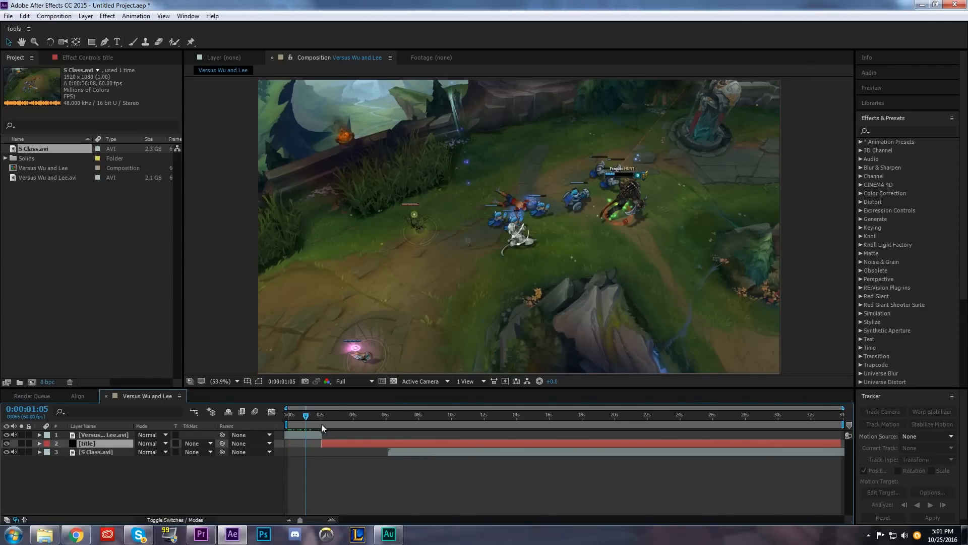
{"action": "key", "text": "i"}
{"action": "left_click_drag", "start_coordinate": [844, 444], "coordinate": [386, 444]}
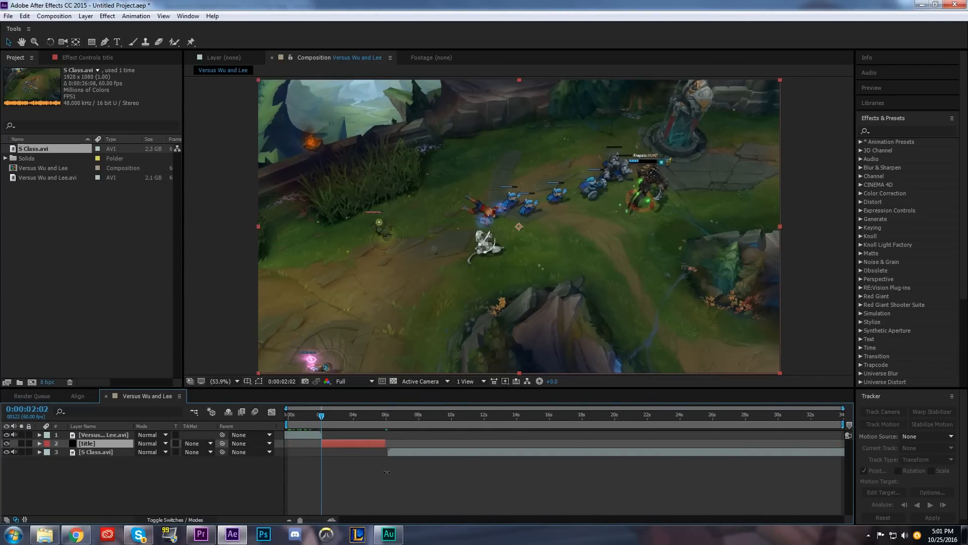
{"action": "left_click", "coordinate": [389, 414]}
{"action": "left_click_drag", "start_coordinate": [314, 520], "coordinate": [323, 521]}
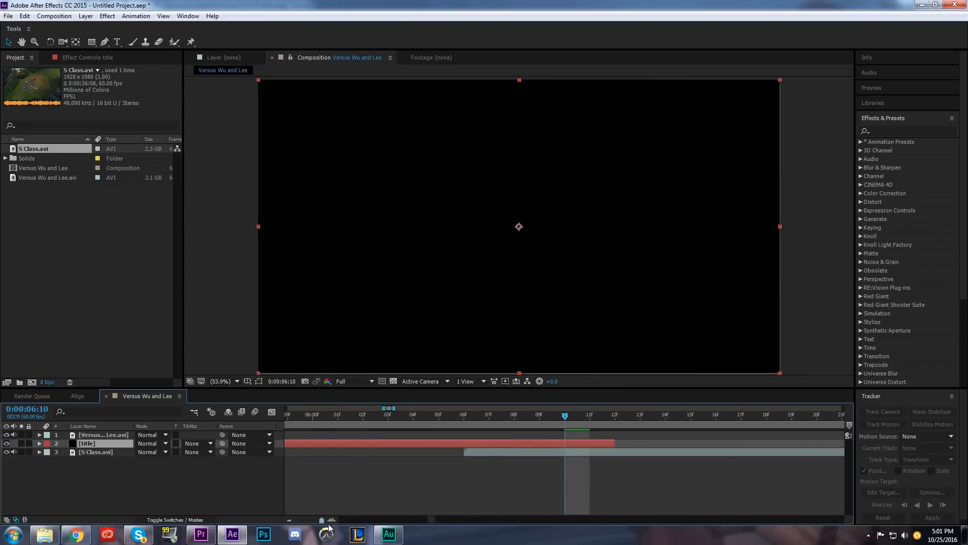
{"action": "left_click_drag", "start_coordinate": [618, 442], "coordinate": [454, 451]}
{"action": "left_click_drag", "start_coordinate": [321, 519], "coordinate": [310, 520]}
Align the title solid's start with the end of the Versus Wu and Lee clip at 0:00:02:06
{"action": "left_click", "coordinate": [352, 415]}
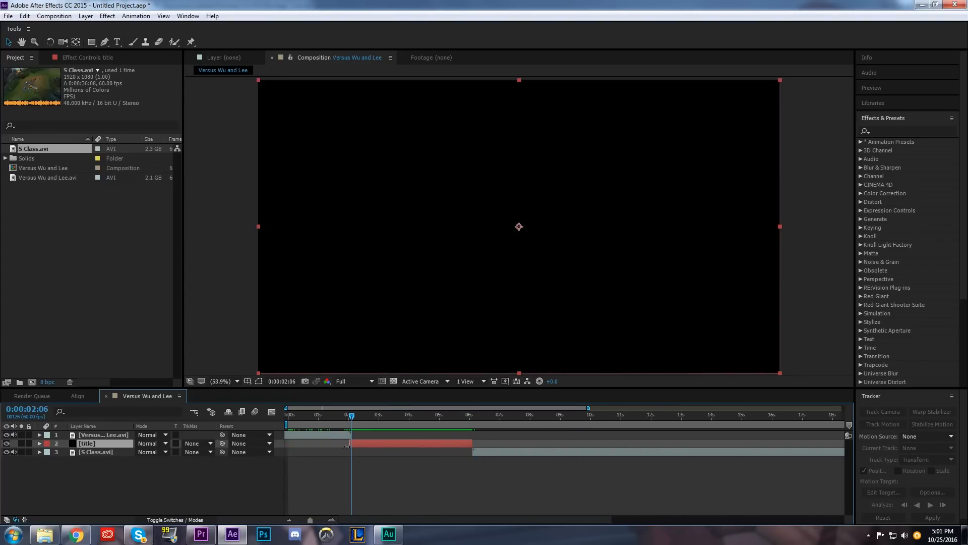
{"action": "left_click", "coordinate": [347, 446]}
{"action": "left_click_drag", "start_coordinate": [348, 444], "coordinate": [349, 444]}
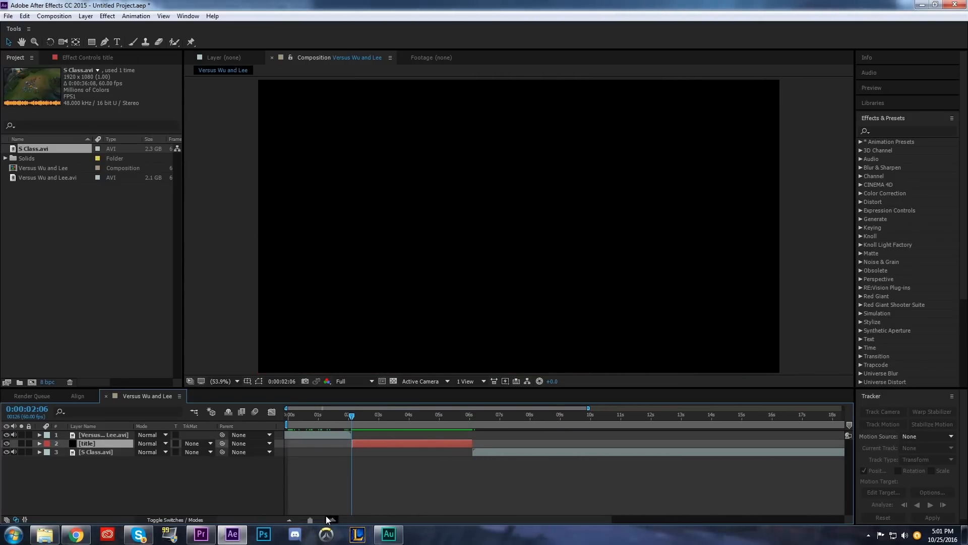
{"action": "left_click_drag", "start_coordinate": [309, 519], "coordinate": [323, 528]}
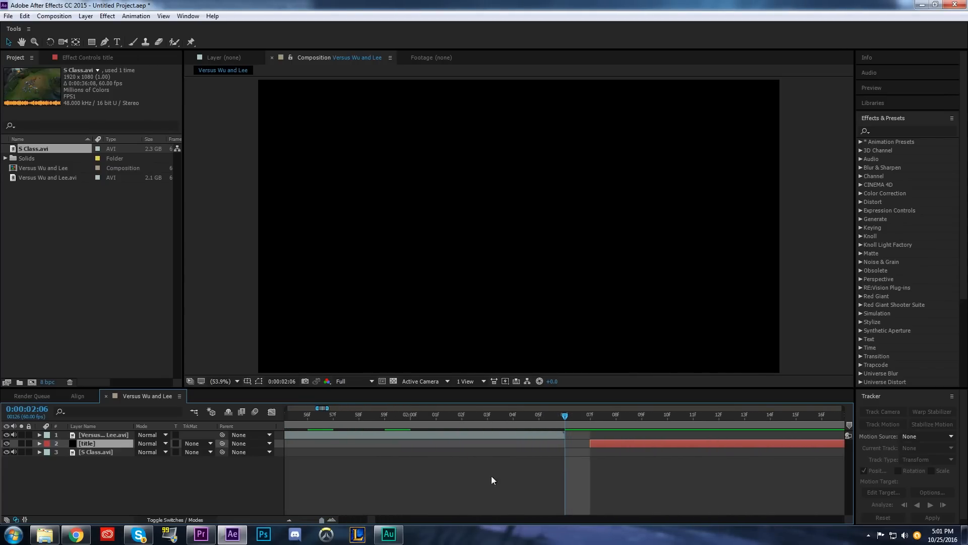
{"action": "left_click_drag", "start_coordinate": [593, 442], "coordinate": [568, 446]}
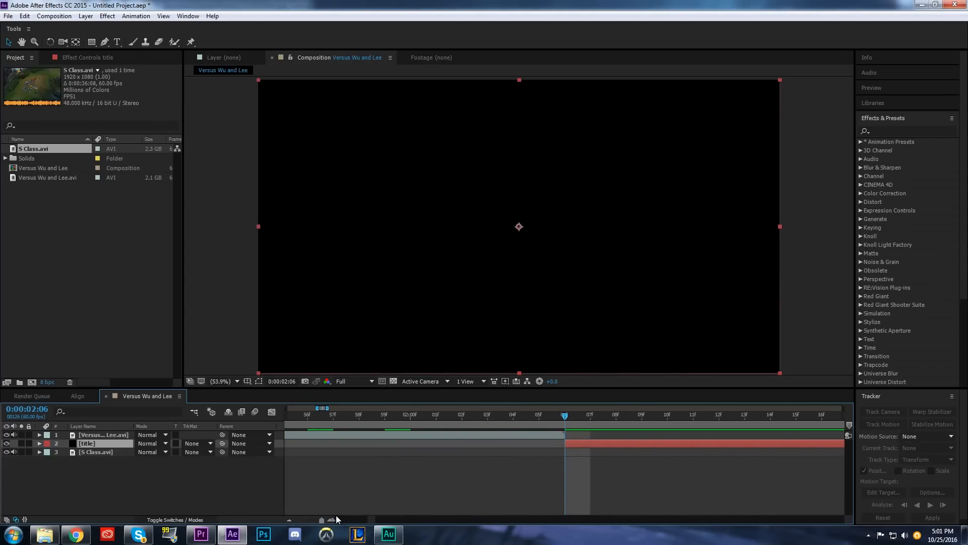
{"action": "left_click_drag", "start_coordinate": [322, 520], "coordinate": [314, 519]}
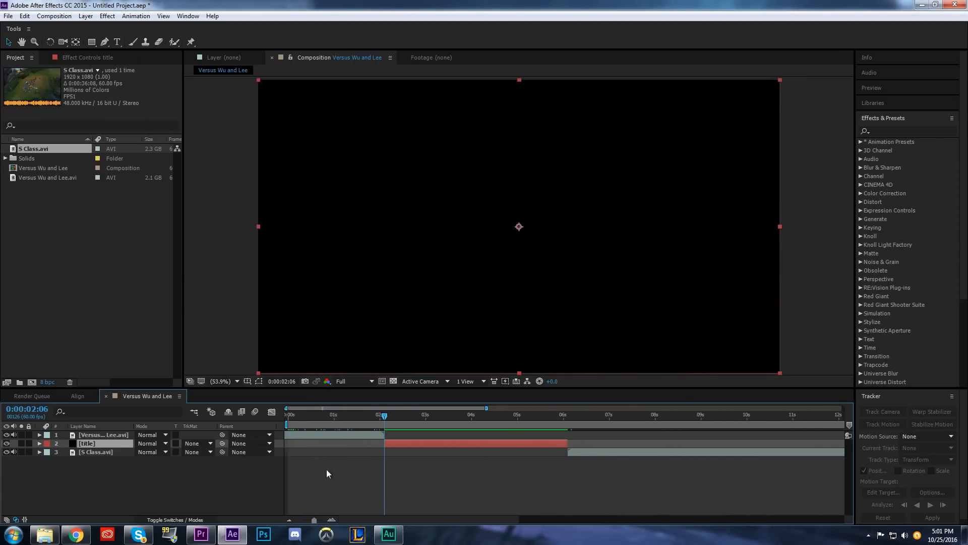
Overlap both clips with the title solid, ending Versus Wu and Lee near 2.4 s and starting S Class near 5.8 s
{"action": "left_click", "coordinate": [304, 414]}
{"action": "left_click", "coordinate": [316, 435]}
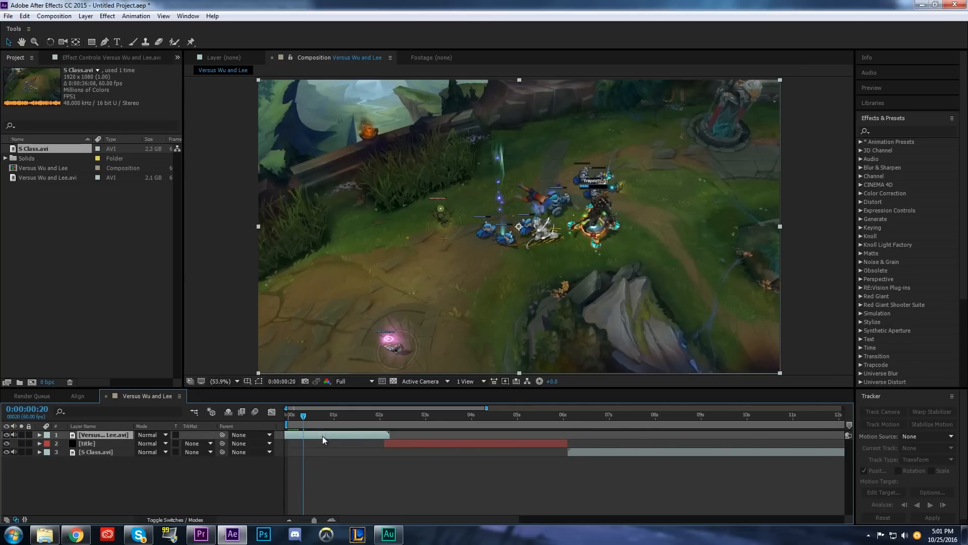
{"action": "left_click_drag", "start_coordinate": [376, 418], "coordinate": [397, 426]}
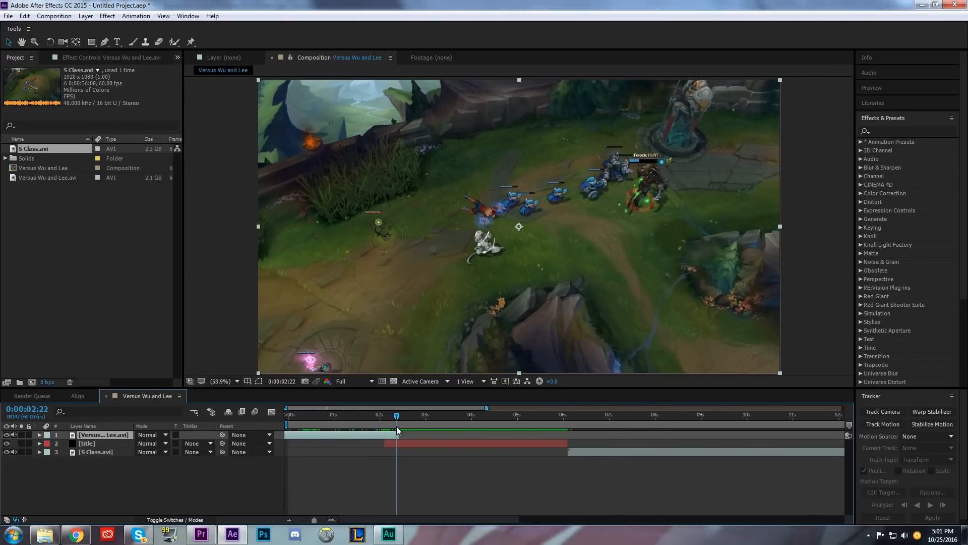
{"action": "left_click_drag", "start_coordinate": [579, 451], "coordinate": [563, 455]}
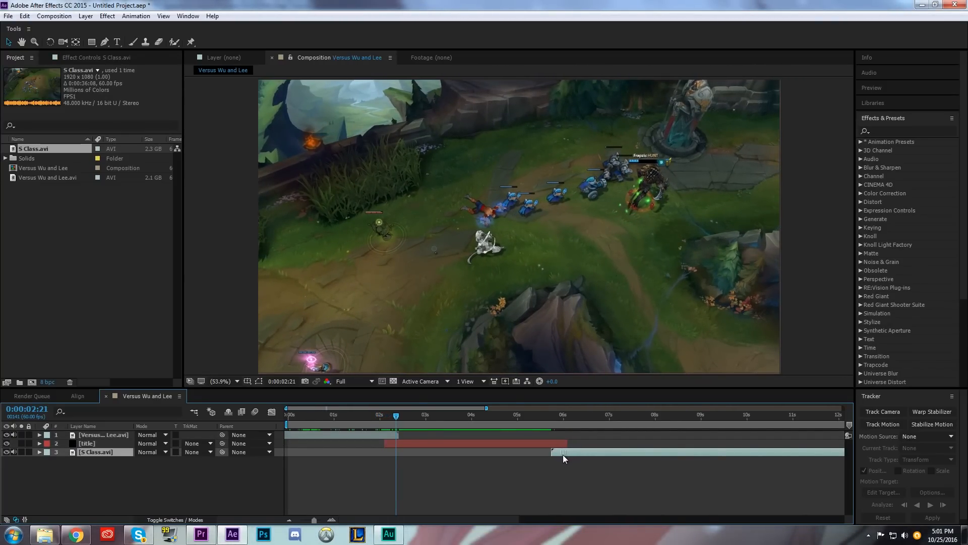
{"action": "left_click_drag", "start_coordinate": [398, 419], "coordinate": [419, 504]}
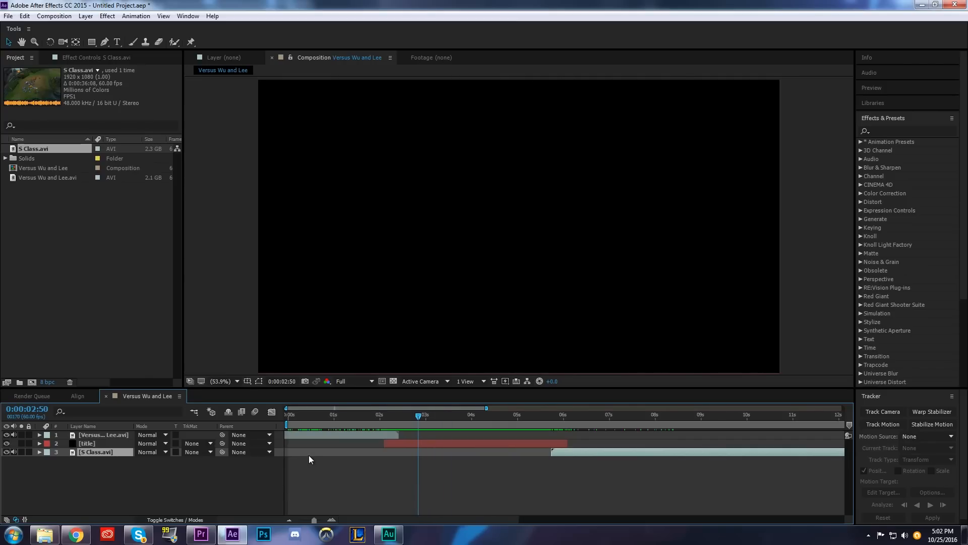
Pre-compose the title solid as Title, moving all attributes into the new composition and adjusting its duration to the layer's span
{"action": "left_click", "coordinate": [465, 444]}
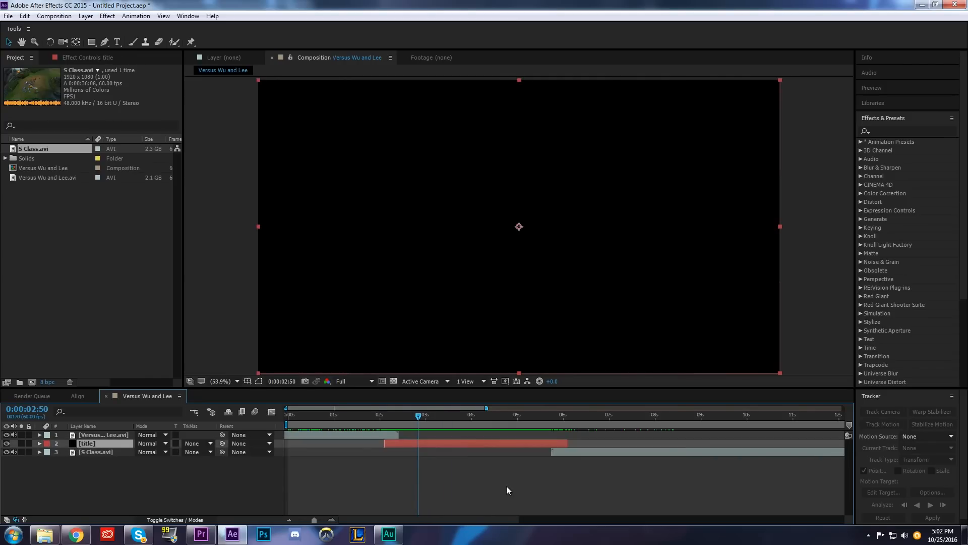
{"action": "right_click", "coordinate": [501, 447]}
{"action": "left_click", "coordinate": [519, 348]}
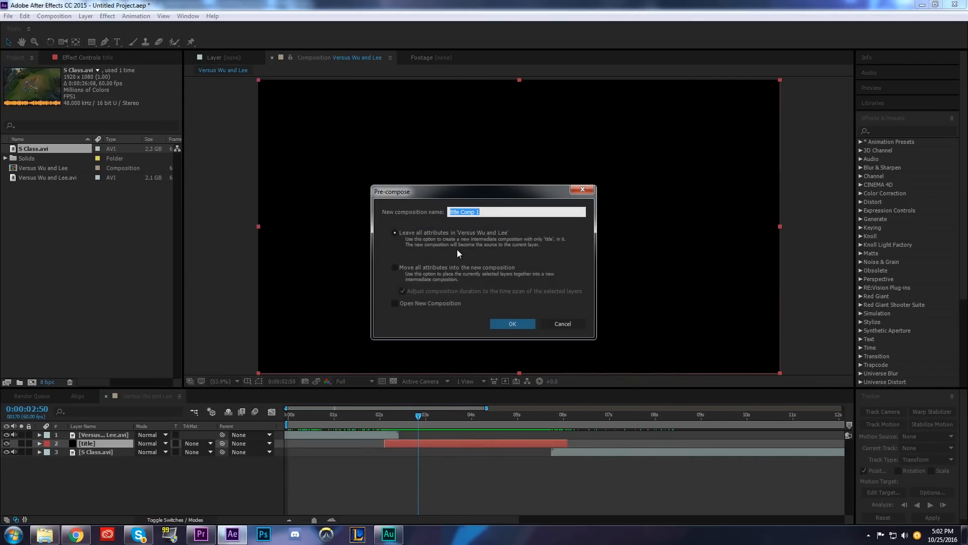
{"action": "type", "text": "Title"}
{"action": "left_click", "coordinate": [394, 267]}
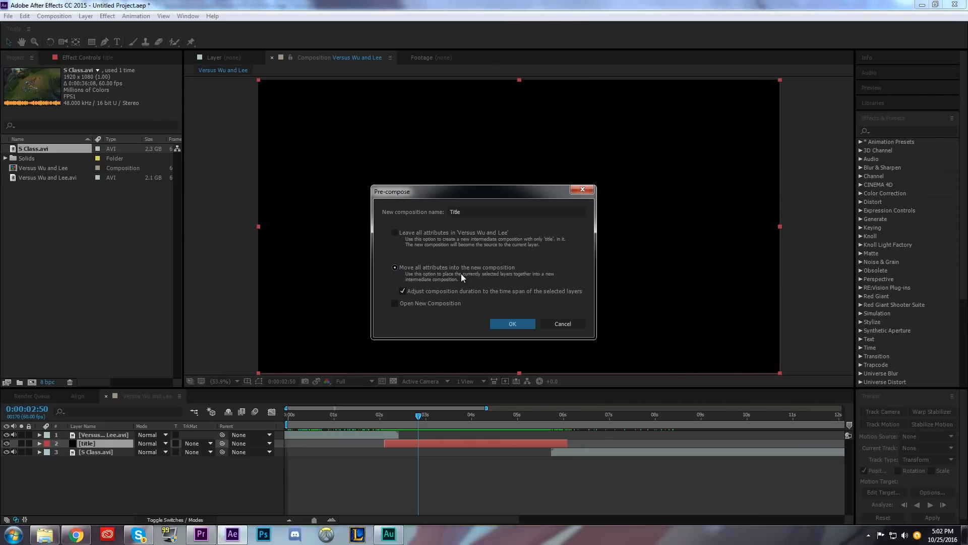
{"action": "left_click", "coordinate": [503, 322]}
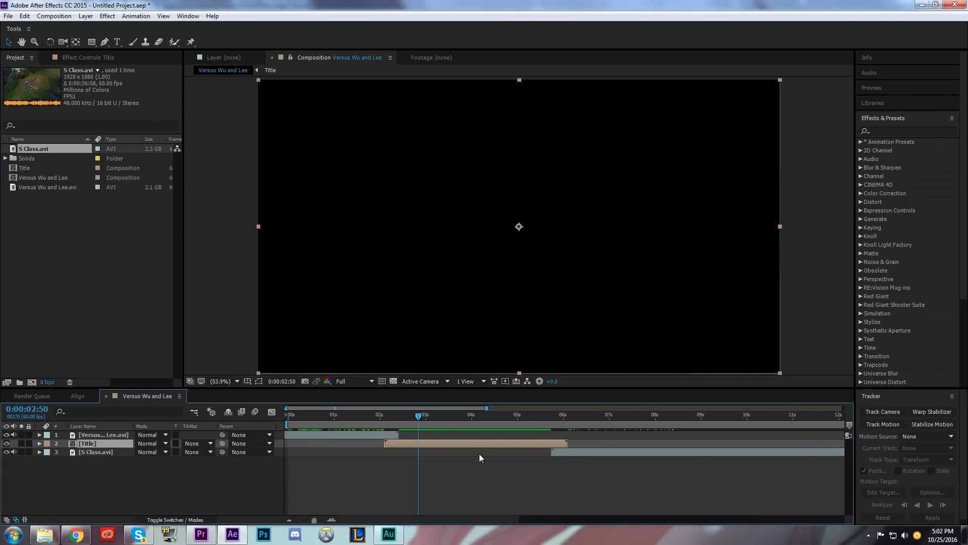
Open the Title composition, scrub to 0:00:05:22 and select its title solid
{"action": "left_click", "coordinate": [575, 452]}
{"action": "double_click", "coordinate": [544, 444]}
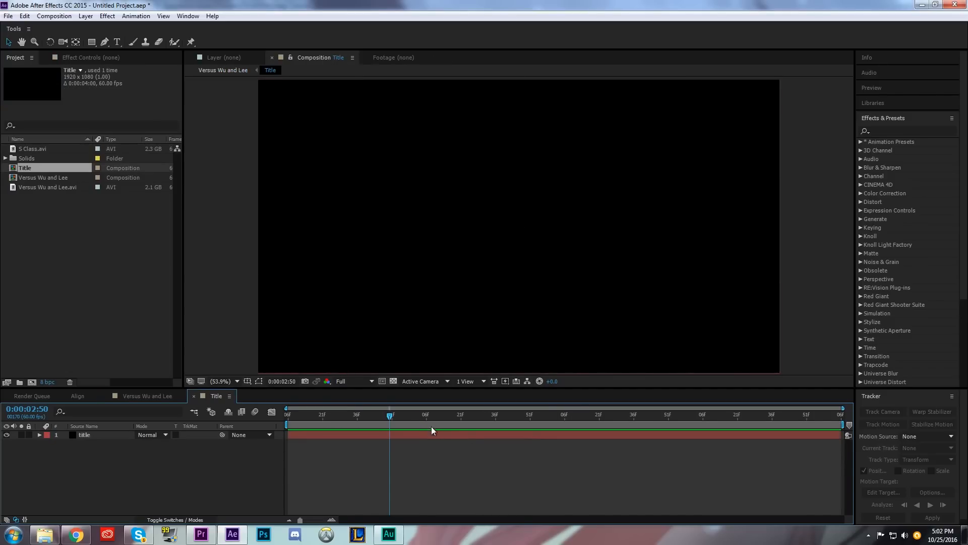
{"action": "left_click_drag", "start_coordinate": [431, 426], "coordinate": [740, 434]}
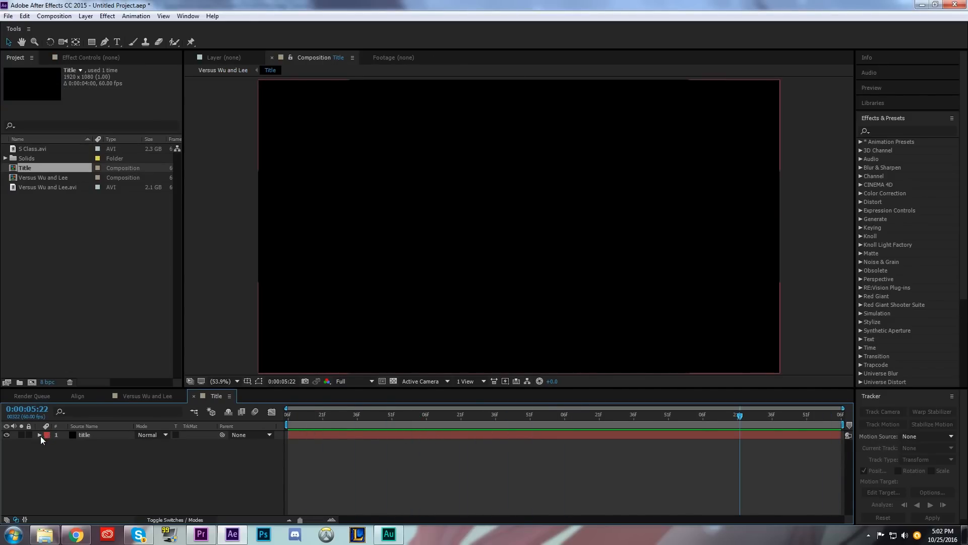
{"action": "left_click", "coordinate": [98, 437]}
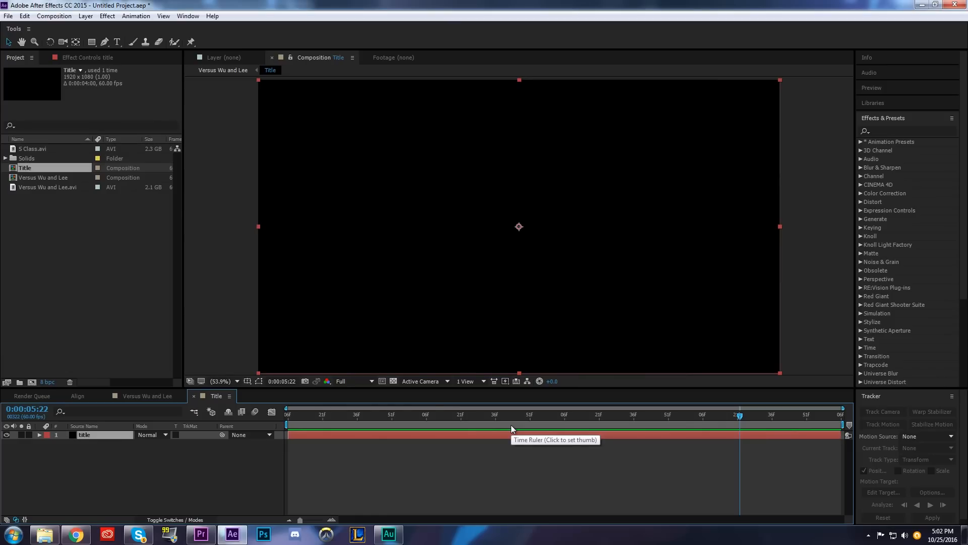
Import wallpaper 11.png from the Intro Wallpapers > Wallpapers folder and place it above the title solid
{"action": "key", "text": "ctrl+i"}
{"action": "left_click", "coordinate": [124, 293]}
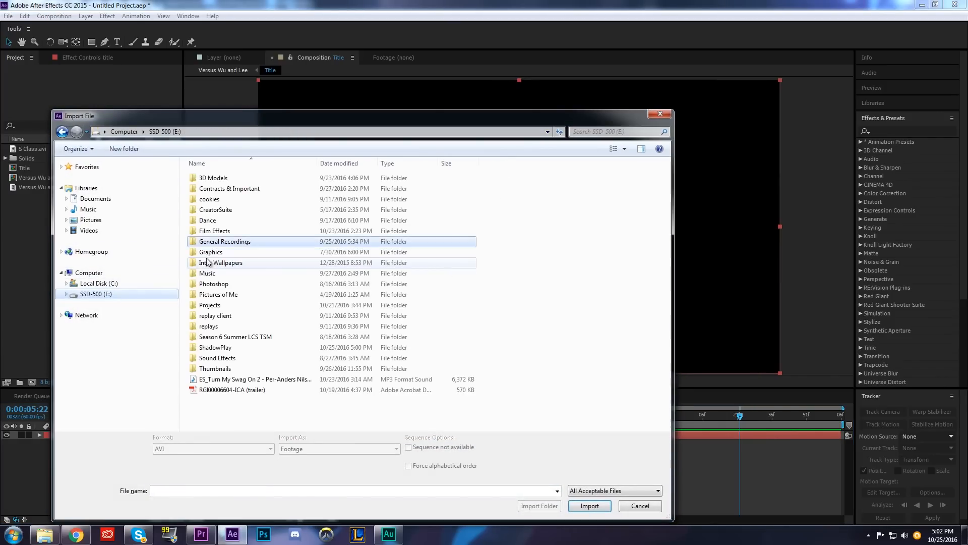
{"action": "double_click", "coordinate": [235, 263]}
{"action": "double_click", "coordinate": [240, 179]}
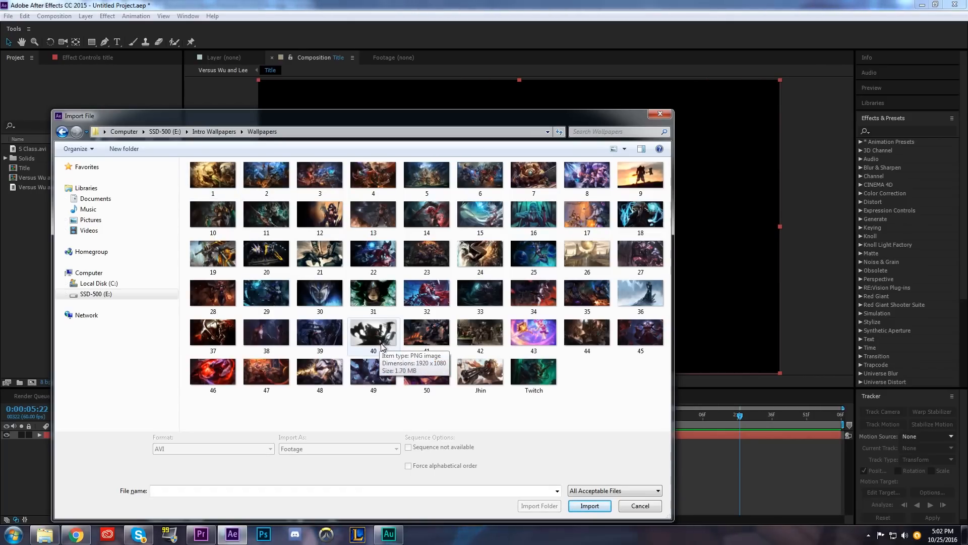
{"action": "double_click", "coordinate": [266, 214]}
{"action": "left_click_drag", "start_coordinate": [49, 158], "coordinate": [101, 433]}
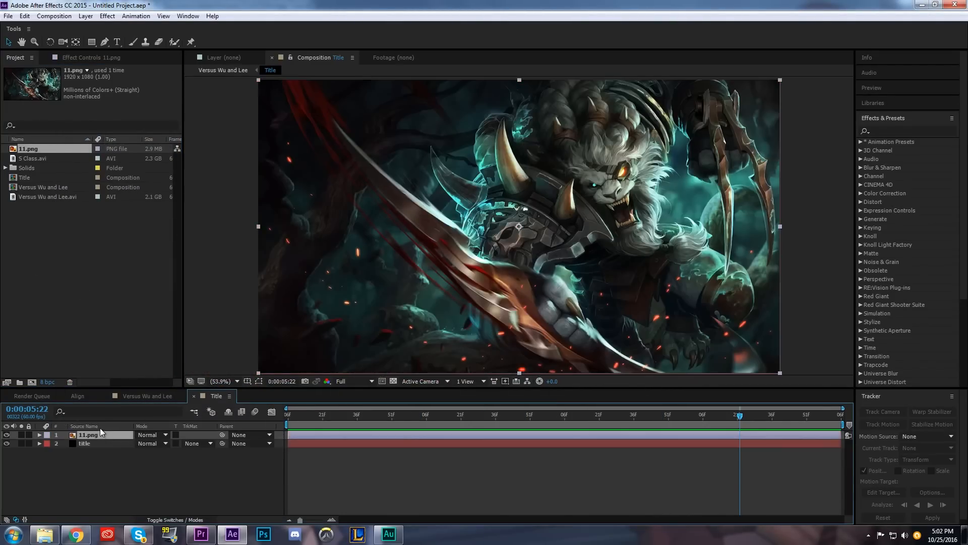
Add a text layer reading "Xxrengar masterxd" over the lower part of the wallpaper and set its size to 86 px
{"action": "left_click", "coordinate": [116, 42]}
{"action": "left_click_drag", "start_coordinate": [275, 307], "coordinate": [549, 356]}
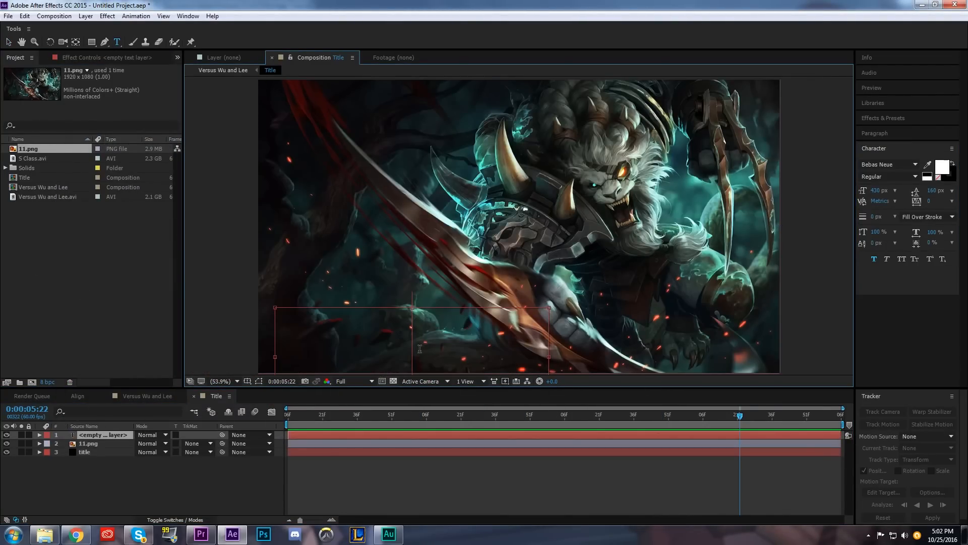
{"action": "type", "text": "Xxrengar"}
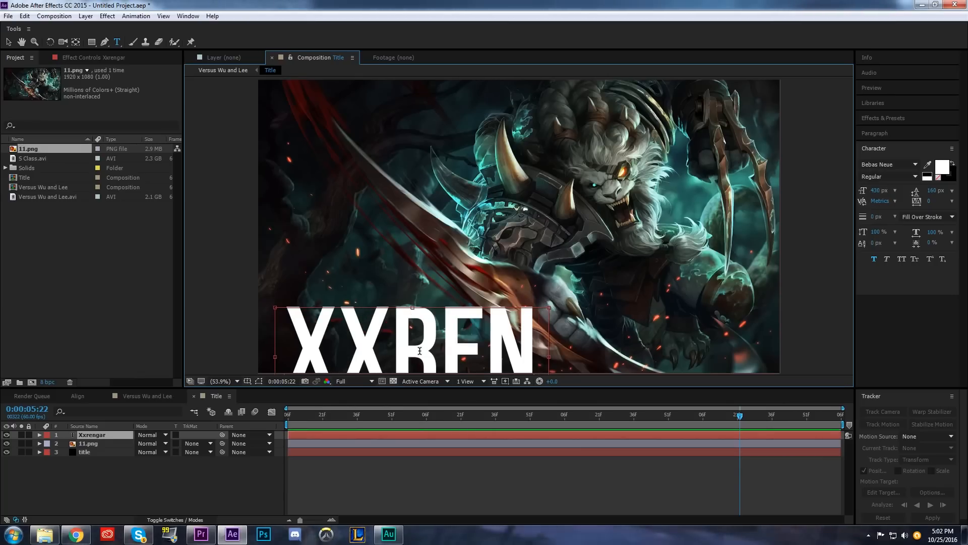
{"action": "type", "text": " masterxdd"}
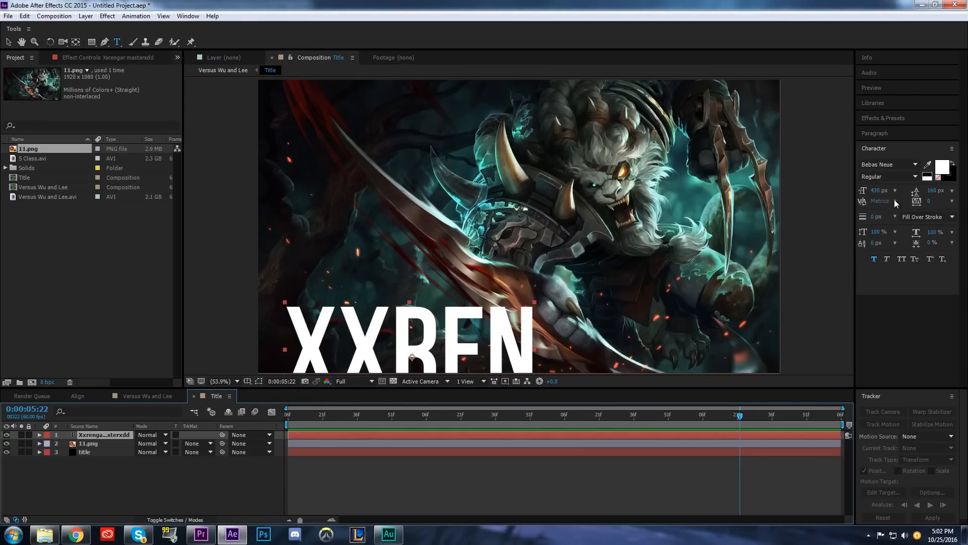
{"action": "left_click_drag", "start_coordinate": [880, 191], "coordinate": [704, 188]}
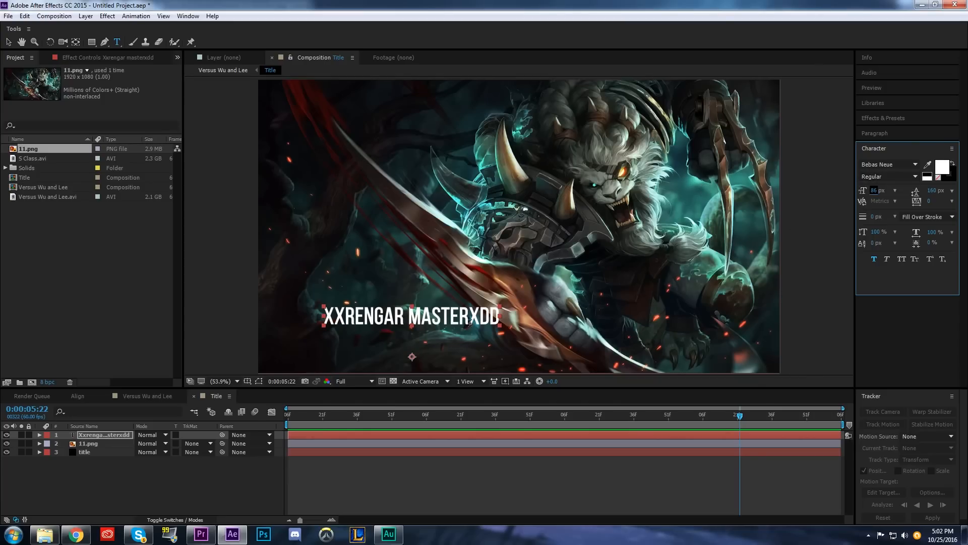
{"action": "left_click_drag", "start_coordinate": [479, 318], "coordinate": [492, 316]}
{"action": "key", "text": "BackSpace"}
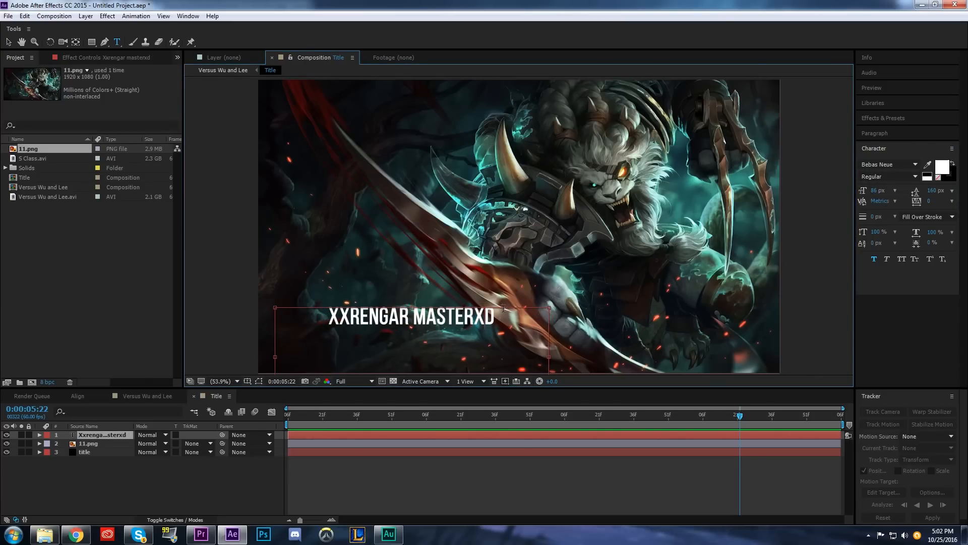
Set the "Xxrengar masterxd" text to Arial and move it to the lower-left corner of the frame
{"action": "key", "text": "ctrl+a"}
{"action": "left_click", "coordinate": [888, 164]}
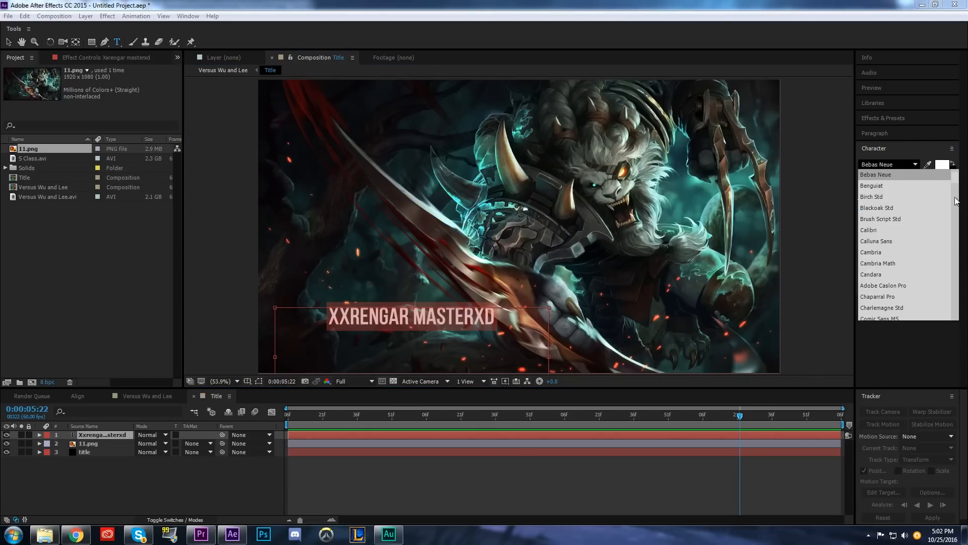
{"action": "left_click", "coordinate": [866, 174]}
{"action": "left_click", "coordinate": [9, 42]}
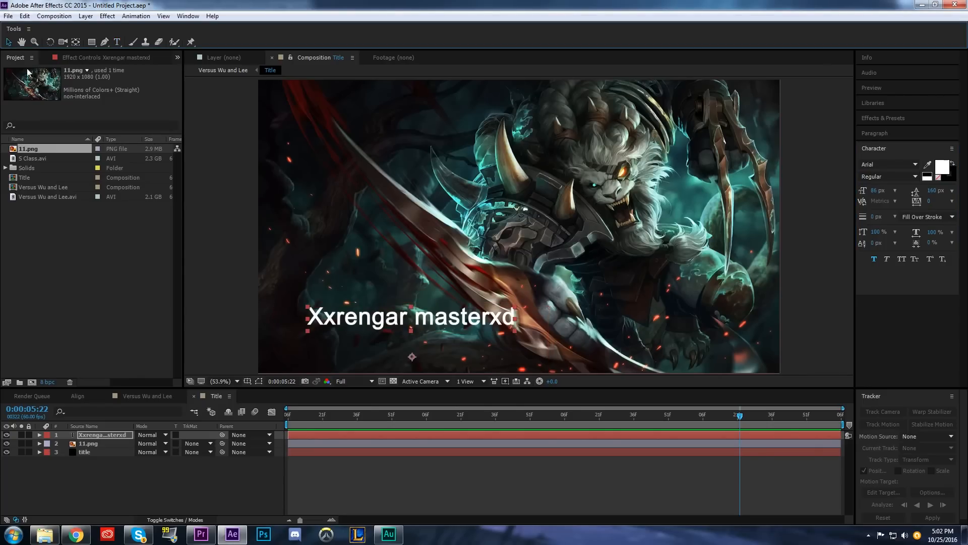
{"action": "left_click_drag", "start_coordinate": [326, 319], "coordinate": [283, 358]}
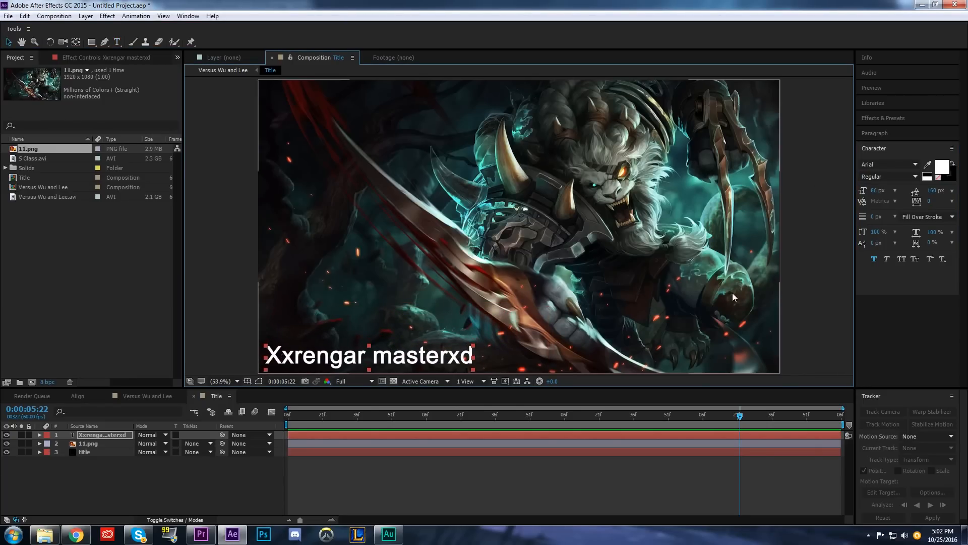
Replace the text and 11.png layers with imported wallpaper 50.png above the title solid, with the current time at 0:00:02:33
{"action": "left_click", "coordinate": [453, 443]}
{"action": "left_click_drag", "start_coordinate": [323, 415], "coordinate": [350, 442]}
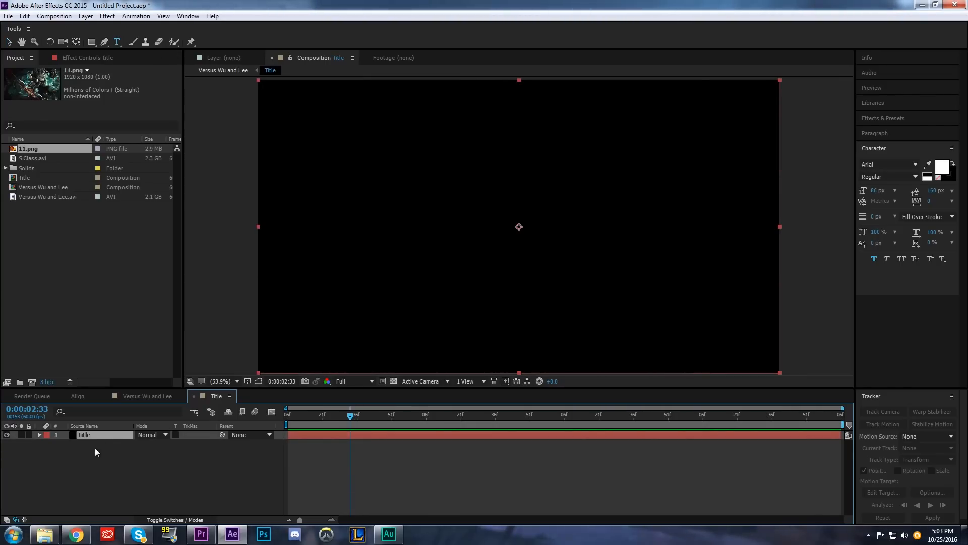
{"action": "key", "text": "ctrl+t"}
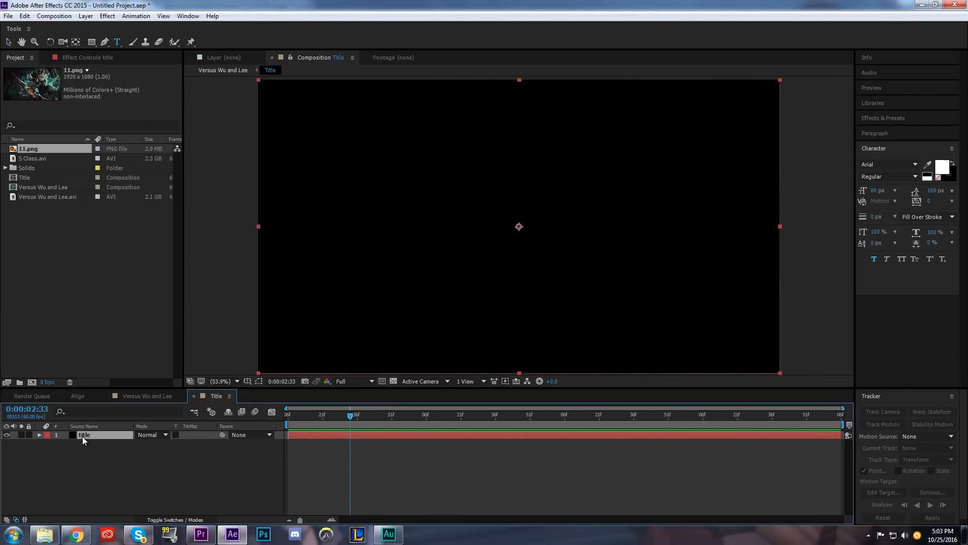
{"action": "key", "text": "ctrl+i"}
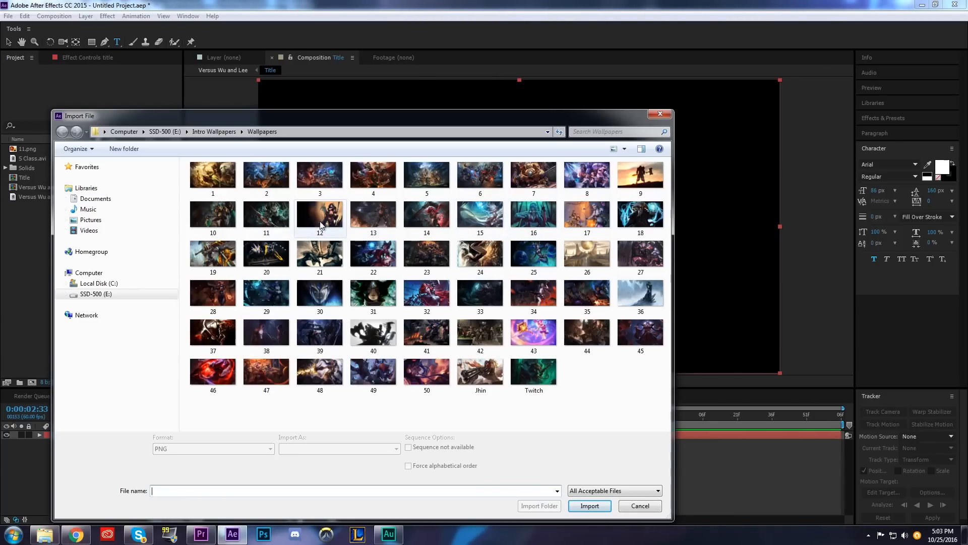
{"action": "double_click", "coordinate": [427, 372]}
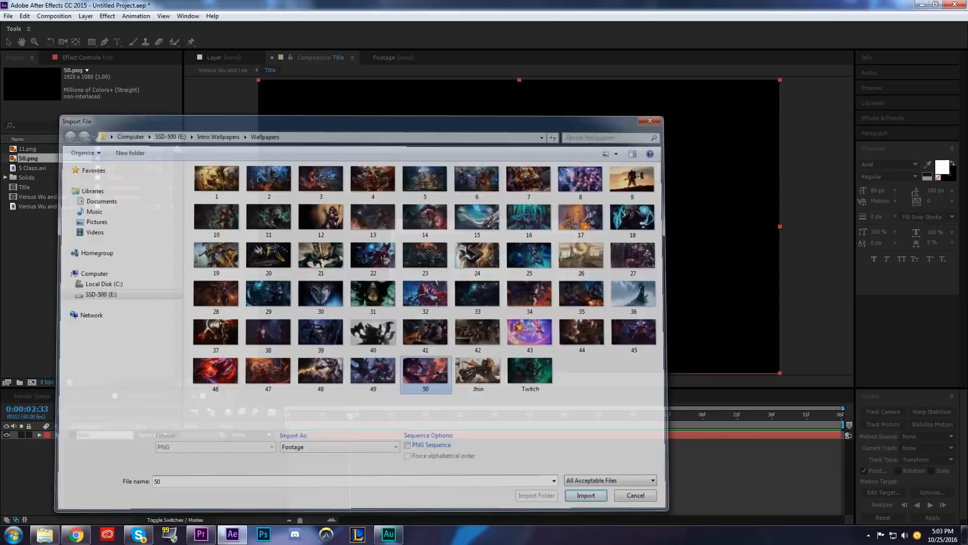
{"action": "left_click_drag", "start_coordinate": [40, 195], "coordinate": [89, 430]}
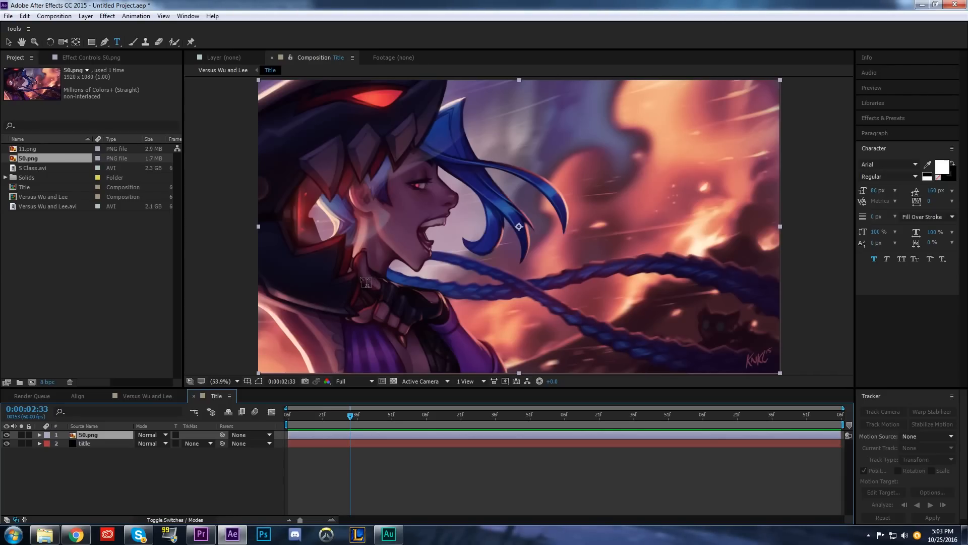
Check the clips in the Versus Wu and Lee composition, return to Title and show the layer switches columns
{"action": "left_click", "coordinate": [8, 42]}
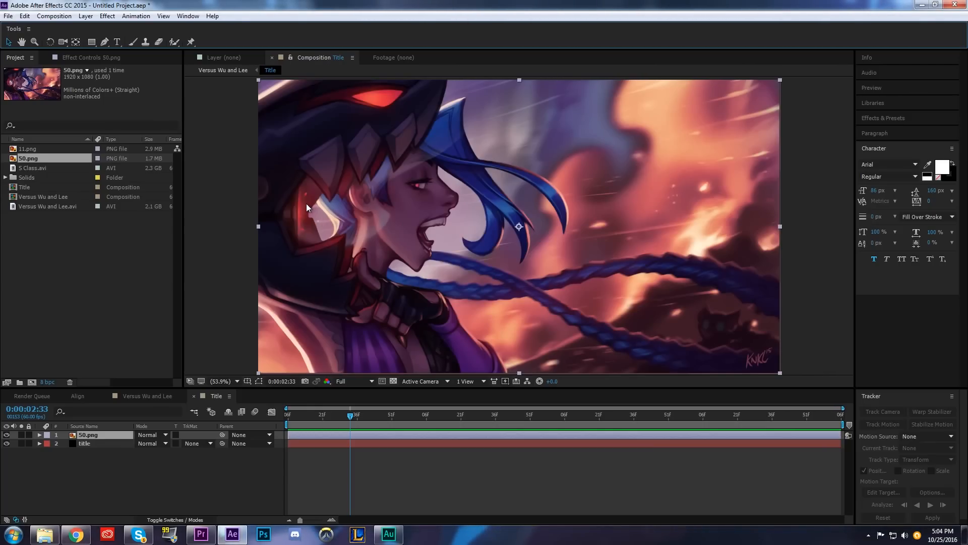
{"action": "left_click", "coordinate": [147, 396]}
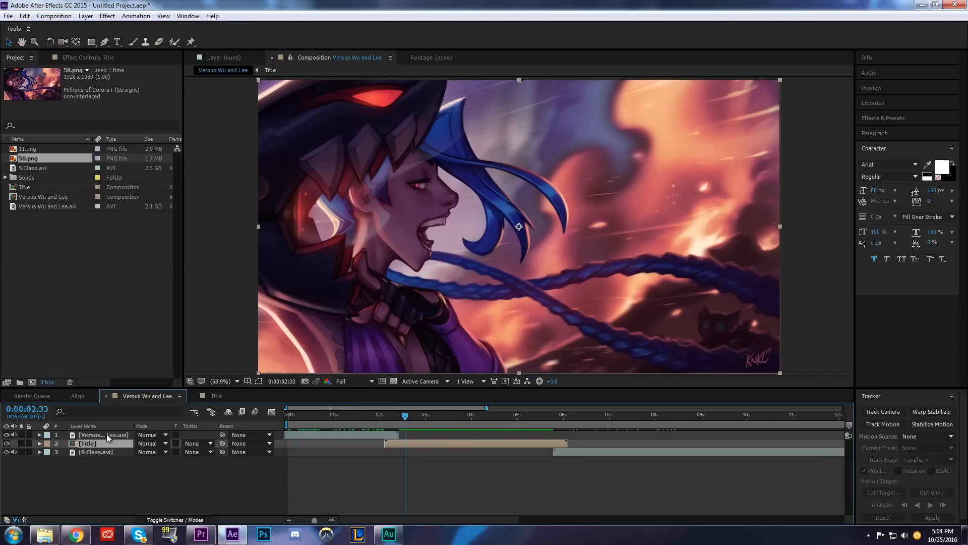
{"action": "left_click", "coordinate": [99, 450]}
{"action": "left_click", "coordinate": [207, 396]}
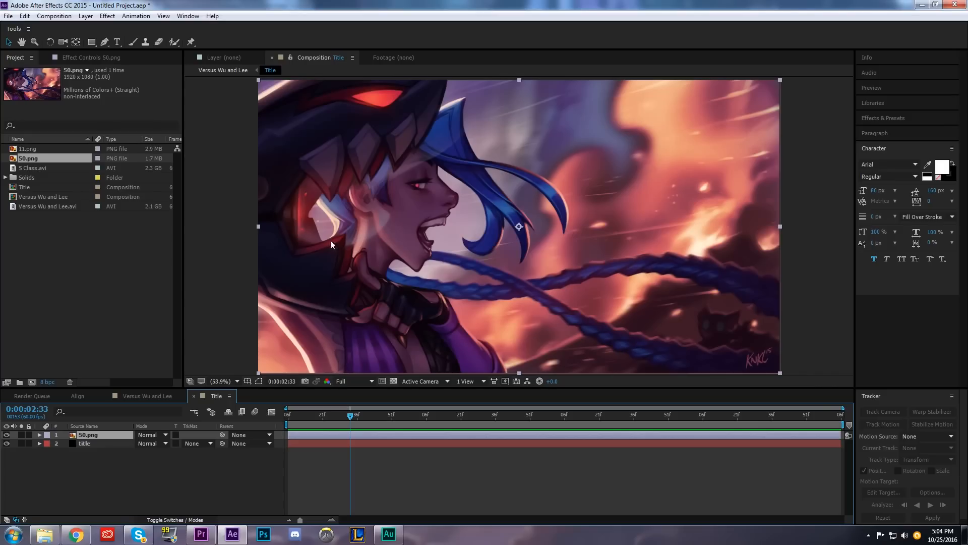
{"action": "left_click", "coordinate": [168, 520]}
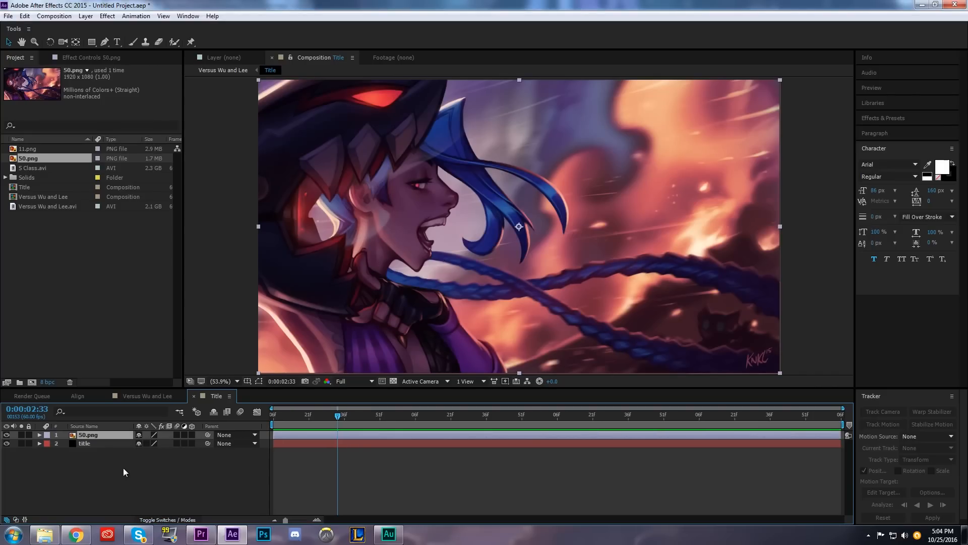
{"action": "left_click", "coordinate": [122, 468]}
{"action": "left_click", "coordinate": [102, 437]}
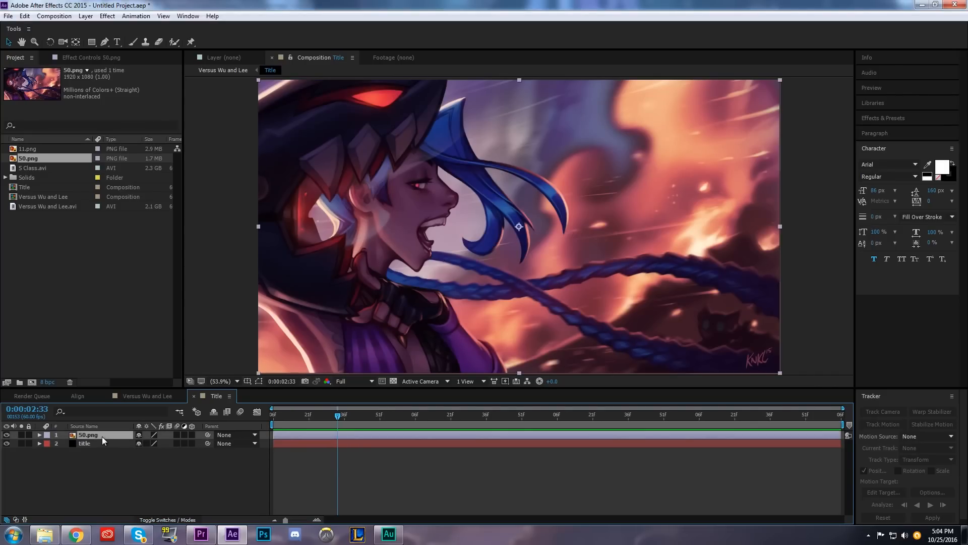
Add two-line paragraph text "CHALLENGER JINX" and "LEAGUE OF LEGENDS MONTAGE" over the wallpaper and centre it vertically in the composition
{"action": "left_click", "coordinate": [117, 42]}
{"action": "left_click_drag", "start_coordinate": [286, 140], "coordinate": [750, 291]}
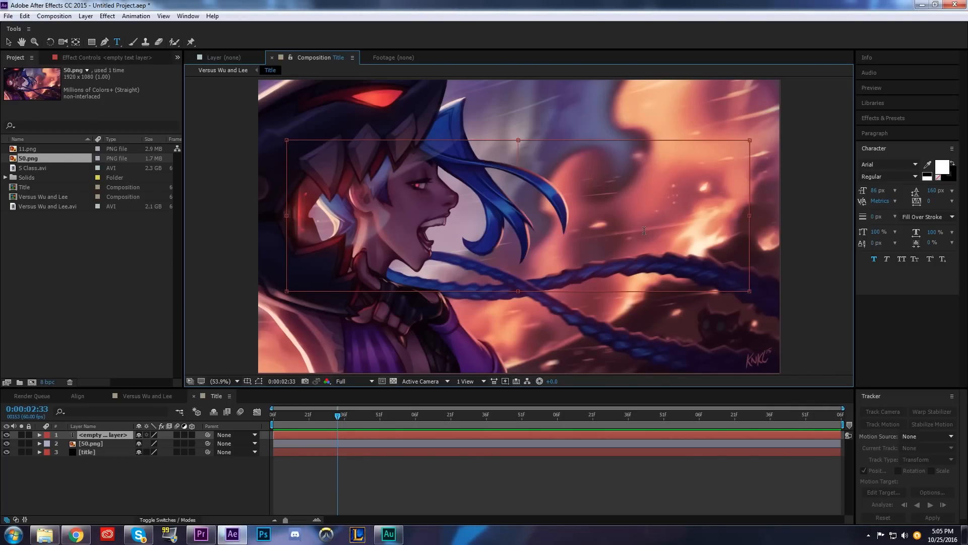
{"action": "type", "text": "C"}
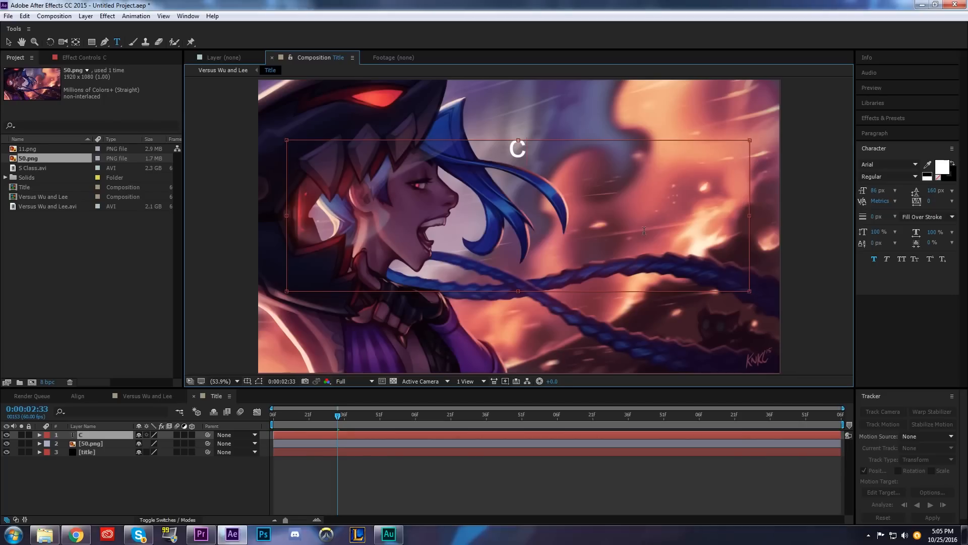
{"action": "type", "text": "HALLENGER"}
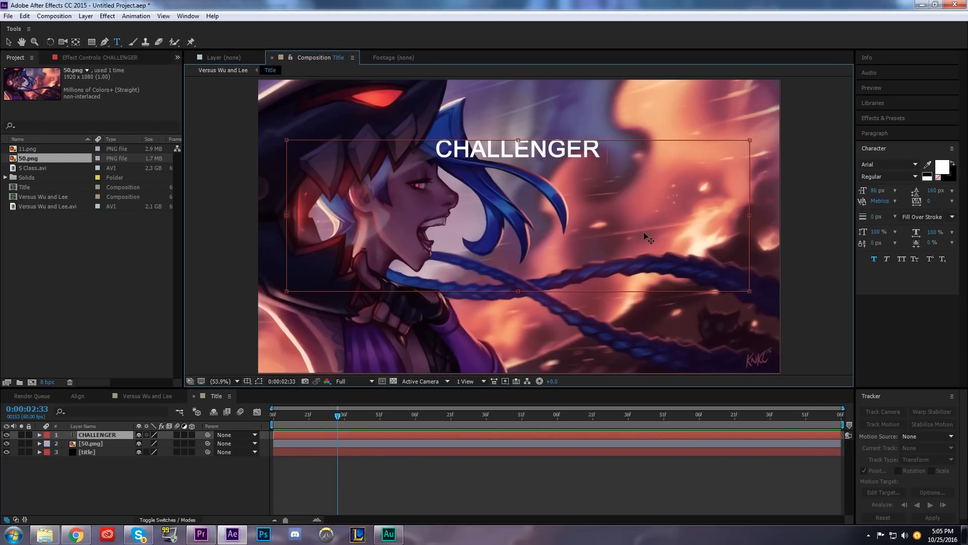
{"action": "type", "text": " JINX MONTAGE"}
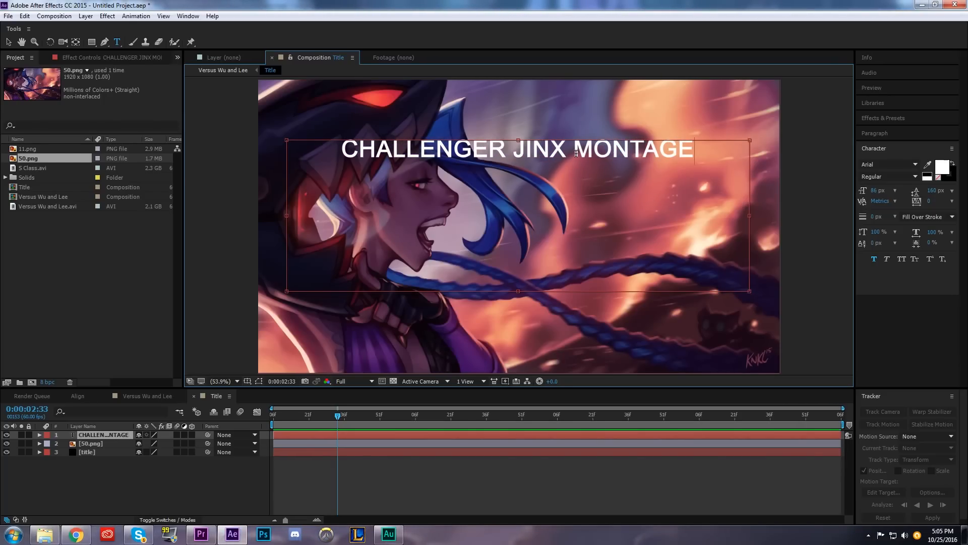
{"action": "key", "text": "ctrl+shift+Left"}
{"action": "key", "text": "BackSpace"}
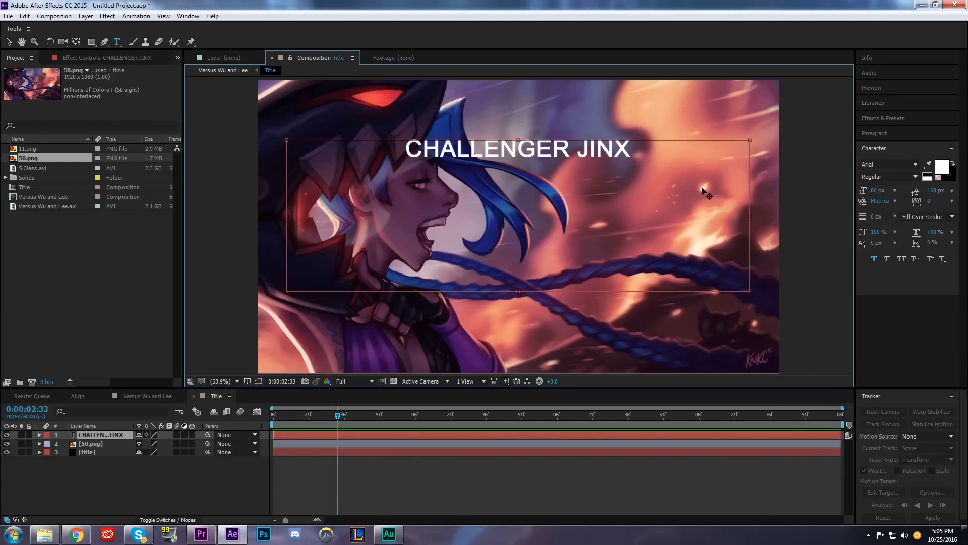
{"action": "key", "text": "Return"}
{"action": "type", "text": "LEAGUE OF LEGENDS MONTAGE"}
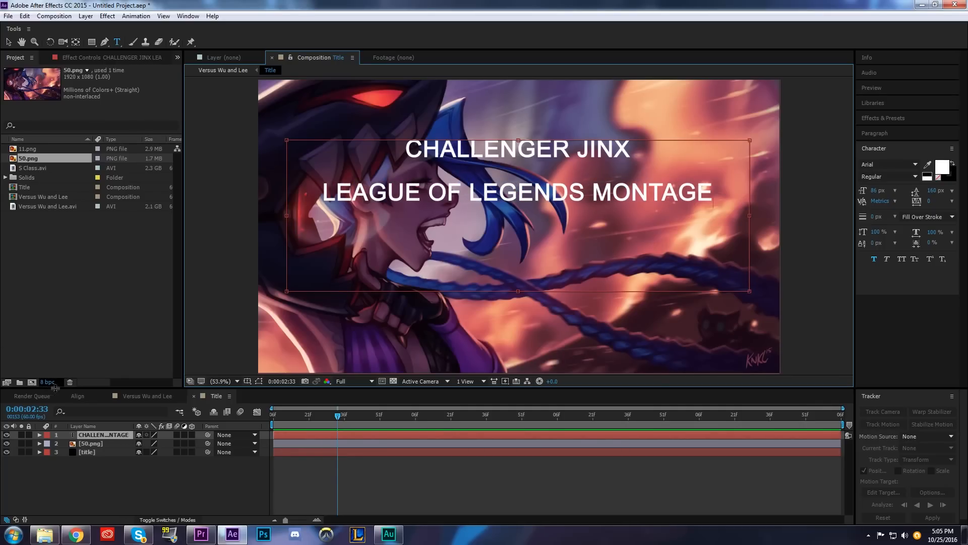
{"action": "left_click", "coordinate": [77, 396]}
{"action": "left_click", "coordinate": [79, 421]}
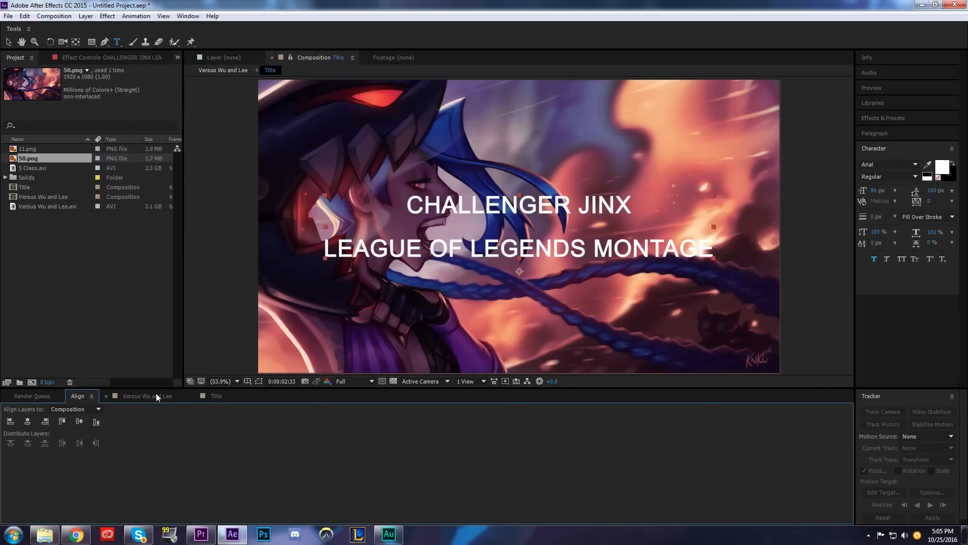
Set the "CHALLENGER JINX" line to the Bebas Neue font at 190 px
{"action": "left_click", "coordinate": [216, 396]}
{"action": "double_click", "coordinate": [101, 434]}
{"action": "mouse_move", "coordinate": [640, 206]}
{"action": "left_mouse_down"}
{"action": "mouse_move", "coordinate": [402, 207]}
{"action": "mouse_move", "coordinate": [643, 213]}
{"action": "left_mouse_up"}
{"action": "left_click", "coordinate": [914, 164]}
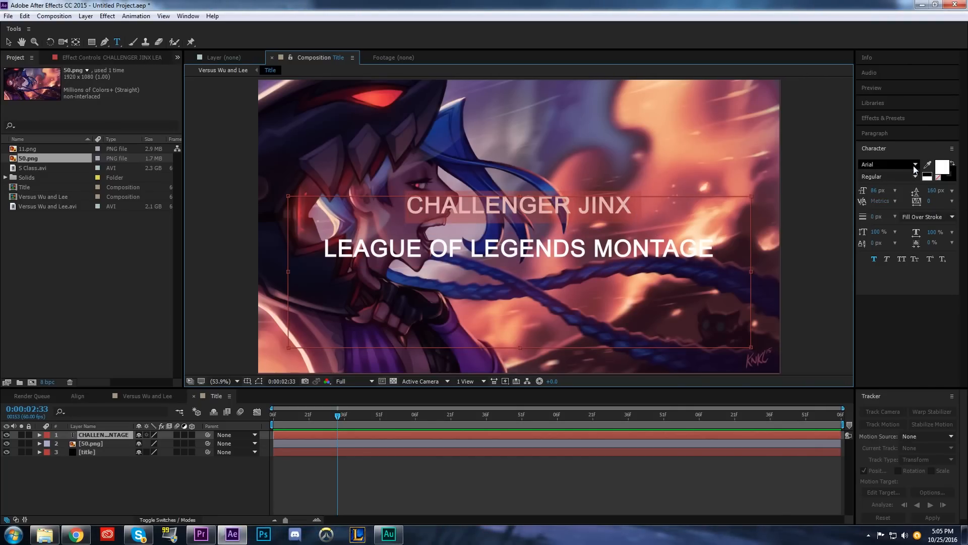
{"action": "left_click", "coordinate": [882, 208]}
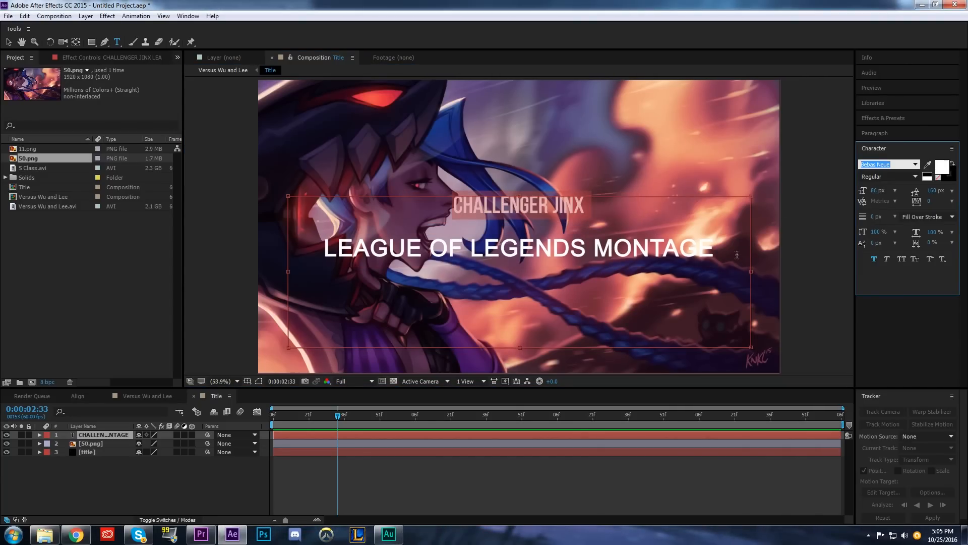
{"action": "left_click_drag", "start_coordinate": [878, 190], "coordinate": [937, 201]}
{"action": "left_click", "coordinate": [934, 201]}
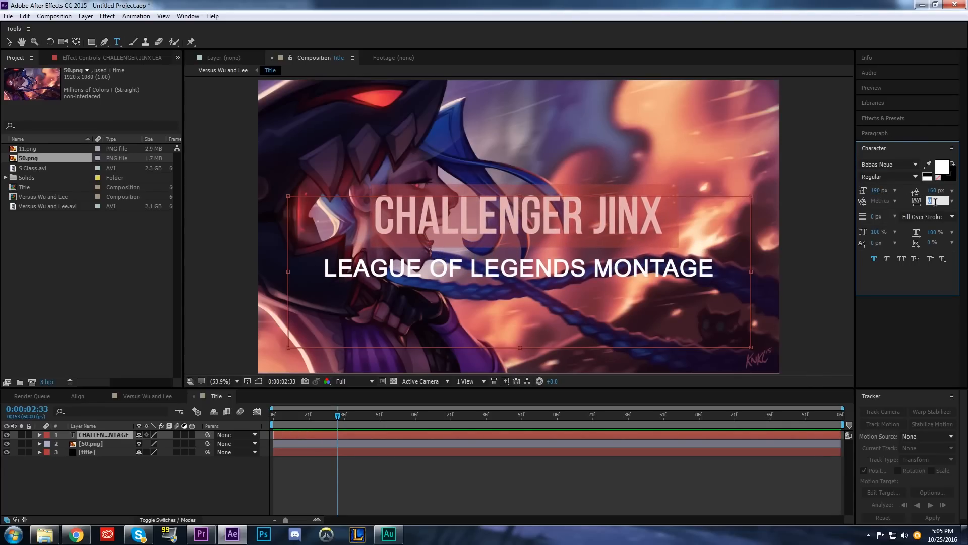
Format the second line in Montserrat without faux bold, at 51 px with 45 px leading, and append "HIGHLIGHTS" to it
{"action": "left_click_drag", "start_coordinate": [718, 277], "coordinate": [322, 266]}
{"action": "left_click", "coordinate": [915, 164]}
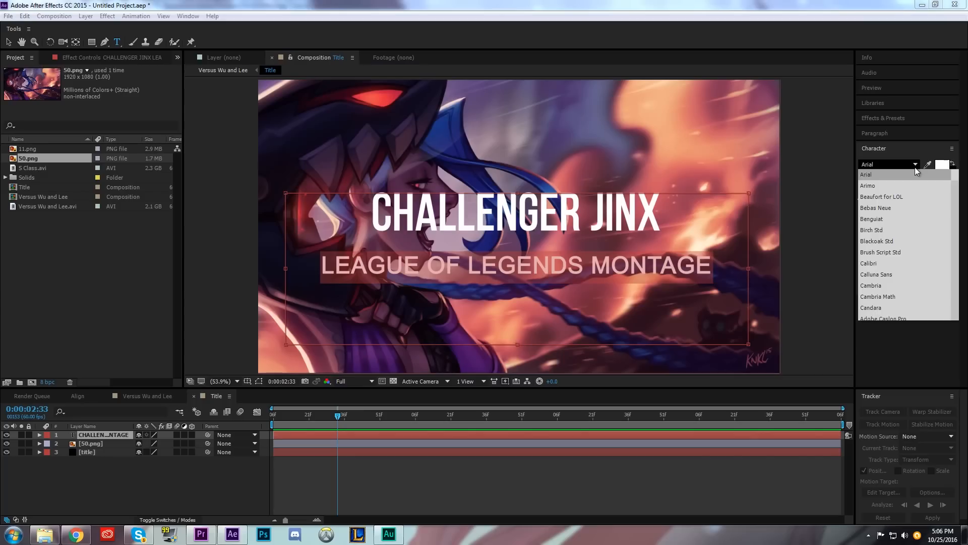
{"action": "left_click_drag", "start_coordinate": [955, 174], "coordinate": [953, 218]}
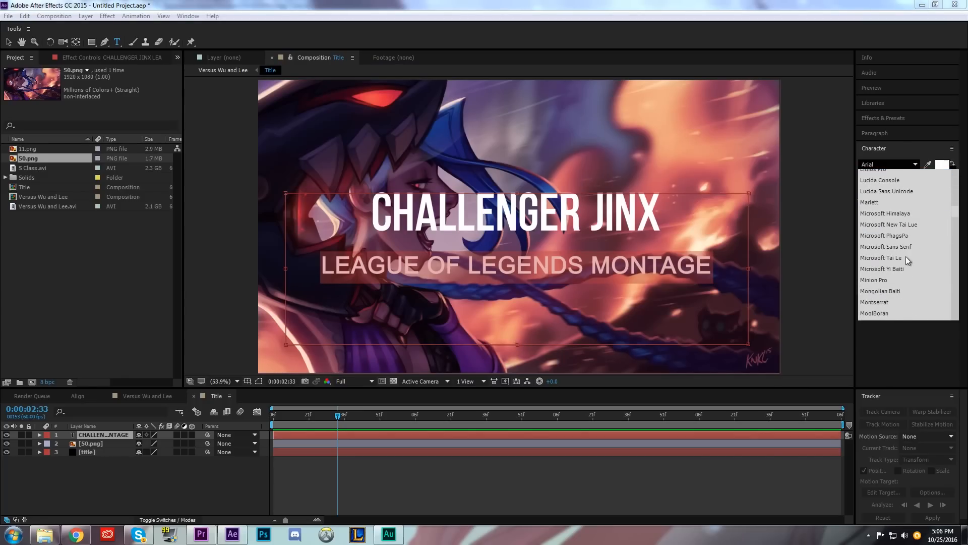
{"action": "left_click", "coordinate": [883, 307]}
{"action": "left_click", "coordinate": [874, 258]}
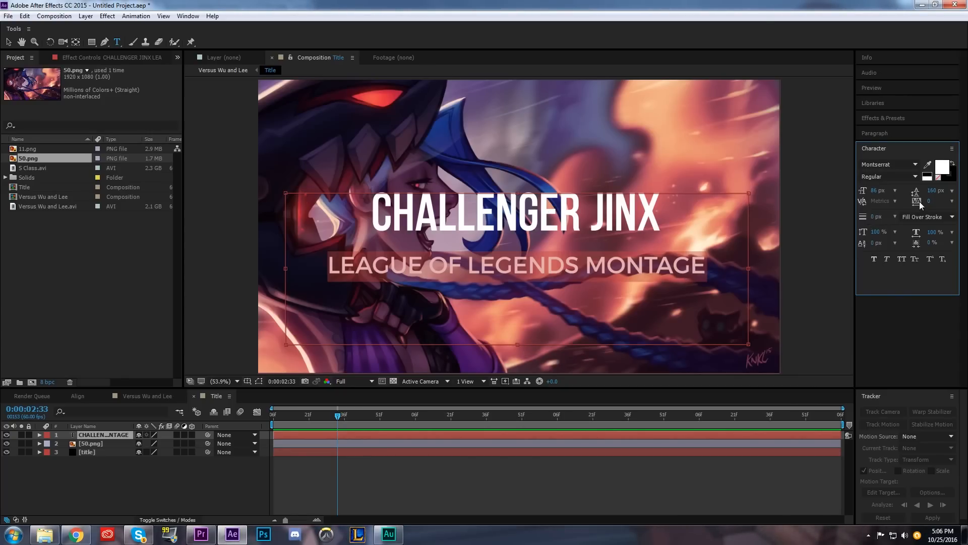
{"action": "left_click_drag", "start_coordinate": [932, 190], "coordinate": [860, 195]}
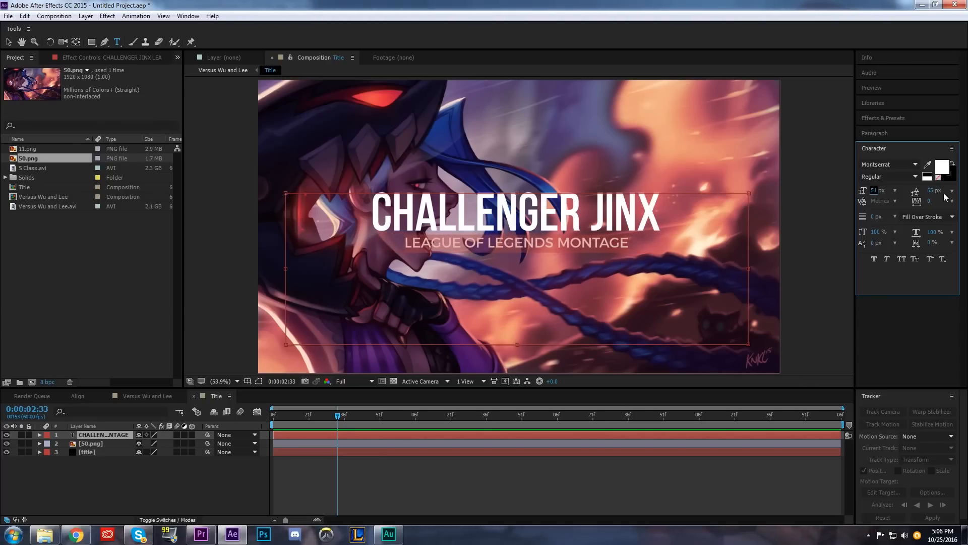
{"action": "left_click_drag", "start_coordinate": [919, 192], "coordinate": [916, 192]}
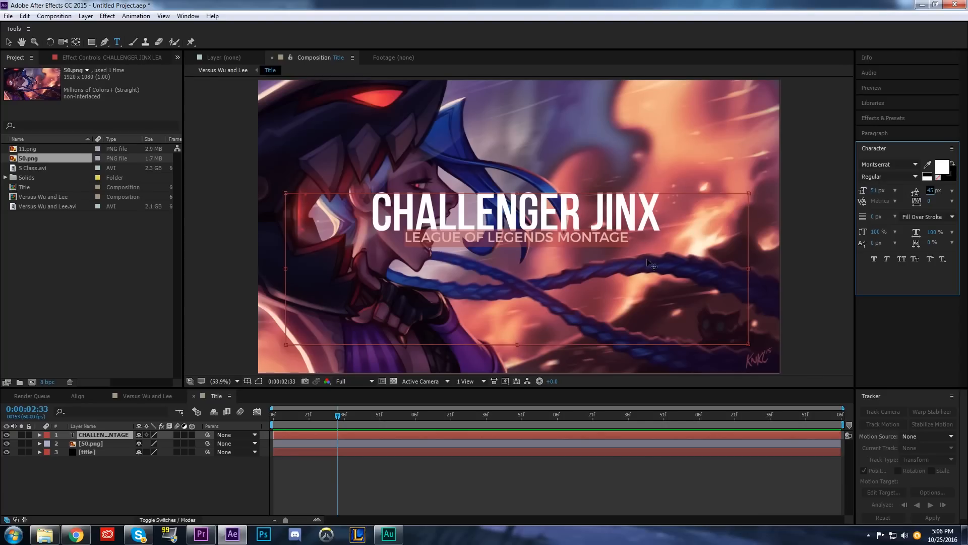
{"action": "left_click", "coordinate": [639, 242]}
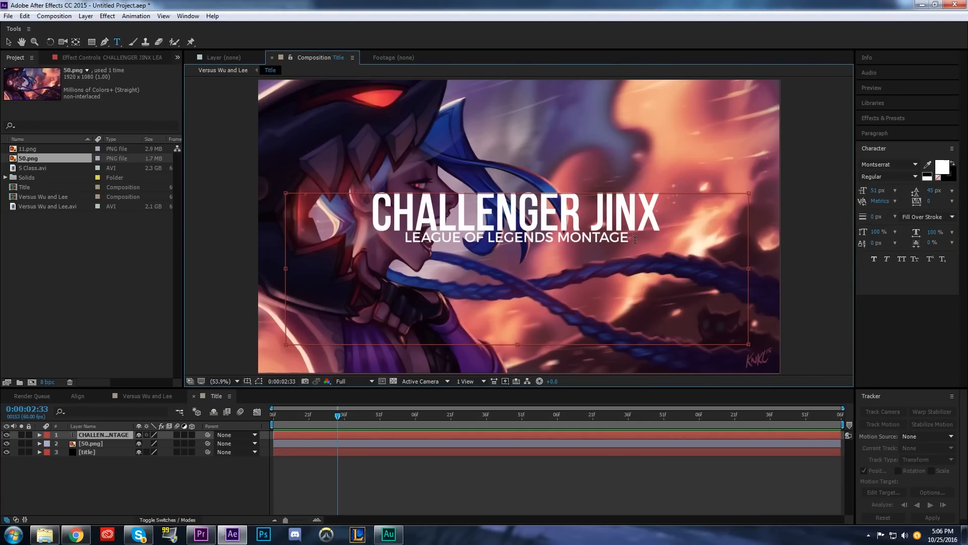
{"action": "type", "text": "HIGHLIGHTS"}
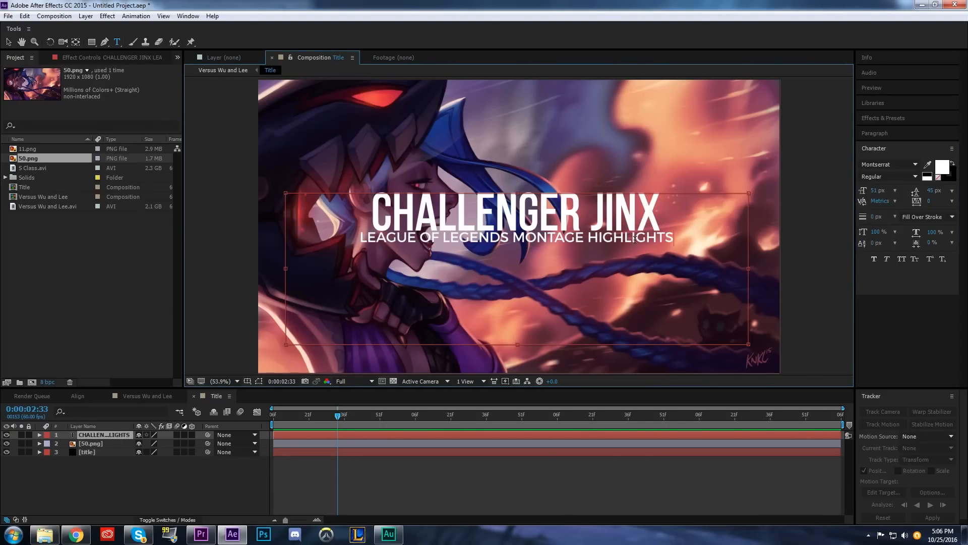
Set the "LEAGUE OF LEGENDS MONTAGE HIGHLIGHTS" line to 47 px with 43 px leading
{"action": "left_click_drag", "start_coordinate": [671, 240], "coordinate": [359, 238]}
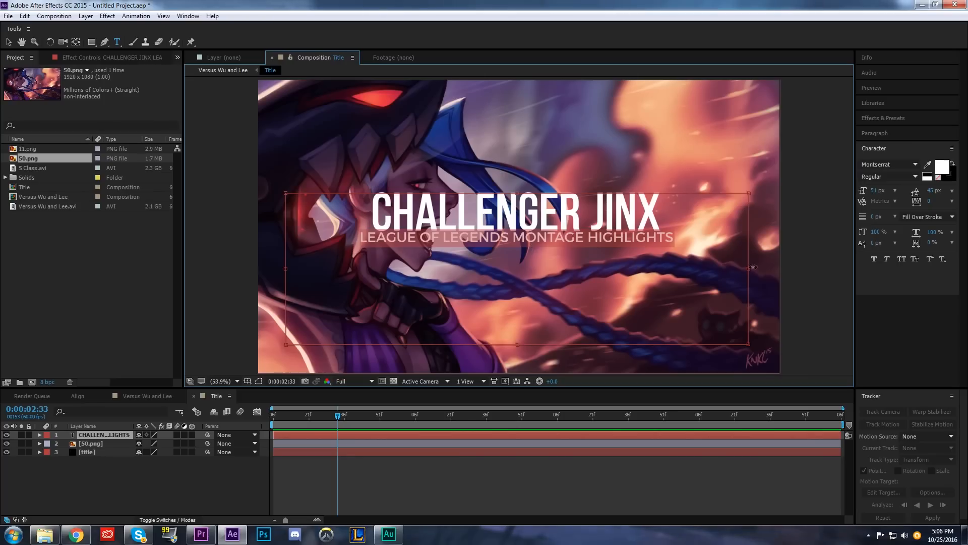
{"action": "left_click_drag", "start_coordinate": [873, 193], "coordinate": [872, 193]}
{"action": "left_click", "coordinate": [878, 194]}
{"action": "key", "text": "Down"}
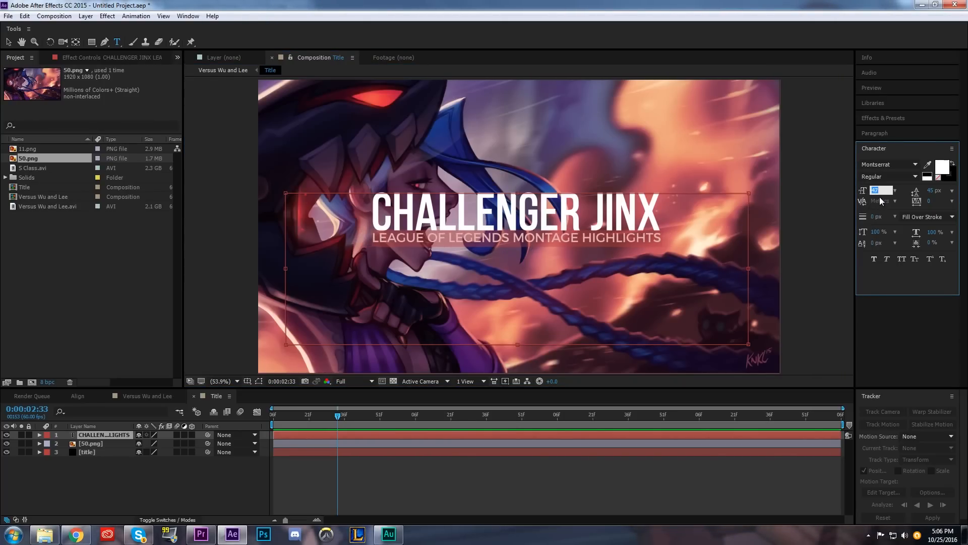
{"action": "left_click_drag", "start_coordinate": [934, 191], "coordinate": [932, 191]}
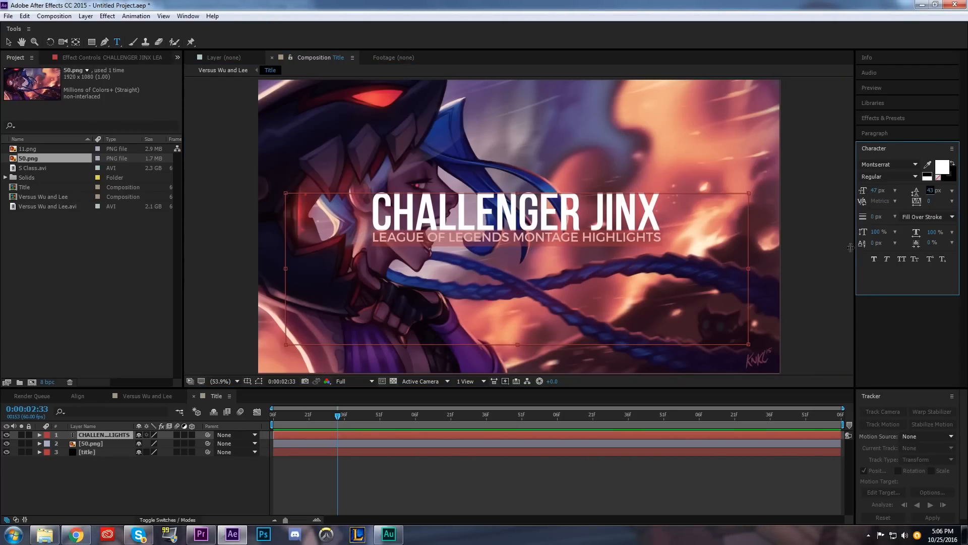
Centre the title text layer horizontally and vertically in the composition, then deselect it
{"action": "left_click", "coordinate": [77, 395]}
{"action": "left_click", "coordinate": [27, 422]}
{"action": "left_click", "coordinate": [79, 421]}
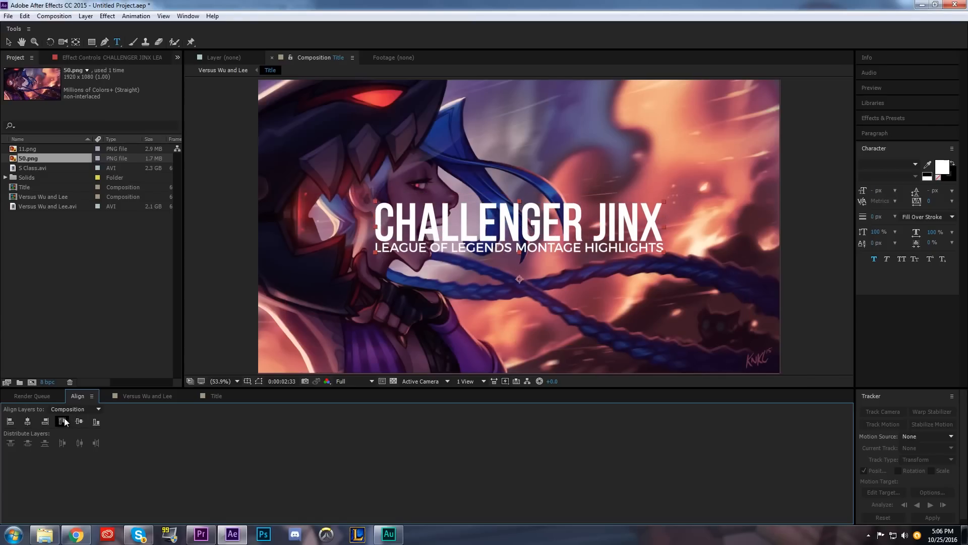
{"action": "left_click", "coordinate": [9, 42]}
{"action": "left_click", "coordinate": [793, 222]}
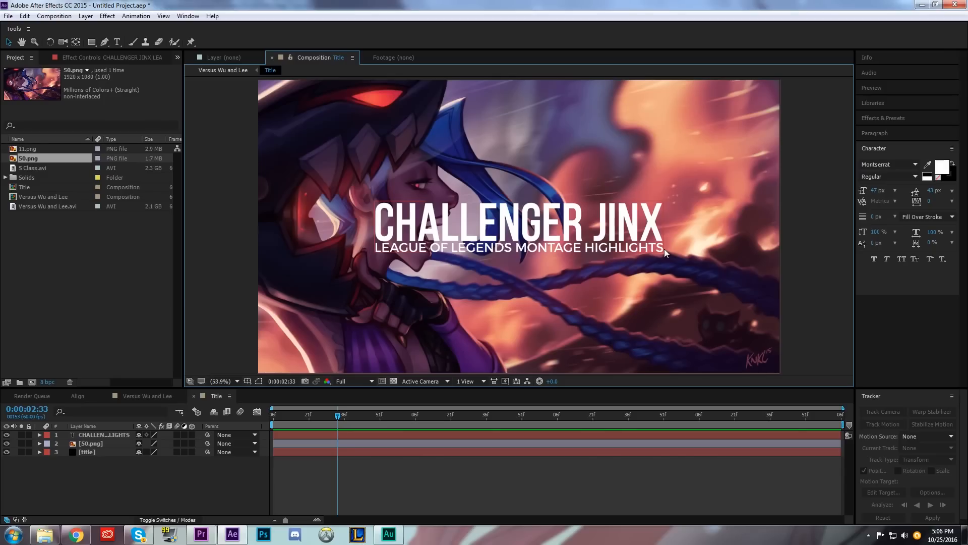
Check the character formatting of the "CHALLENGER JINX" line and of the subtitle line below it
{"action": "double_click", "coordinate": [471, 223]}
{"action": "left_click", "coordinate": [375, 229]}
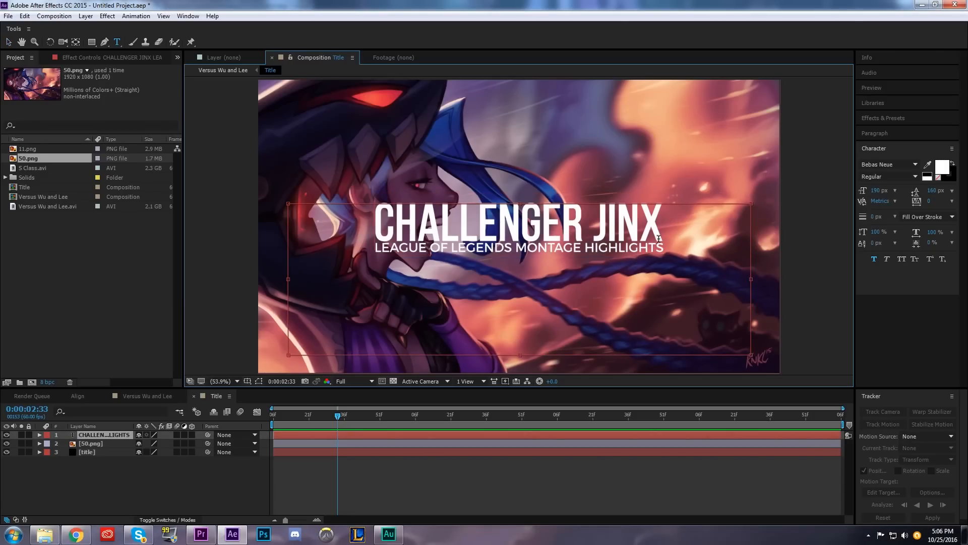
{"action": "mouse_move", "coordinate": [664, 224]}
{"action": "left_mouse_down"}
{"action": "mouse_move", "coordinate": [375, 220]}
{"action": "mouse_move", "coordinate": [664, 223]}
{"action": "left_mouse_up"}
{"action": "left_click", "coordinate": [385, 222]}
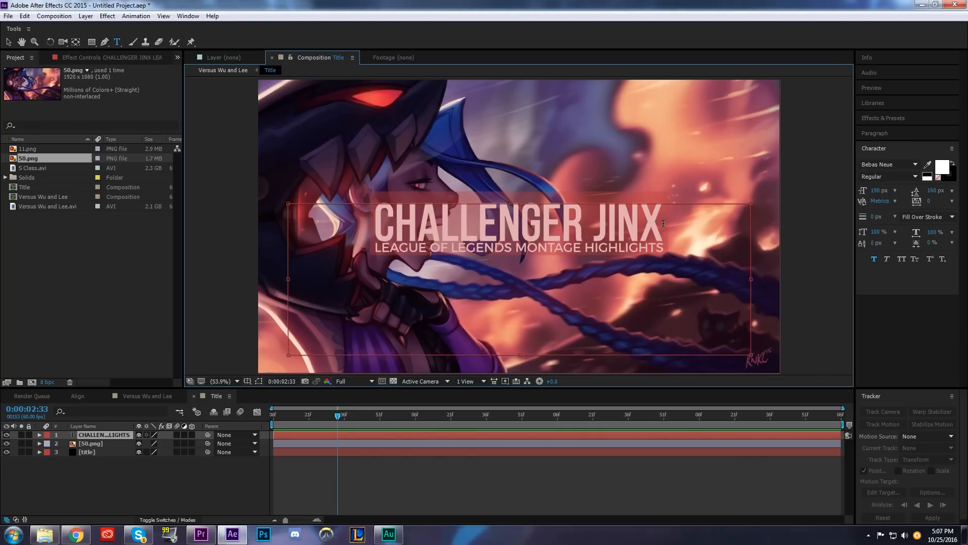
{"action": "left_click", "coordinate": [394, 242]}
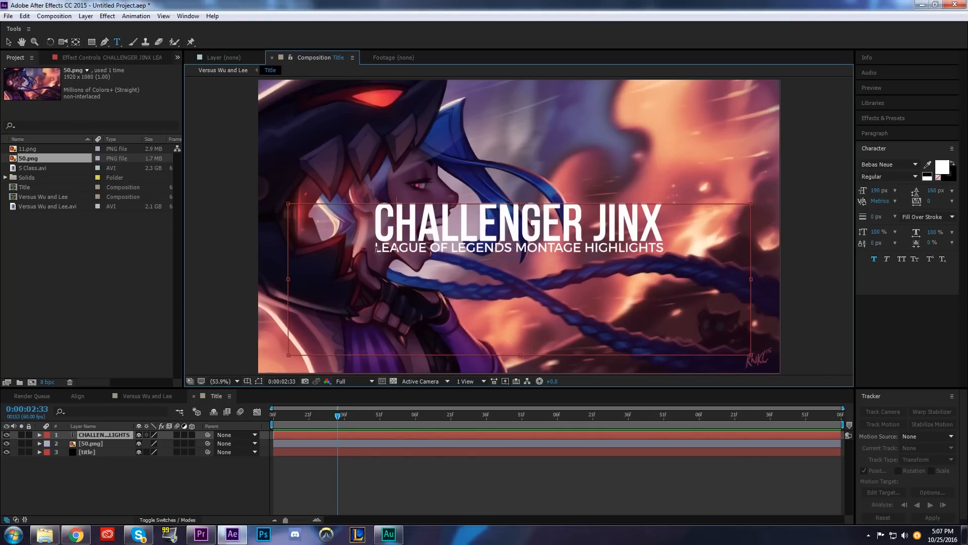
{"action": "left_click_drag", "start_coordinate": [376, 249], "coordinate": [673, 257]}
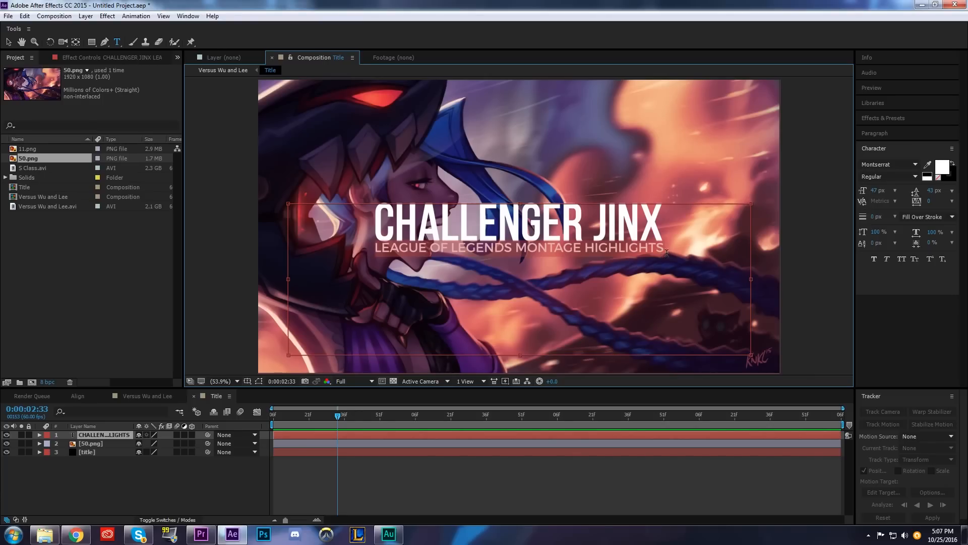
{"action": "left_click", "coordinate": [626, 217]}
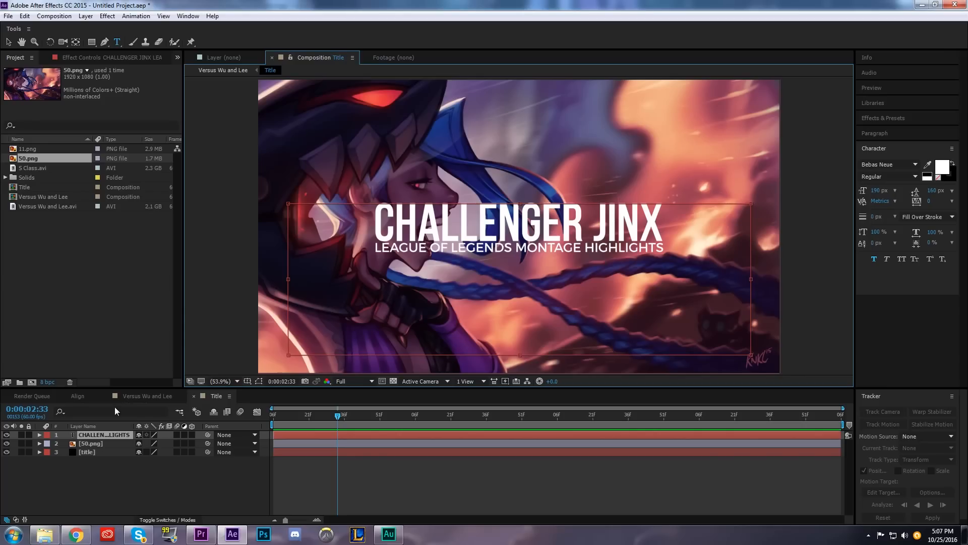
Realign the title text to the composition's horizontal centre and return to the Title timeline
{"action": "left_click", "coordinate": [77, 396]}
{"action": "left_click", "coordinate": [32, 423]}
{"action": "left_click", "coordinate": [216, 396]}
{"action": "key", "text": "v"}
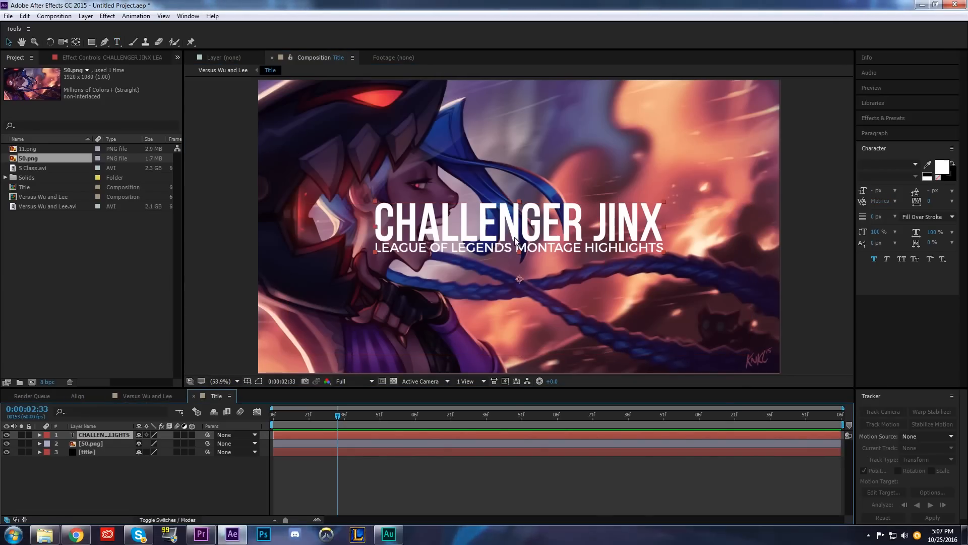
Add a two-node camera with the 50mm preset and a null object to the Title composition
{"action": "left_click", "coordinate": [90, 443]}
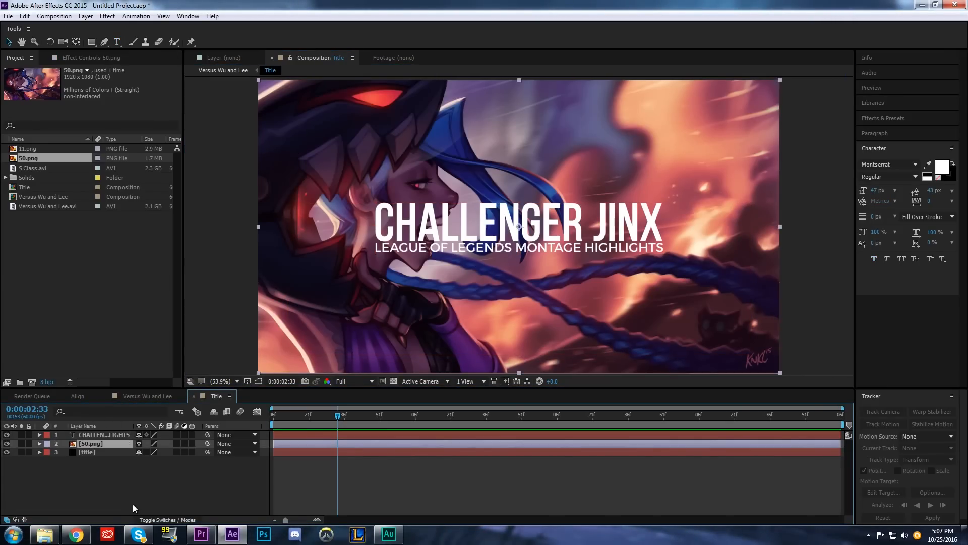
{"action": "left_click", "coordinate": [112, 436]}
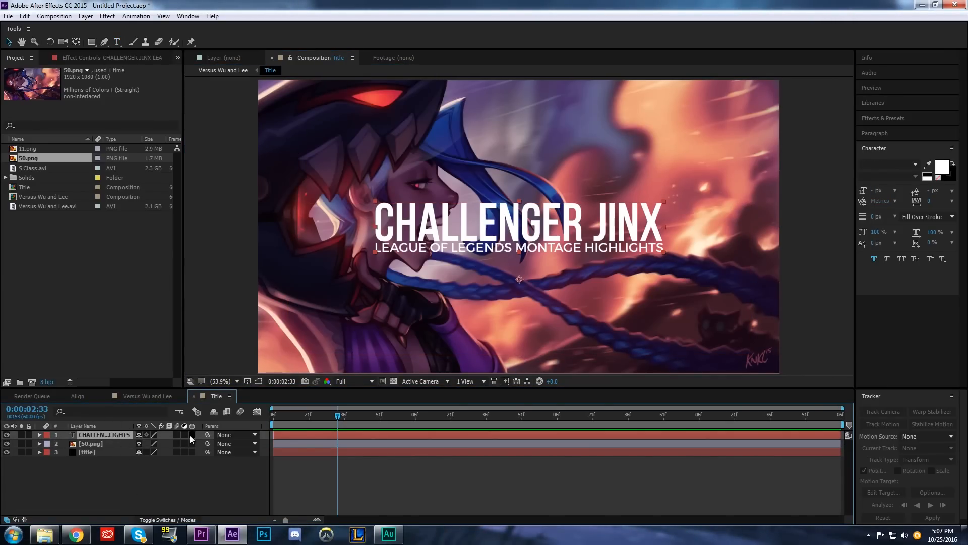
{"action": "left_click", "coordinate": [86, 15]}
{"action": "left_click", "coordinate": [329, 62]}
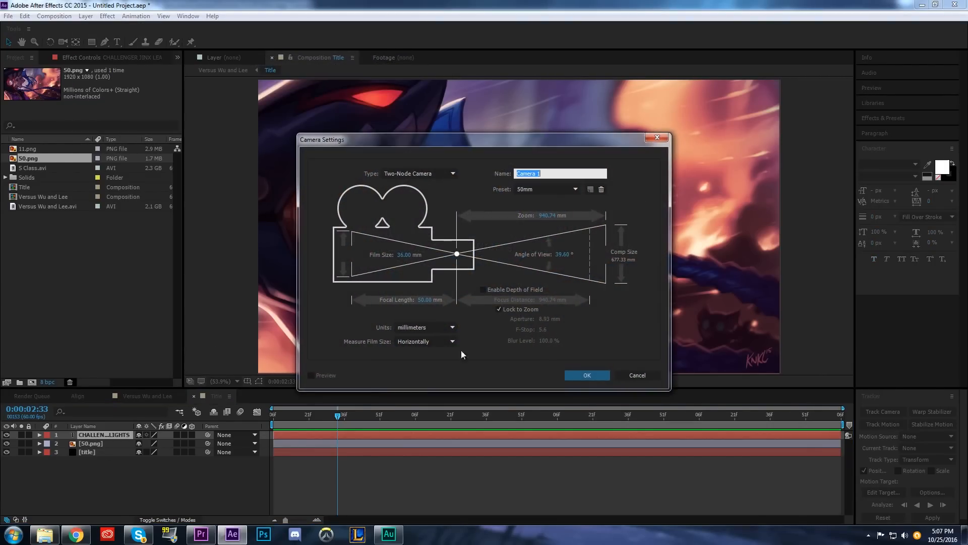
{"action": "left_click", "coordinate": [585, 374]}
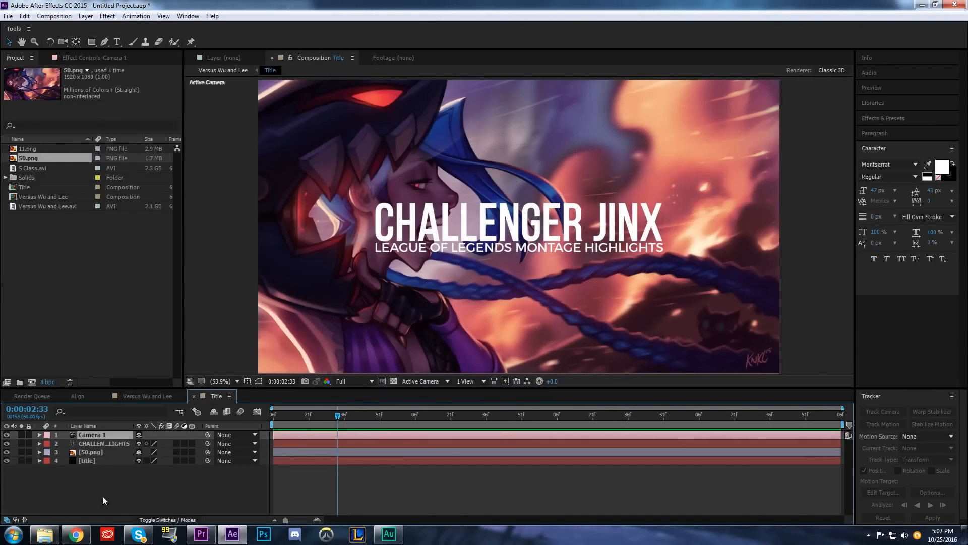
{"action": "left_click", "coordinate": [85, 15]}
{"action": "mouse_move", "coordinate": [115, 22]}
{"action": "left_click", "coordinate": [285, 71]}
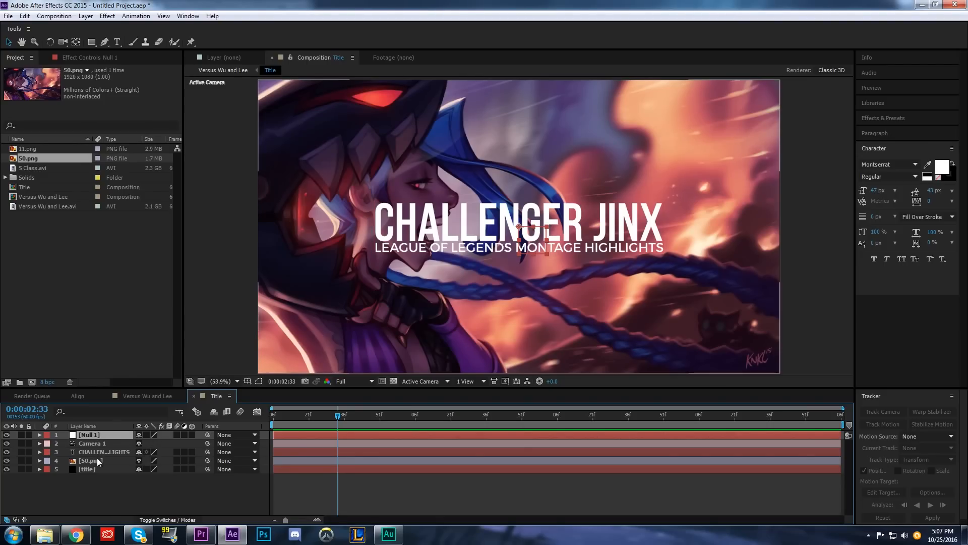
Make the null, the title text and the 50.png wallpaper 3D layers
{"action": "left_click", "coordinate": [89, 443]}
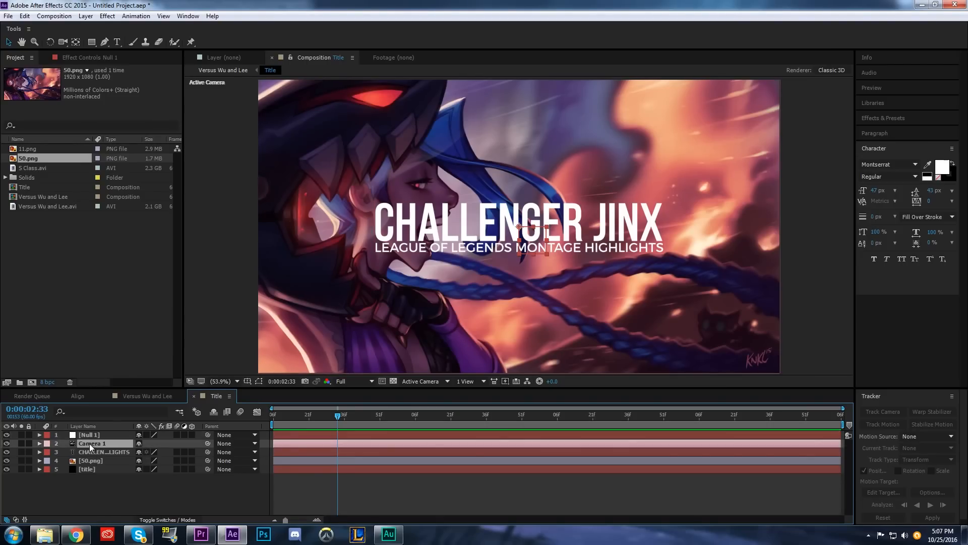
{"action": "left_click", "coordinate": [101, 436]}
{"action": "left_click", "coordinate": [191, 434]}
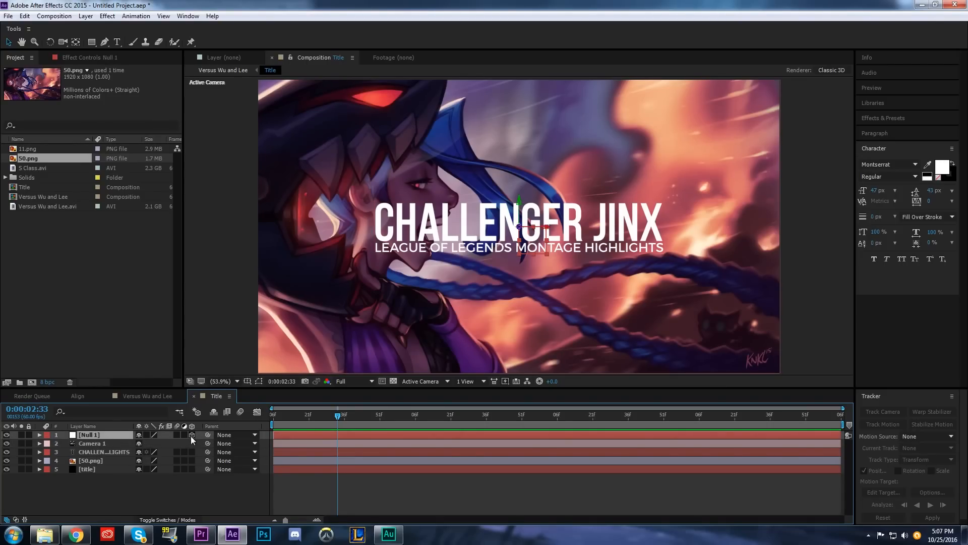
{"action": "left_click", "coordinate": [193, 453]}
{"action": "left_click", "coordinate": [192, 460]}
{"action": "left_click", "coordinate": [152, 480]}
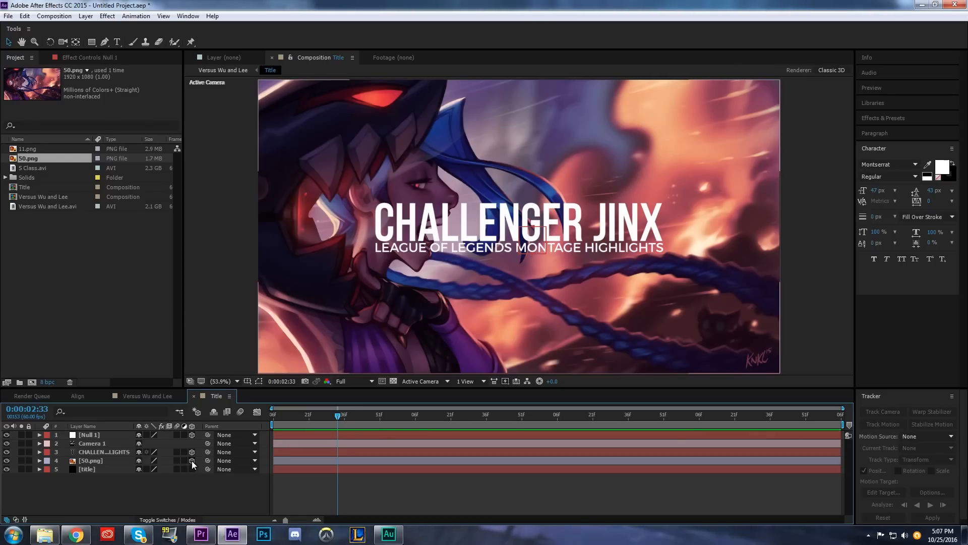
Delete the title solid layer and parent Camera 1 to Null 1
{"action": "left_click", "coordinate": [98, 469]}
{"action": "key", "text": "Delete"}
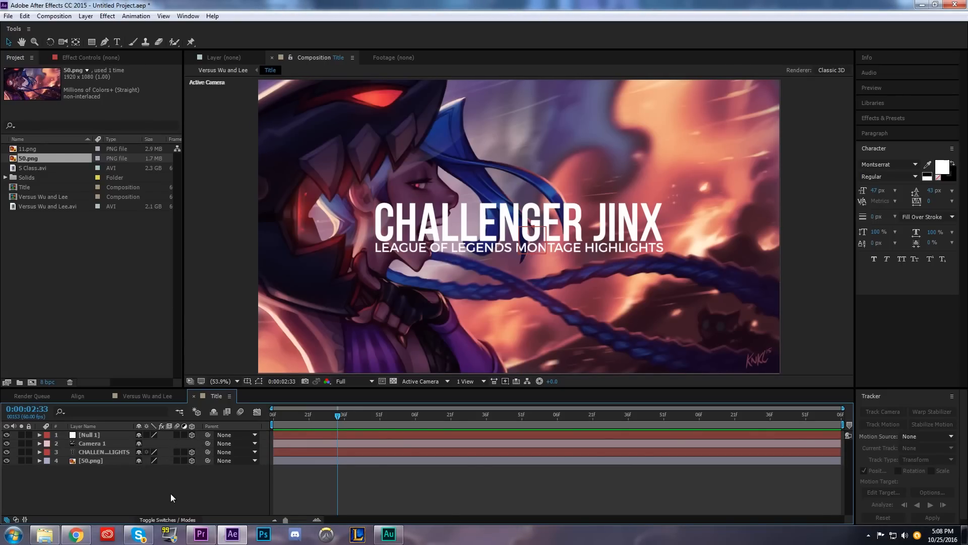
{"action": "left_click", "coordinate": [92, 441]}
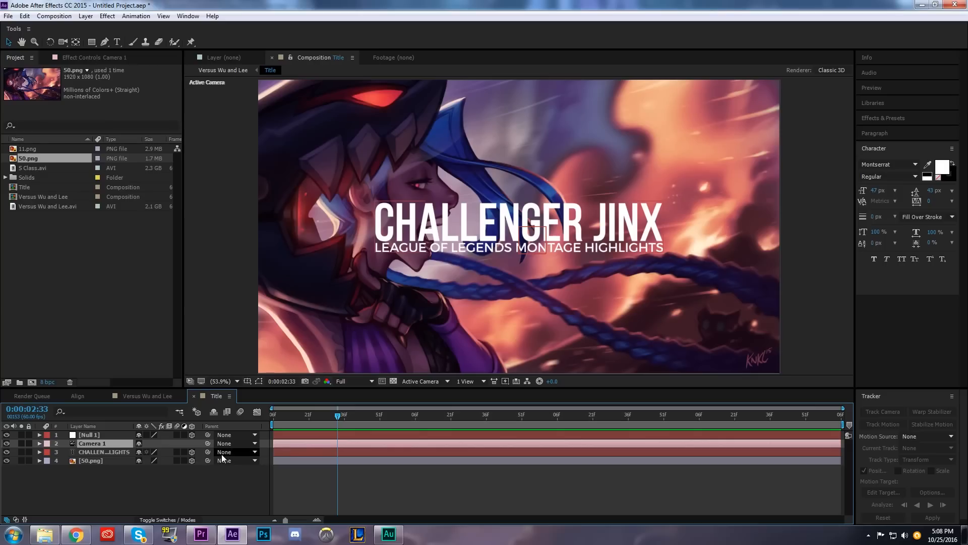
{"action": "left_click_drag", "start_coordinate": [195, 444], "coordinate": [113, 435]}
Try moving the camera through the scene with Null 1's position, and undo the move
{"action": "left_click", "coordinate": [101, 434]}
{"action": "left_click", "coordinate": [39, 435]}
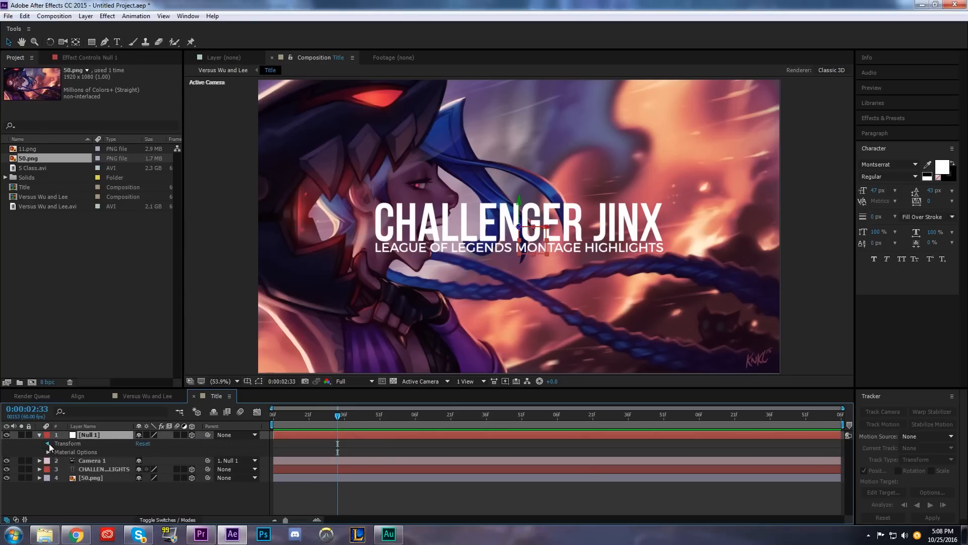
{"action": "left_click", "coordinate": [48, 443]}
{"action": "left_click_drag", "start_coordinate": [264, 474], "coordinate": [300, 486]}
{"action": "key", "text": "ctrl+z"}
{"action": "left_click", "coordinate": [39, 434]}
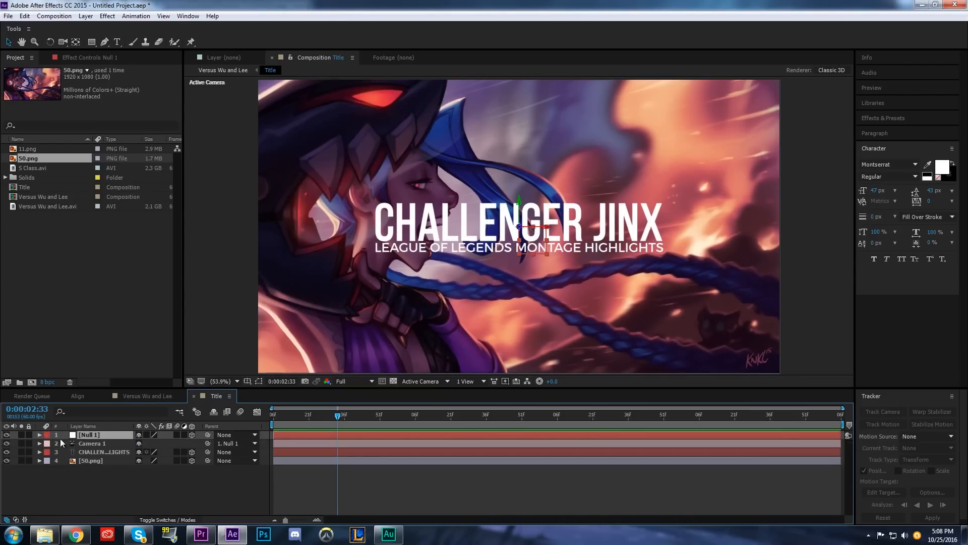
Set the title text layer's Z position to -892 and its scale to 90%
{"action": "left_click", "coordinate": [101, 452]}
{"action": "left_click", "coordinate": [76, 461]}
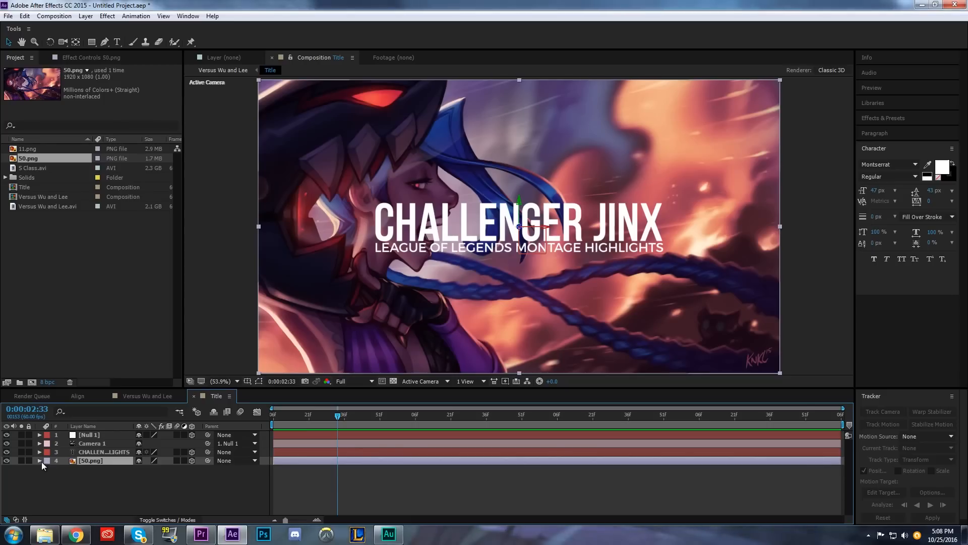
{"action": "left_click", "coordinate": [84, 451]}
{"action": "left_click", "coordinate": [40, 452]}
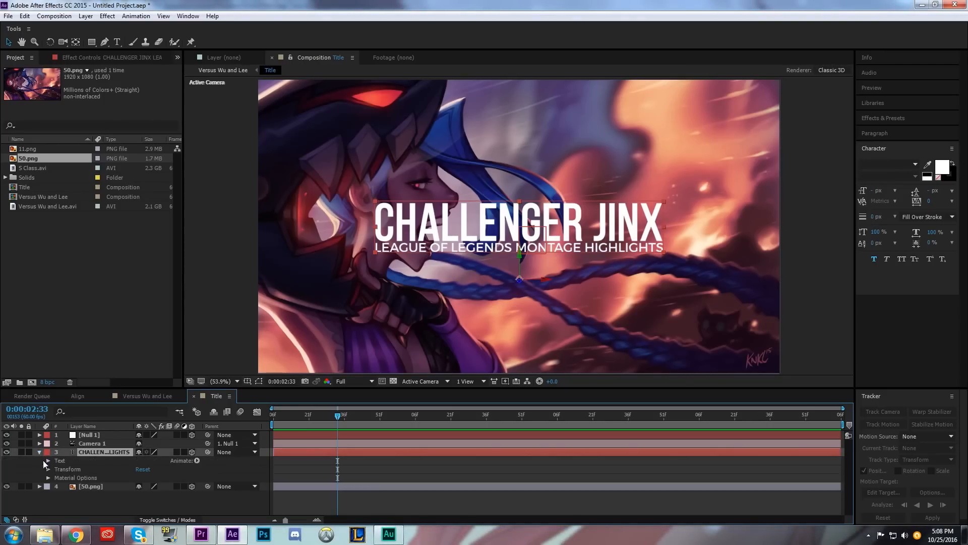
{"action": "left_click", "coordinate": [48, 469]}
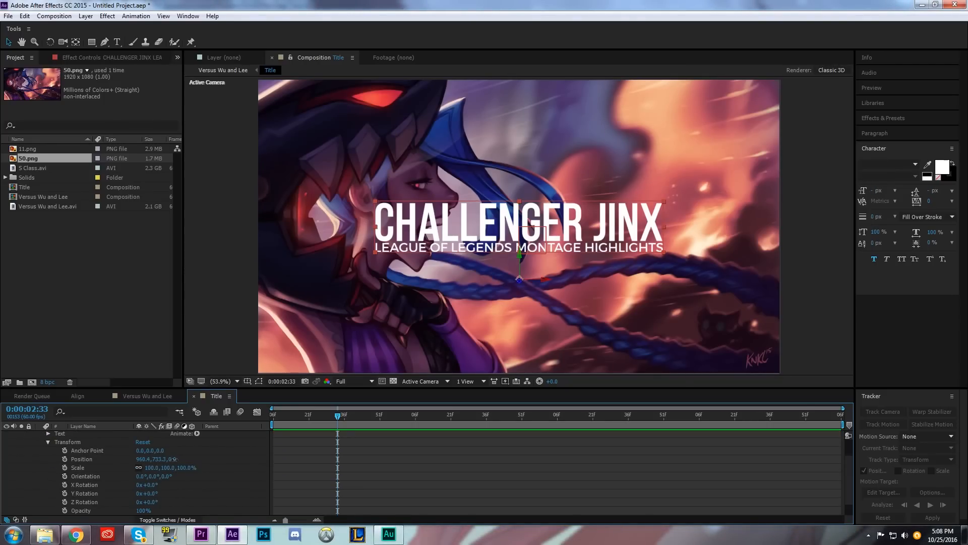
{"action": "left_click_drag", "start_coordinate": [174, 459], "coordinate": [166, 483]}
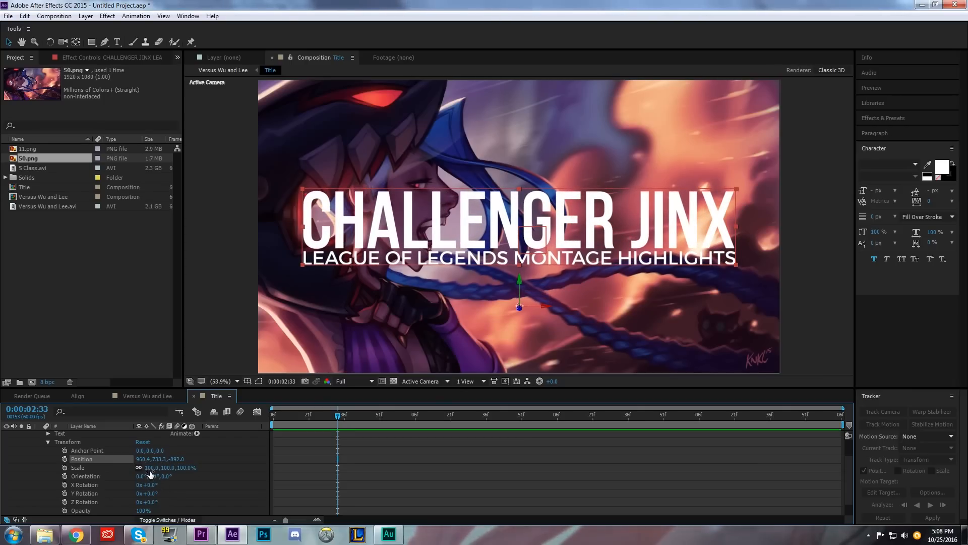
{"action": "left_click", "coordinate": [150, 467]}
{"action": "type", "text": "90"}
{"action": "key", "text": "Return"}
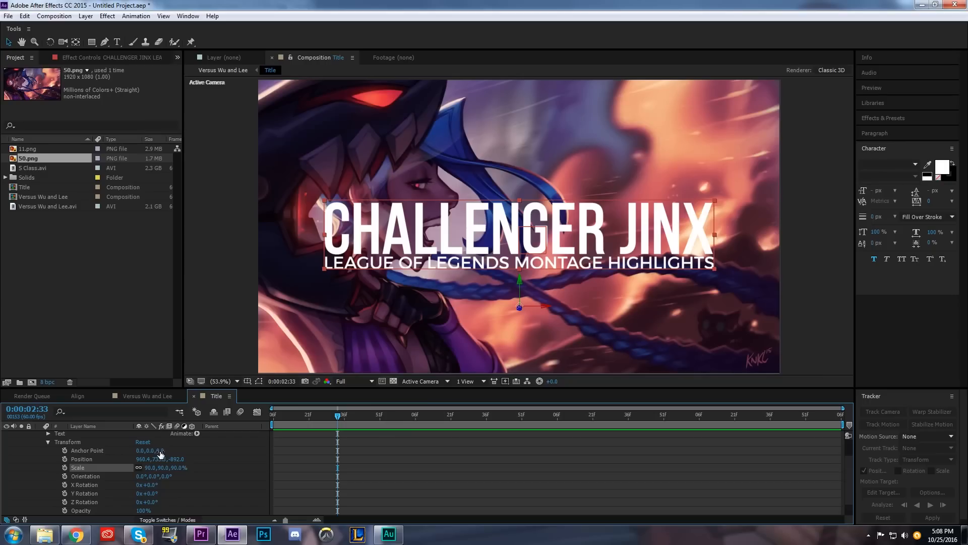
Set the title text layer's Y anchor point to -185 and its Y position to 557.3
{"action": "left_click_drag", "start_coordinate": [160, 450], "coordinate": [65, 438]}
{"action": "left_click_drag", "start_coordinate": [162, 461], "coordinate": [149, 459]}
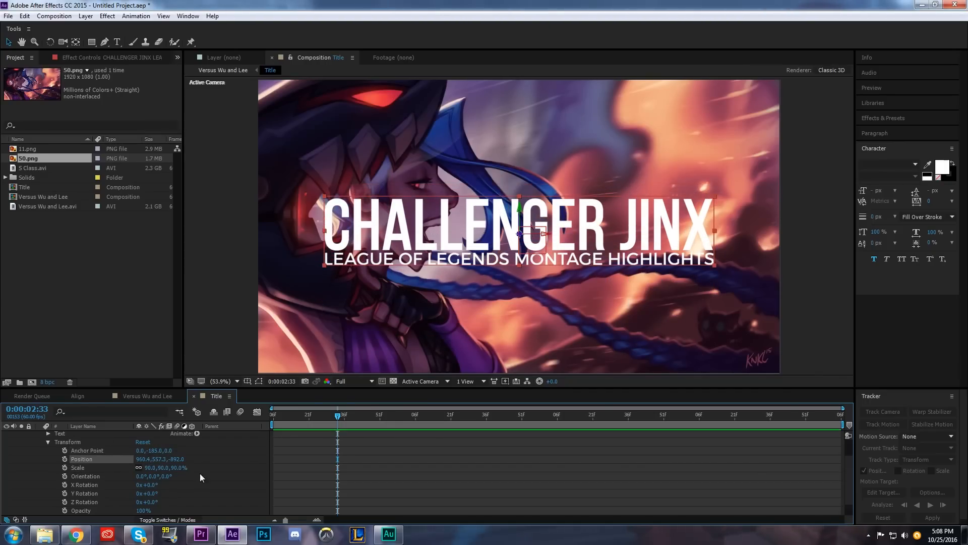
{"action": "scroll", "coordinate": [172, 473], "scroll_direction": "up", "scroll_amount": 1}
{"action": "left_click", "coordinate": [45, 470]}
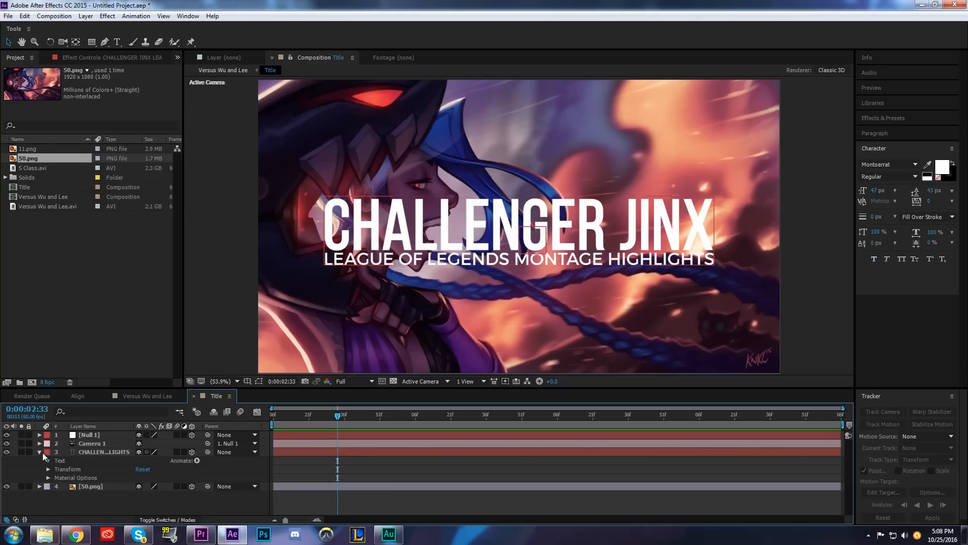
{"action": "left_click", "coordinate": [39, 452]}
Test the depth between title and wallpaper by setting Null 1's Z position to 202, and undo it
{"action": "left_click", "coordinate": [40, 434]}
{"action": "left_click_drag", "start_coordinate": [174, 461], "coordinate": [307, 498]}
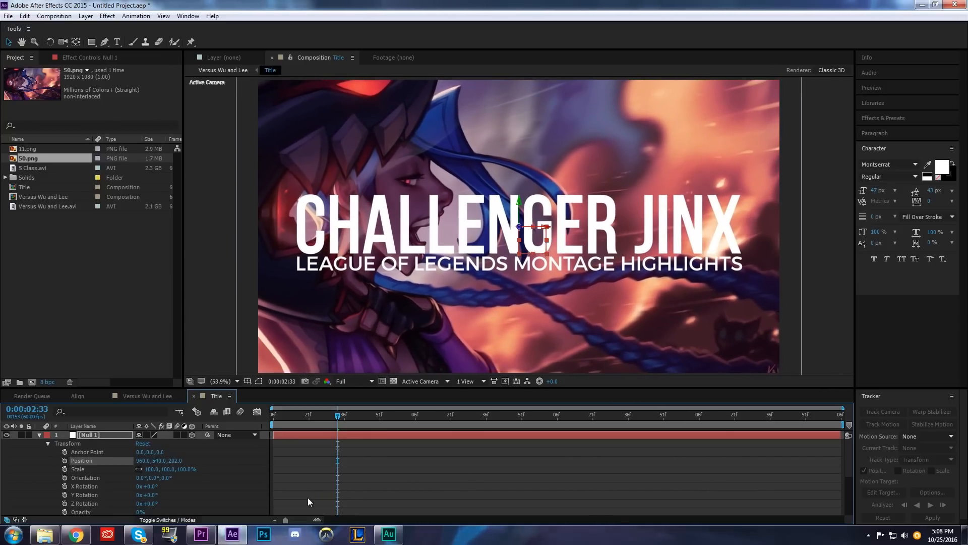
{"action": "key", "text": "ctrl+z"}
{"action": "left_click", "coordinate": [850, 293]}
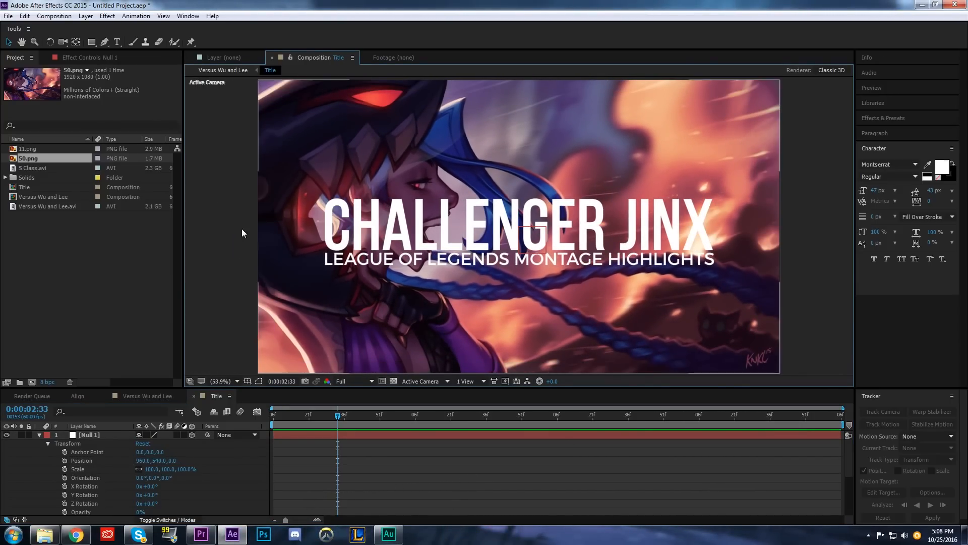
Add a Drop Shadow effect to the title text layer and set its softness to 72
{"action": "left_click", "coordinate": [369, 236]}
{"action": "left_click", "coordinate": [39, 435]}
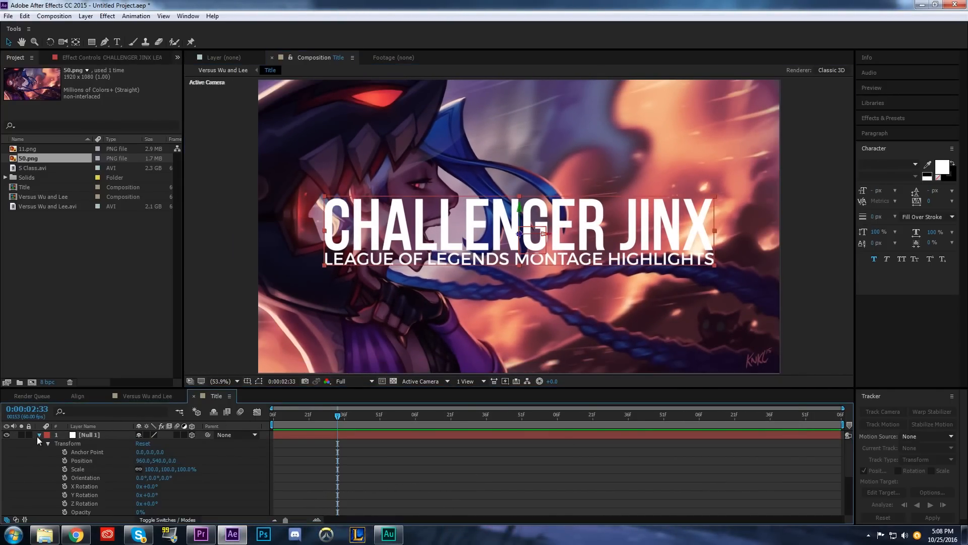
{"action": "left_click", "coordinate": [817, 313]}
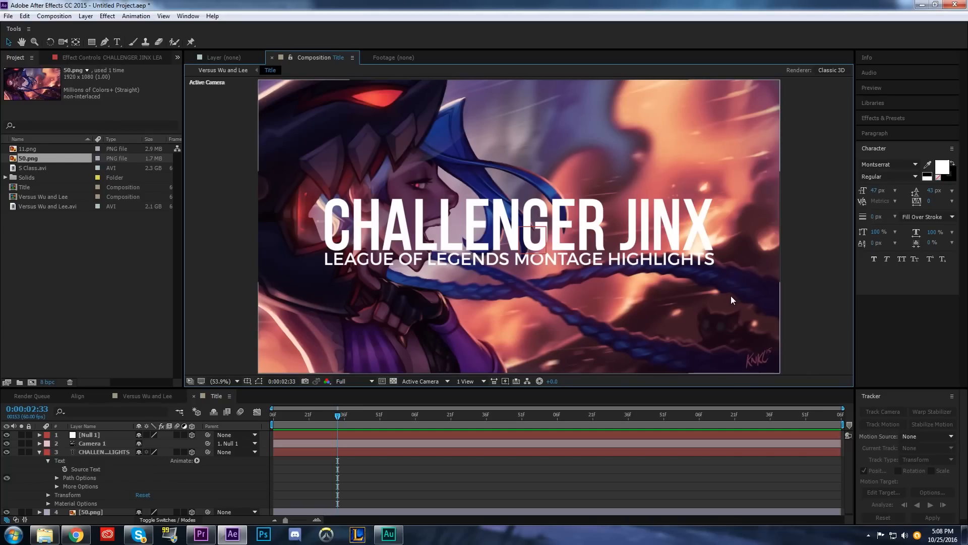
{"action": "left_click", "coordinate": [104, 451]}
{"action": "left_click", "coordinate": [86, 55]}
{"action": "right_click", "coordinate": [75, 145]}
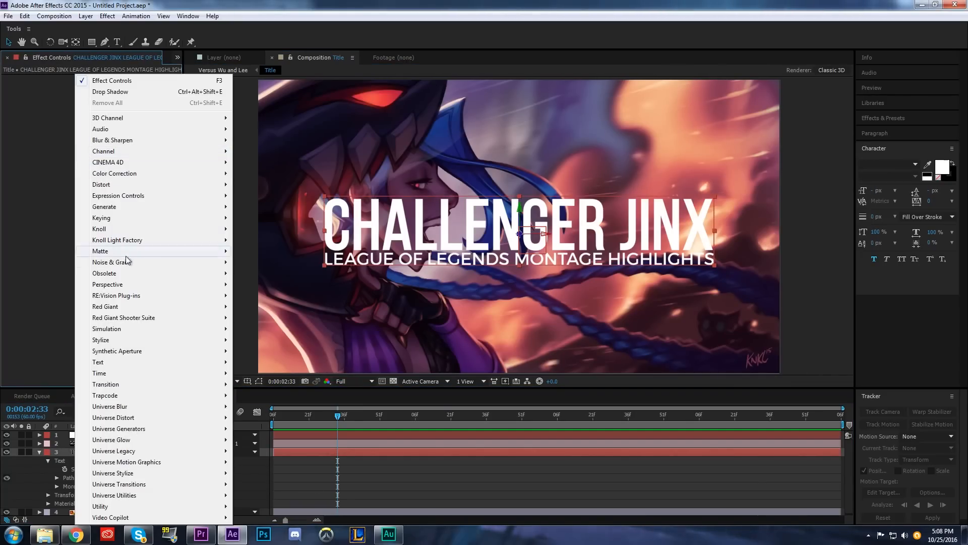
{"action": "left_click", "coordinate": [69, 328]}
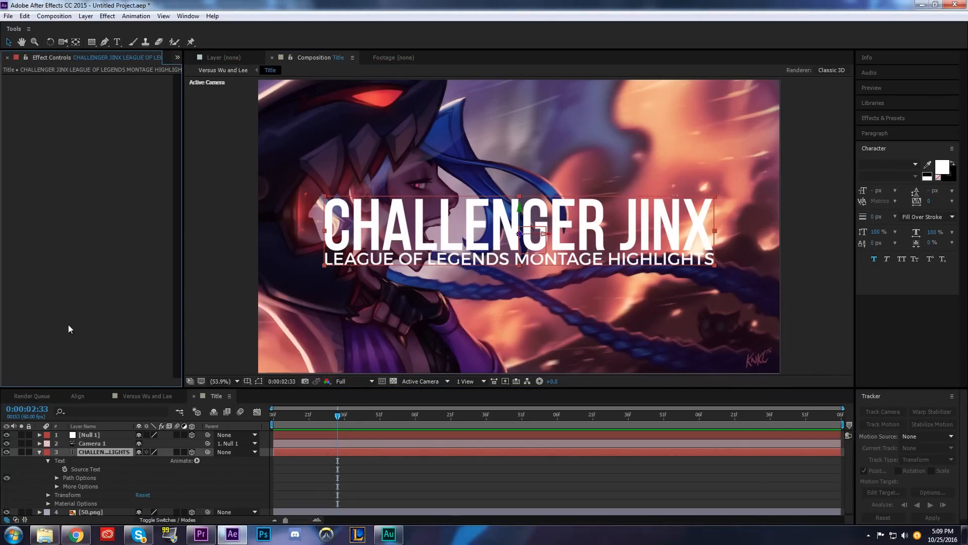
{"action": "left_click", "coordinate": [40, 452]}
{"action": "right_click", "coordinate": [91, 74]}
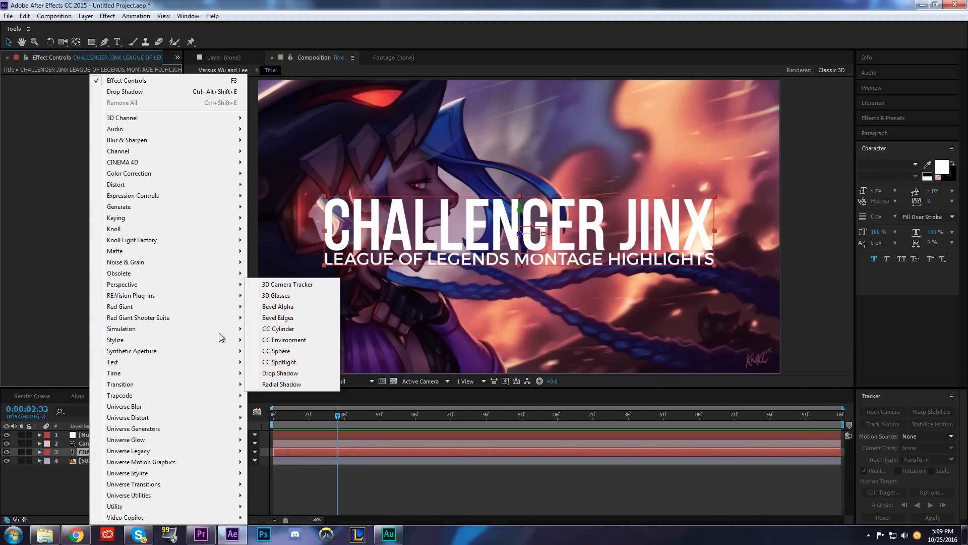
{"action": "left_click", "coordinate": [269, 373]}
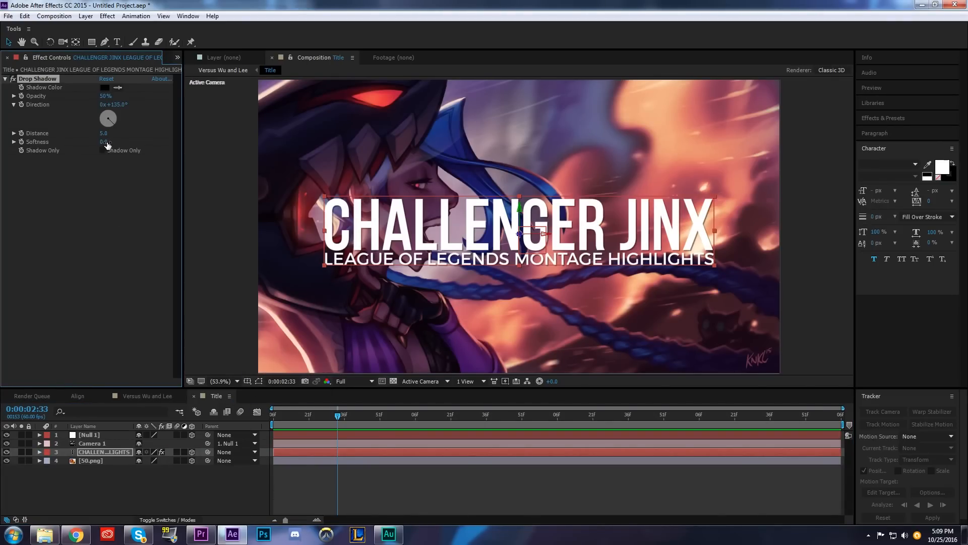
{"action": "left_click_drag", "start_coordinate": [105, 142], "coordinate": [141, 142]}
{"action": "key", "text": "F2"}
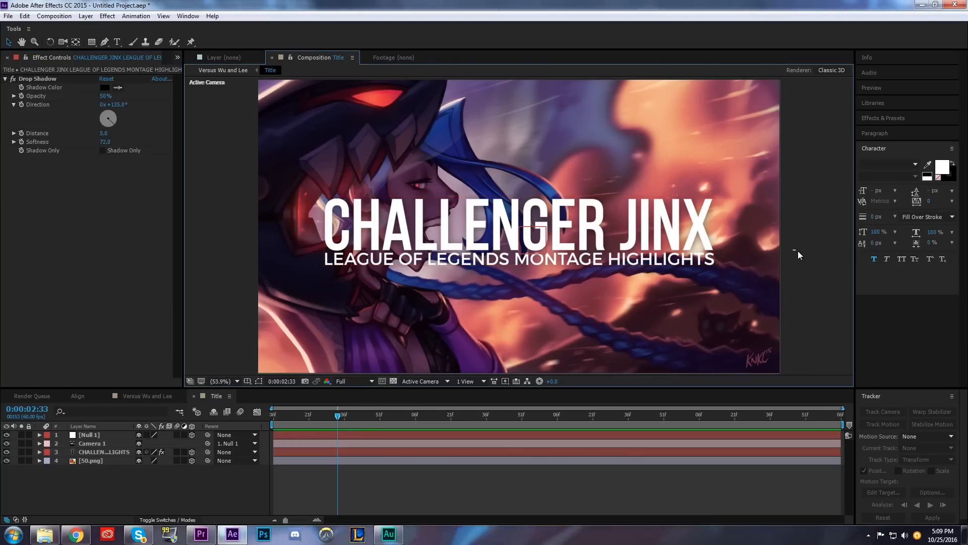
Create a position keyframe on Null 1 and move it to the end of the title composition
{"action": "left_click", "coordinate": [306, 416]}
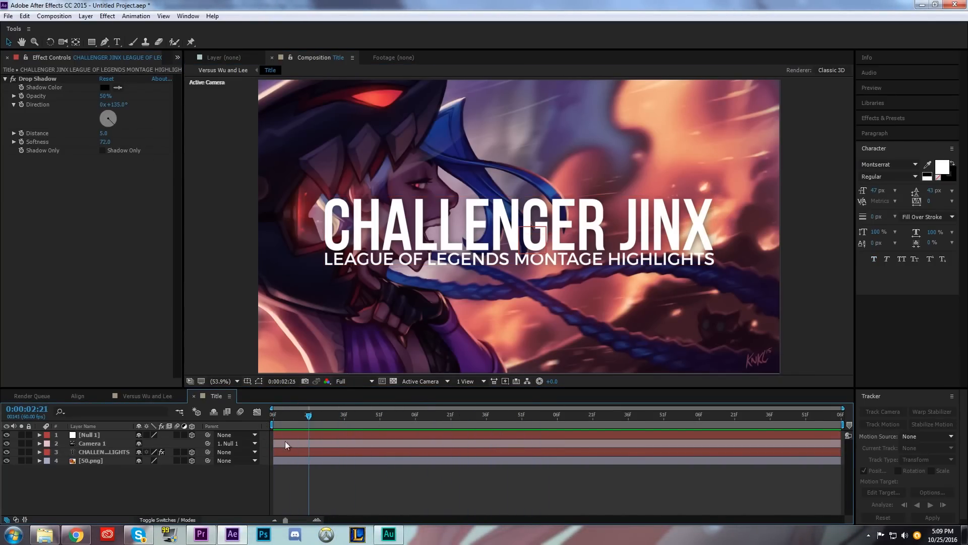
{"action": "left_click", "coordinate": [88, 435]}
{"action": "left_click", "coordinate": [40, 435]}
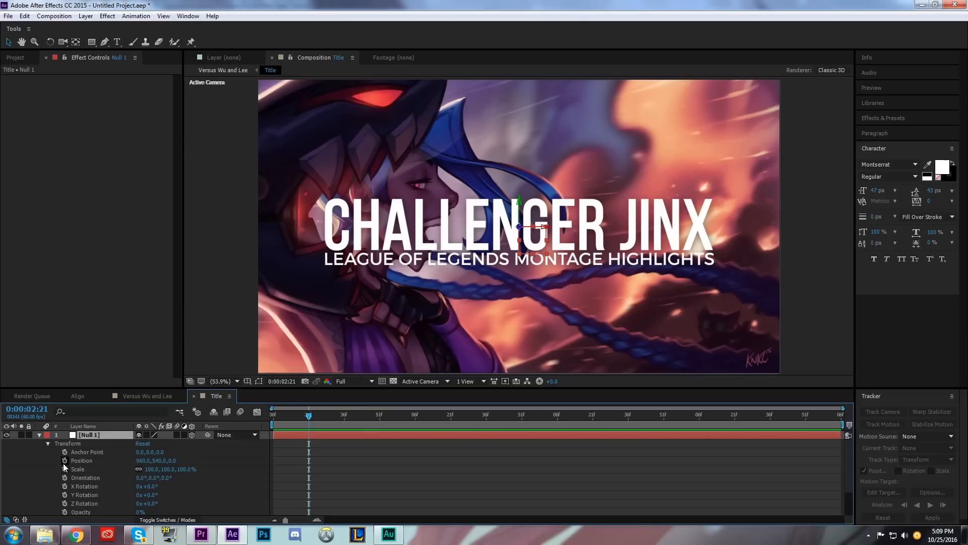
{"action": "left_click", "coordinate": [64, 461]}
{"action": "key", "text": "u"}
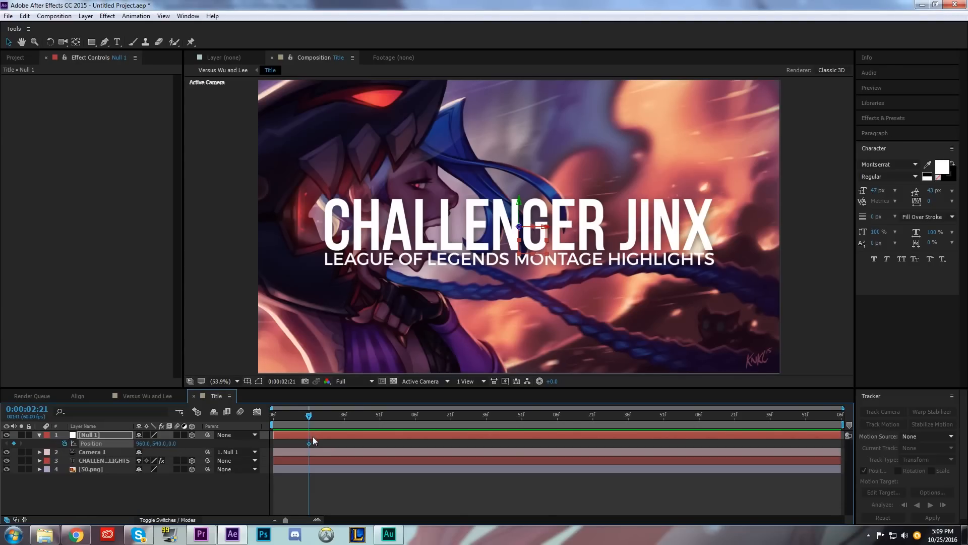
{"action": "left_click_drag", "start_coordinate": [309, 444], "coordinate": [413, 434]}
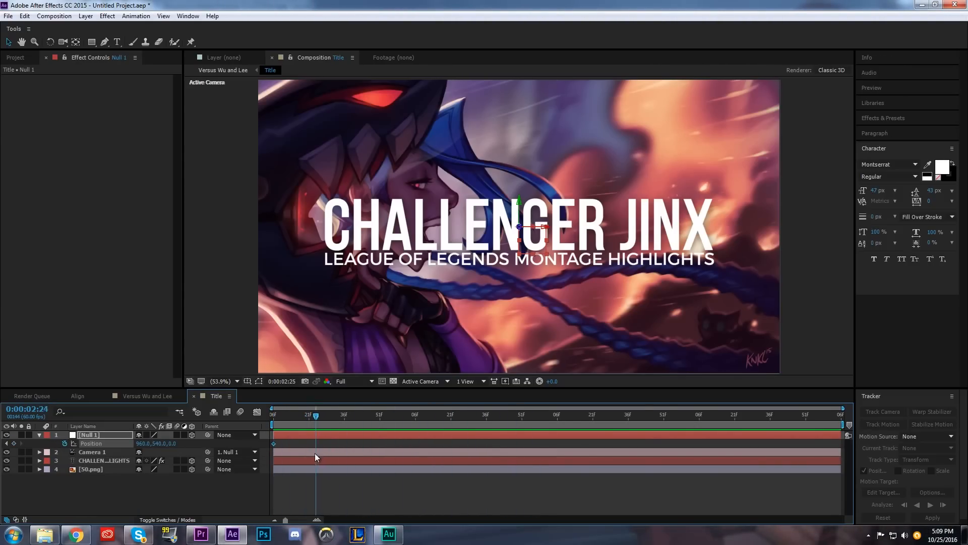
{"action": "left_click_drag", "start_coordinate": [378, 460], "coordinate": [842, 459]}
{"action": "left_click_drag", "start_coordinate": [275, 444], "coordinate": [839, 483]}
Add a Null 1 position keyframe at 0:00:03:05 with the Z position set to 168, and preview the movement
{"action": "left_click_drag", "start_coordinate": [797, 422], "coordinate": [743, 422]}
{"action": "left_click_drag", "start_coordinate": [426, 450], "coordinate": [398, 469]}
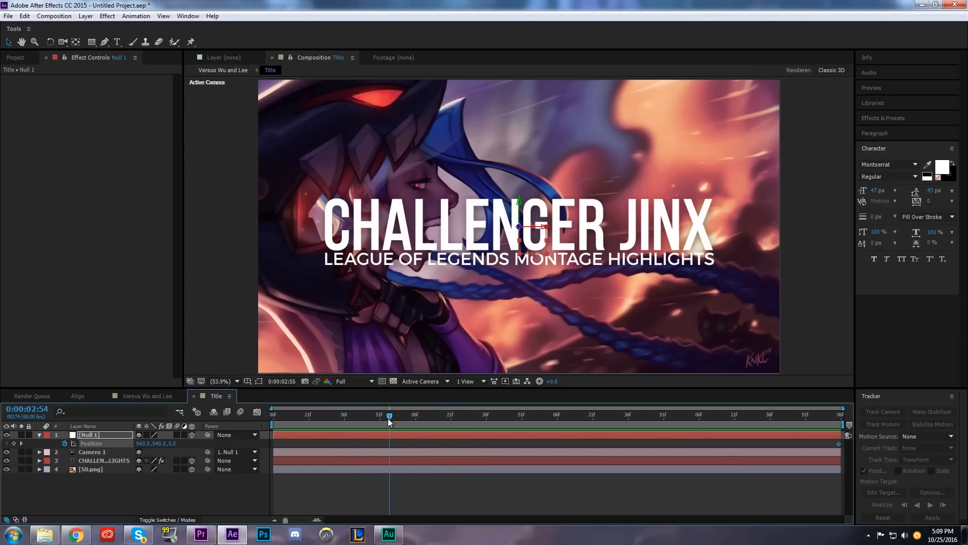
{"action": "left_click_drag", "start_coordinate": [389, 418], "coordinate": [414, 425]}
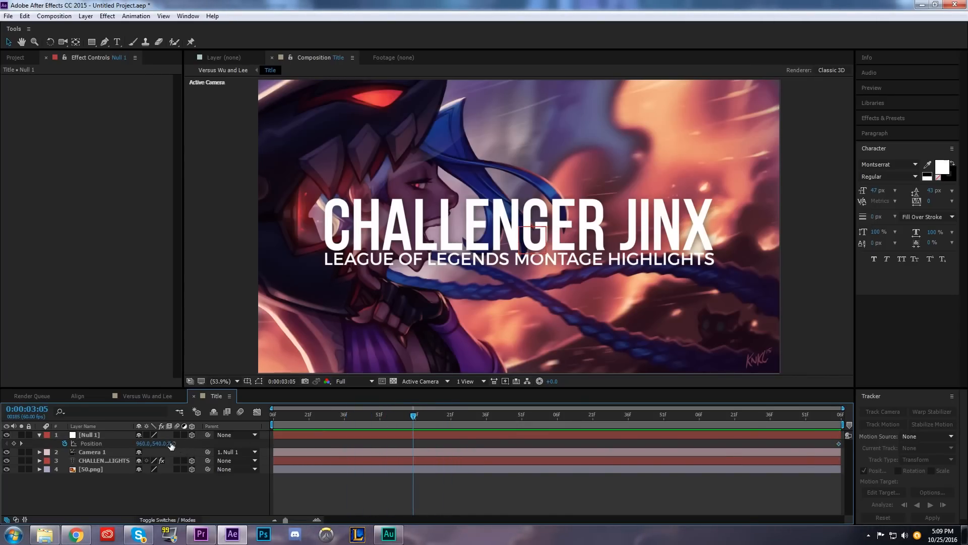
{"action": "left_click_drag", "start_coordinate": [174, 443], "coordinate": [204, 447]}
{"action": "left_click_drag", "start_coordinate": [413, 416], "coordinate": [411, 444]}
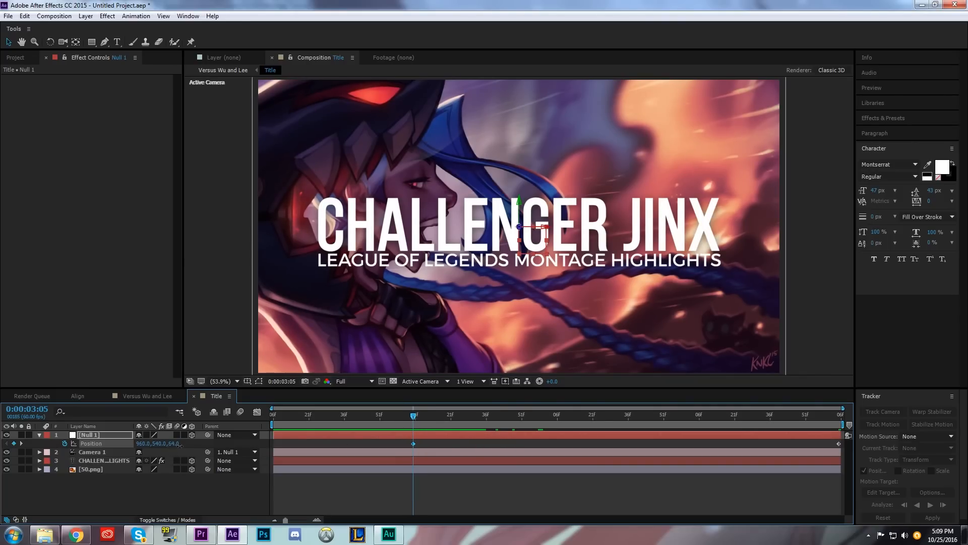
{"action": "key", "text": "space"}
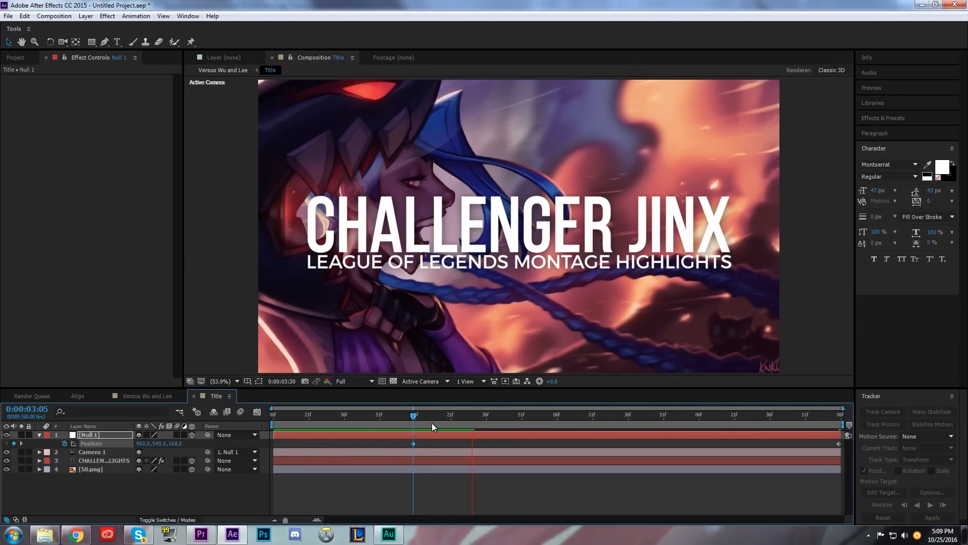
At the composition's start, 0:00:02:06, set Null 1's Z position to 2628
{"action": "left_click_drag", "start_coordinate": [430, 418], "coordinate": [356, 461]}
{"action": "left_click_drag", "start_coordinate": [174, 444], "coordinate": [305, 452]}
{"action": "left_click", "coordinate": [315, 451]}
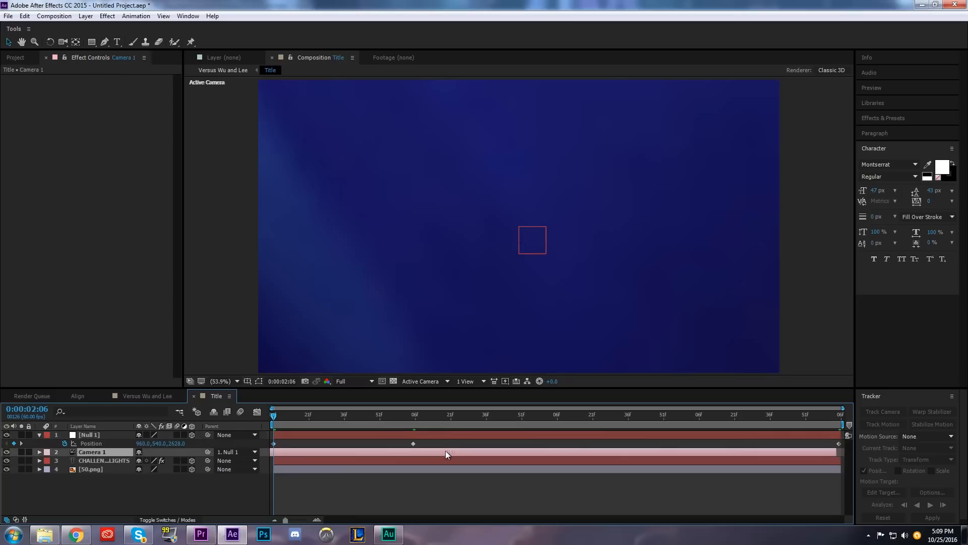
Apply Easy Ease to Null 1's first two position keyframes and stretch the second one's incoming speed influence back near the start
{"action": "left_click", "coordinate": [413, 443]}
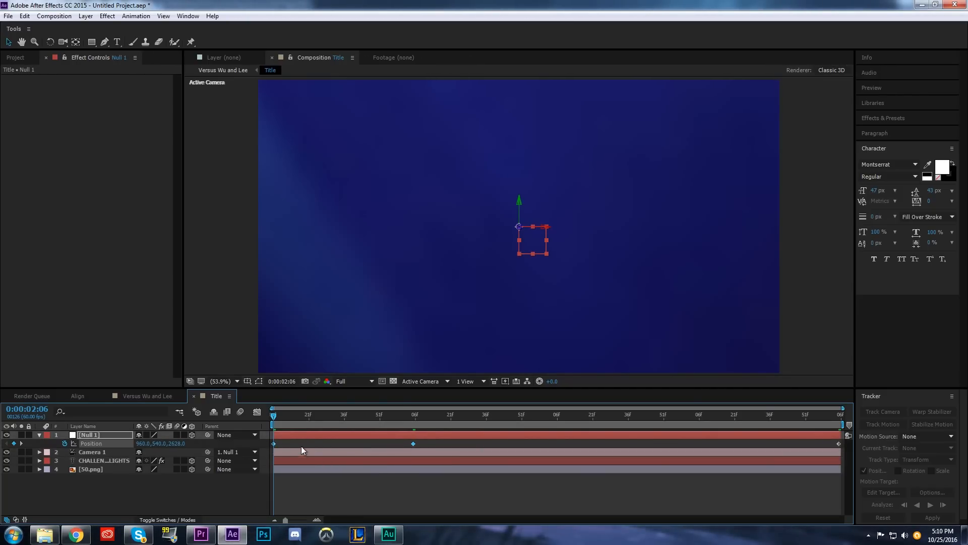
{"action": "left_click", "coordinate": [301, 445]}
{"action": "left_click", "coordinate": [414, 444]}
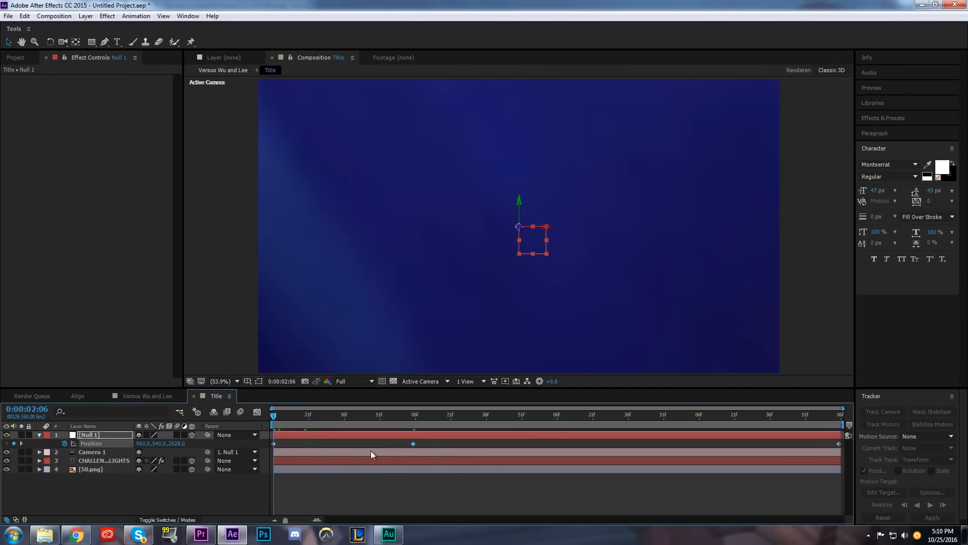
{"action": "key", "text": "F9"}
{"action": "left_click", "coordinate": [257, 412]}
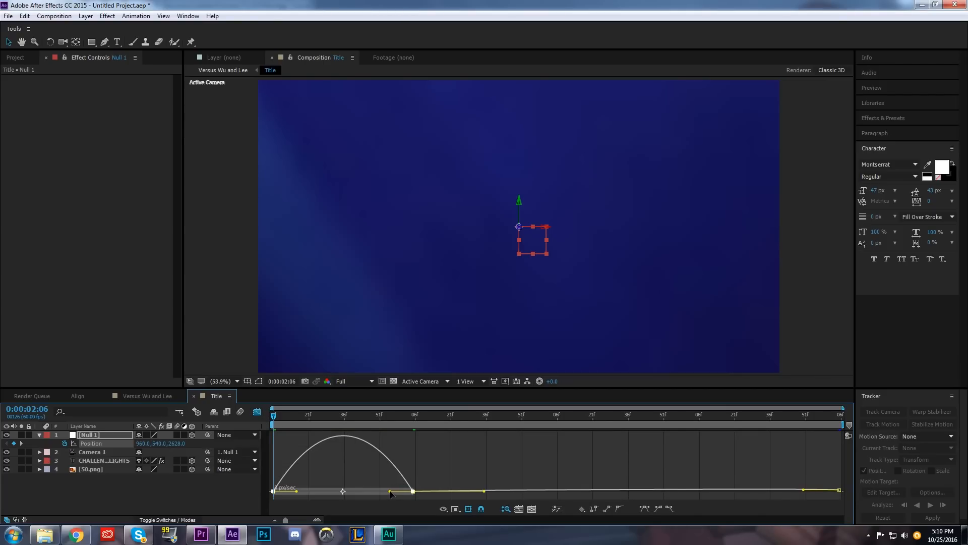
{"action": "left_click_drag", "start_coordinate": [391, 493], "coordinate": [280, 495]}
{"action": "left_click", "coordinate": [257, 412]}
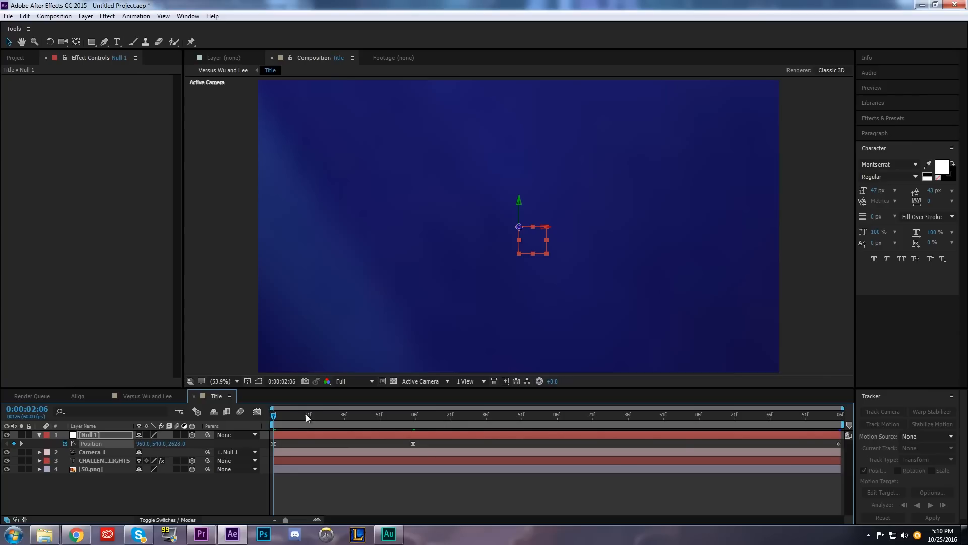
{"action": "key", "text": "space"}
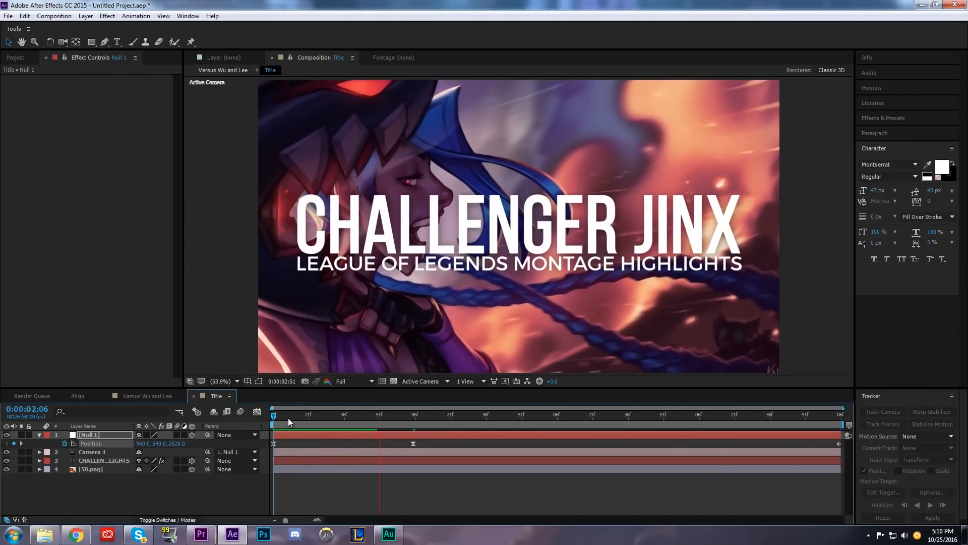
{"action": "key", "text": "space"}
{"action": "key", "text": "space"}
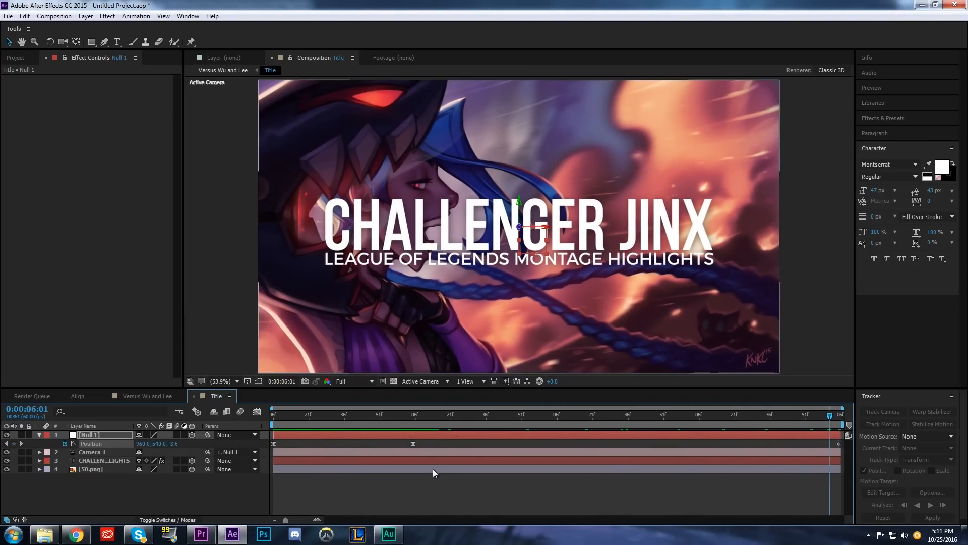
{"action": "left_click", "coordinate": [413, 443]}
{"action": "right_click", "coordinate": [840, 443]}
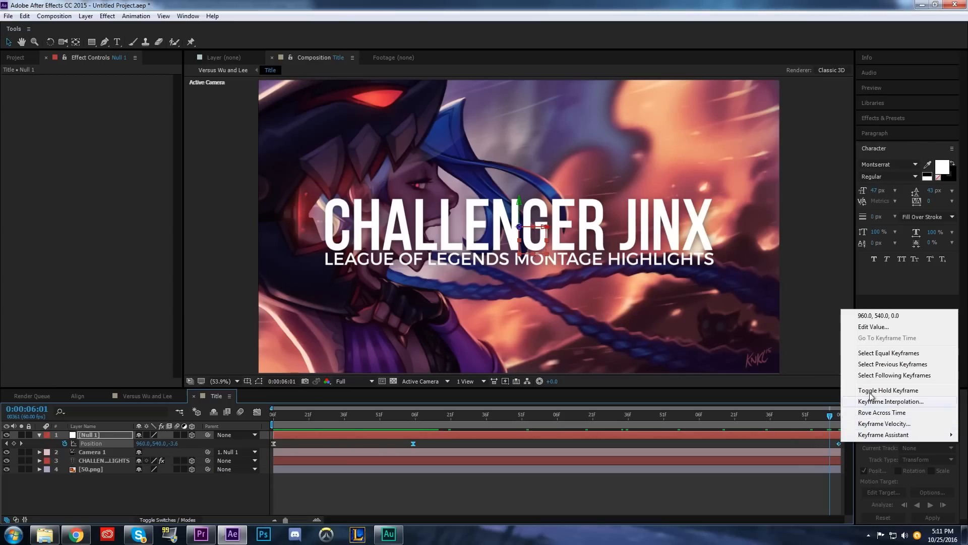
{"action": "left_click", "coordinate": [878, 401]}
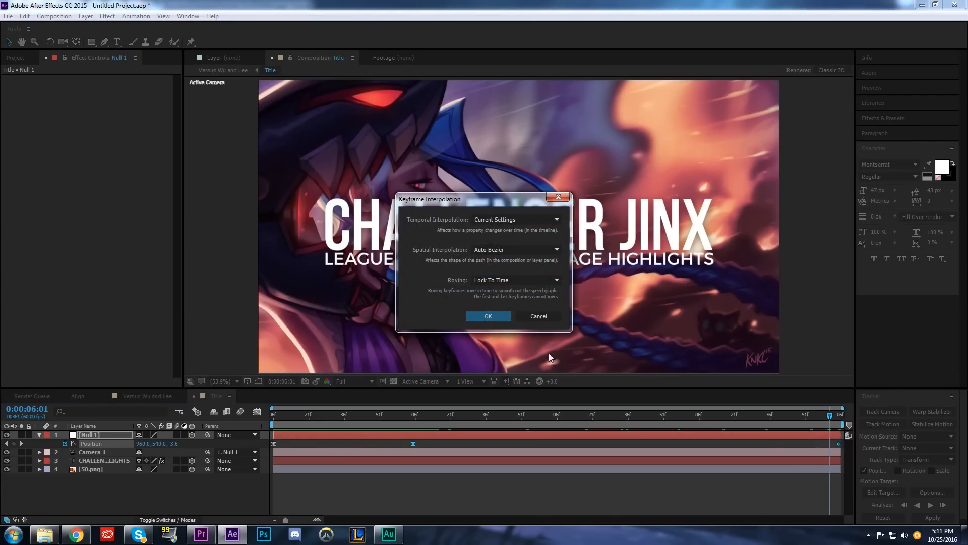
{"action": "left_click", "coordinate": [546, 422]}
{"action": "left_click", "coordinate": [532, 316]}
{"action": "left_click_drag", "start_coordinate": [462, 419], "coordinate": [851, 483]}
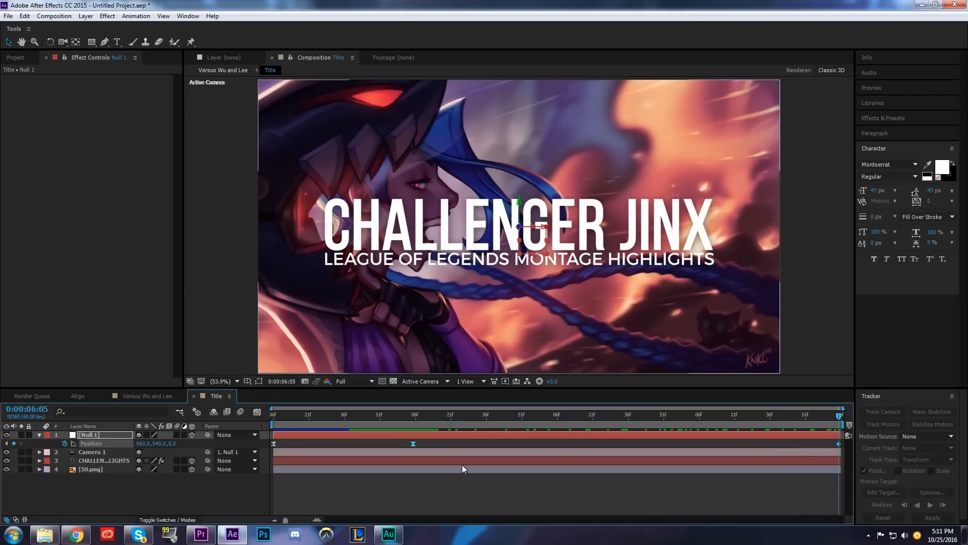
Set the spatial interpolation of Null 1's second and last position keyframes to Linear, and play back the result
{"action": "right_click", "coordinate": [420, 445]}
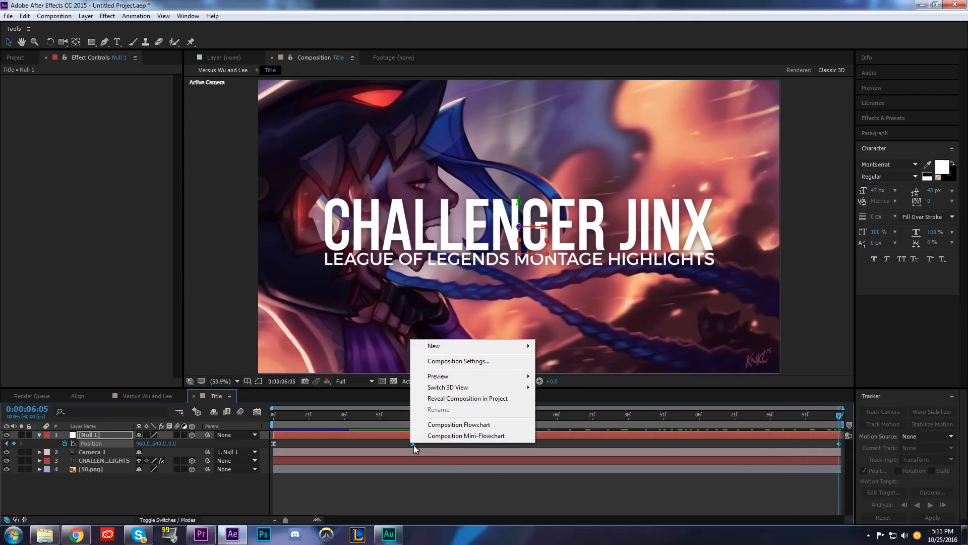
{"action": "right_click", "coordinate": [414, 445]}
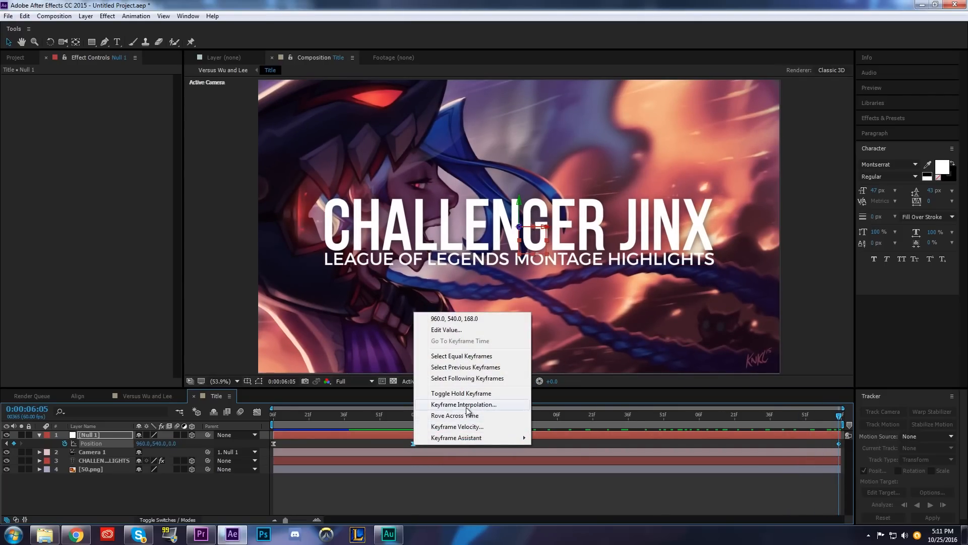
{"action": "left_click", "coordinate": [464, 404]}
{"action": "left_click", "coordinate": [530, 252]}
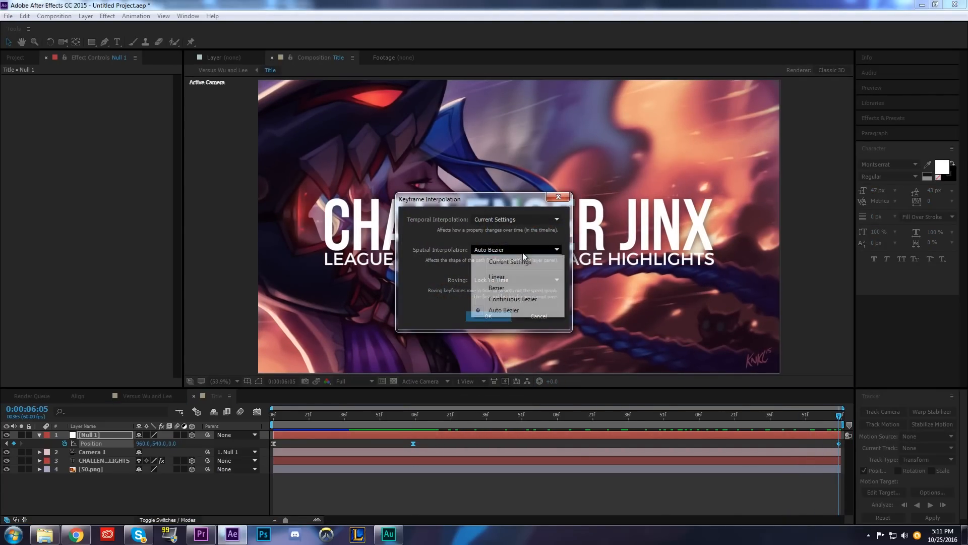
{"action": "left_click", "coordinate": [508, 279]}
{"action": "left_click", "coordinate": [497, 315]}
{"action": "left_click_drag", "start_coordinate": [435, 417], "coordinate": [764, 451]}
{"action": "key", "text": "space"}
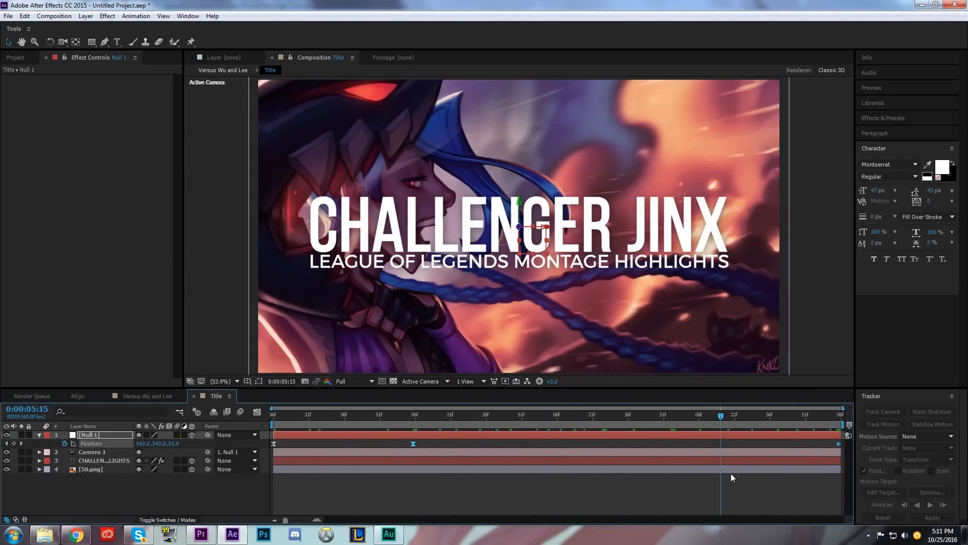
{"action": "left_click", "coordinate": [64, 445]}
{"action": "key", "text": "super"}
{"action": "left_click", "coordinate": [221, 343]}
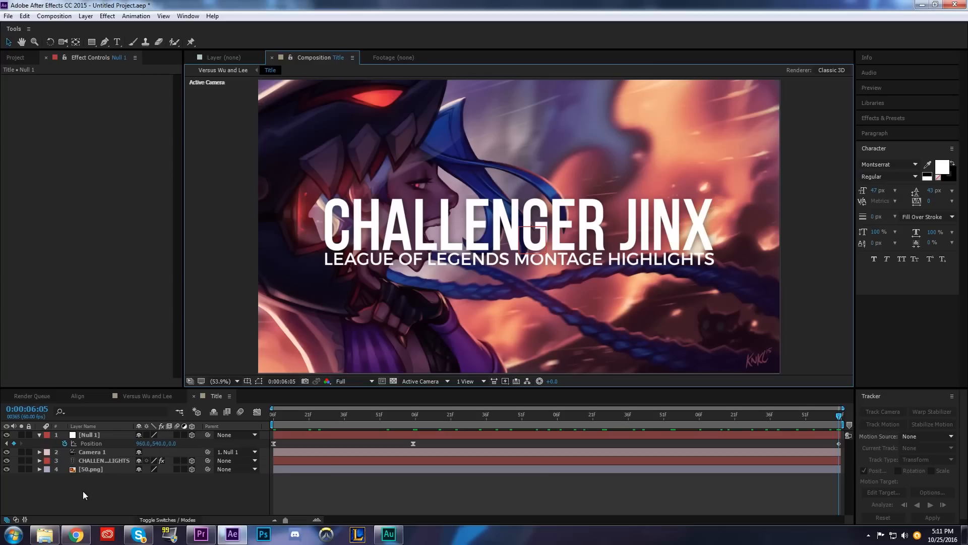
{"action": "key", "text": "ctrl+z"}
Add the expression wiggle(5,5) to Null 1's position and preview the camera shake from the start
{"action": "left_click", "coordinate": [64, 443], "text": "alt"}
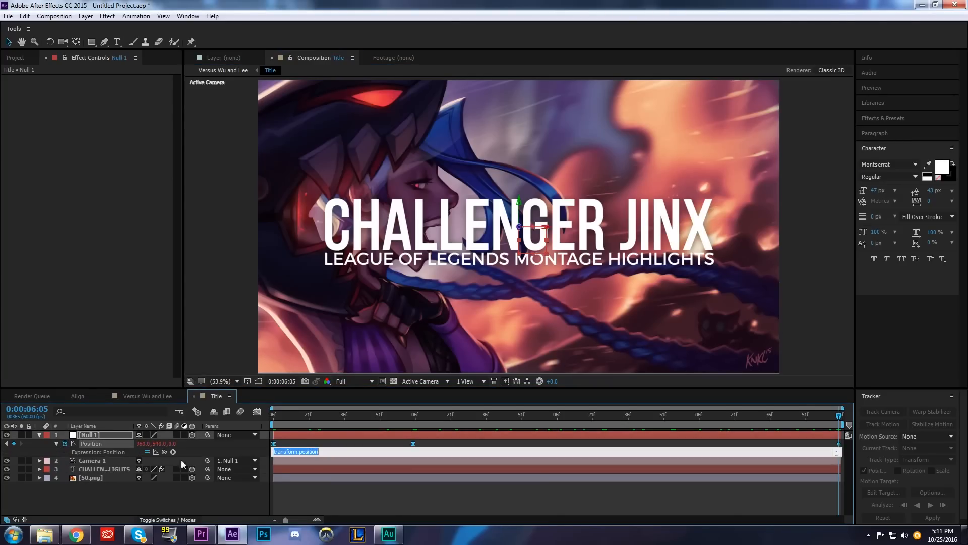
{"action": "type", "text": "wiggle"}
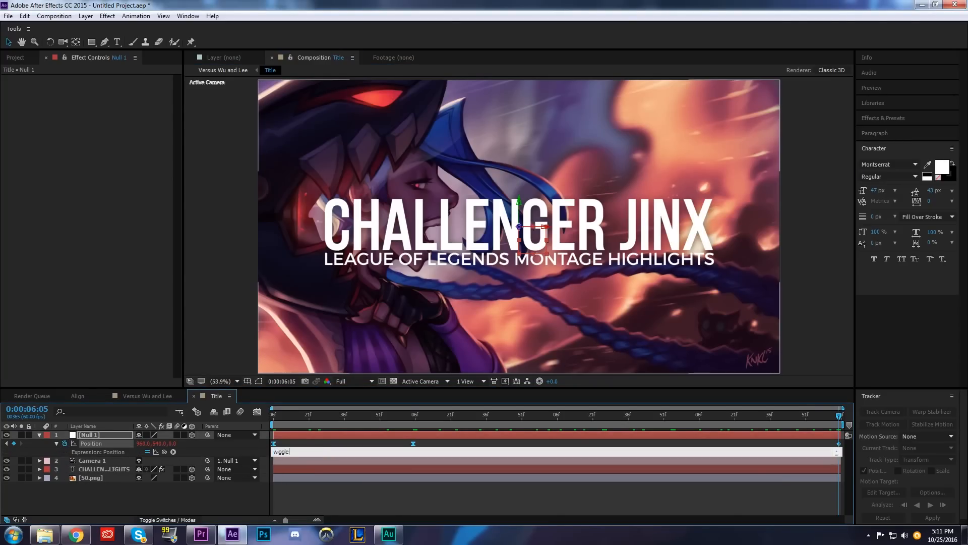
{"action": "type", "text": "(5,5)"}
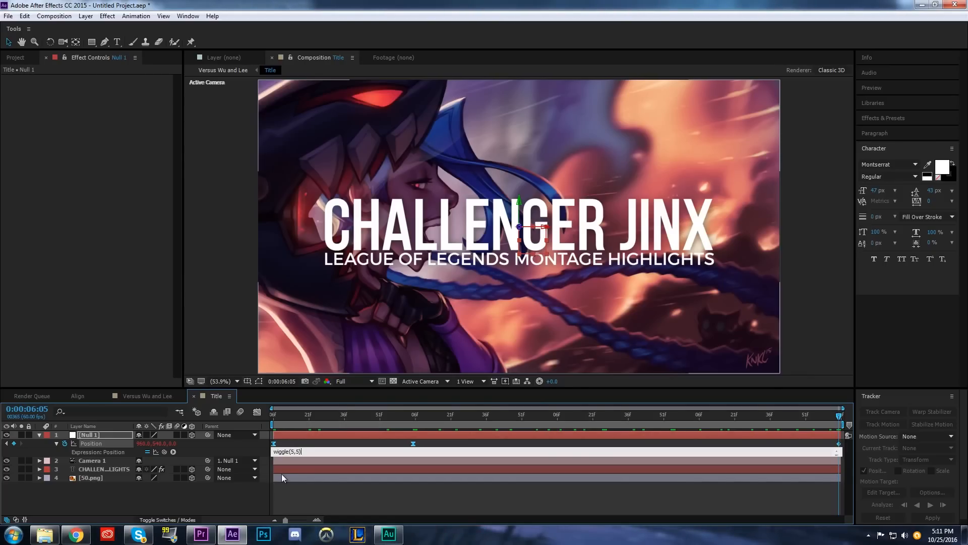
{"action": "left_click_drag", "start_coordinate": [293, 417], "coordinate": [262, 424]}
{"action": "key", "text": "space"}
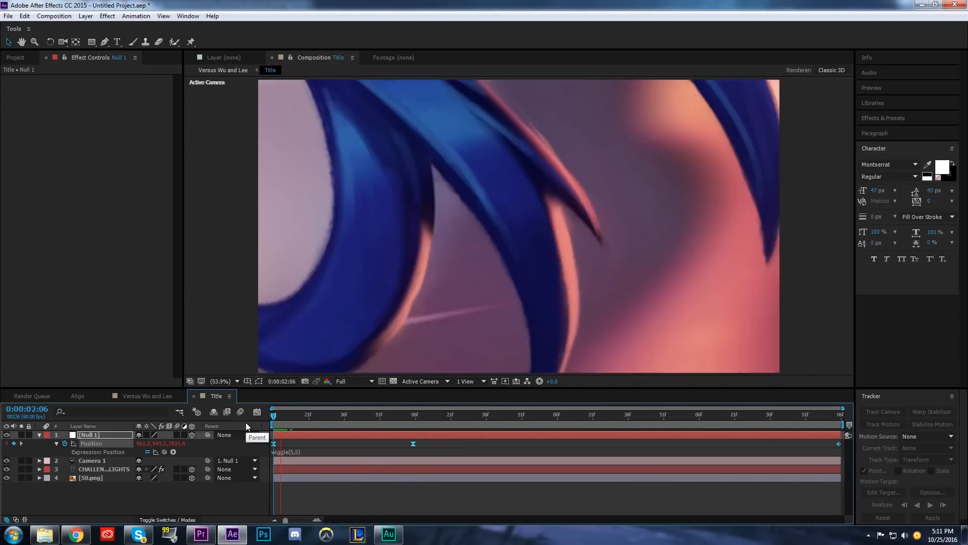
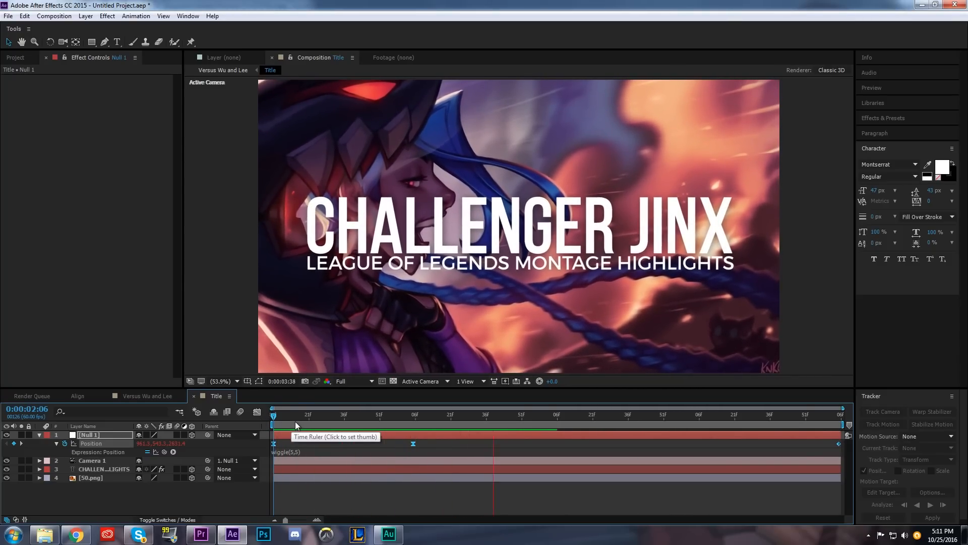
Change the expression on Null 1's position to wiggle(2.5,5)
{"action": "left_click", "coordinate": [345, 427]}
{"action": "left_click", "coordinate": [291, 451]}
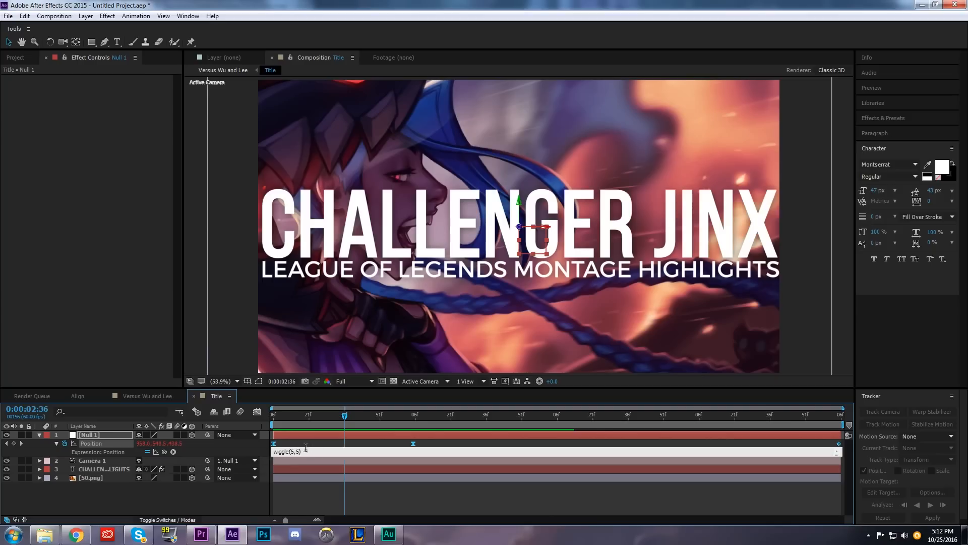
{"action": "mouse_move", "coordinate": [290, 451]}
{"action": "left_mouse_down"}
{"action": "mouse_move", "coordinate": [300, 451]}
{"action": "mouse_move", "coordinate": [292, 453]}
{"action": "left_mouse_up"}
{"action": "key", "text": "BackSpace"}
{"action": "key", "text": "BackSpace"}
{"action": "key", "text": "BackSpace"}
{"action": "key", "text": "BackSpace"}
{"action": "key", "text": "BackSpace"}
{"action": "key", "text": "BackSpace"}
{"action": "key", "text": "BackSpace"}
{"action": "key", "text": "BackSpace"}
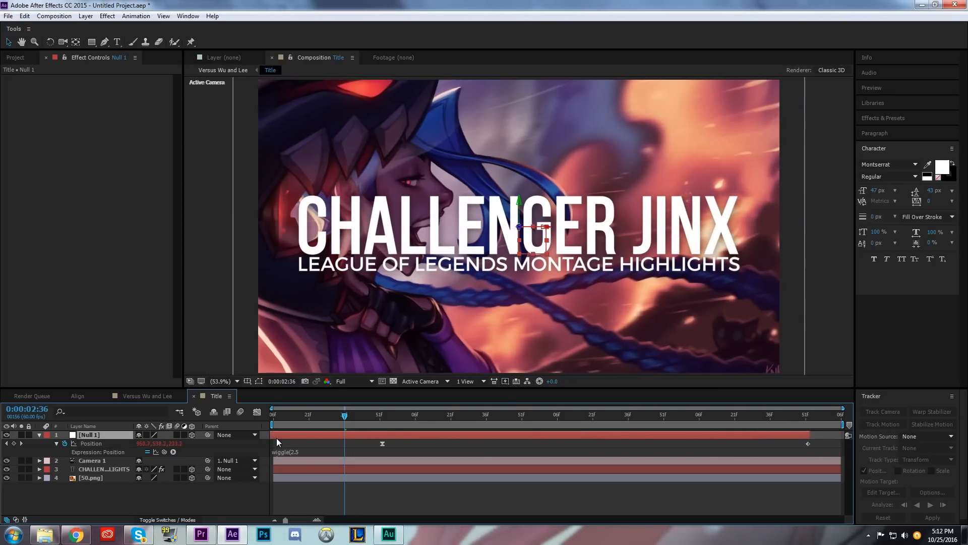
{"action": "left_click", "coordinate": [312, 453]}
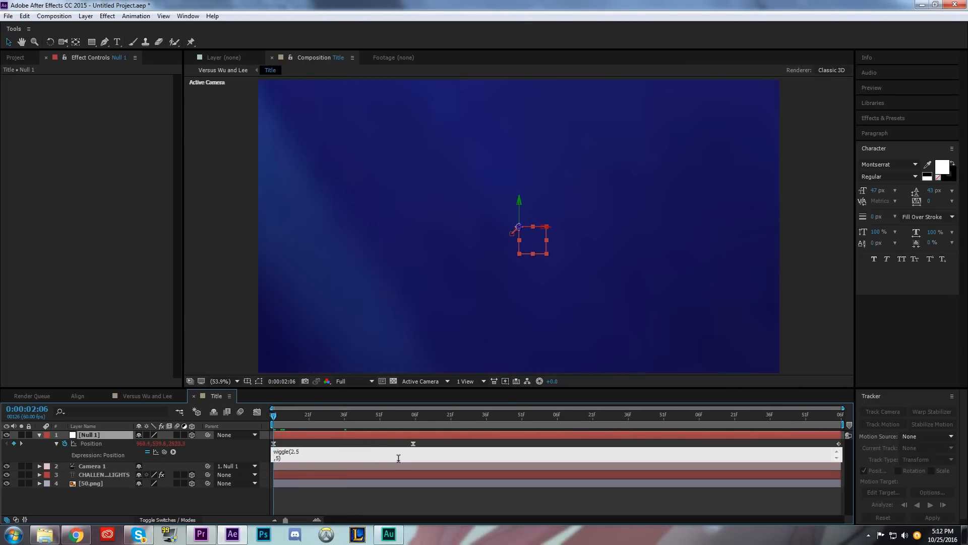
Preview the camera shake from the start of the Title composition
{"action": "left_click_drag", "start_coordinate": [297, 414], "coordinate": [171, 423]}
{"action": "key", "text": "space"}
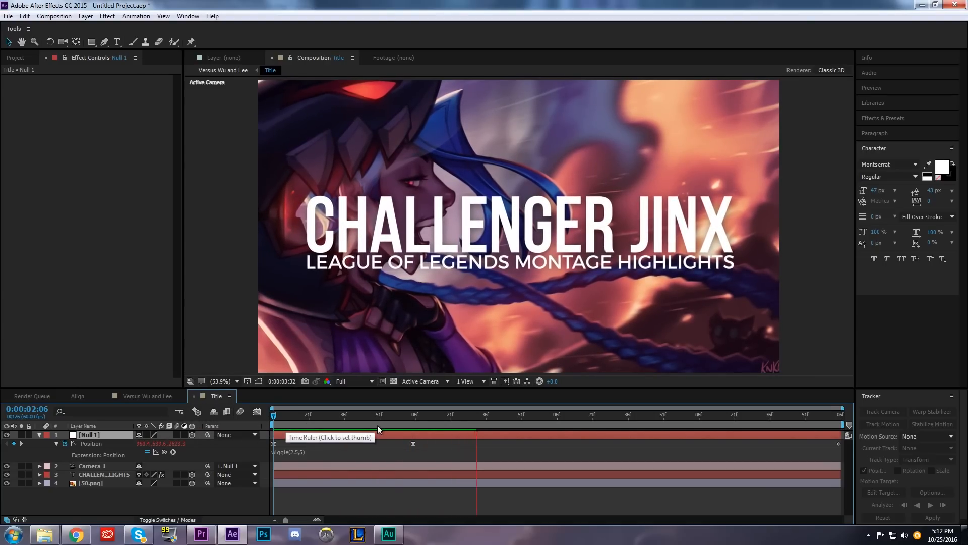
{"action": "left_click_drag", "start_coordinate": [377, 425], "coordinate": [239, 435]}
{"action": "key", "text": "space"}
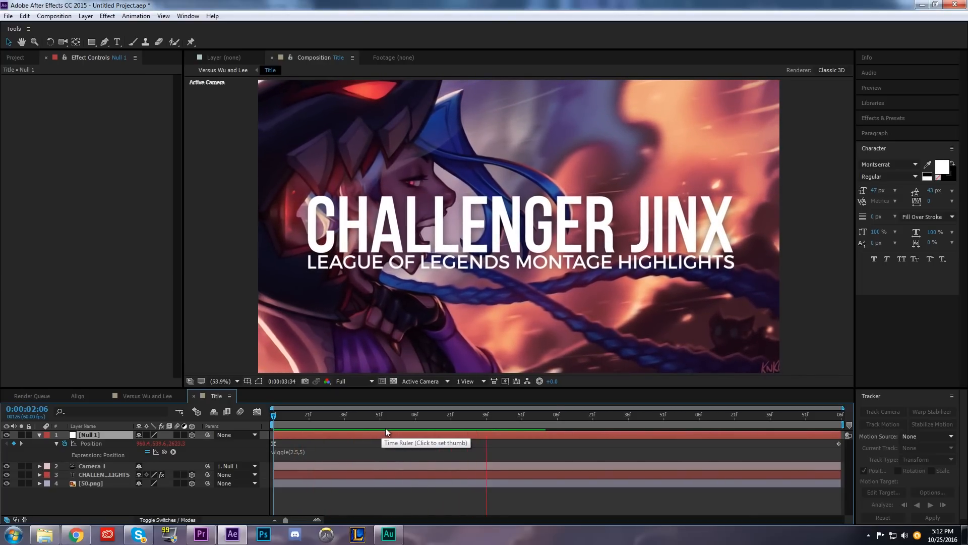
{"action": "left_click", "coordinate": [394, 427]}
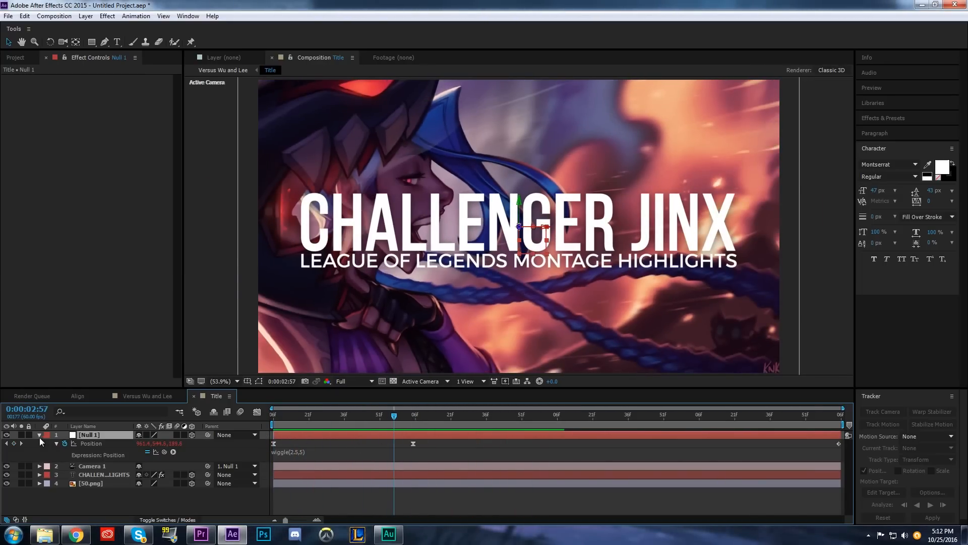
With the current time at Null 1's second position keyframe, 0:00:03:05, add an adjustment layer and rename it Blur Layer
{"action": "left_click", "coordinate": [39, 435]}
{"action": "left_click_drag", "start_coordinate": [362, 415], "coordinate": [415, 417]}
{"action": "key", "text": "p"}
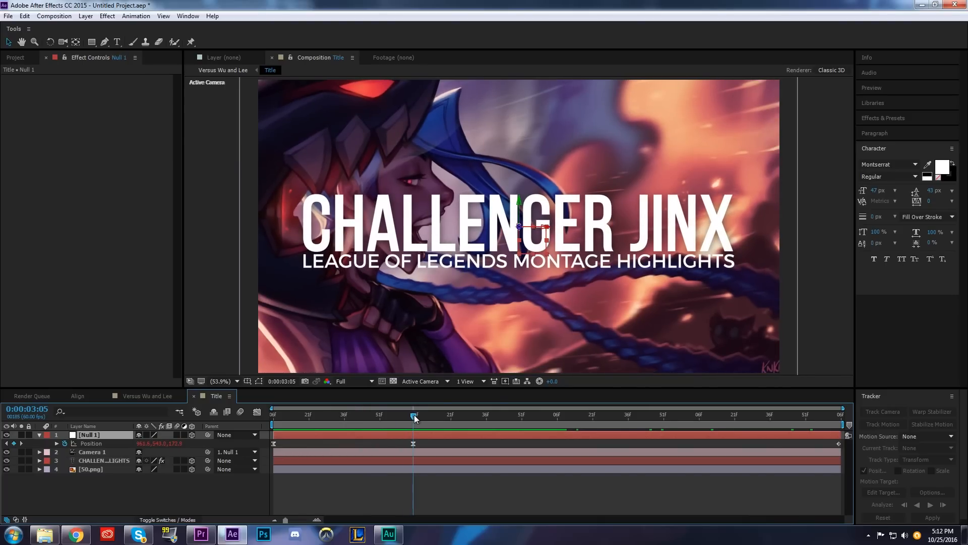
{"action": "left_click", "coordinate": [85, 15]}
{"action": "mouse_move", "coordinate": [101, 26]}
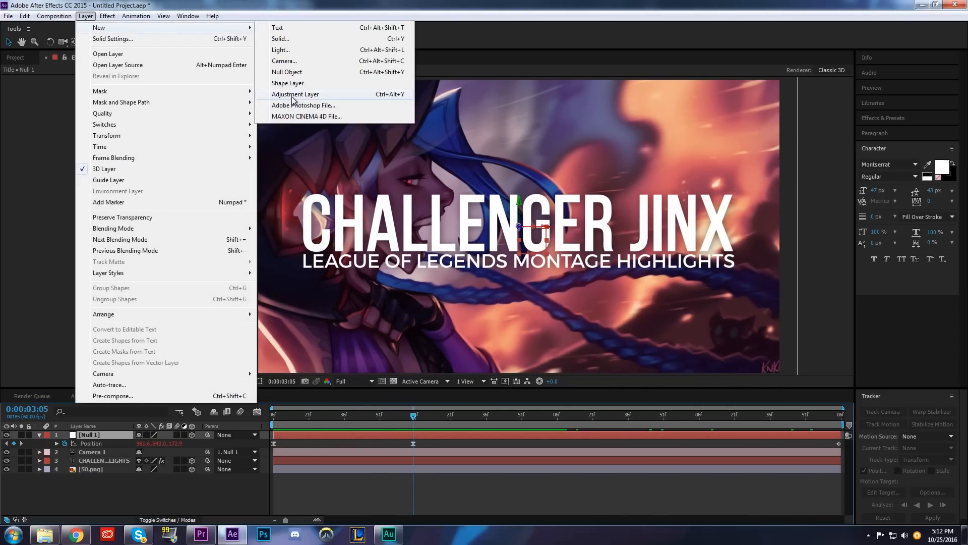
{"action": "left_click", "coordinate": [292, 98]}
{"action": "right_click", "coordinate": [88, 430]}
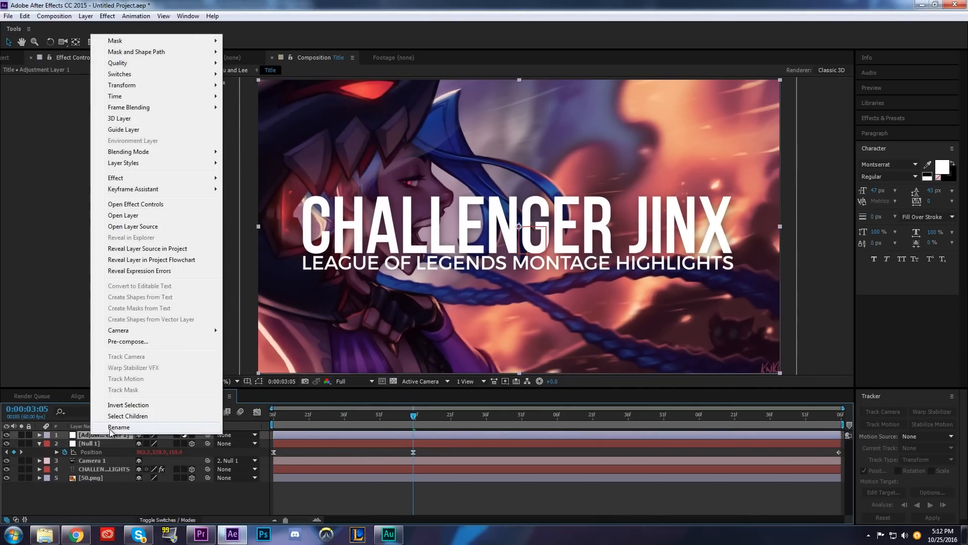
{"action": "left_click", "coordinate": [104, 422]}
{"action": "type", "text": "Blur Layer"}
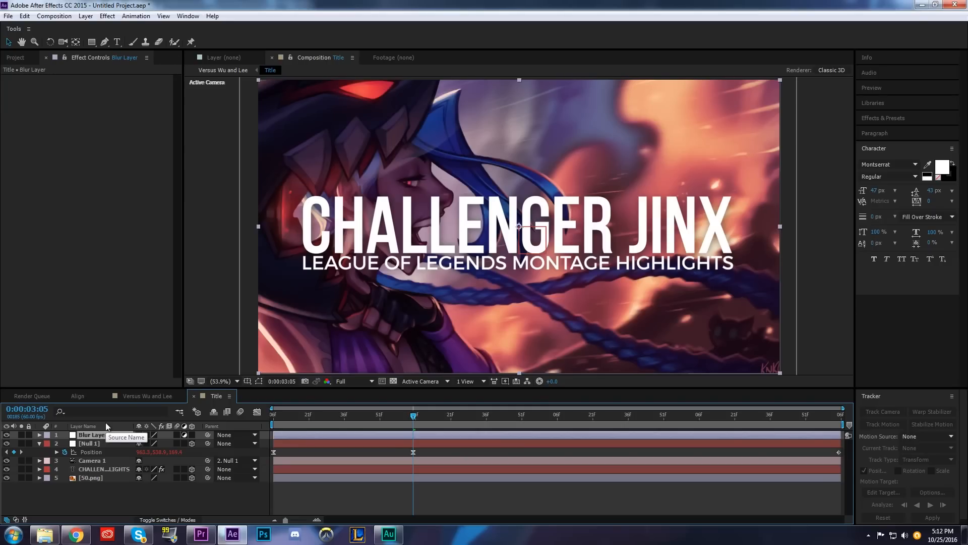
Apply CC Radial Blur to the Blur Layer and set its type to Straight Zoom
{"action": "right_click", "coordinate": [41, 101]}
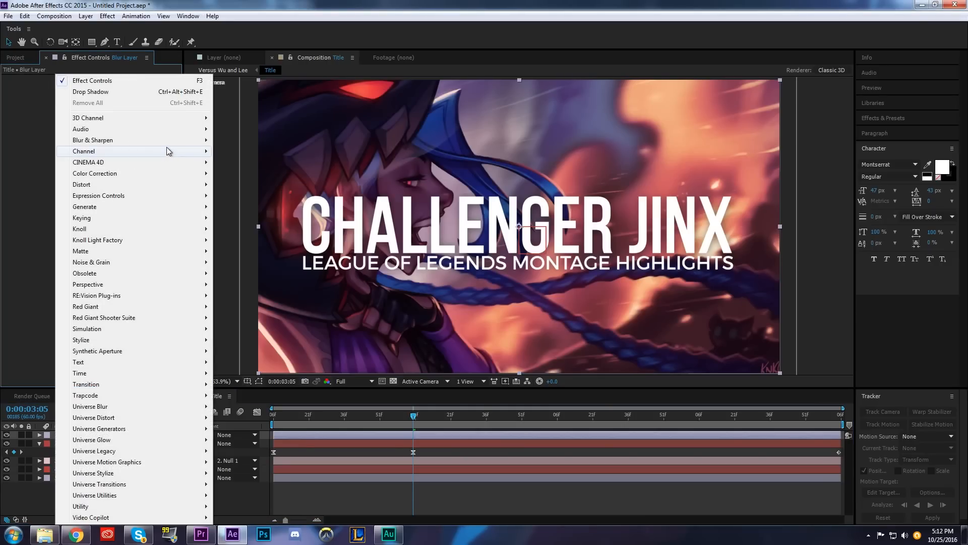
{"action": "mouse_move", "coordinate": [168, 143]}
{"action": "left_click", "coordinate": [275, 187]}
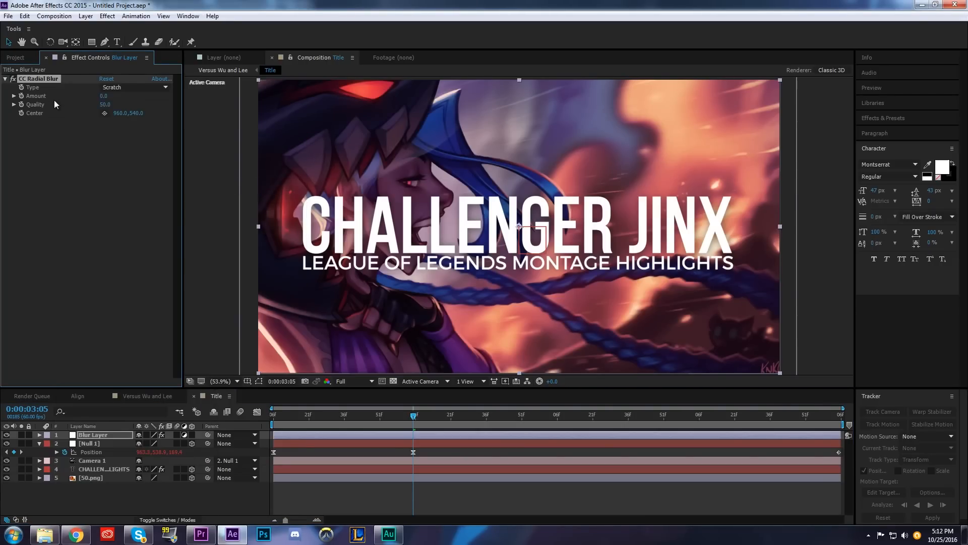
{"action": "left_click", "coordinate": [138, 88]}
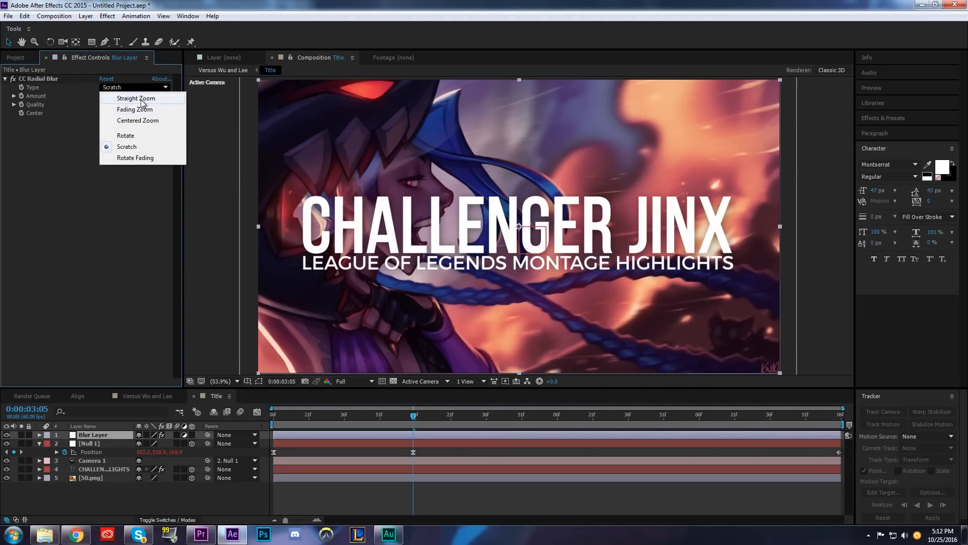
{"action": "left_click", "coordinate": [136, 99]}
Keyframe the radial blur's Amount at 0 at 0:00:03:05 and at 50 at the composition's start, 0:00:02:06
{"action": "key", "text": "u"}
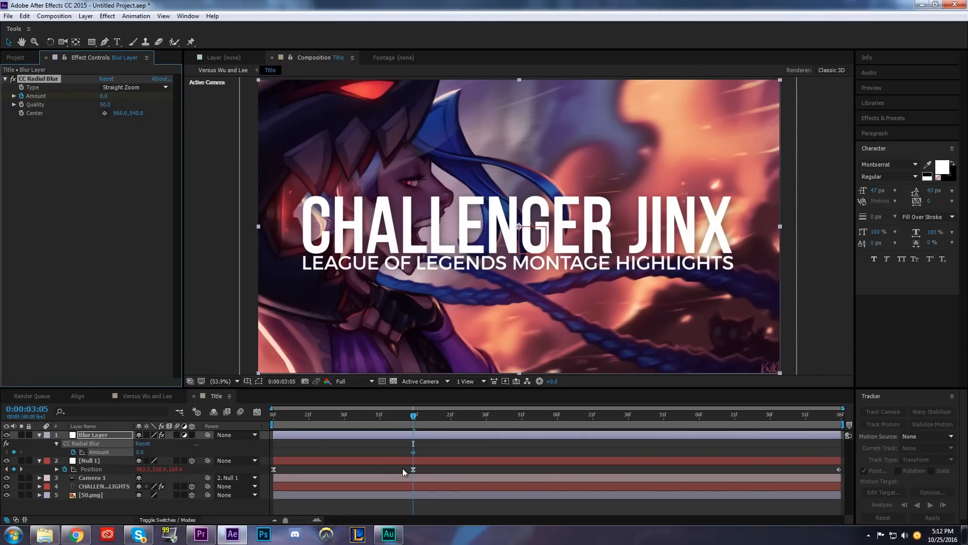
{"action": "key", "text": "Home"}
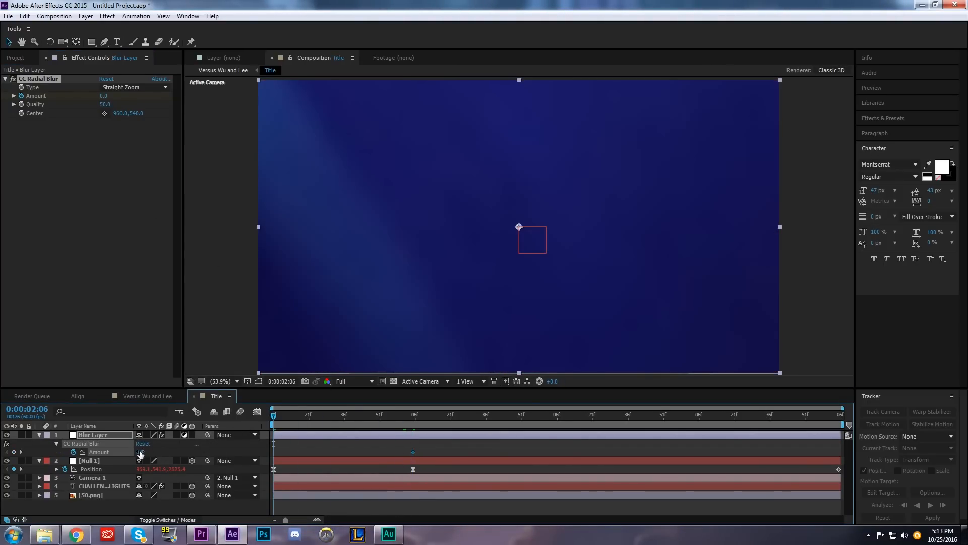
{"action": "type", "text": "0"}
{"action": "key", "text": "Return"}
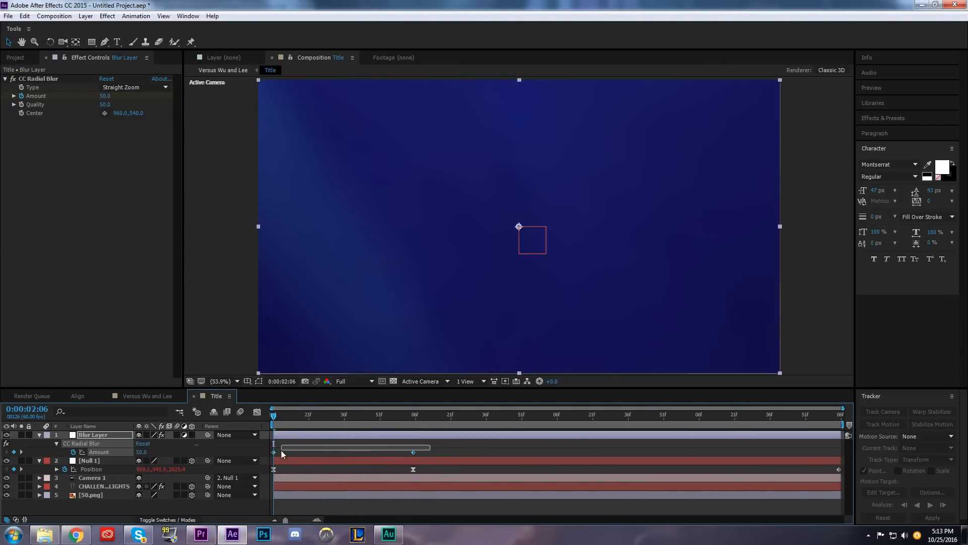
Apply Easy Ease to both blur Amount keyframes and stretch the second one's incoming speed influence back near the start
{"action": "left_click_drag", "start_coordinate": [264, 455], "coordinate": [263, 458]}
{"action": "key", "text": "F9"}
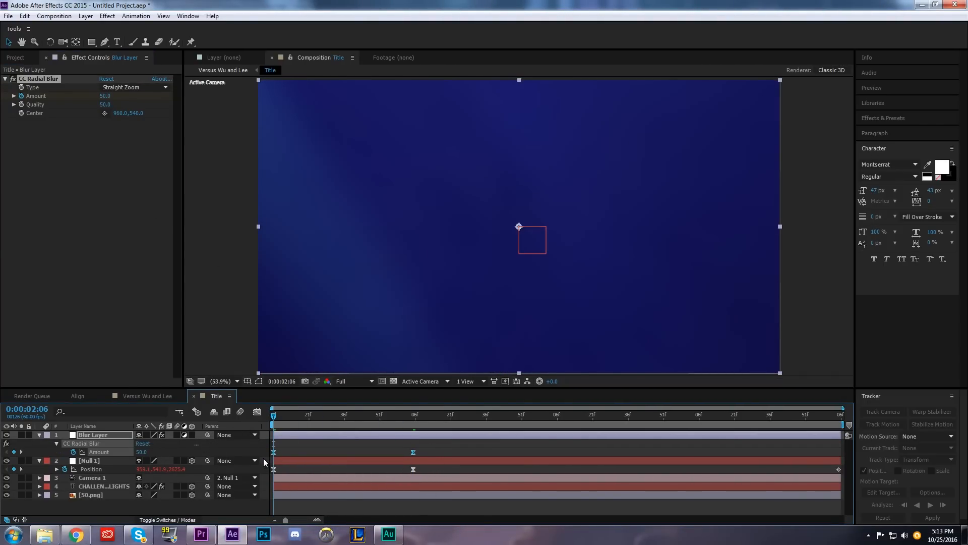
{"action": "left_click", "coordinate": [257, 413]}
{"action": "left_click", "coordinate": [380, 481]}
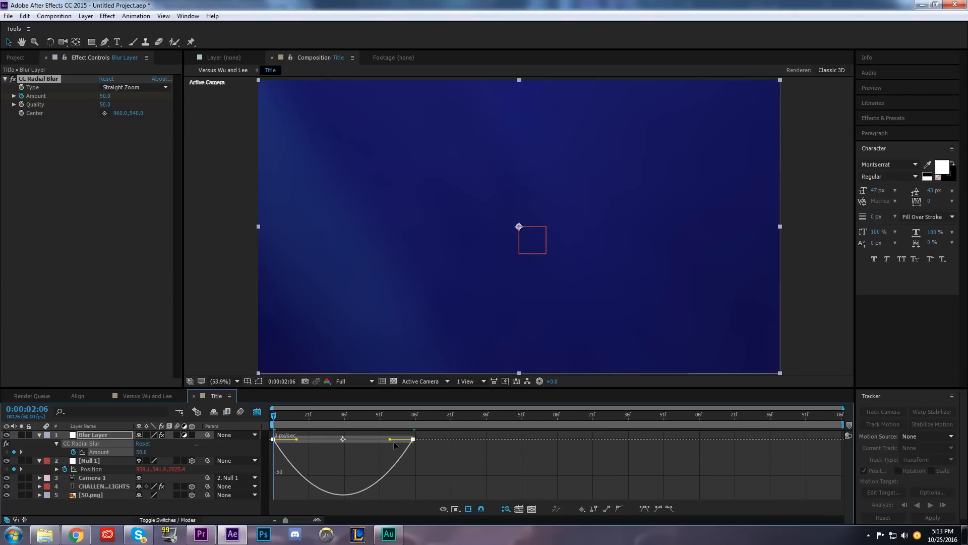
{"action": "left_click_drag", "start_coordinate": [391, 440], "coordinate": [288, 438]}
{"action": "left_click", "coordinate": [240, 412]}
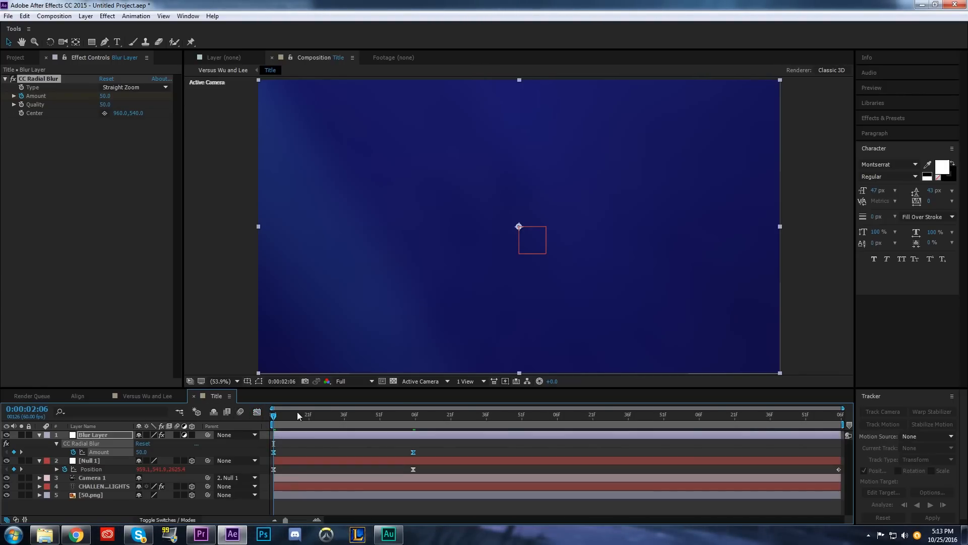
Preview the title's zoom-in with the animated radial blur from the start
{"action": "key", "text": "space"}
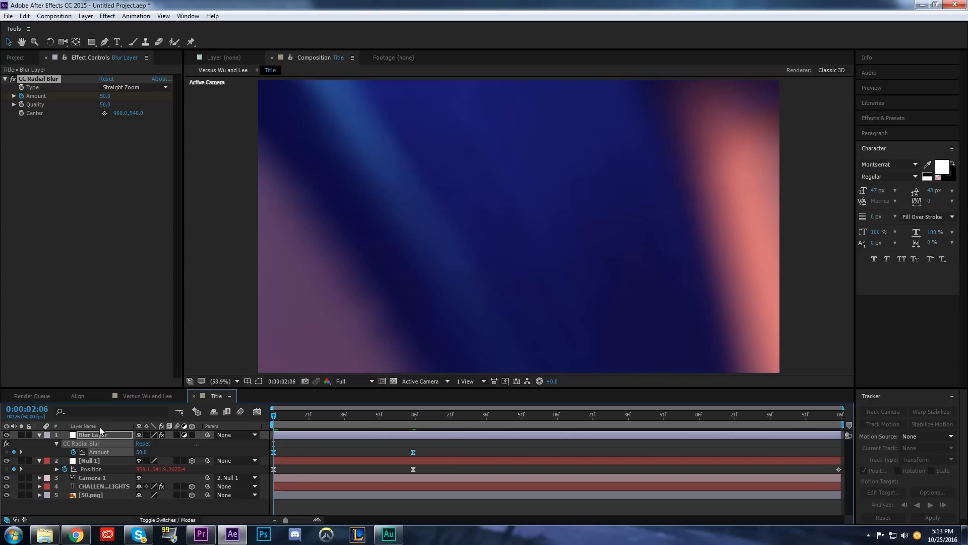
{"action": "left_click", "coordinate": [39, 435]}
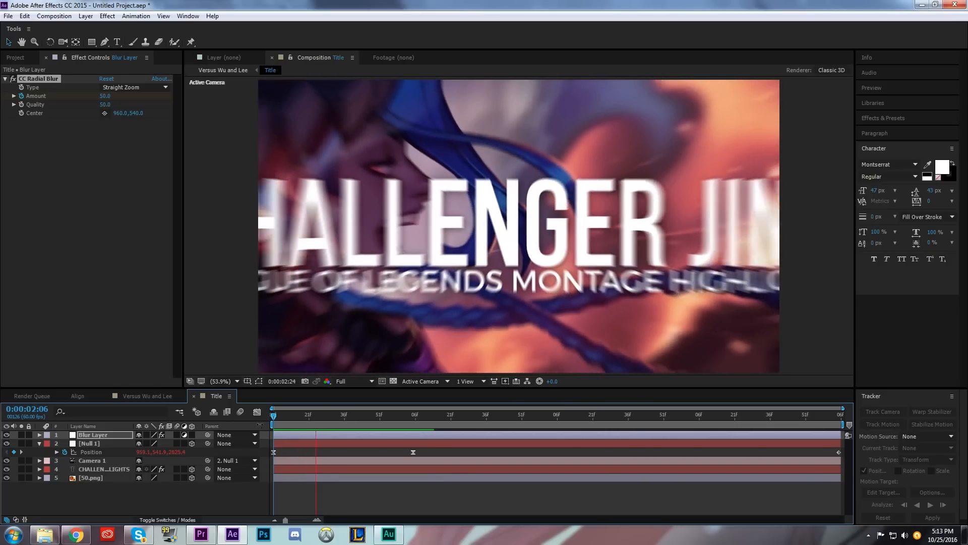
{"action": "key", "text": "space"}
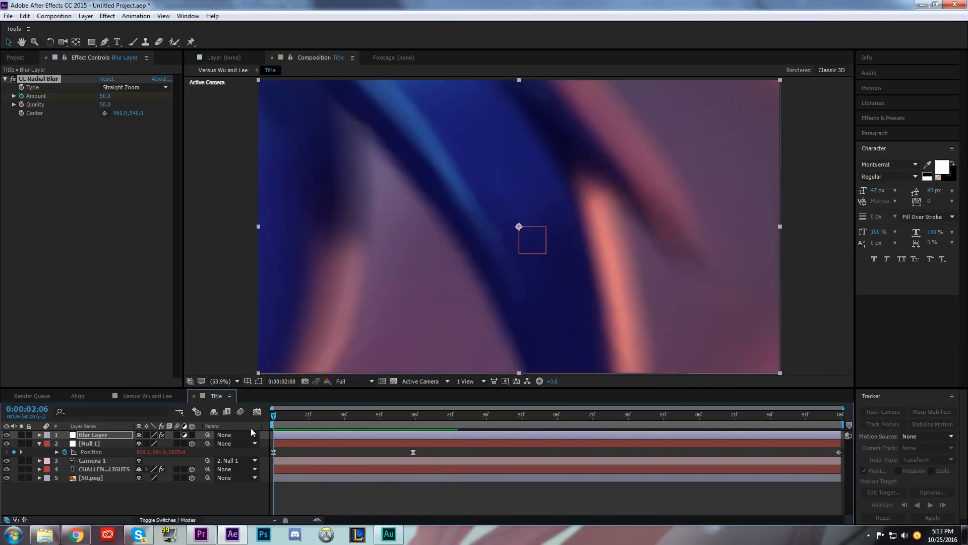
{"action": "left_click_drag", "start_coordinate": [251, 428], "coordinate": [667, 467]}
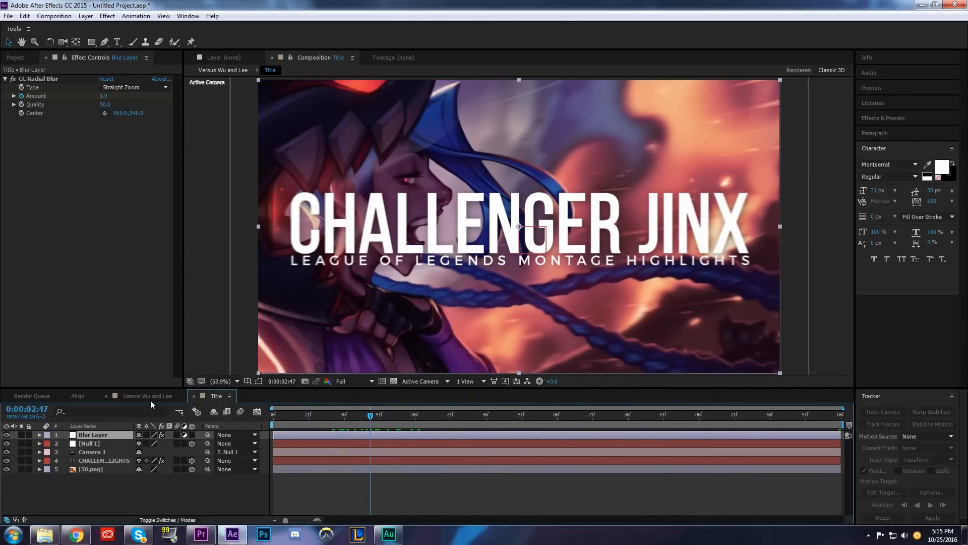
Open the Versus Wu and Lee composition and move the current time to the Title layer's start at 0:00:02:06
{"action": "left_click", "coordinate": [147, 396]}
{"action": "left_click_drag", "start_coordinate": [359, 423], "coordinate": [384, 452]}
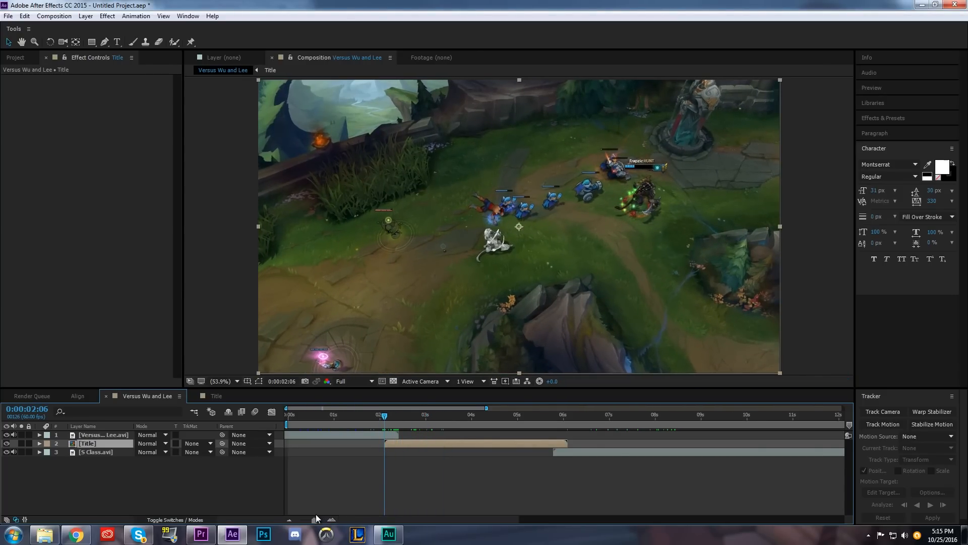
{"action": "left_click_drag", "start_coordinate": [316, 519], "coordinate": [318, 521]}
{"action": "left_click", "coordinate": [501, 447]}
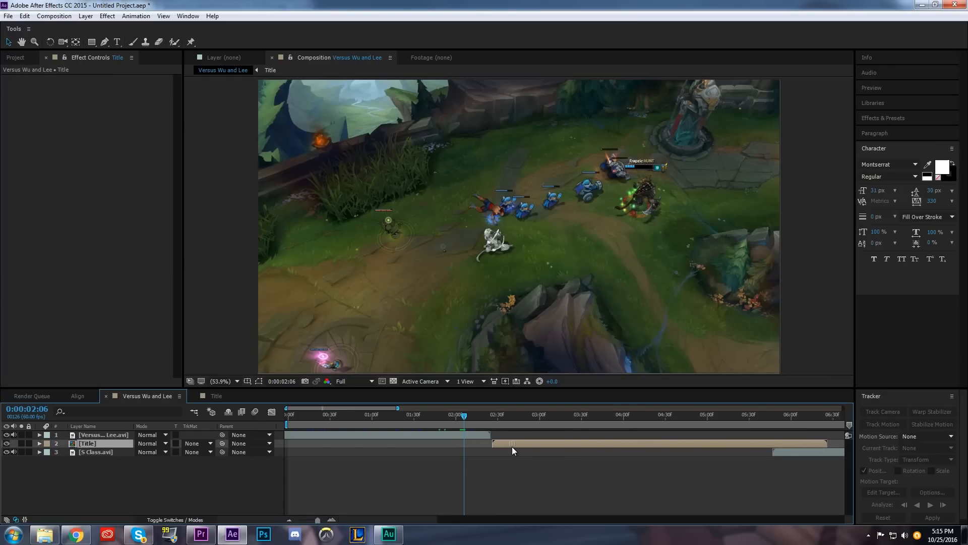
{"action": "left_click_drag", "start_coordinate": [490, 412], "coordinate": [516, 423]}
{"action": "key", "text": "ctrl+z"}
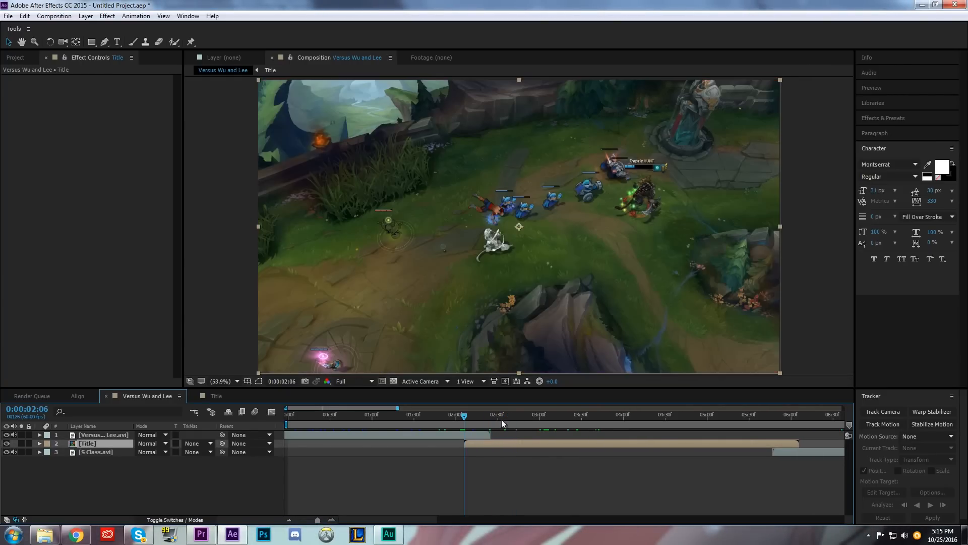
Make the Versus Wu and Lee.avi clip a 3D layer and add a position keyframe at 0:00:02:06
{"action": "left_click", "coordinate": [477, 434]}
{"action": "left_click", "coordinate": [39, 435]}
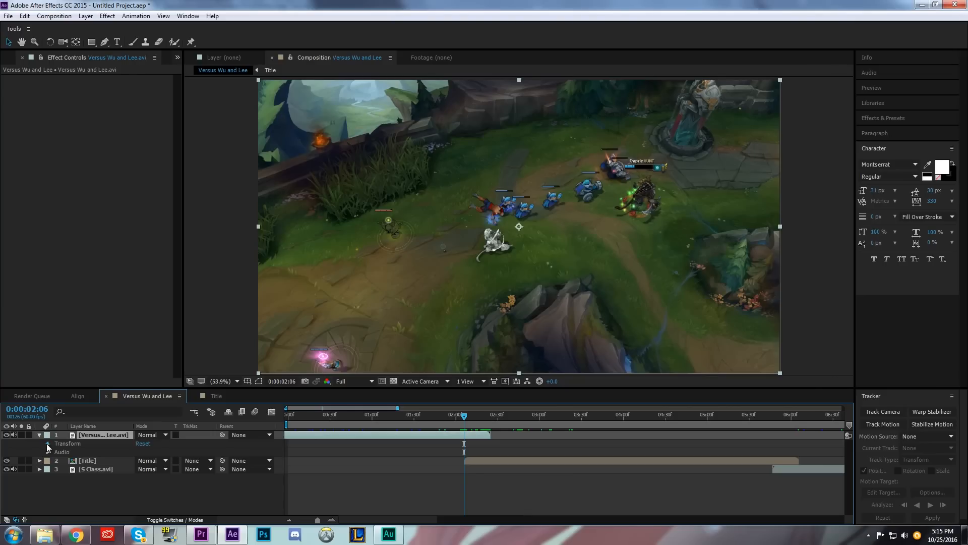
{"action": "left_click", "coordinate": [48, 443]}
{"action": "left_click", "coordinate": [176, 523]}
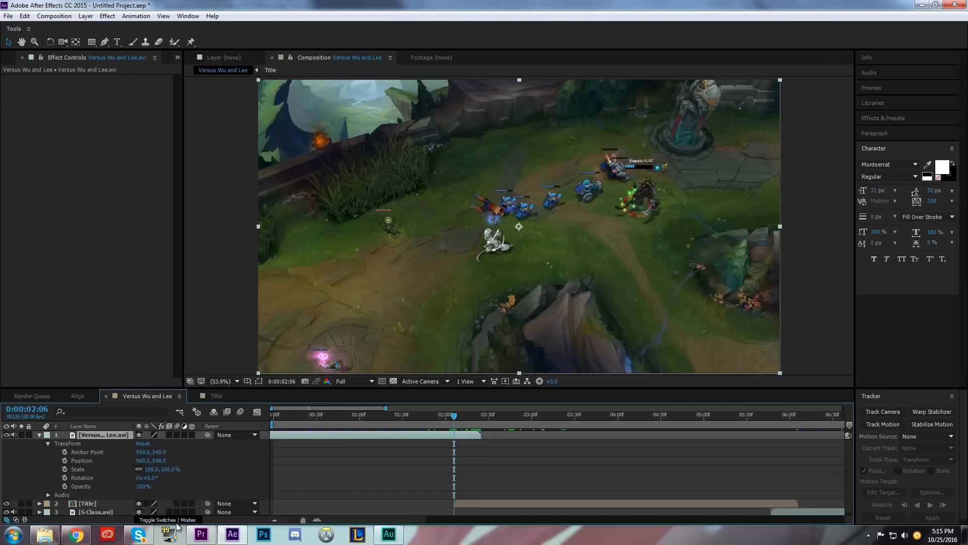
{"action": "left_click", "coordinate": [191, 434]}
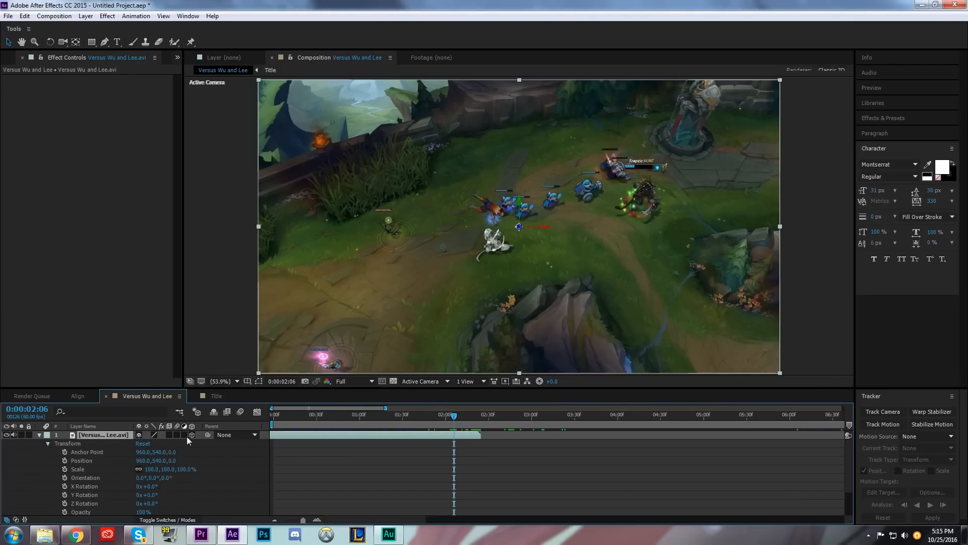
{"action": "key", "text": "alt+shift+p"}
Add a second position keyframe to the Versus Wu and Lee.avi clip at 0:00:02:23 with a Z position of -2370
{"action": "left_click_drag", "start_coordinate": [454, 419], "coordinate": [482, 420]}
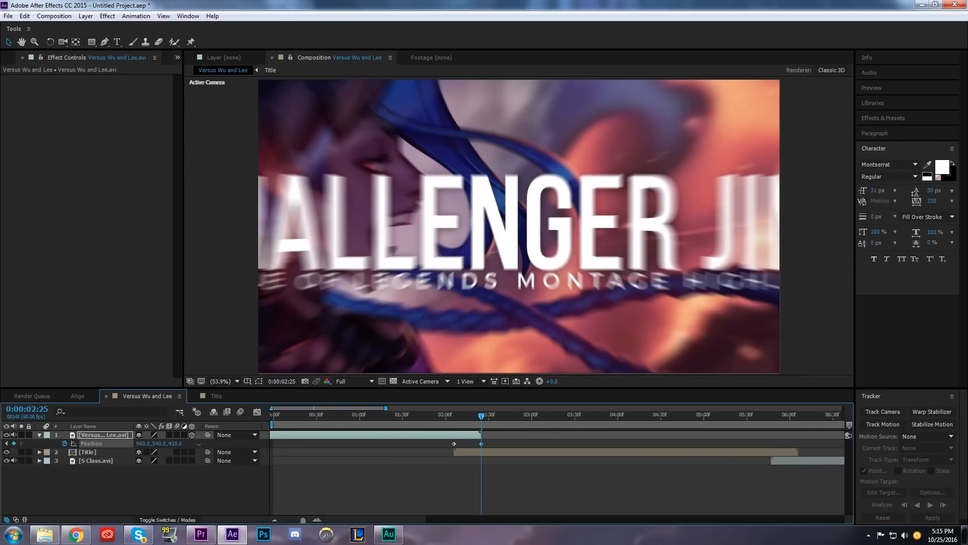
{"action": "left_click_drag", "start_coordinate": [481, 443], "coordinate": [479, 444]}
{"action": "left_click_drag", "start_coordinate": [482, 417], "coordinate": [479, 417]}
{"action": "left_click_drag", "start_coordinate": [301, 520], "coordinate": [303, 521]}
{"action": "left_click_drag", "start_coordinate": [176, 444], "coordinate": [53, 448]}
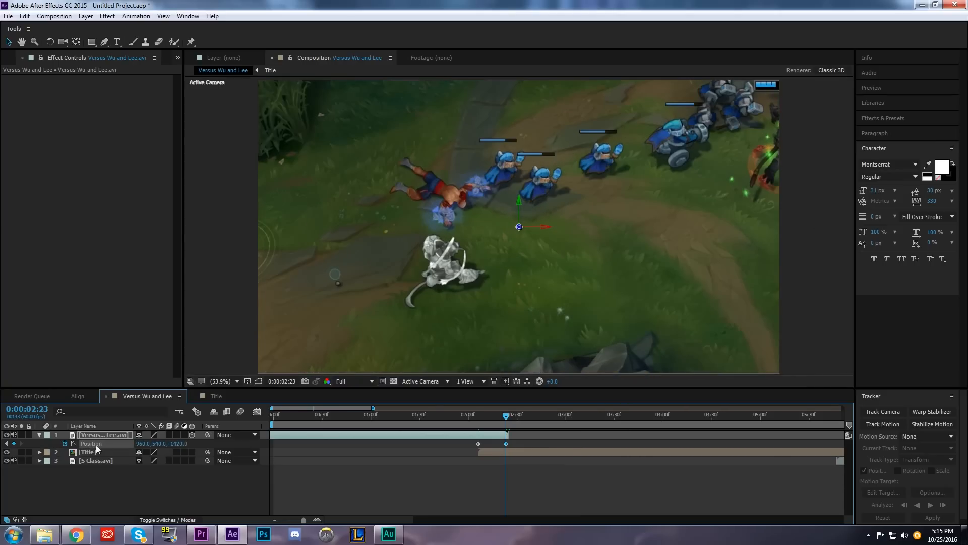
{"action": "left_click_drag", "start_coordinate": [188, 444], "coordinate": [138, 448]}
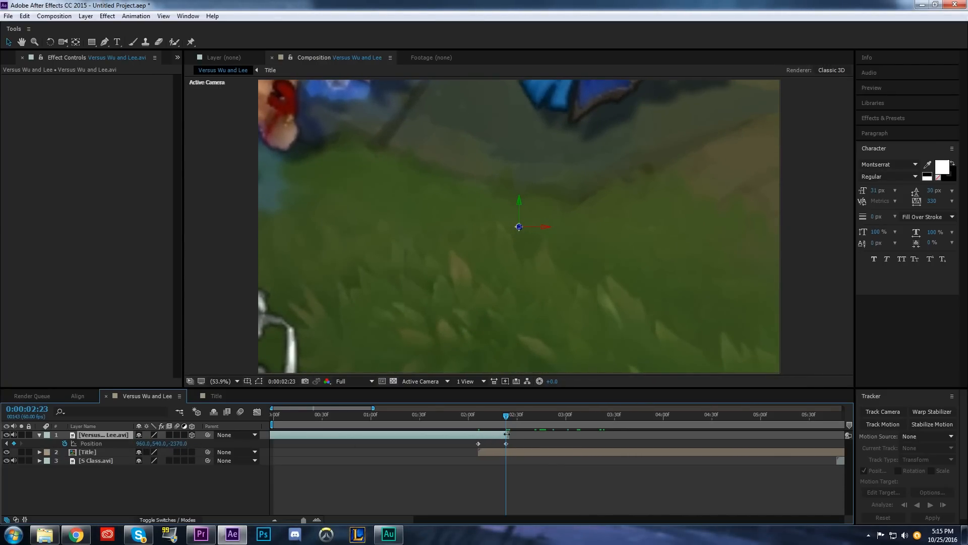
Preview the first gameplay clip's zoom into the title from 0:00:02:07
{"action": "left_click_drag", "start_coordinate": [507, 424], "coordinate": [482, 423]}
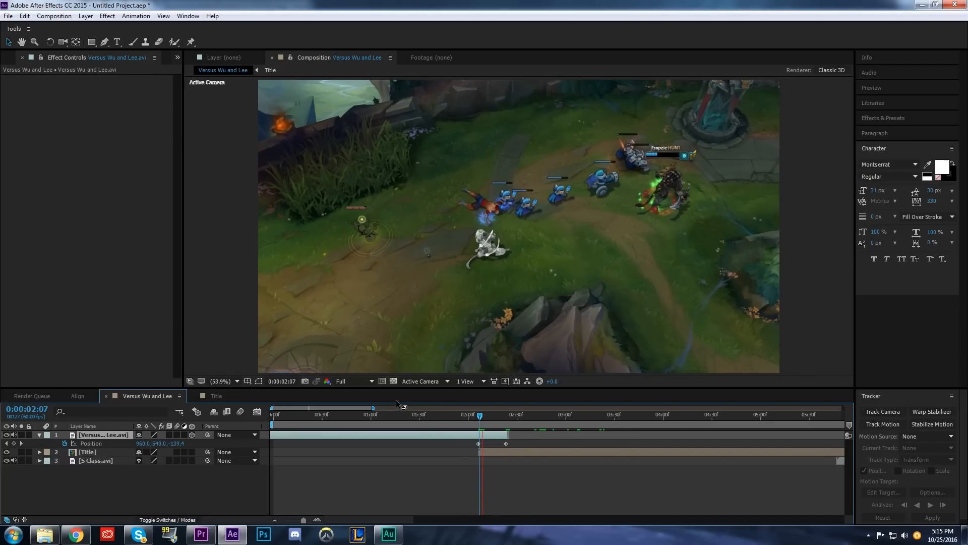
{"action": "left_click", "coordinate": [14, 461]}
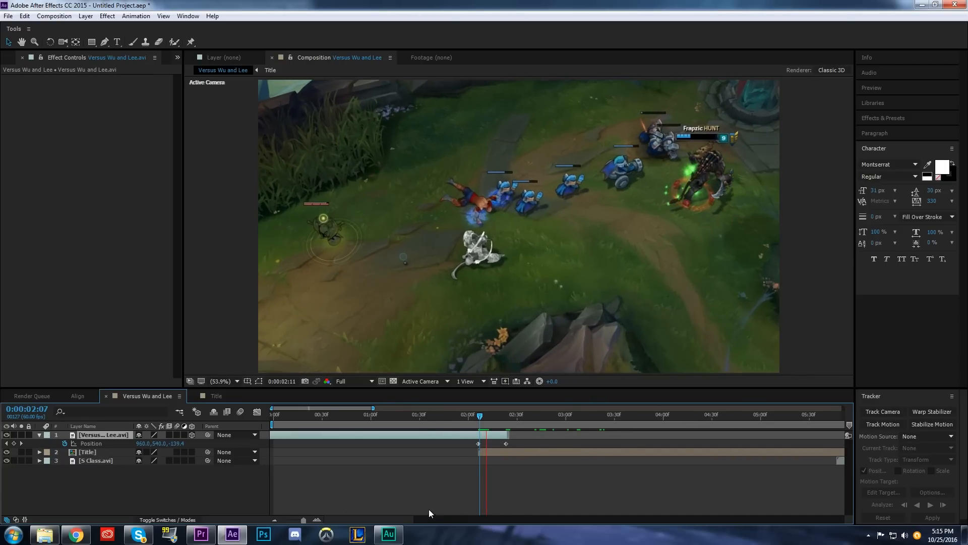
{"action": "left_click_drag", "start_coordinate": [303, 519], "coordinate": [307, 520]}
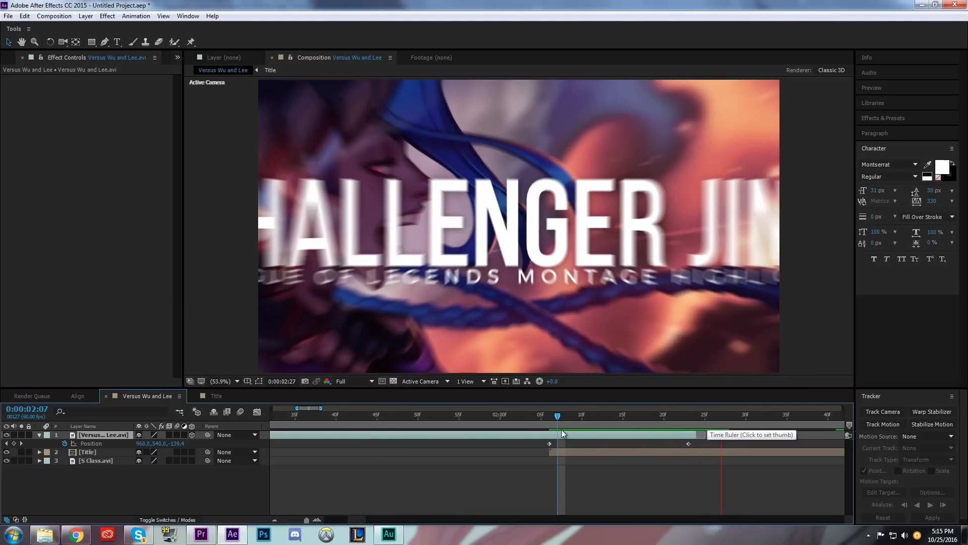
Apply Easy Ease to both position keyframes of the Versus Wu and Lee.avi clip
{"action": "left_click", "coordinate": [548, 425]}
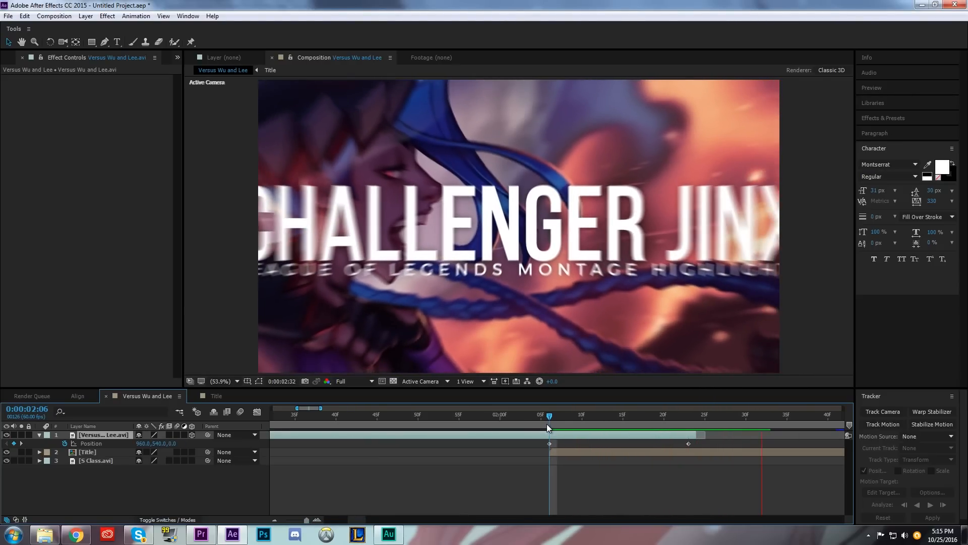
{"action": "left_click_drag", "start_coordinate": [548, 426], "coordinate": [615, 423]}
{"action": "left_click_drag", "start_coordinate": [704, 447], "coordinate": [540, 443]}
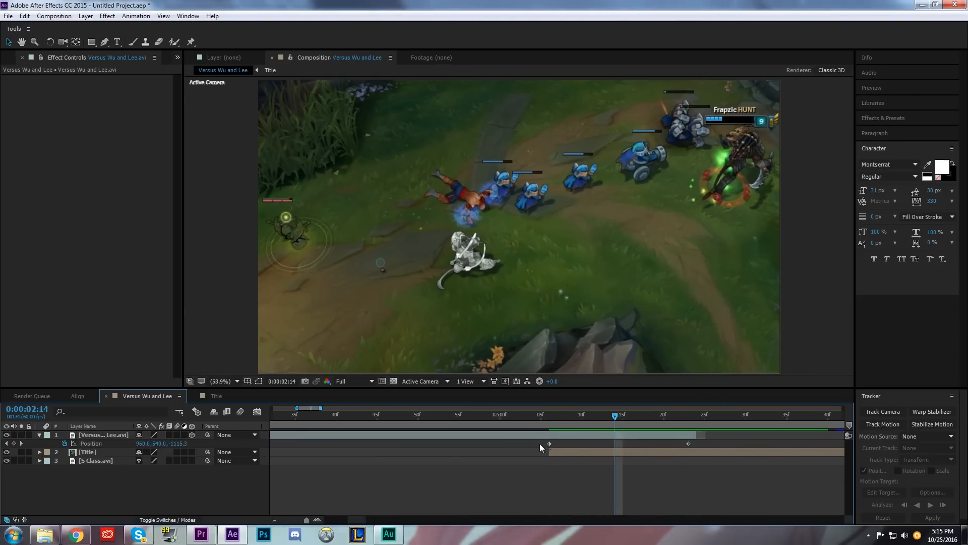
{"action": "key", "text": "F9"}
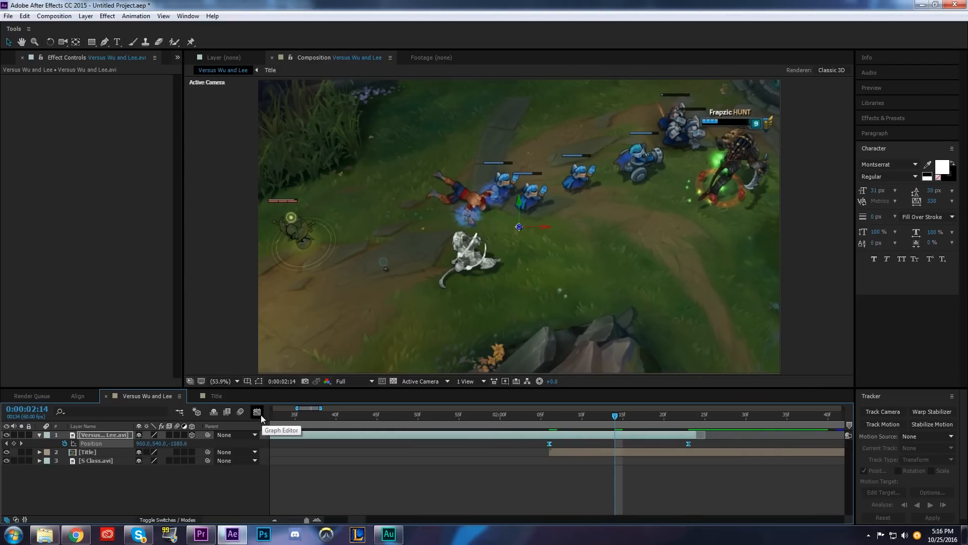
Reshape the clip's position speed graph so the zoom peaks early and eases out slowly, and preview the result
{"action": "left_click", "coordinate": [637, 428]}
{"action": "key", "text": "shift+F3"}
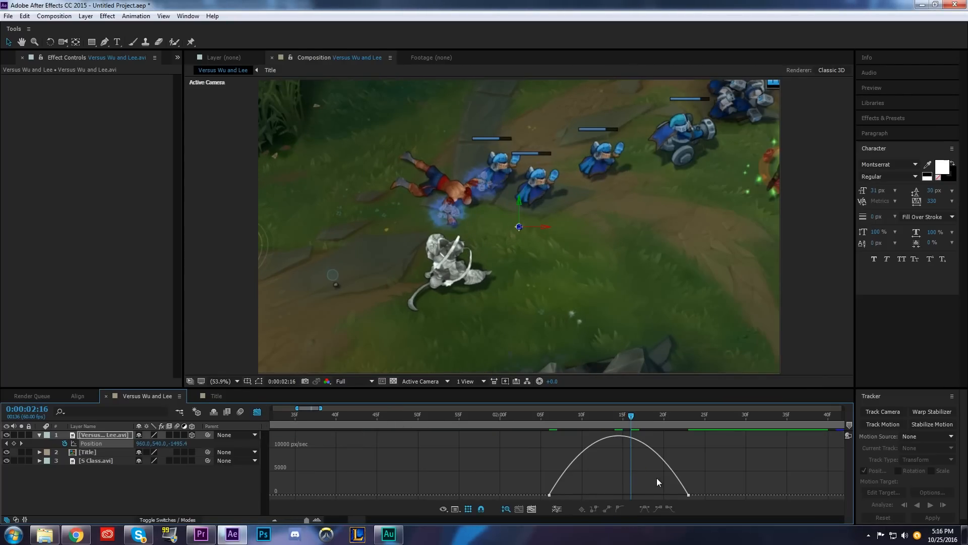
{"action": "left_click", "coordinate": [676, 476]}
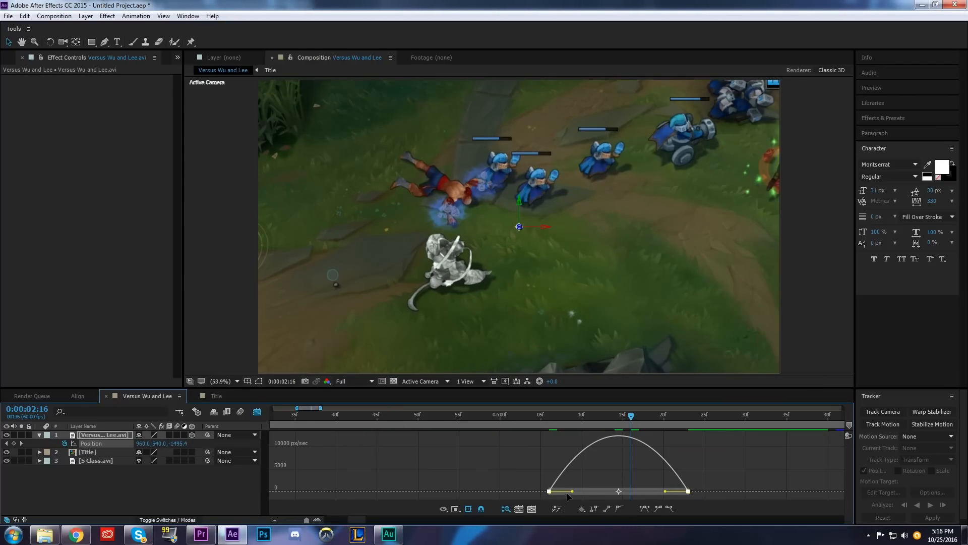
{"action": "left_click_drag", "start_coordinate": [666, 492], "coordinate": [557, 446]}
{"action": "left_click", "coordinate": [550, 420]}
{"action": "key", "text": "space"}
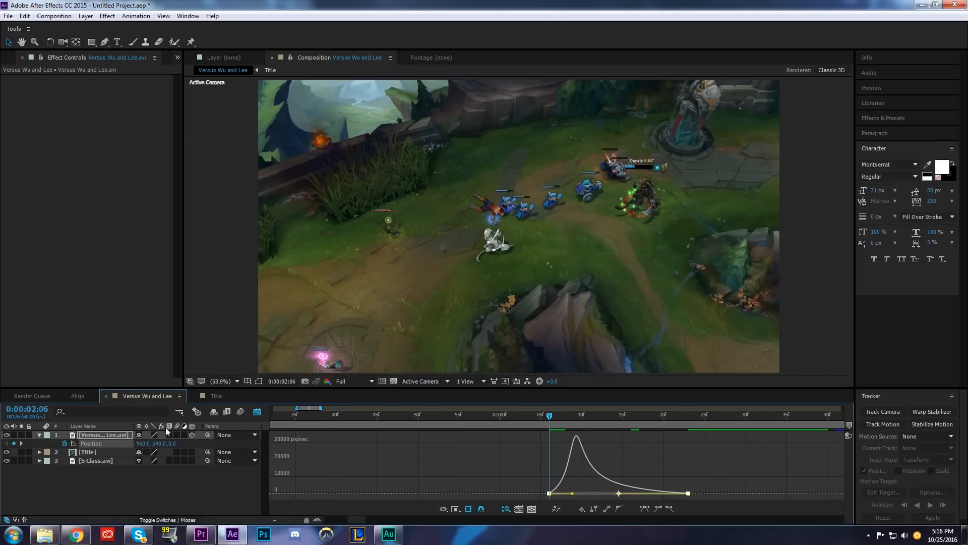
{"action": "left_click", "coordinate": [244, 412]}
{"action": "left_click", "coordinate": [649, 428]}
{"action": "key", "text": "Page_Down"}
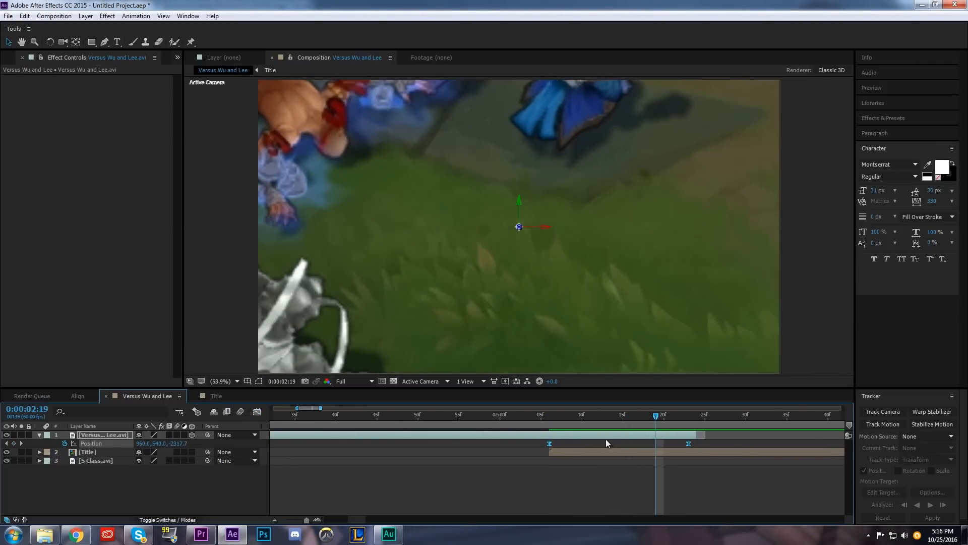
Reshape the clip's position speed graph so the zoom starts slowly and peaks just before the second keyframe, and preview it from 0:00:02:06
{"action": "left_click", "coordinate": [257, 412]}
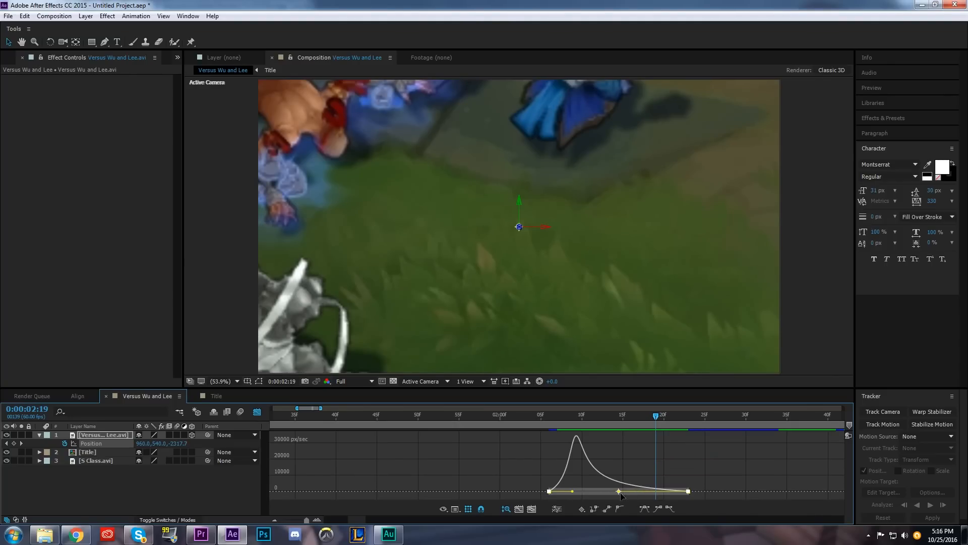
{"action": "left_click_drag", "start_coordinate": [630, 492], "coordinate": [685, 495]}
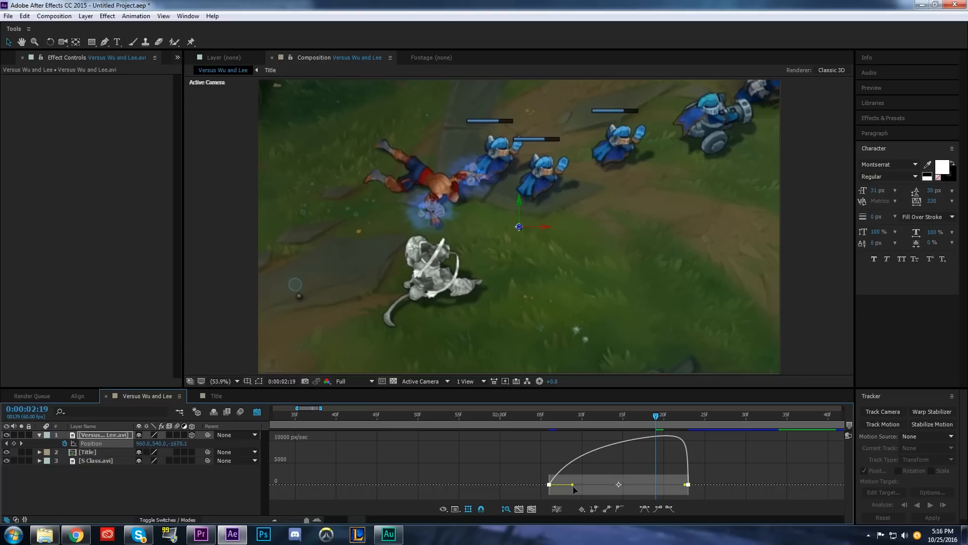
{"action": "left_click_drag", "start_coordinate": [572, 490], "coordinate": [661, 492]}
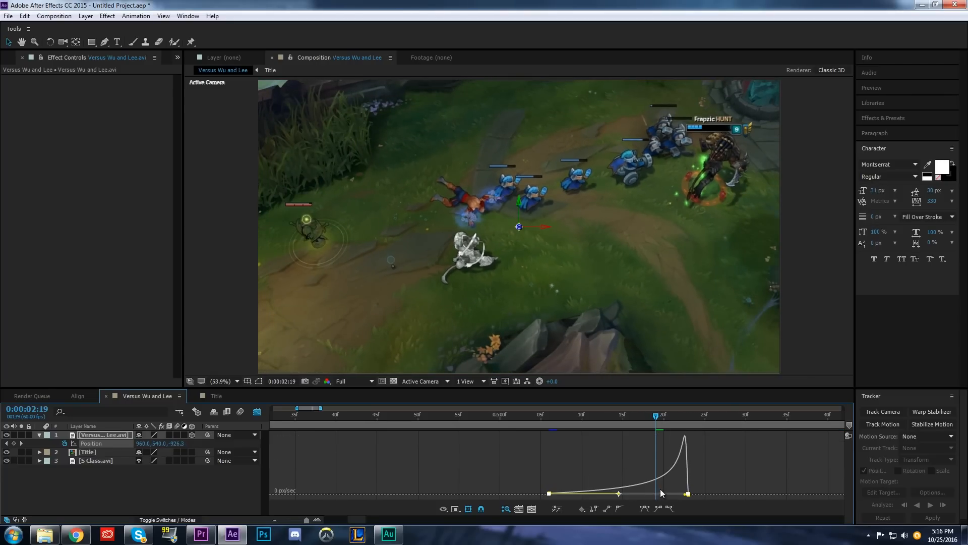
{"action": "left_click", "coordinate": [256, 412]}
{"action": "left_click", "coordinate": [549, 415]}
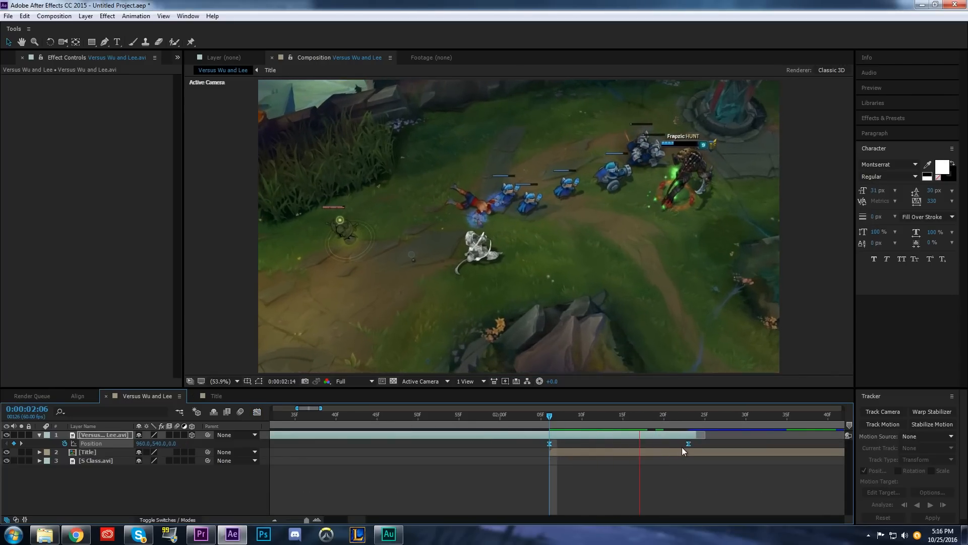
Move the clip's second position keyframe to 0:00:02:09, trim the clip's end to that frame and preview the zoom
{"action": "left_click", "coordinate": [655, 447]}
{"action": "left_click", "coordinate": [689, 444]}
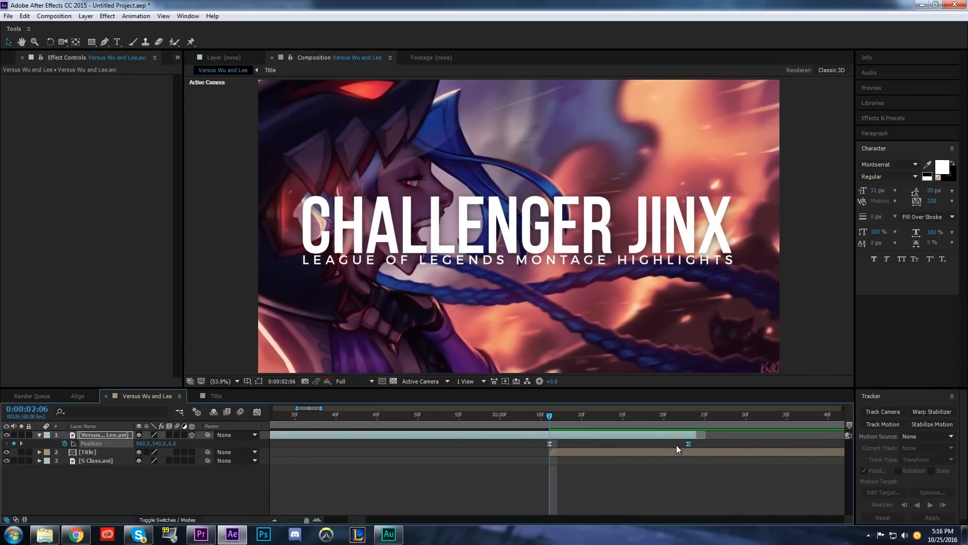
{"action": "left_click_drag", "start_coordinate": [687, 444], "coordinate": [575, 444]}
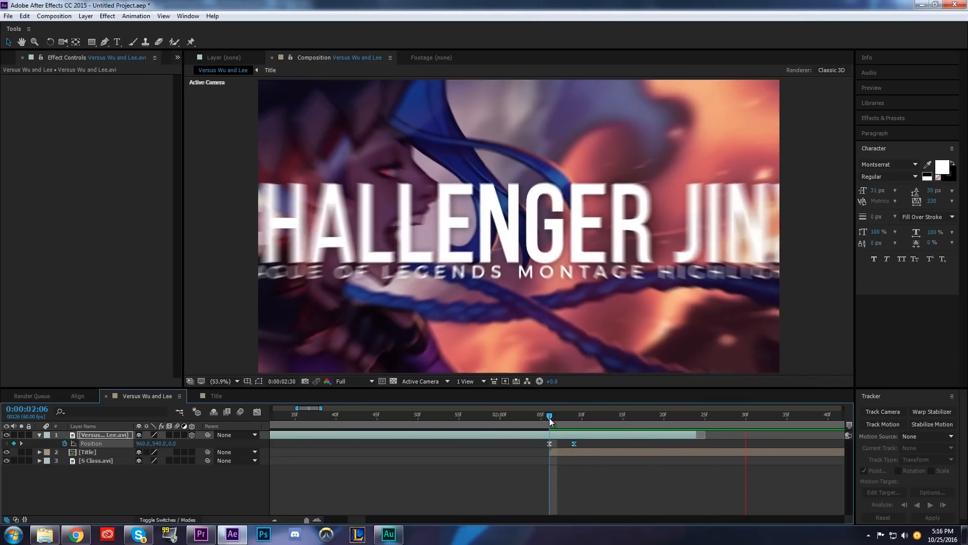
{"action": "left_click_drag", "start_coordinate": [549, 417], "coordinate": [574, 417]}
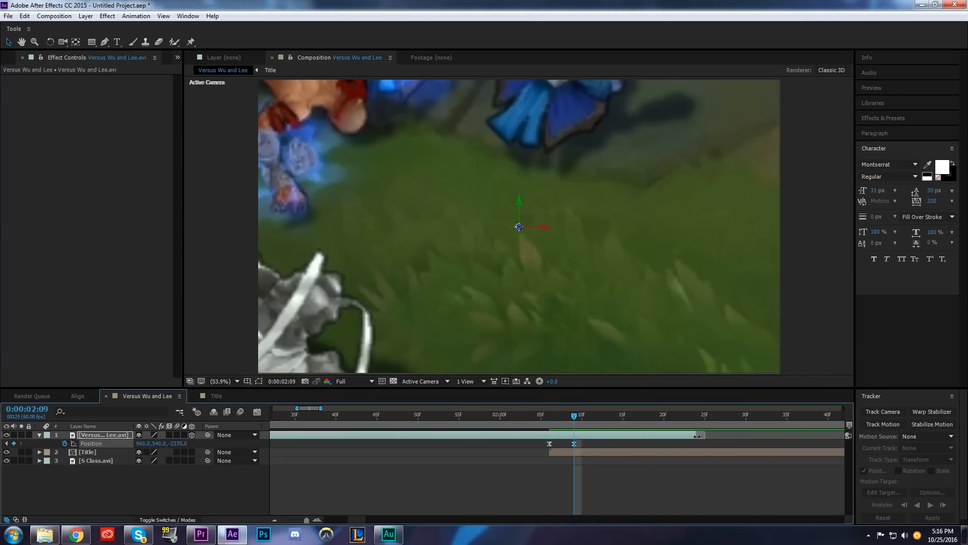
{"action": "left_click_drag", "start_coordinate": [697, 435], "coordinate": [575, 435]}
{"action": "left_click", "coordinate": [549, 424]}
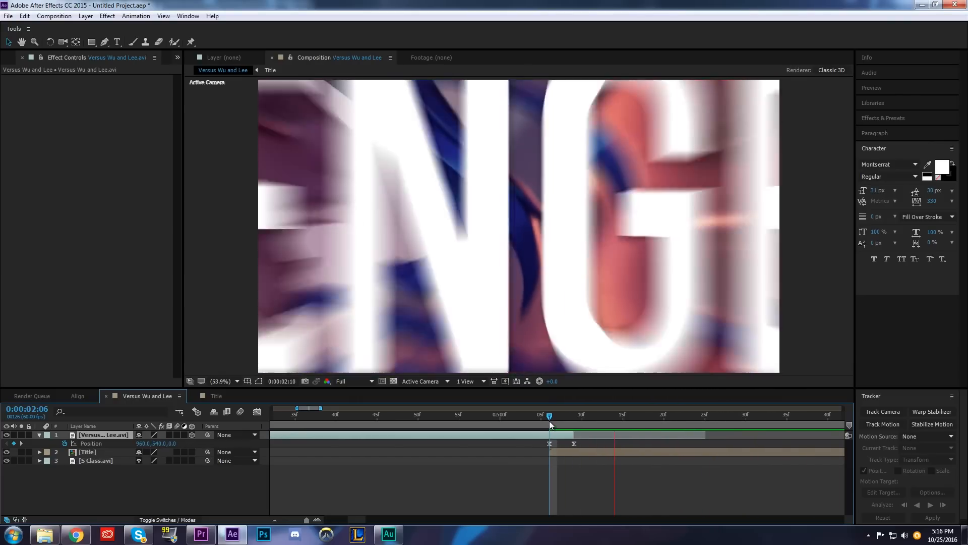
Shift the zoom's end keyframe to 0:00:02:10, make the clip end and the Title layer start one frame after it, and preview
{"action": "left_click_drag", "start_coordinate": [550, 421], "coordinate": [604, 454]}
{"action": "left_click", "coordinate": [588, 452]}
{"action": "left_click", "coordinate": [543, 418]}
{"action": "key", "text": "space"}
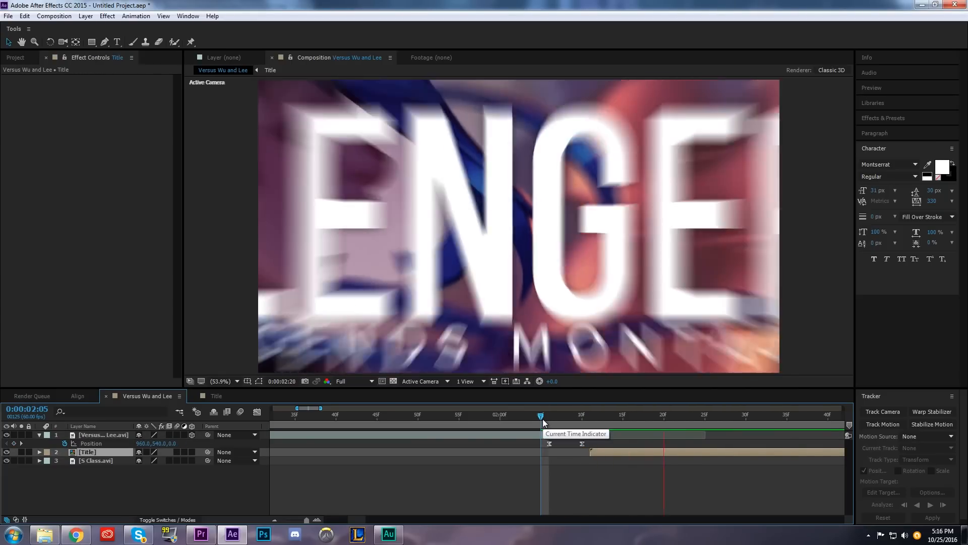
{"action": "key", "text": "space"}
{"action": "key", "text": "space"}
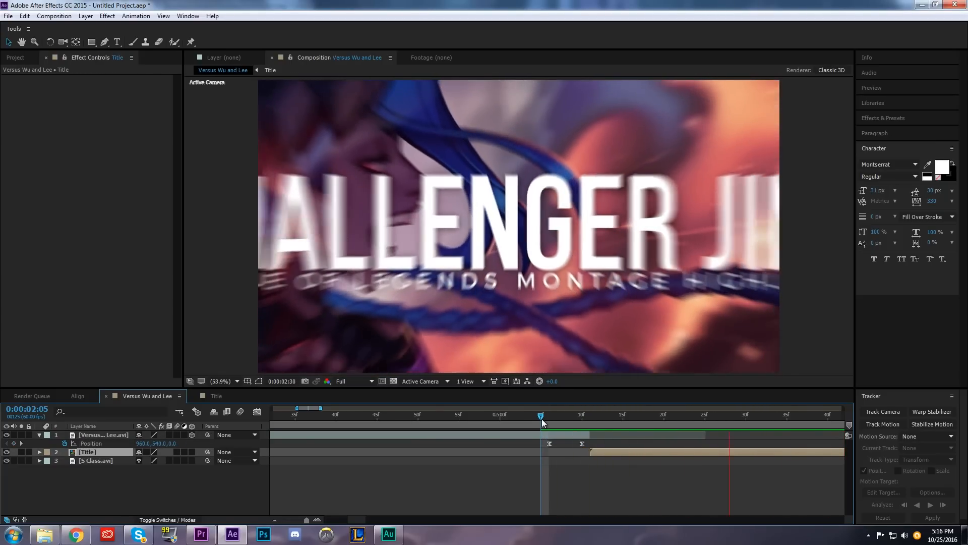
Apply CC Radial Blur to the Versus Wu and Lee.avi clip and set its type to Straight Zoom
{"action": "mouse_move", "coordinate": [544, 419]}
{"action": "left_mouse_down"}
{"action": "mouse_move", "coordinate": [600, 431]}
{"action": "mouse_move", "coordinate": [549, 431]}
{"action": "left_mouse_up"}
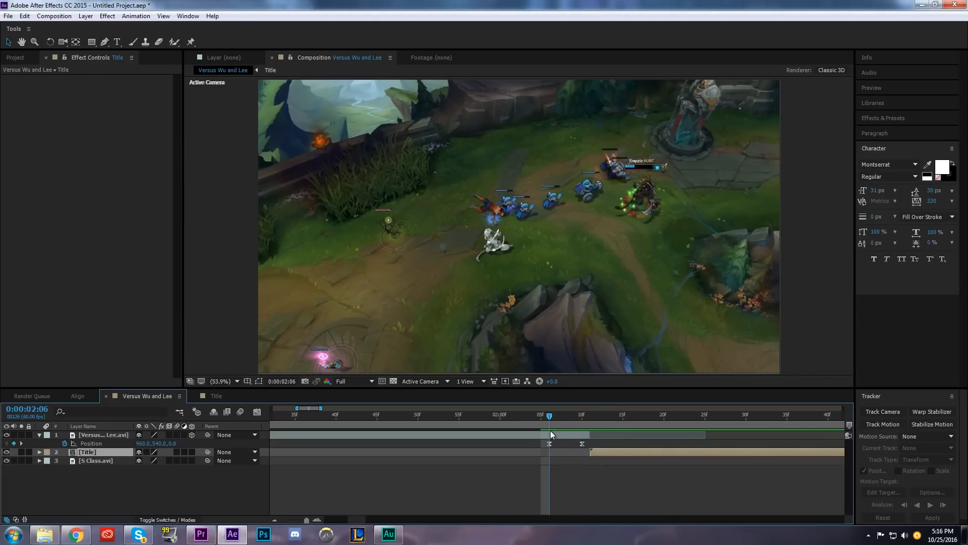
{"action": "left_click", "coordinate": [572, 440]}
{"action": "left_click", "coordinate": [561, 433]}
{"action": "left_click", "coordinate": [615, 453]}
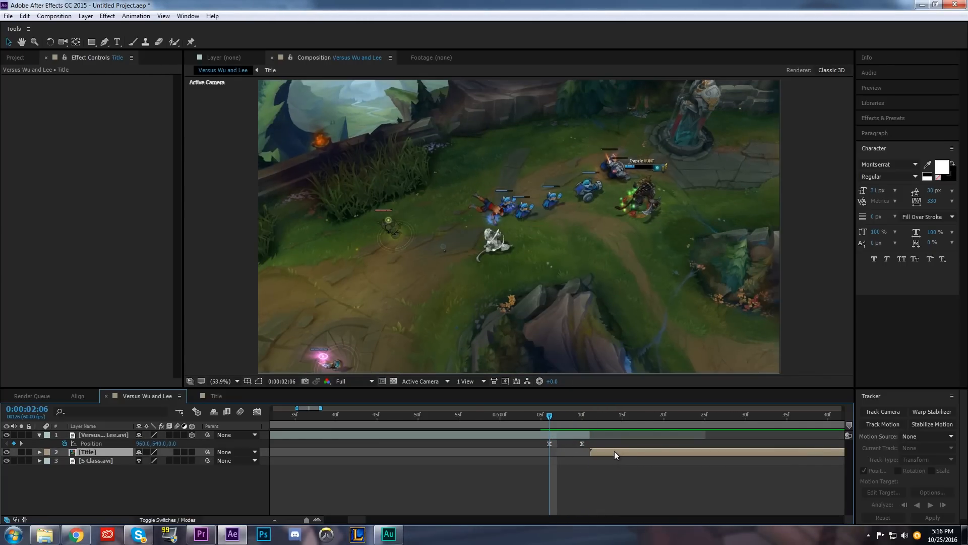
{"action": "left_click", "coordinate": [516, 429]}
{"action": "right_click", "coordinate": [105, 75]}
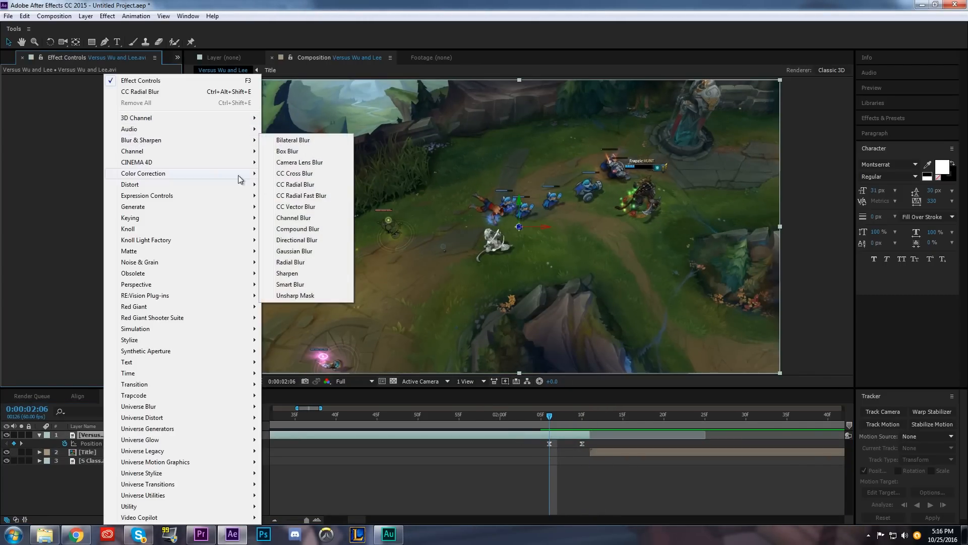
{"action": "left_click", "coordinate": [299, 184]}
{"action": "left_click", "coordinate": [133, 87]}
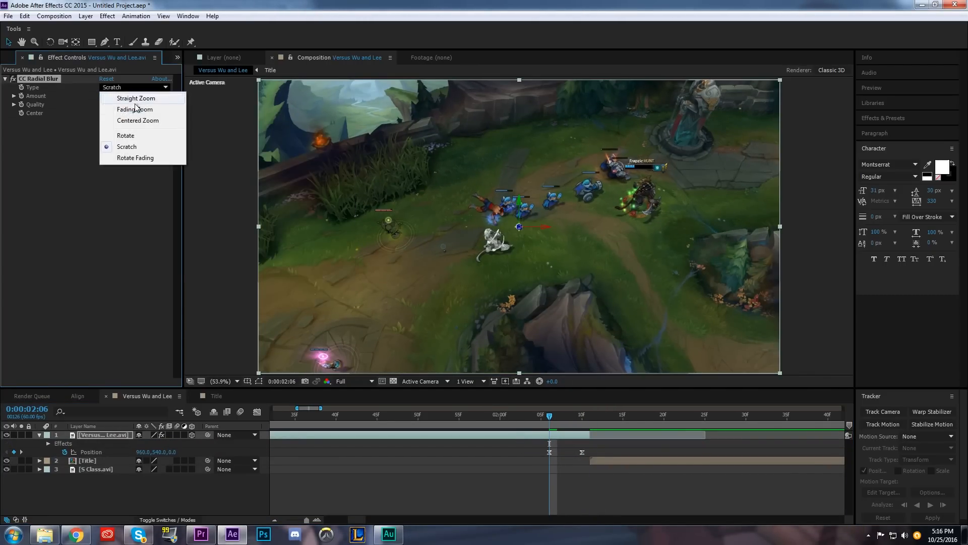
{"action": "left_click", "coordinate": [136, 99]}
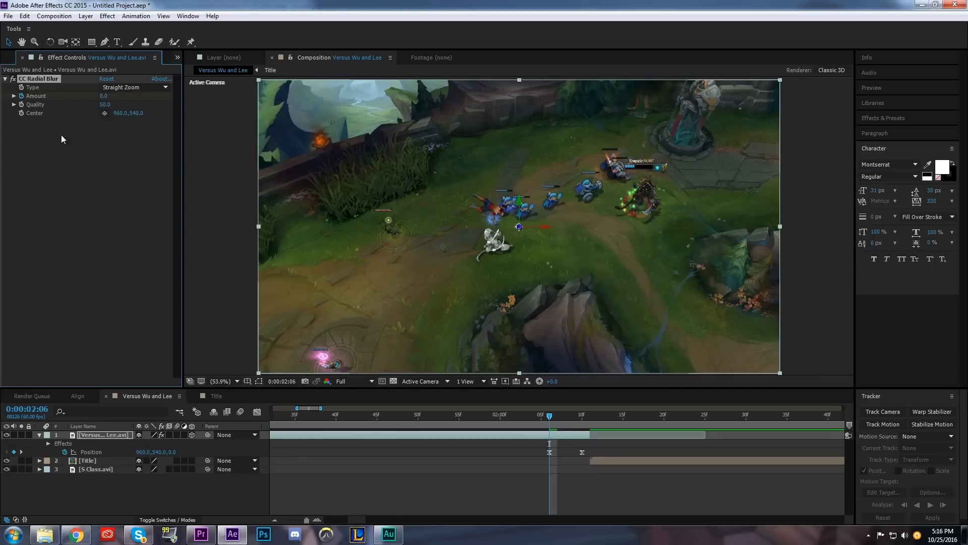
Keyframe the clip's CC Radial Blur amount at 0 on 0:00:02:06 and at 50 on 0:00:02:10
{"action": "left_click", "coordinate": [21, 96]}
{"action": "key", "text": "Page_Down"}
{"action": "key", "text": "Page_Down"}
{"action": "key", "text": "Page_Down"}
{"action": "key", "text": "Page_Down"}
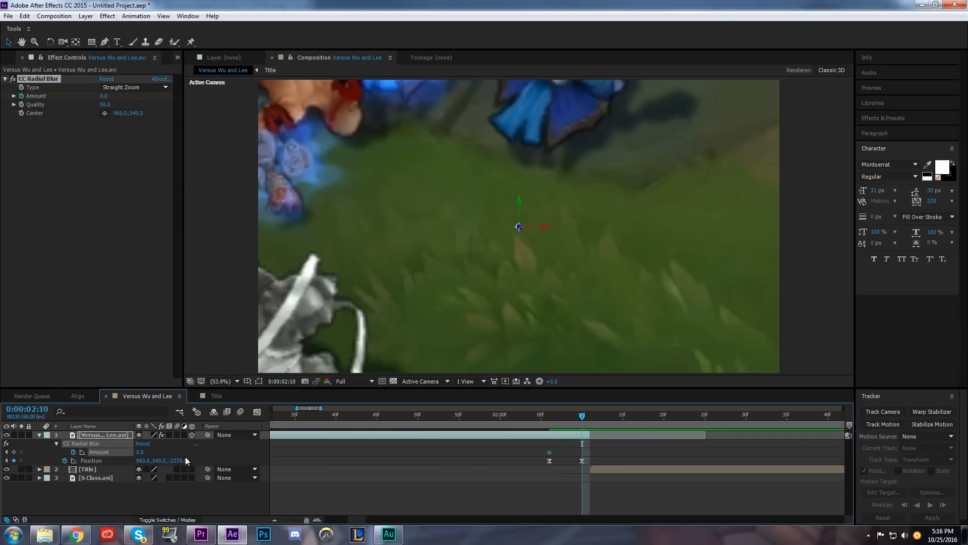
{"action": "left_click", "coordinate": [140, 452]}
{"action": "type", "text": "35"}
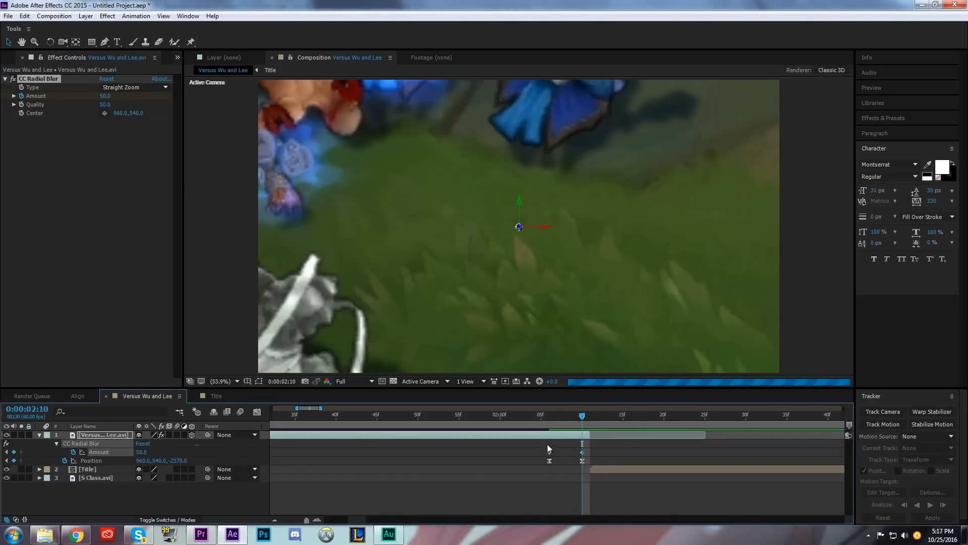
Apply Easy Ease to both radial blur amount keyframes and preview the blurred zoom into the title
{"action": "left_click_drag", "start_coordinate": [537, 449], "coordinate": [588, 452]}
{"action": "left_click", "coordinate": [256, 411]}
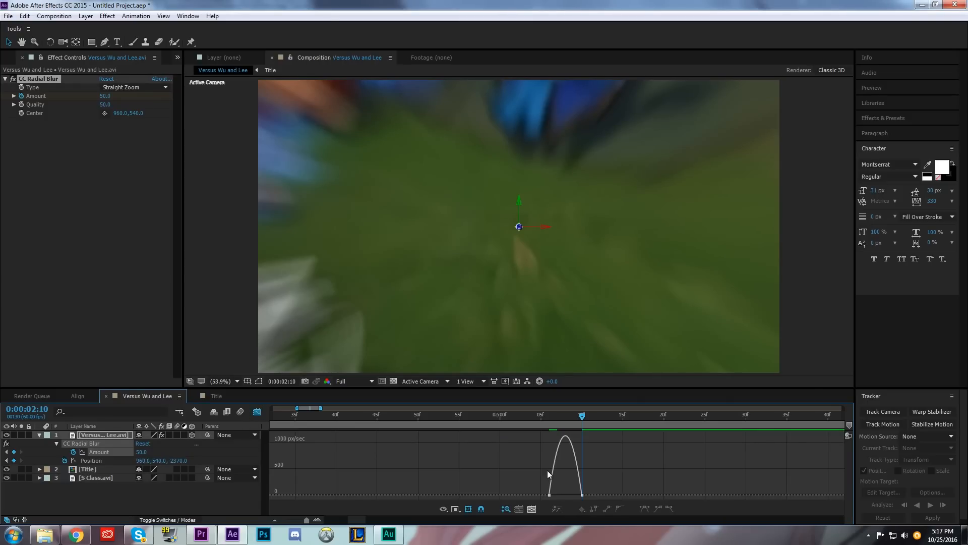
{"action": "left_click", "coordinate": [257, 411]}
{"action": "left_click", "coordinate": [546, 420]}
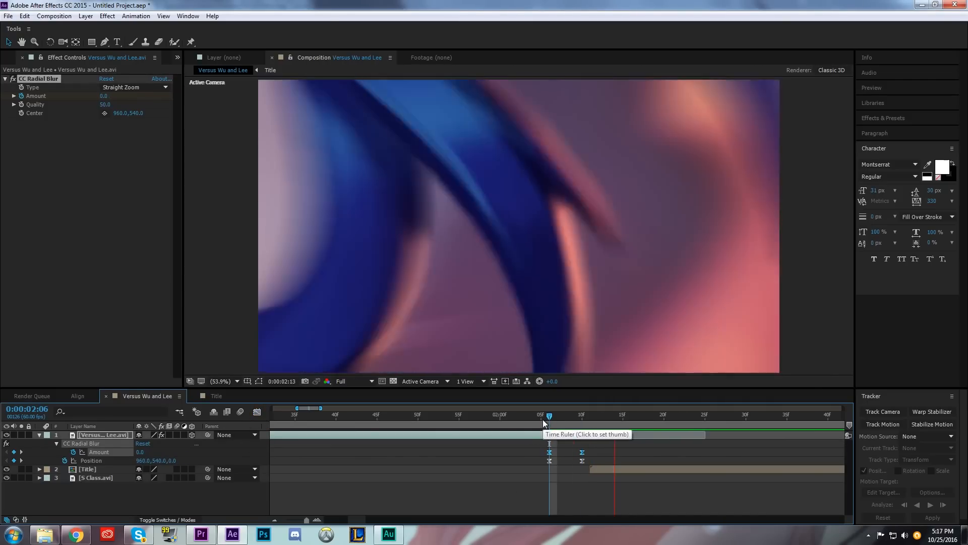
{"action": "left_click", "coordinate": [543, 419]}
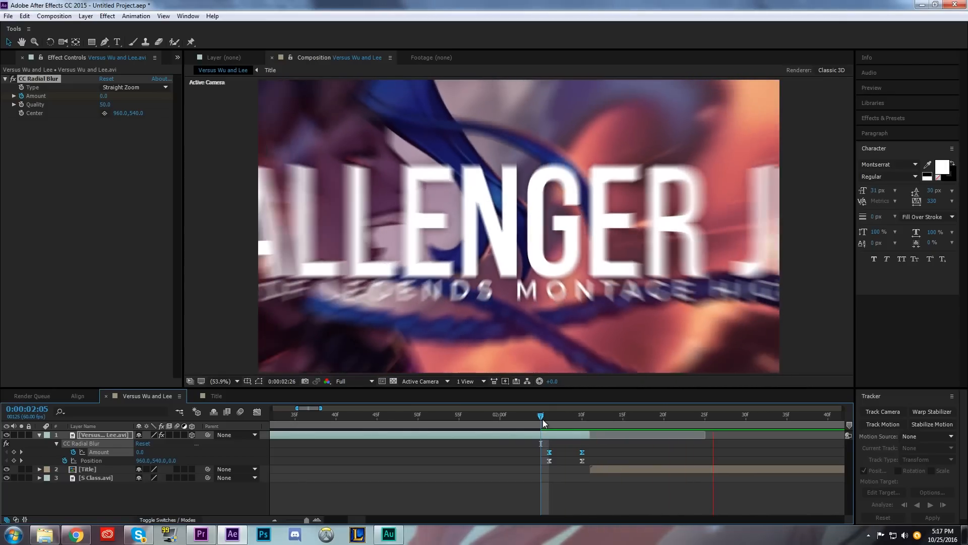
{"action": "left_click_drag", "start_coordinate": [307, 520], "coordinate": [294, 520]}
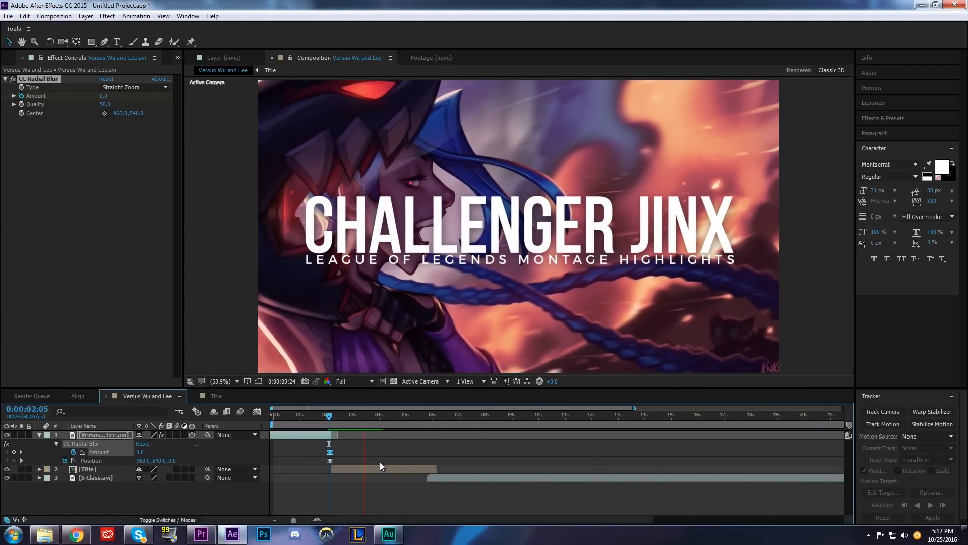
{"action": "left_click", "coordinate": [331, 419]}
{"action": "key", "text": "space"}
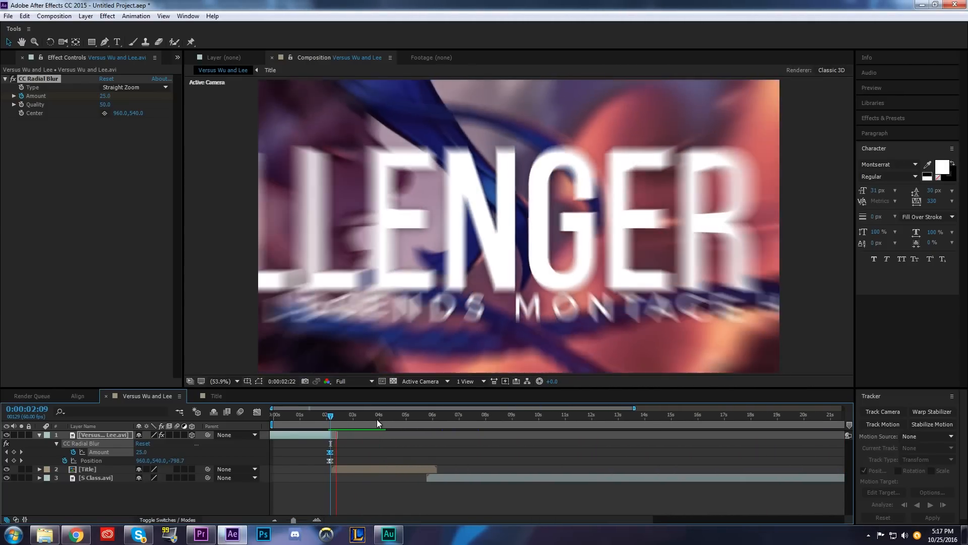
Add a position keyframe to the Title layer at 0:00:05:47, where the S Class.avi clip starts
{"action": "left_click_drag", "start_coordinate": [331, 418], "coordinate": [428, 460]}
{"action": "left_click", "coordinate": [432, 471]}
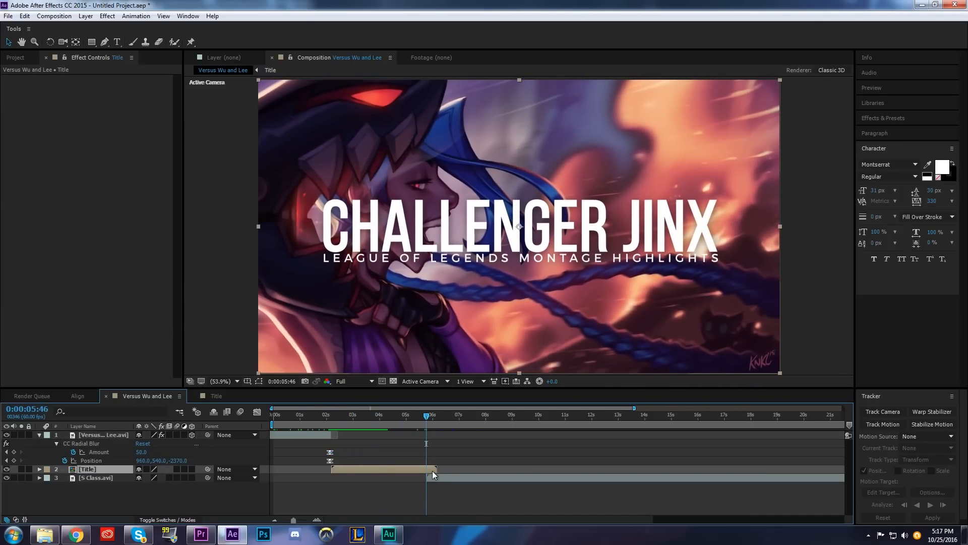
{"action": "left_click_drag", "start_coordinate": [294, 520], "coordinate": [306, 520]}
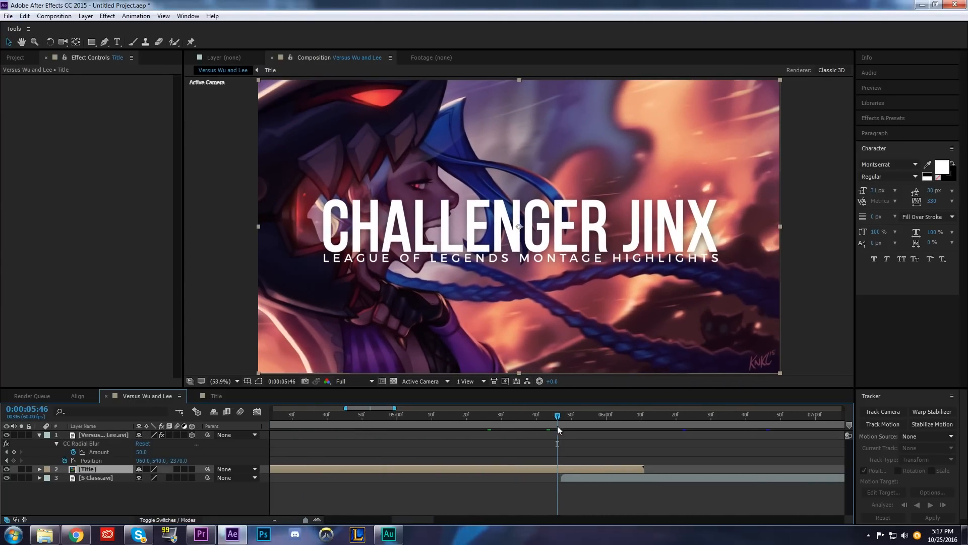
{"action": "left_click", "coordinate": [561, 417]}
{"action": "left_click", "coordinate": [40, 470]}
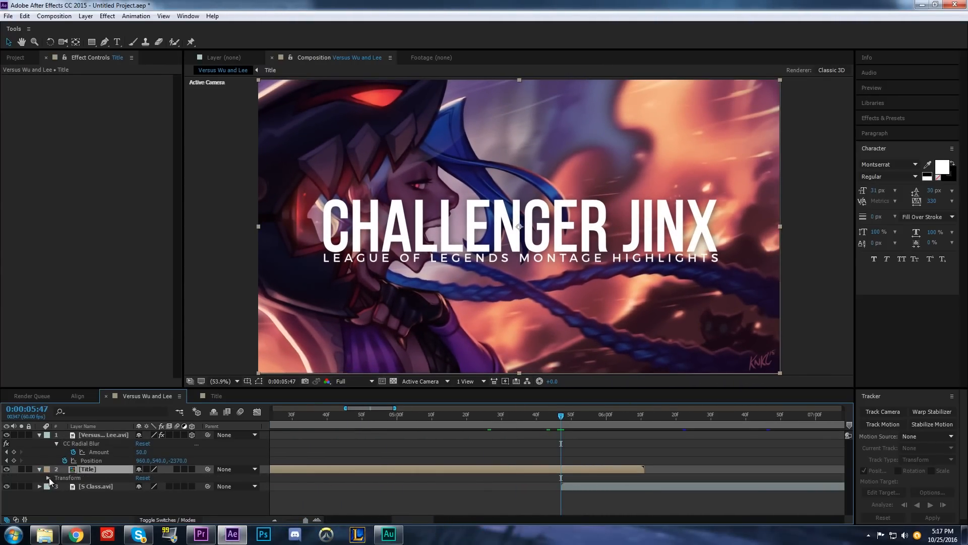
{"action": "left_click", "coordinate": [48, 478]}
{"action": "key", "text": "alt+shift+p"}
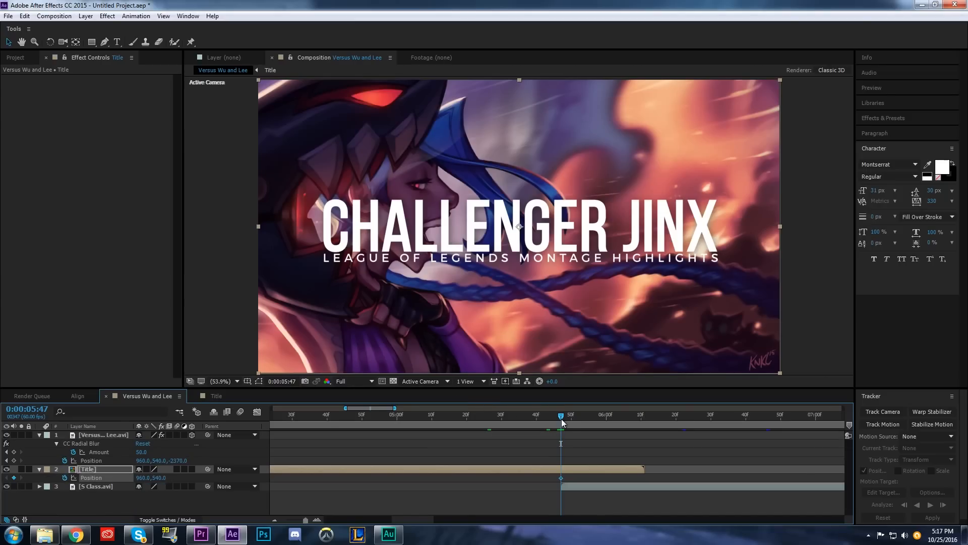
Add a second position keyframe to the Title layer at 0:00:06:09 with an X position of -960
{"action": "left_click_drag", "start_coordinate": [590, 418], "coordinate": [638, 440]}
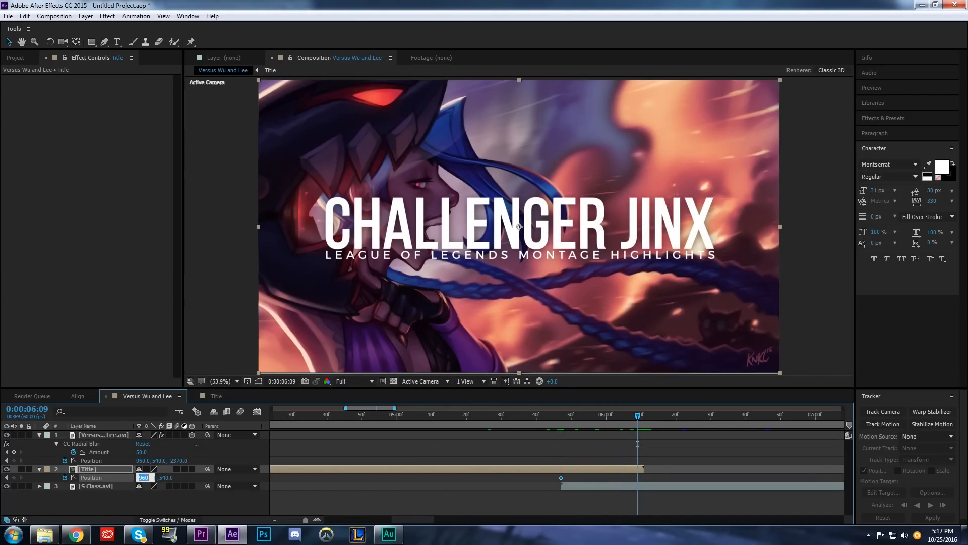
{"action": "type", "text": "-960"}
{"action": "key", "text": "Return"}
{"action": "left_click", "coordinate": [608, 488]}
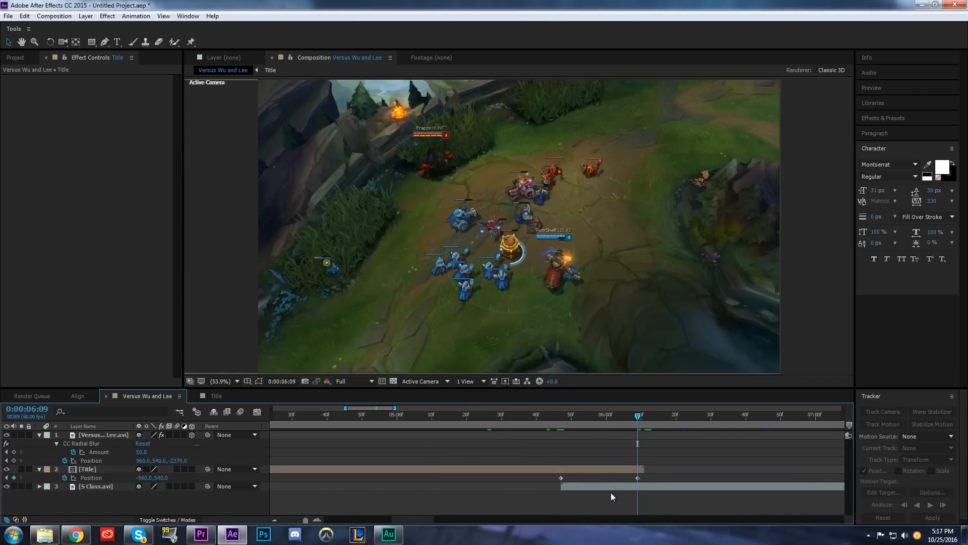
Keyframe the S Class.avi layer's X position at 960 on 0:00:06:09 and at 2880 on 0:00:05:47
{"action": "left_click", "coordinate": [39, 486]}
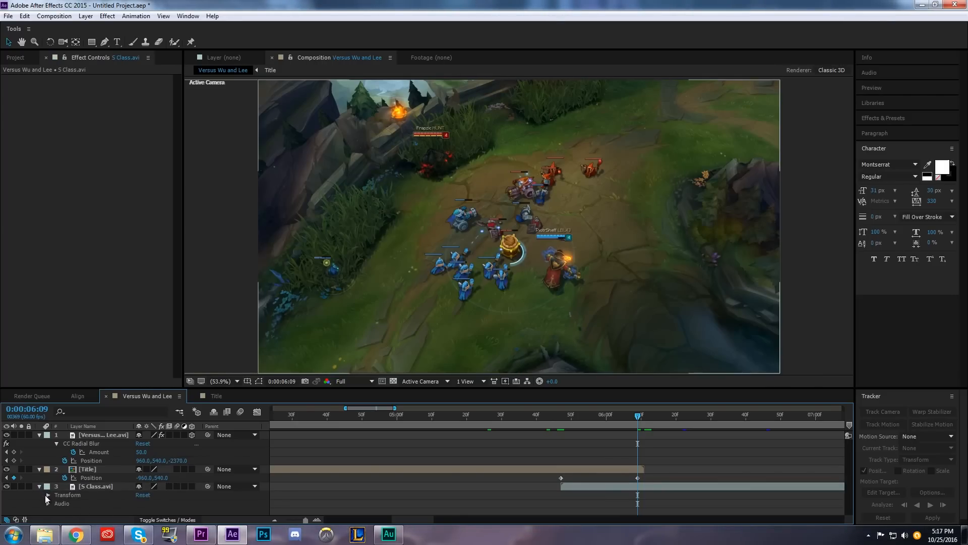
{"action": "left_click", "coordinate": [44, 495]}
{"action": "left_click", "coordinate": [64, 486]}
{"action": "key", "text": "u"}
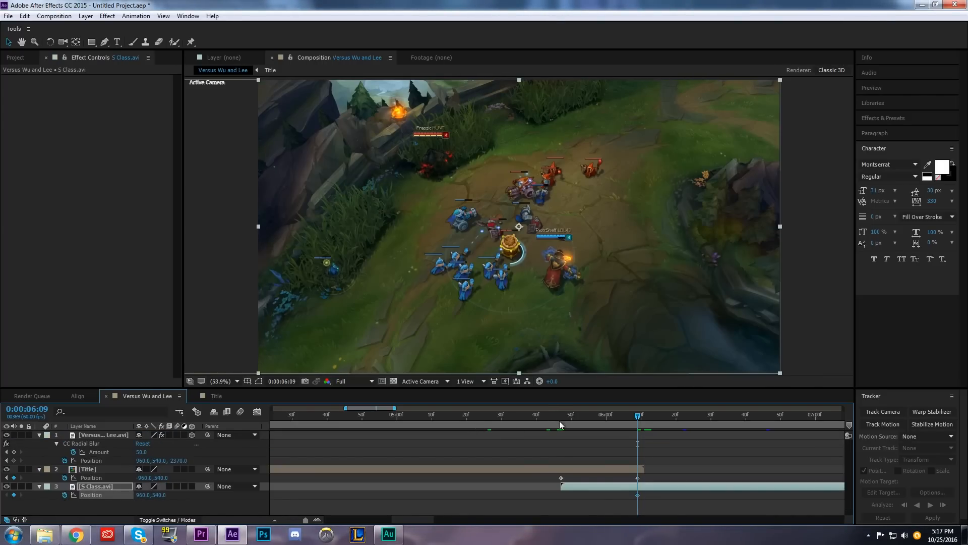
{"action": "left_click", "coordinate": [559, 421]}
{"action": "left_click", "coordinate": [144, 495]}
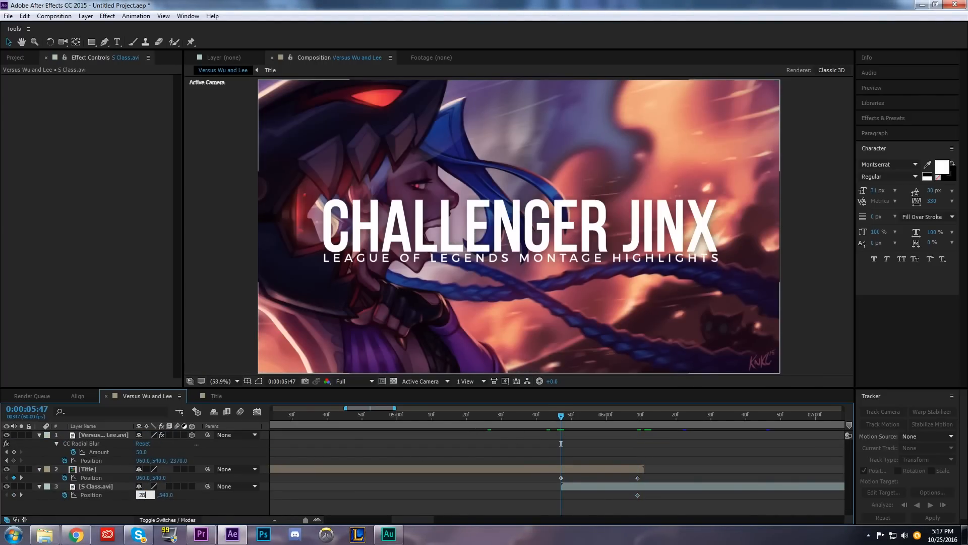
{"action": "type", "text": "2880"}
{"action": "key", "text": "Return"}
Apply Easy Ease to the position keyframes of both the Title and S Class.avi layers
{"action": "scroll", "coordinate": [569, 481], "scroll_direction": "right", "scroll_amount": 3}
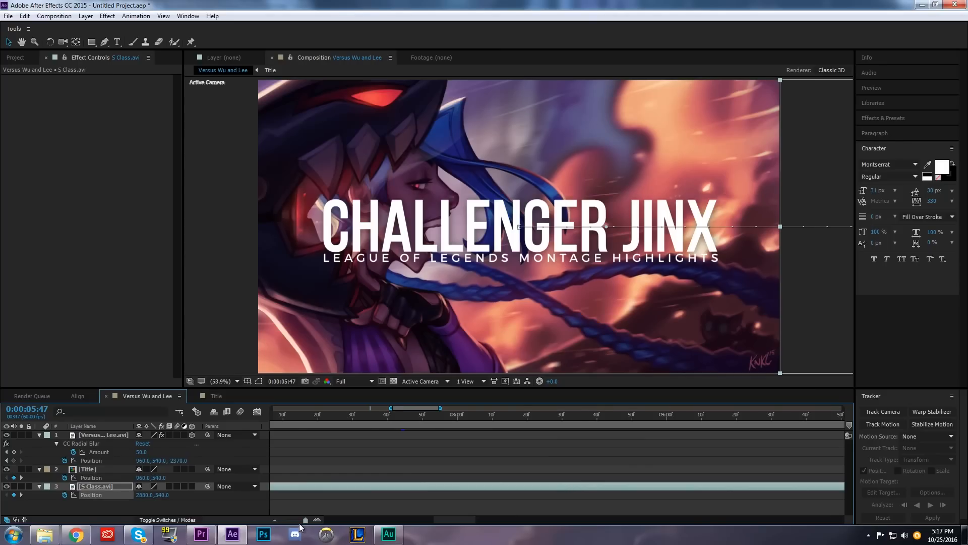
{"action": "left_click_drag", "start_coordinate": [305, 519], "coordinate": [306, 520]}
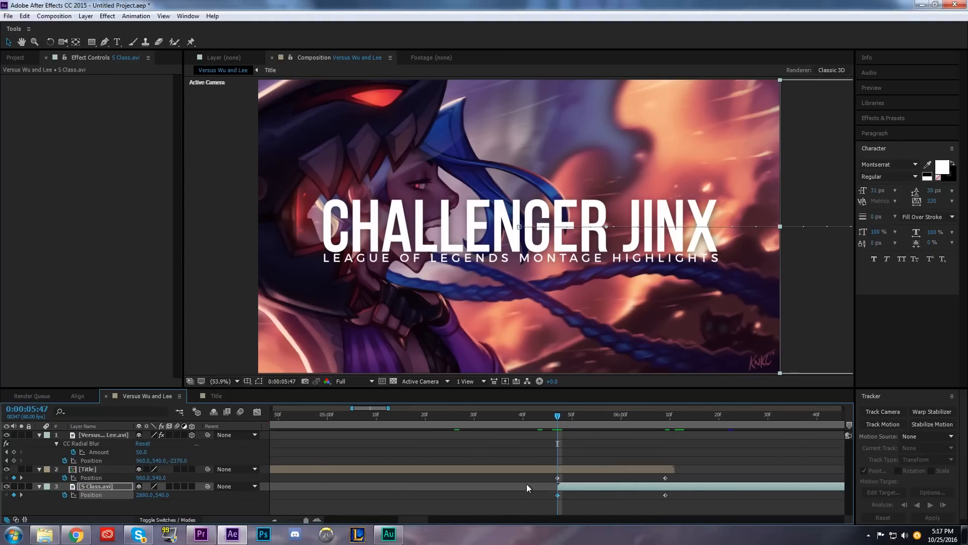
{"action": "left_click_drag", "start_coordinate": [527, 479], "coordinate": [588, 471]}
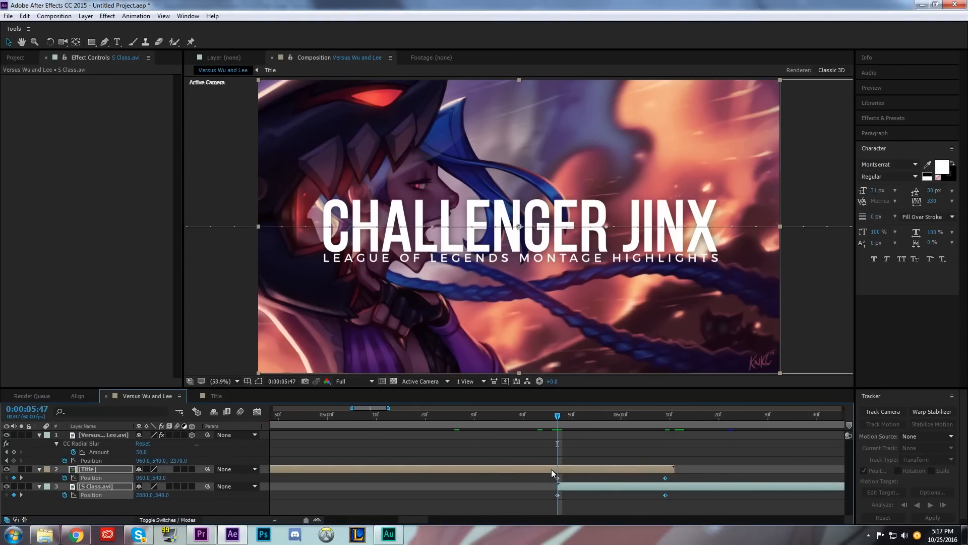
{"action": "left_click_drag", "start_coordinate": [529, 460], "coordinate": [716, 515]}
{"action": "key", "text": "F9"}
Reshape the position speed curve in the Graph Editor so the slide peaks early and eases out slowly, and preview it
{"action": "left_click", "coordinate": [256, 413]}
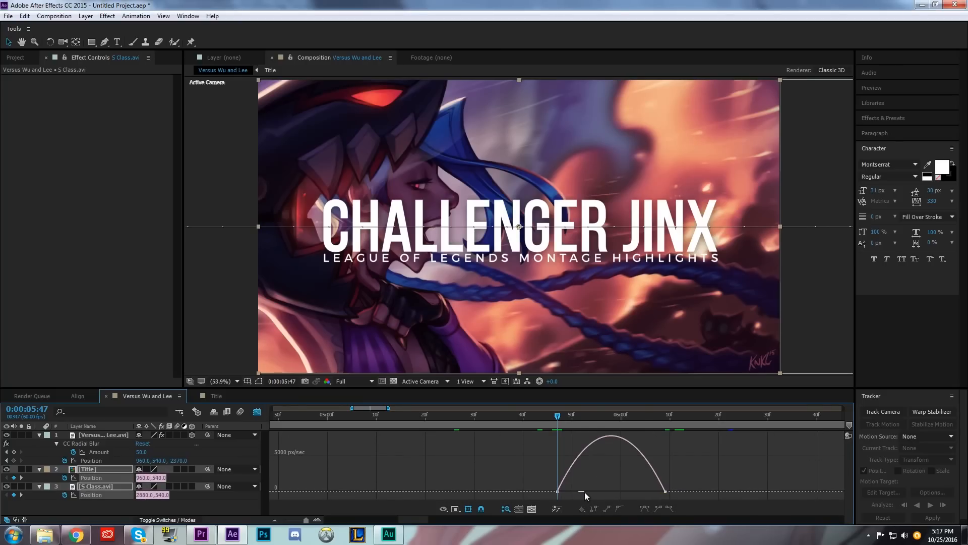
{"action": "left_click_drag", "start_coordinate": [585, 492], "coordinate": [611, 493]}
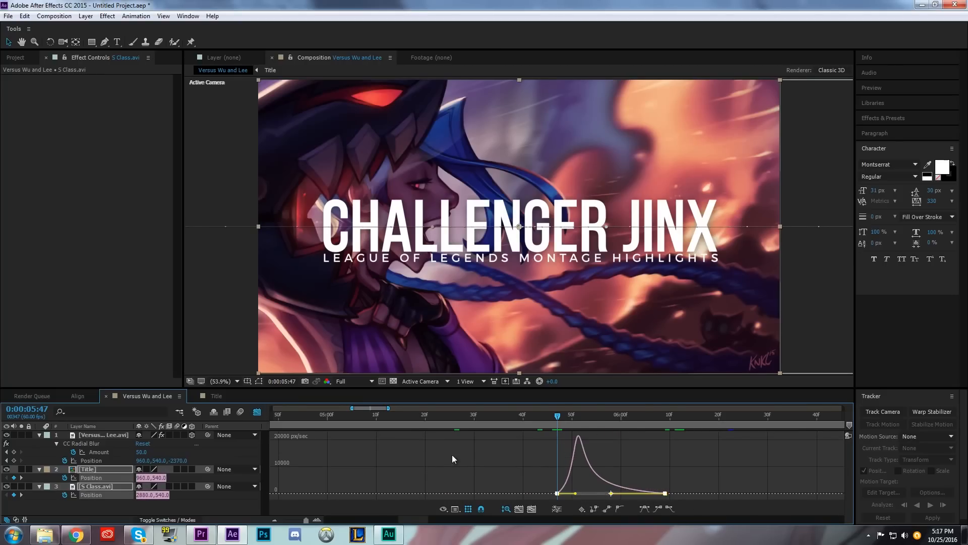
{"action": "left_click", "coordinate": [258, 414]}
{"action": "key", "text": "space"}
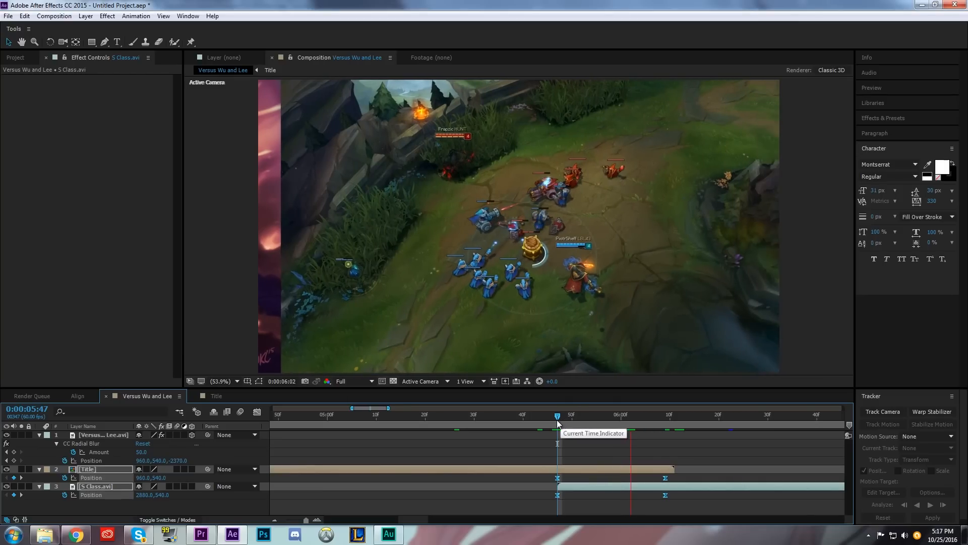
{"action": "key", "text": "space"}
Collapse the top clip's and Title layer's properties and add a new adjustment layer directly above the Title layer
{"action": "left_click", "coordinate": [501, 468]}
{"action": "left_click", "coordinate": [39, 435]}
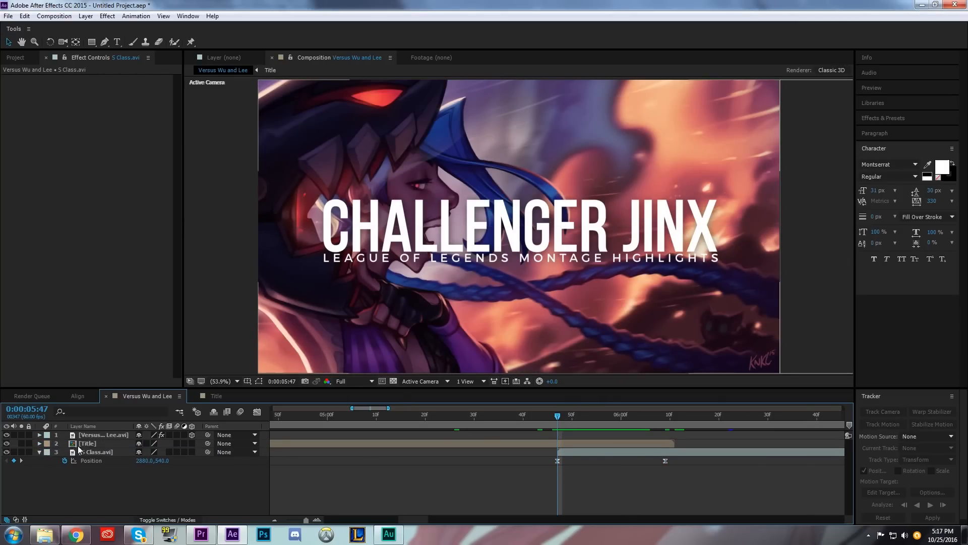
{"action": "left_click", "coordinate": [39, 443]}
{"action": "left_click", "coordinate": [86, 17]}
{"action": "mouse_move", "coordinate": [116, 23]}
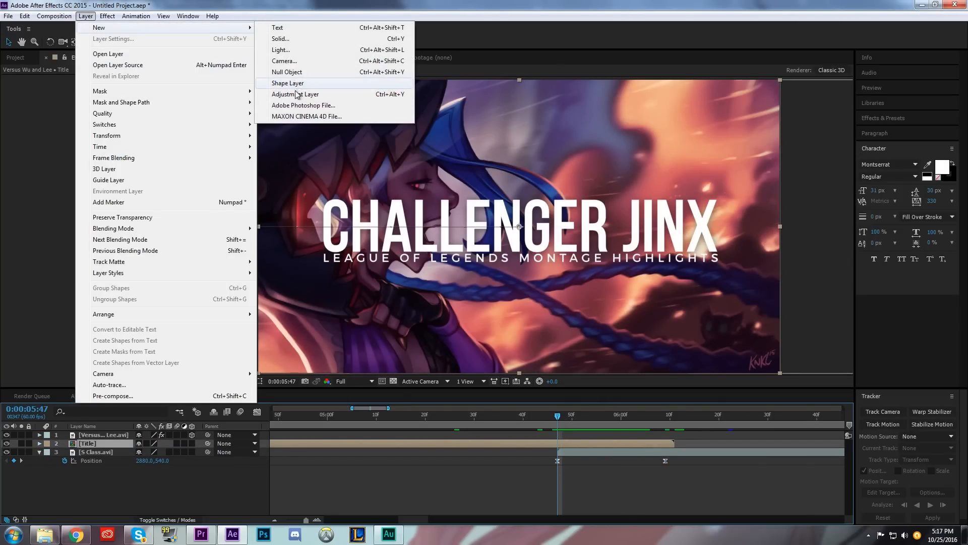
{"action": "left_click", "coordinate": [297, 91]}
Apply Directional Blur to the adjustment layer and set its direction to 90°
{"action": "right_click", "coordinate": [106, 81]}
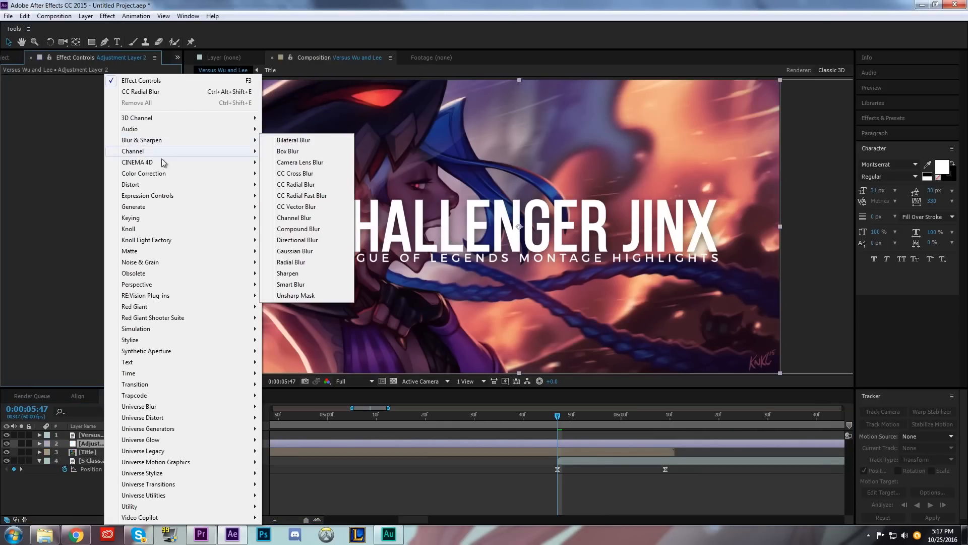
{"action": "left_click", "coordinate": [298, 240]}
{"action": "left_click", "coordinate": [117, 88]}
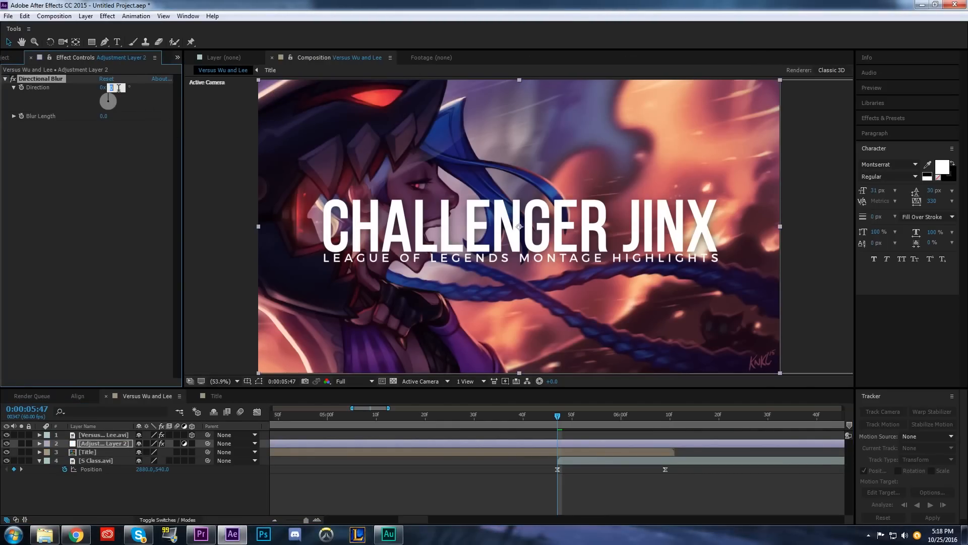
Keyframe the adjustment layer's Blur Length at 0 on 0:00:05:47 and 0:00:06:09, and at 75 on 0:00:05:52
{"action": "left_click", "coordinate": [21, 116]}
{"action": "left_click", "coordinate": [665, 416]}
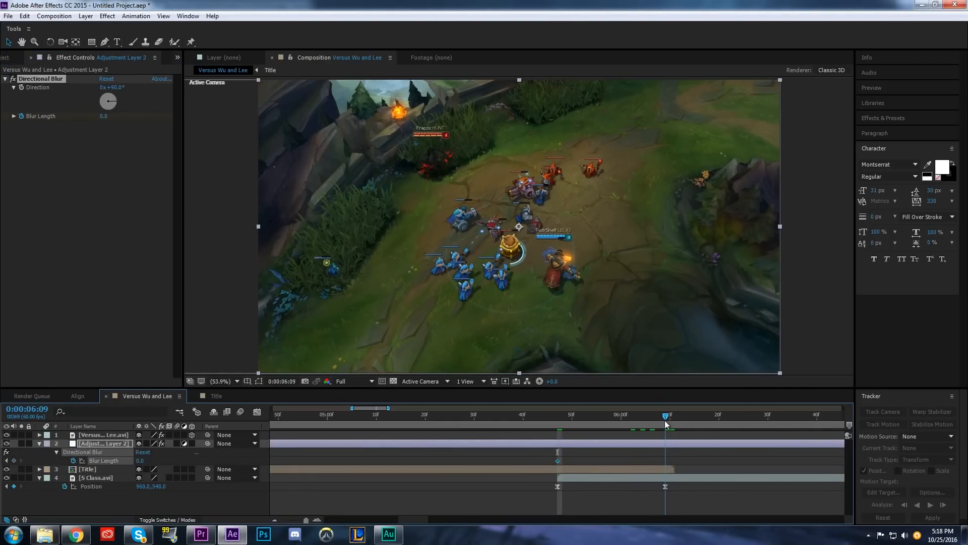
{"action": "left_click", "coordinate": [14, 460]}
{"action": "mouse_move", "coordinate": [595, 418]}
{"action": "left_mouse_down"}
{"action": "mouse_move", "coordinate": [610, 422]}
{"action": "mouse_move", "coordinate": [583, 428]}
{"action": "left_mouse_up"}
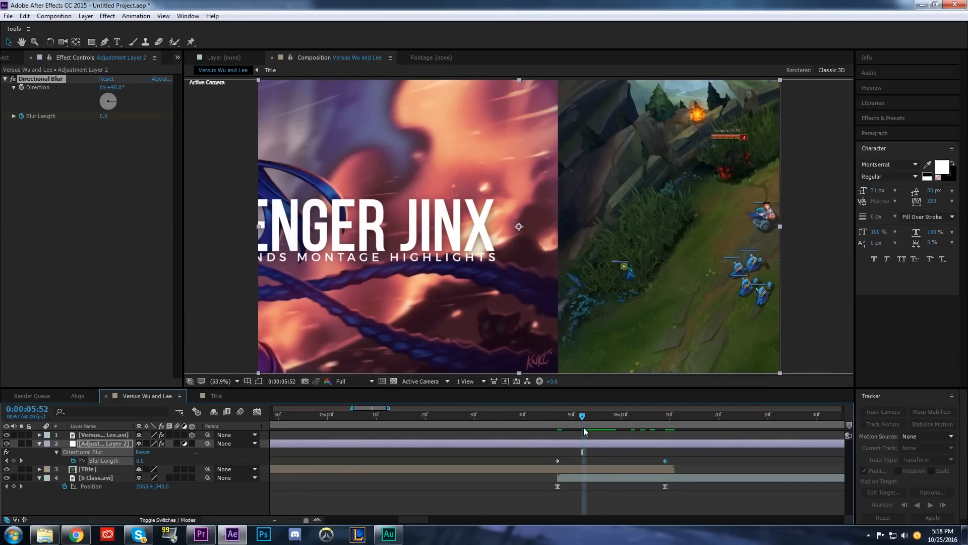
{"action": "type", "text": "75"}
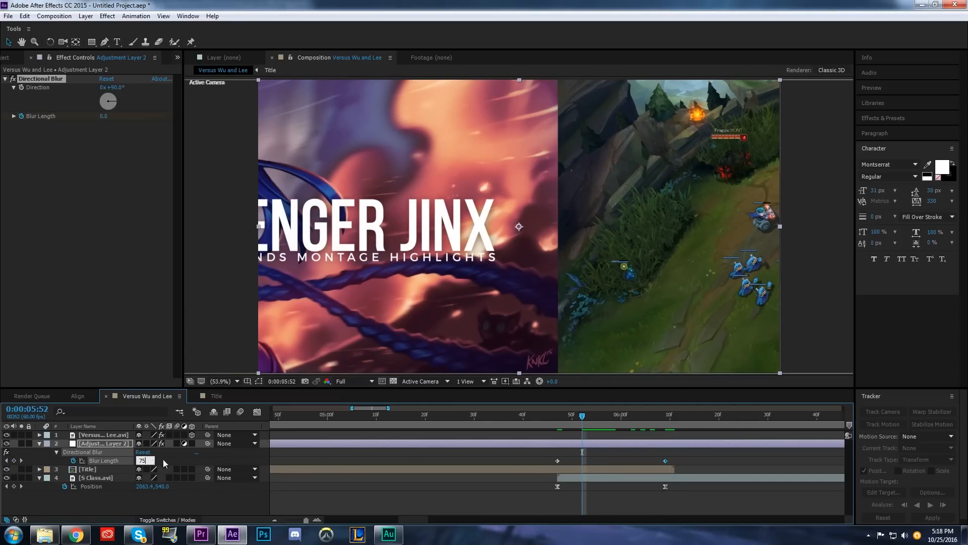
{"action": "key", "text": "Return"}
Apply Easy Ease to the three Blur Length keyframes, adjust their easing in the speed graph, and preview the blurred slide
{"action": "left_click_drag", "start_coordinate": [552, 452], "coordinate": [700, 470]}
{"action": "key", "text": "F9"}
{"action": "left_click", "coordinate": [257, 412]}
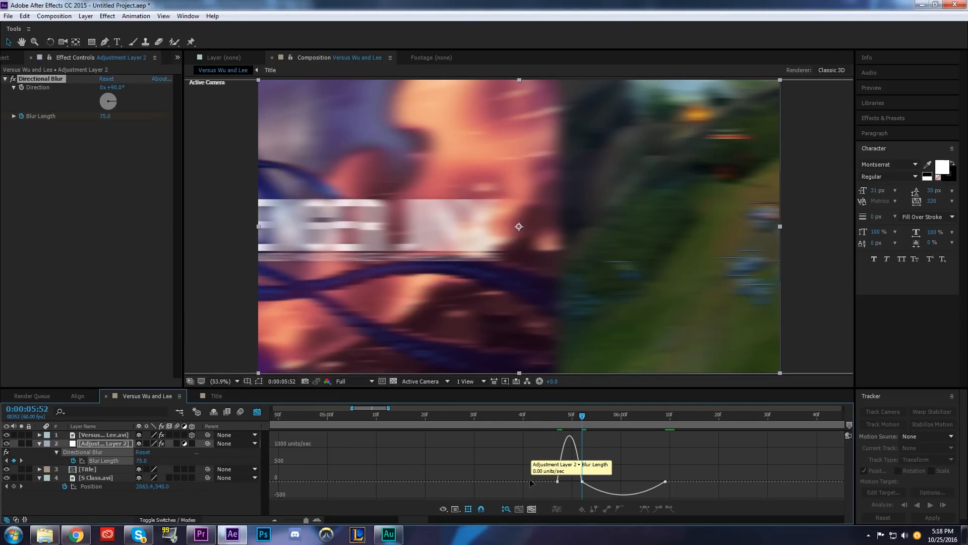
{"action": "left_click_drag", "start_coordinate": [601, 485], "coordinate": [574, 486]}
{"action": "left_click", "coordinate": [257, 411]}
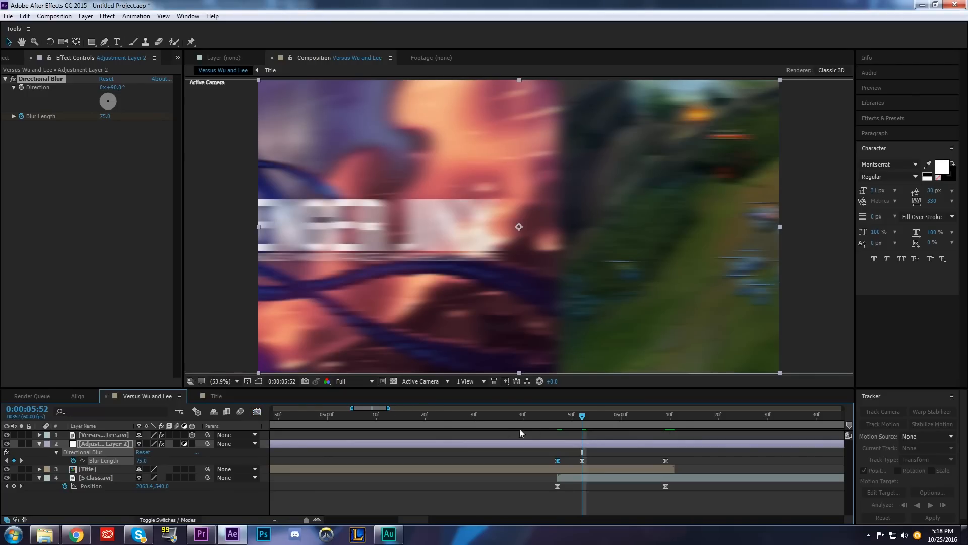
{"action": "left_click", "coordinate": [554, 424]}
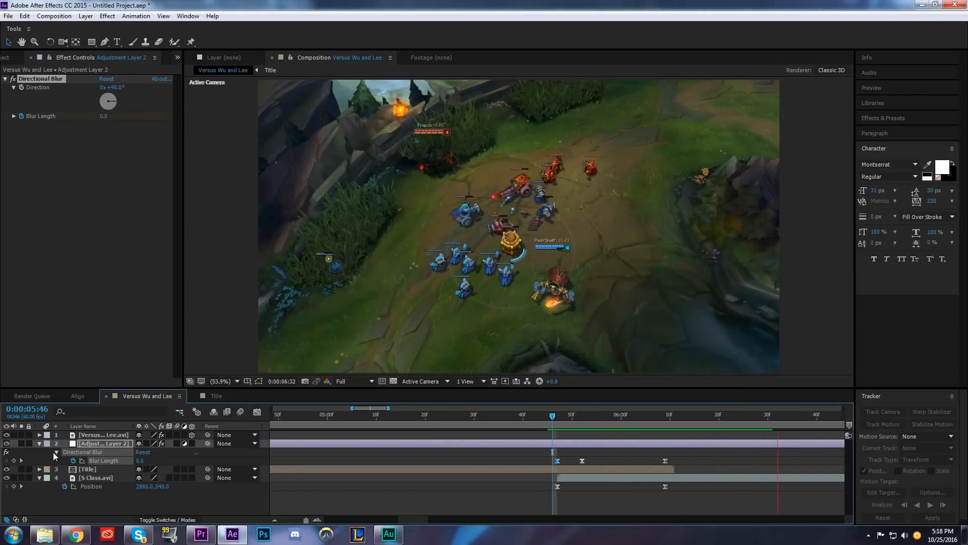
Collapse the open layers, preview the full sequence from the start at Half resolution, and move the playhead to 0:00:01:54
{"action": "left_click", "coordinate": [40, 443]}
{"action": "left_click", "coordinate": [40, 461]}
{"action": "left_click_drag", "start_coordinate": [306, 520], "coordinate": [285, 520]}
{"action": "left_click_drag", "start_coordinate": [303, 416], "coordinate": [225, 413]}
{"action": "key", "text": "space"}
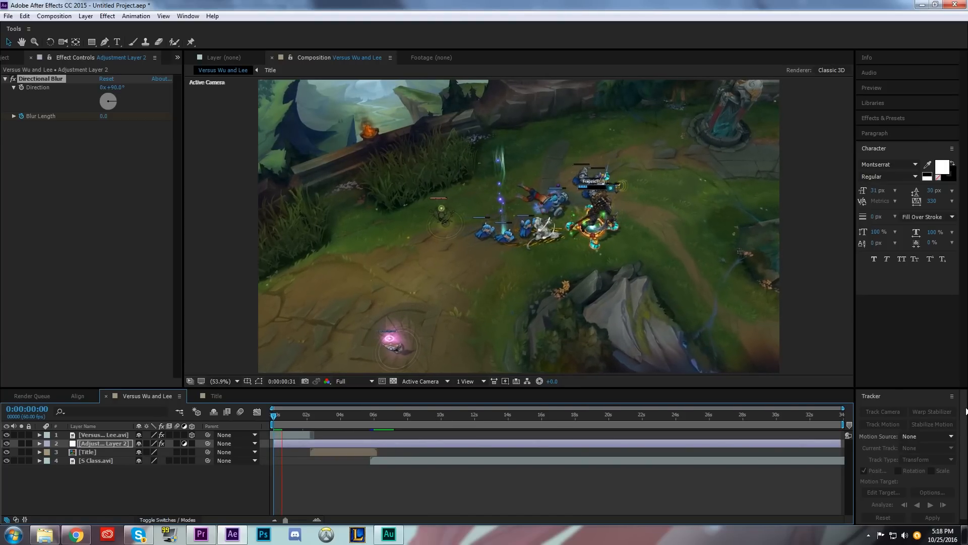
{"action": "left_click", "coordinate": [372, 381]}
{"action": "left_click", "coordinate": [359, 406]}
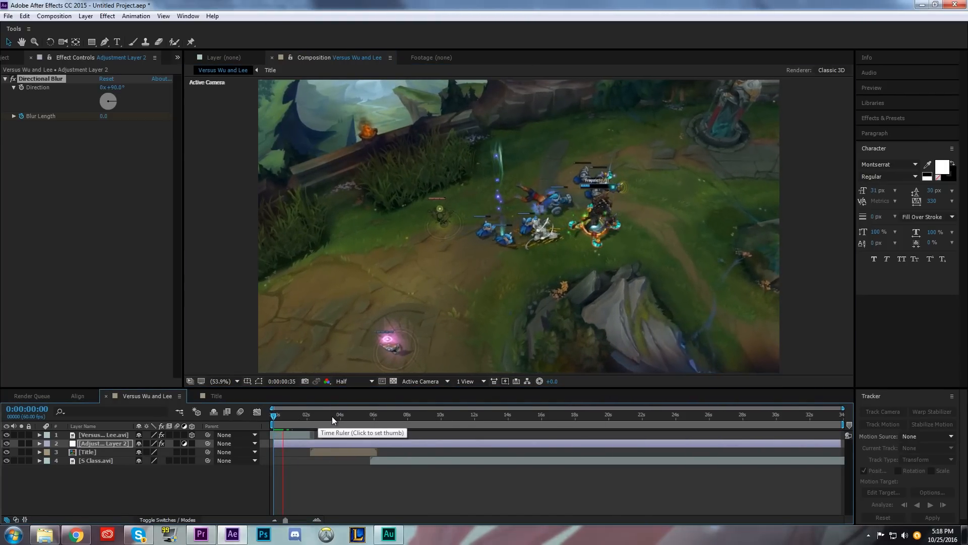
{"action": "left_click", "coordinate": [305, 414]}
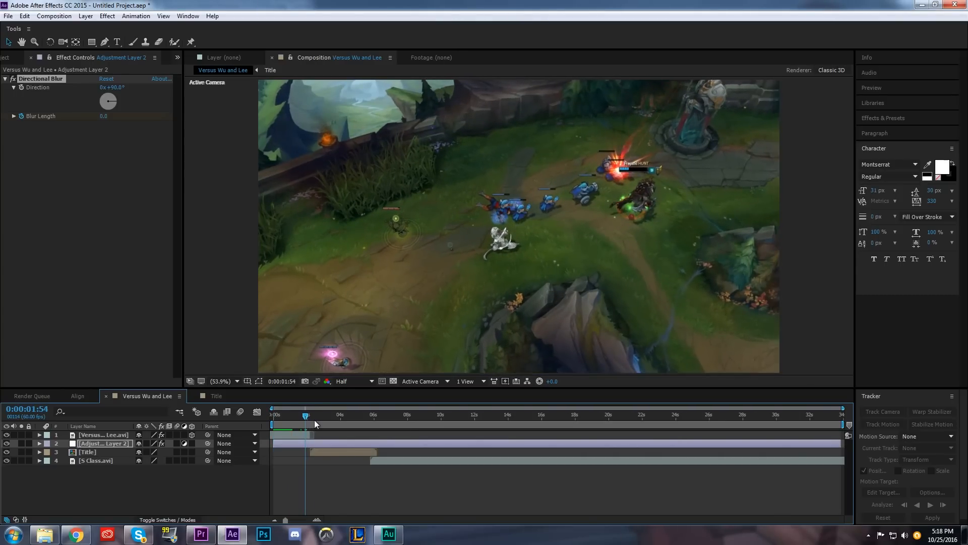